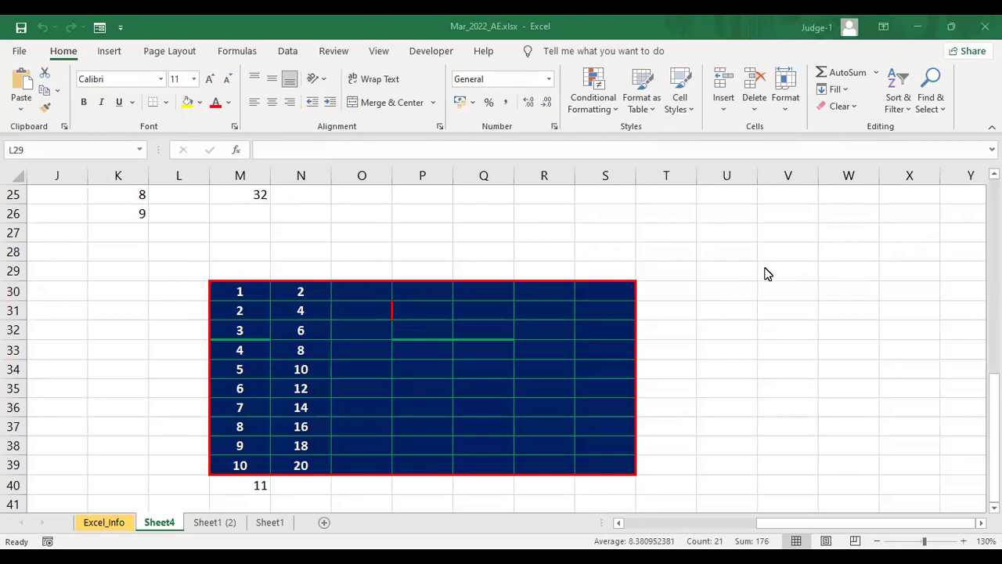
Delete the cell contents of the area around the blue table, from L28 across to column U and down past row 40
drag(164, 335, 239, 251)
drag(400, 475, 684, 459)
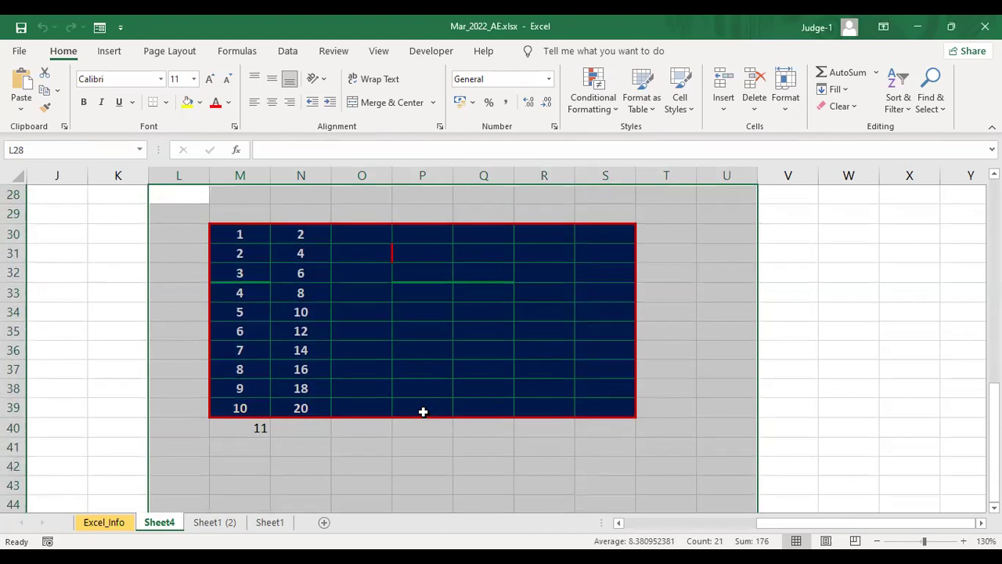
key(Delete)
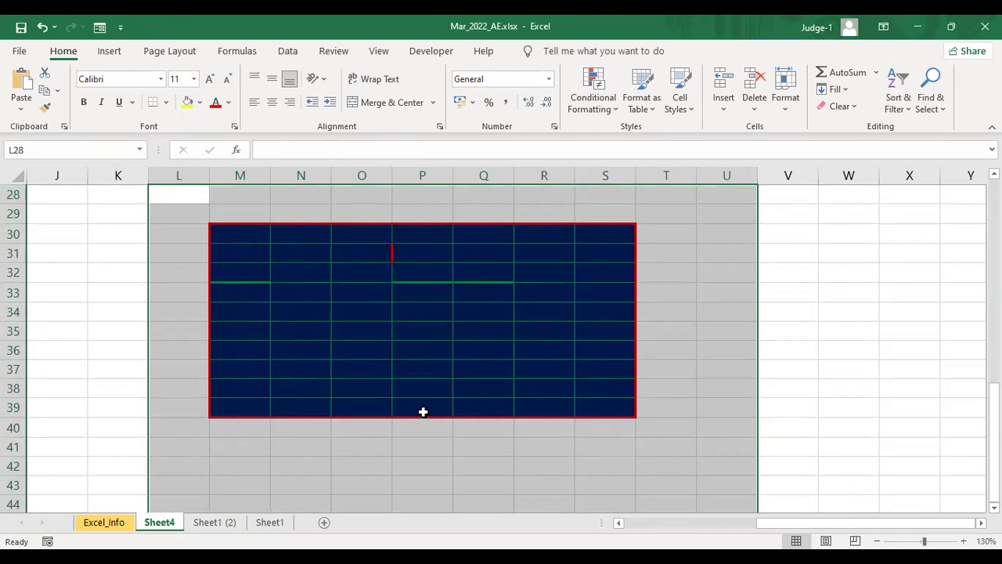
key(Down)
key(Down)
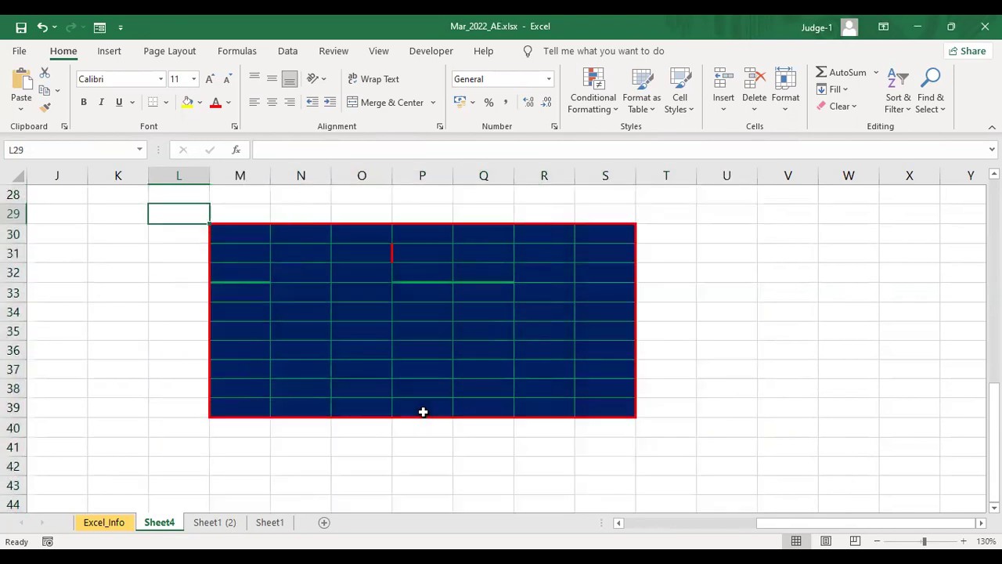
key(Up)
key(Right)
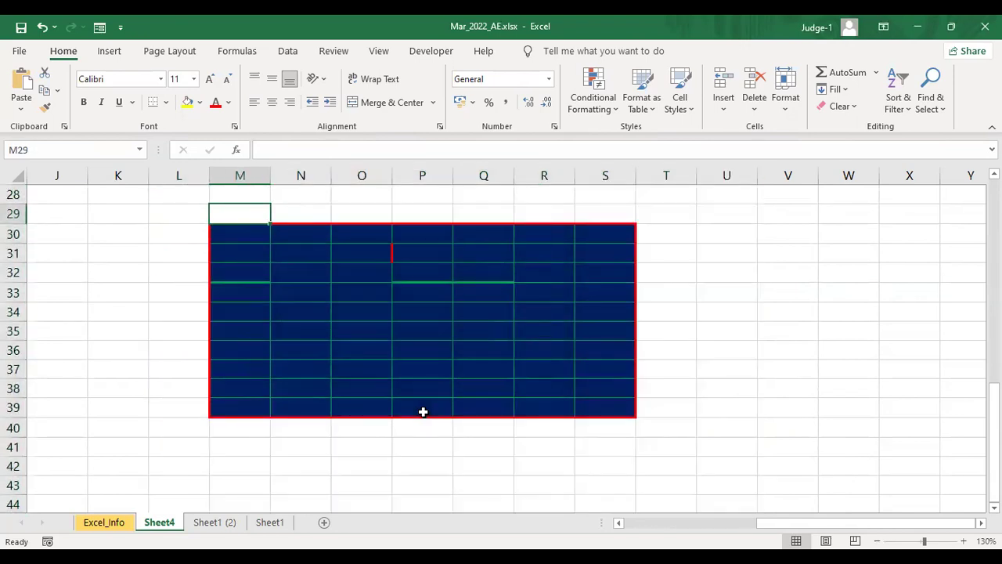
key(Home)
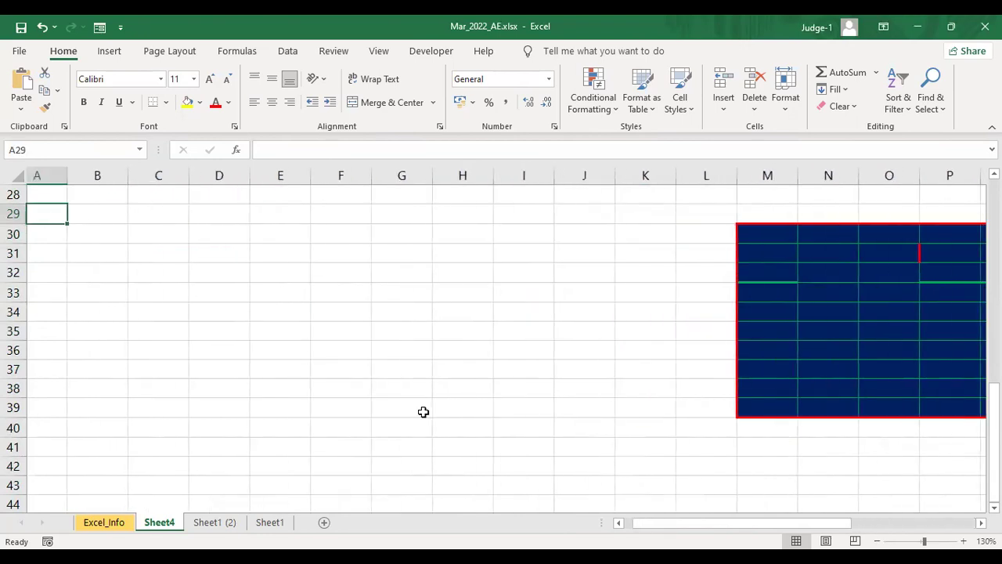
key(Right)
key(Right)
key(Right)
key(Right)
key(Right)
key(Right)
key(Right)
key(Right)
key(Right)
key(Right)
key(Right)
key(Right)
key(Right)
key(Right)
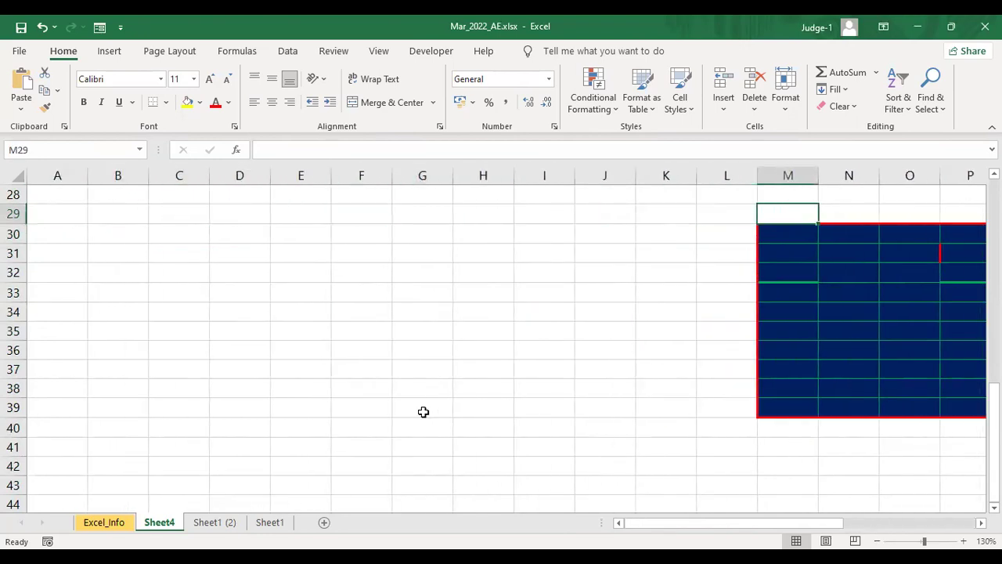
key(Right)
key(Right)
key(Right)
key(Right)
key(Right)
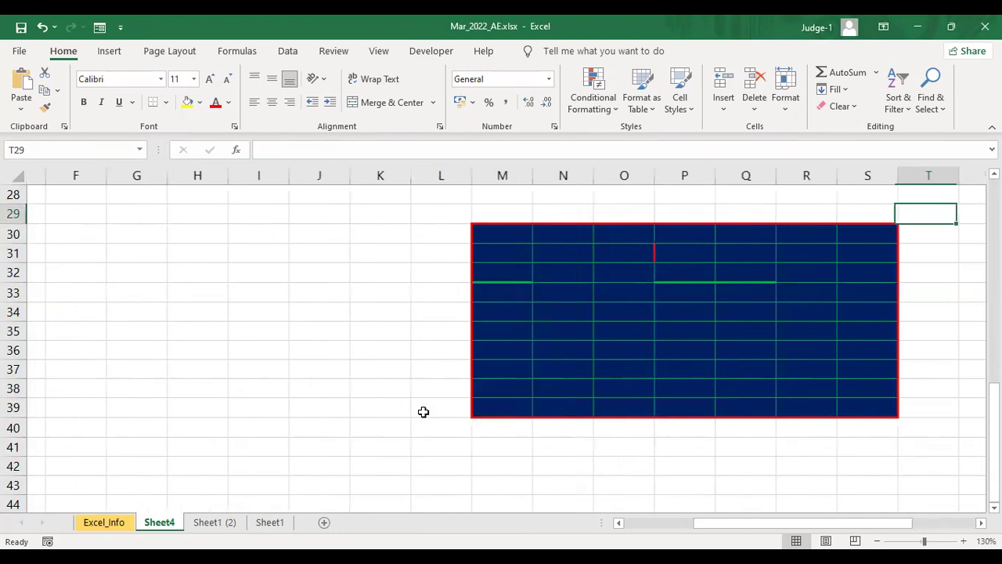
key(Left)
key(Left)
key(Left)
key(Left)
key(Left)
key(Left)
key(Left)
key(Down)
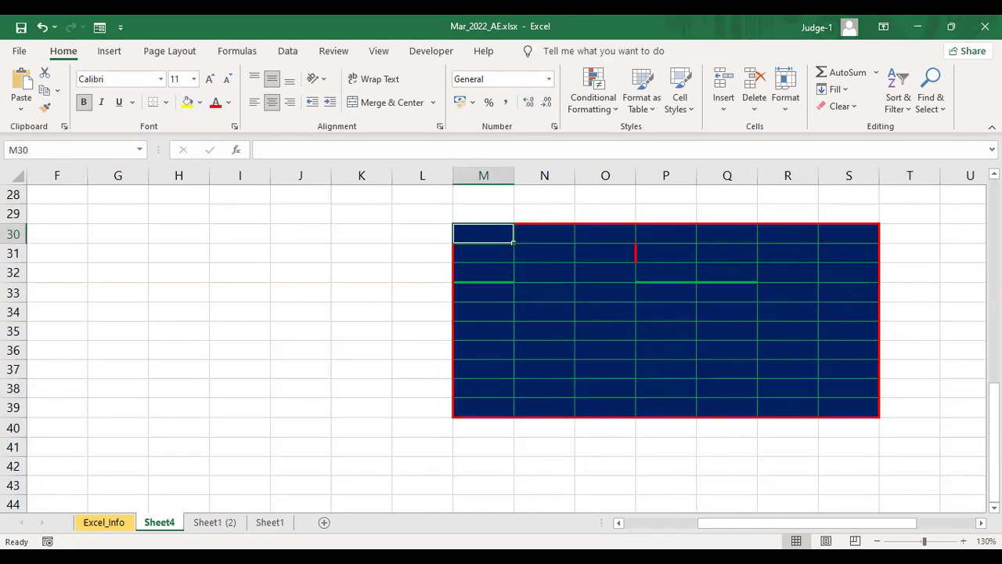
key(Left)
key(Right)
key(Right)
key(Right)
key(Right)
key(Right)
key(Right)
key(Right)
key(Right)
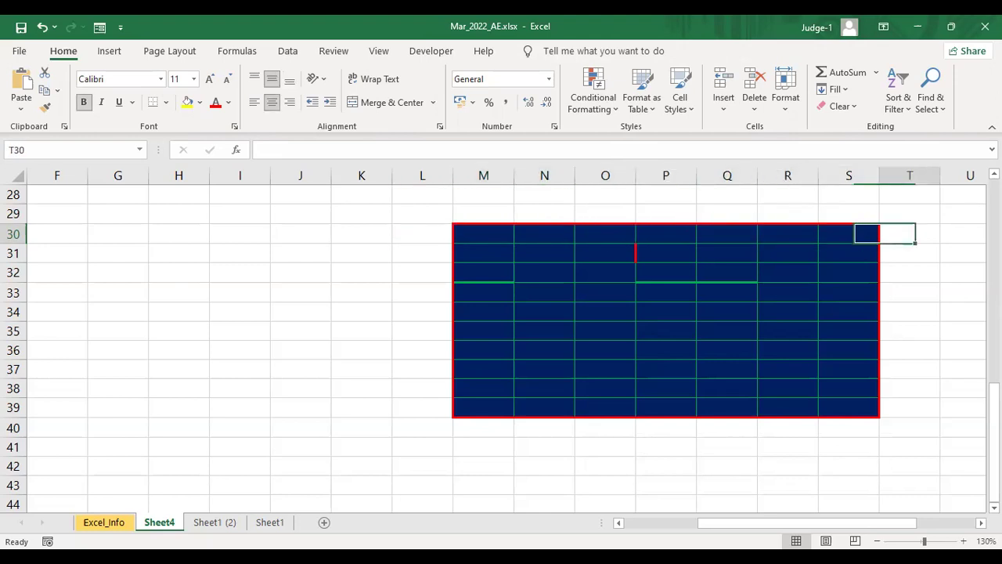
key(Right)
key(Right)
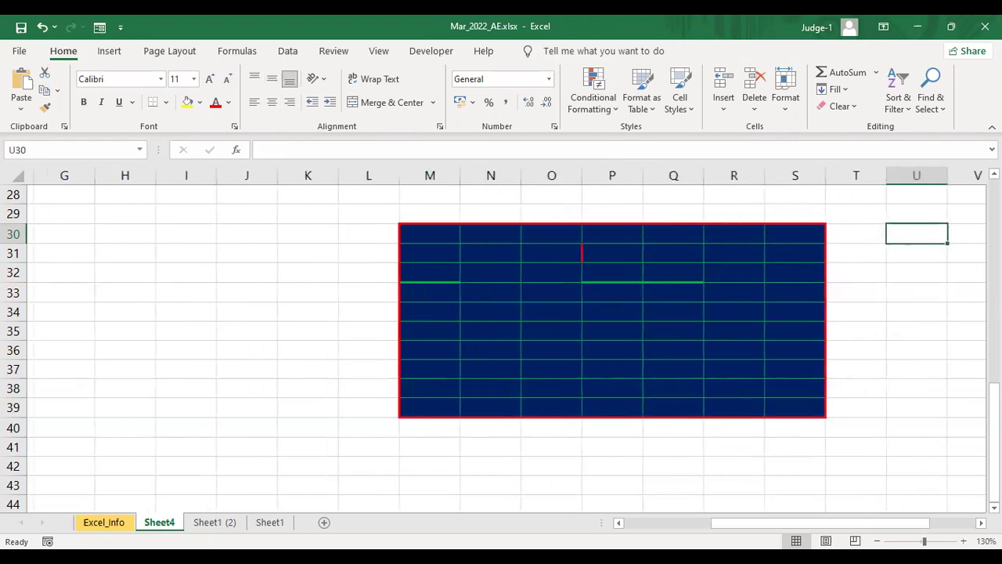
Select the whole formatted table M30:S39 starting from M30, and release the selection back to M30
key(Left)
key(Left)
key(Left)
key(Left)
key(Left)
key(Left)
key(Left)
key(Left)
key(Left)
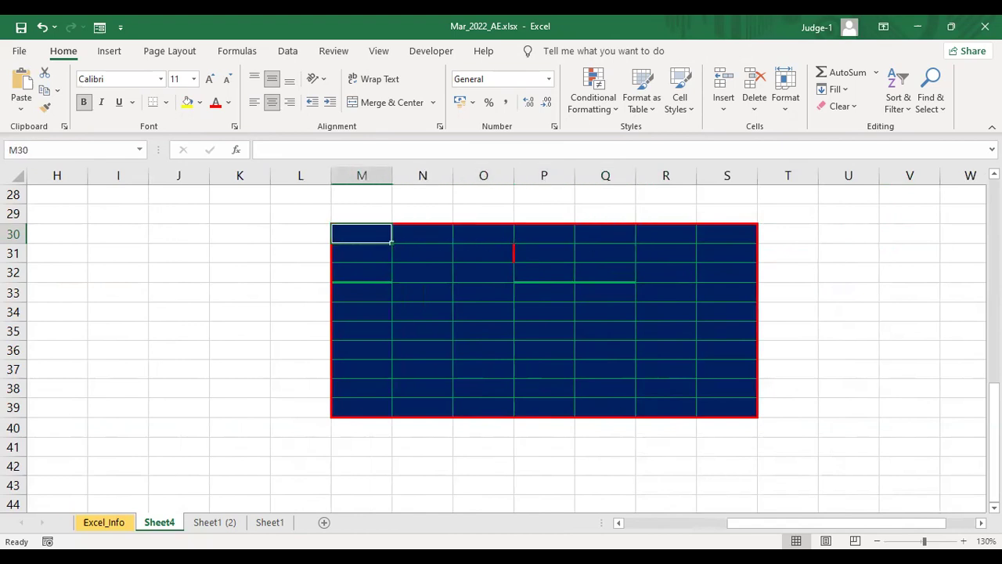
key(shift+Right)
key(shift+Right)
key(shift+Right)
key(shift+Right)
key(shift+Right)
key(shift+Right)
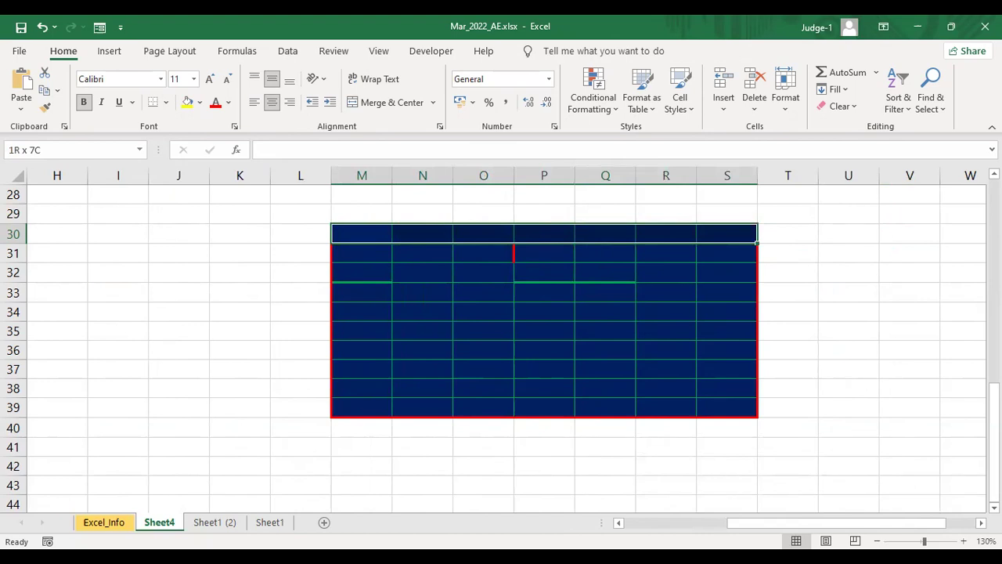
key(shift+Down)
key(shift+Down)
key(shift+Down)
key(shift+Down)
key(shift+Down)
key(shift+Down)
key(shift+Down)
key(shift+Down)
key(shift+Down)
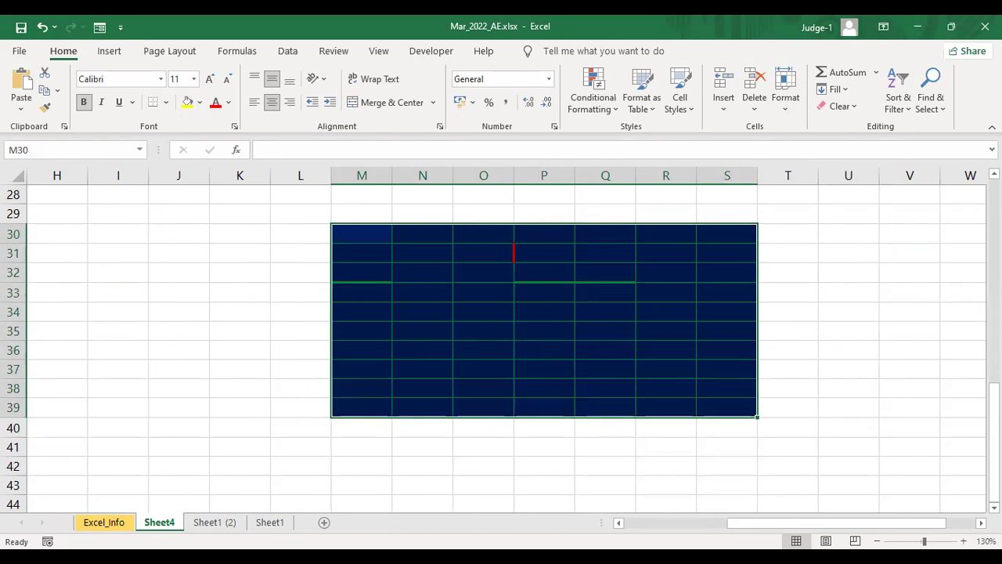
key(Left)
key(Left)
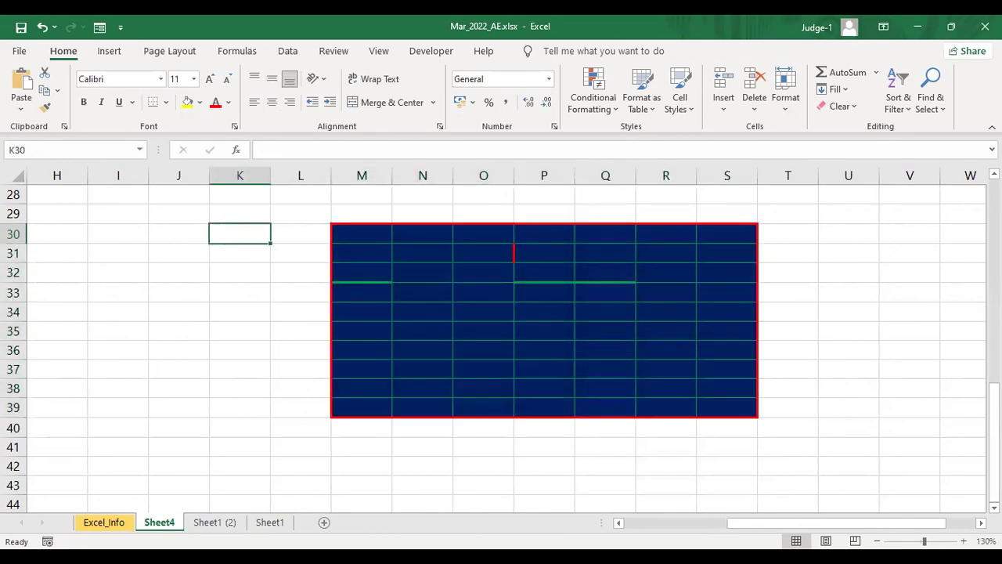
key(Right)
key(Right)
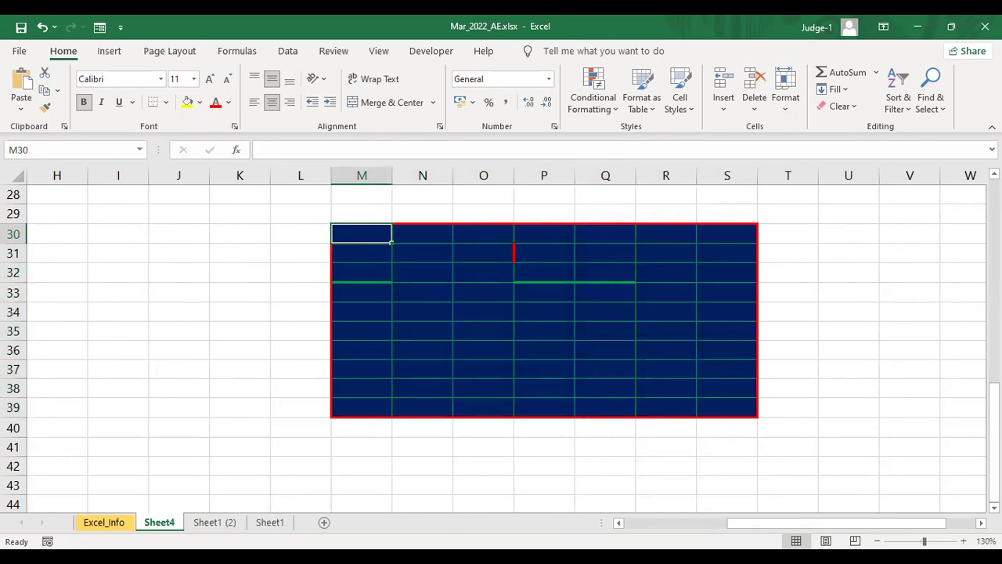
Try to extend the selection from M30 across row 30 to the table's edge in one jump
key(ctrl+shift+Right)
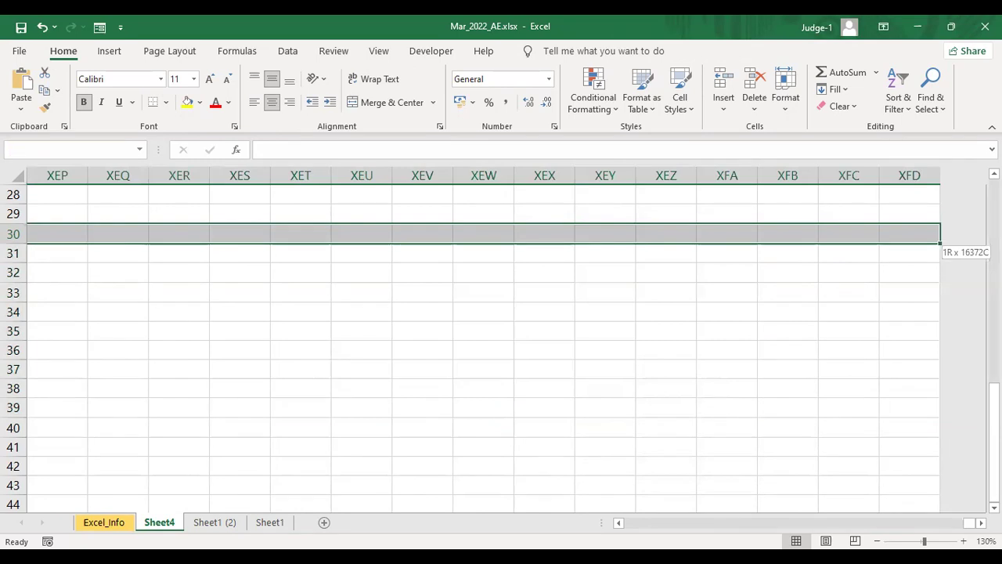
key(ctrl+shift+Left)
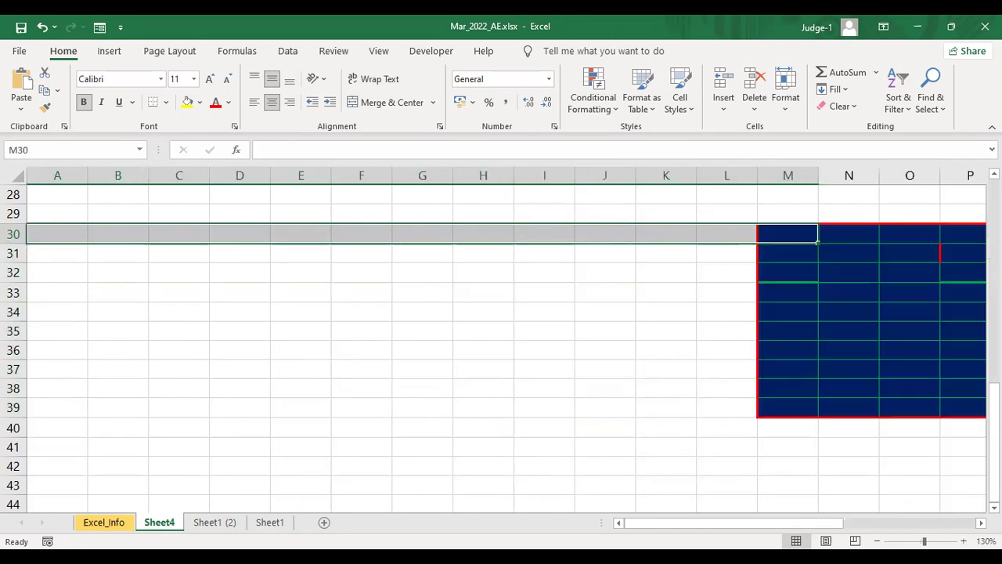
key(Right)
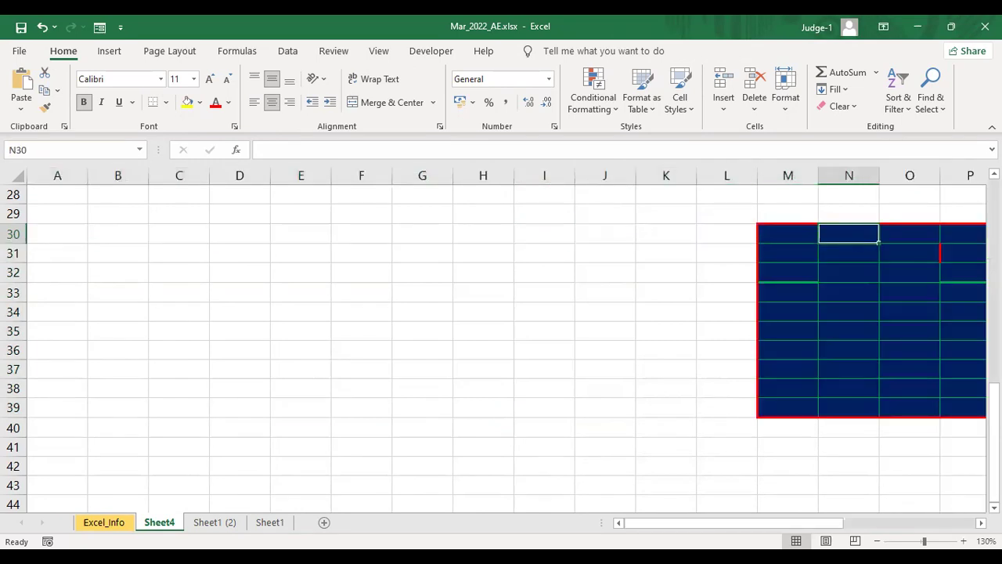
Undo the deletion of the blue table's contents
key(ctrl+z)
key(Right)
key(Right)
key(Right)
key(Right)
key(Right)
key(Right)
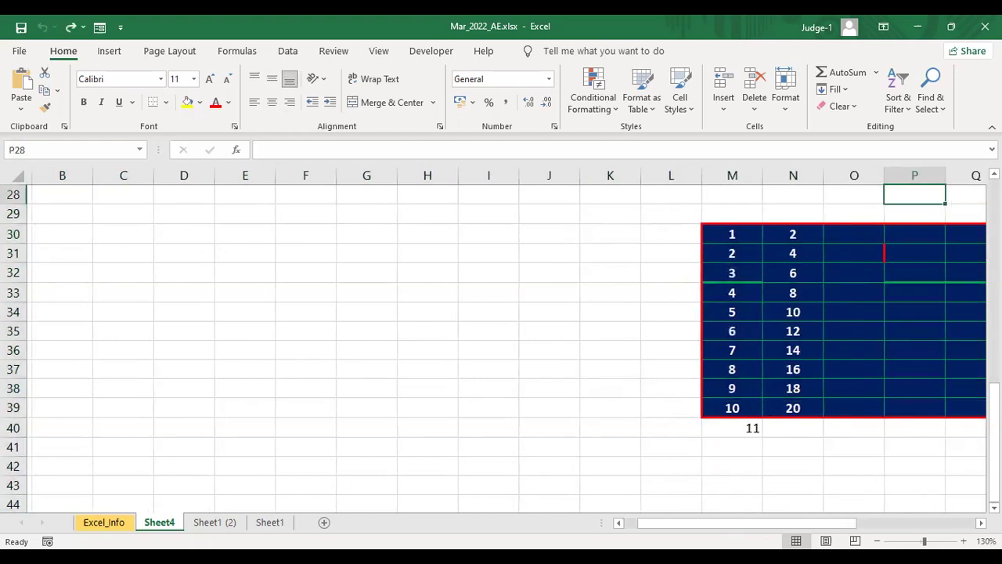
key(Down)
key(Down)
key(Down)
key(Left)
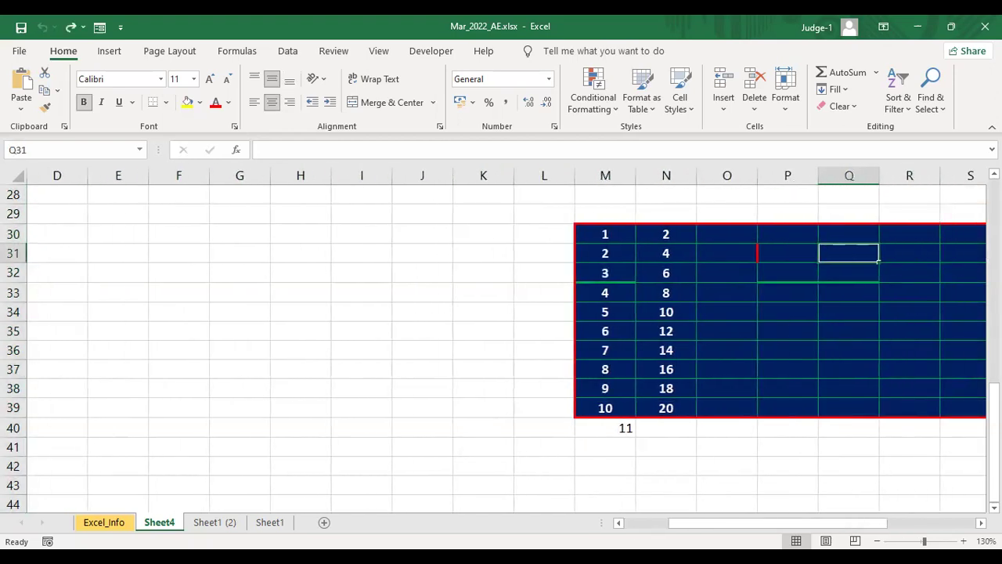
key(Right)
key(Right)
key(Right)
Try to select the filled table from M30 by jumping the selection to its last row and column
key(Left)
key(Left)
key(Left)
key(Left)
key(Left)
key(Left)
key(Left)
key(Up)
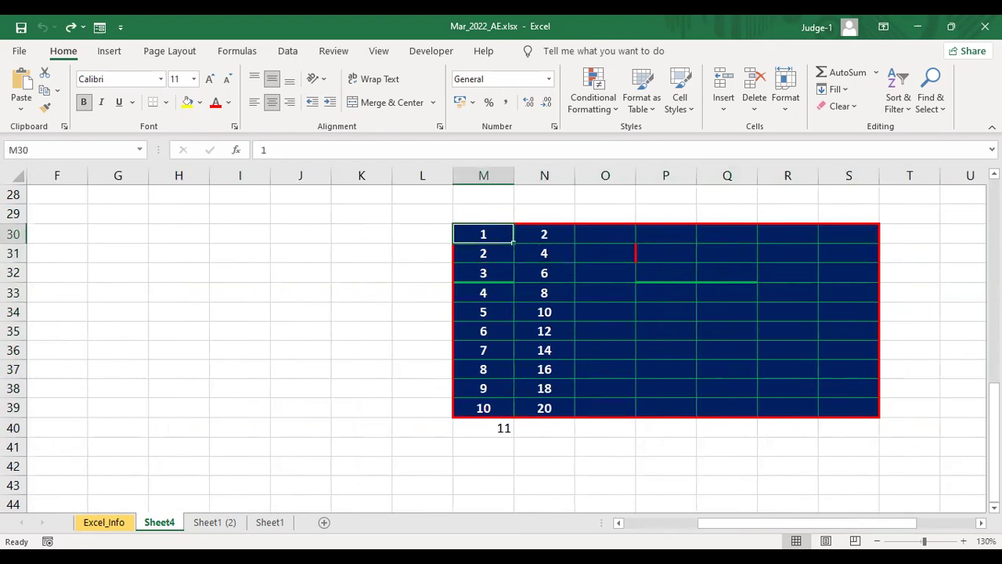
key(ctrl+shift+Down)
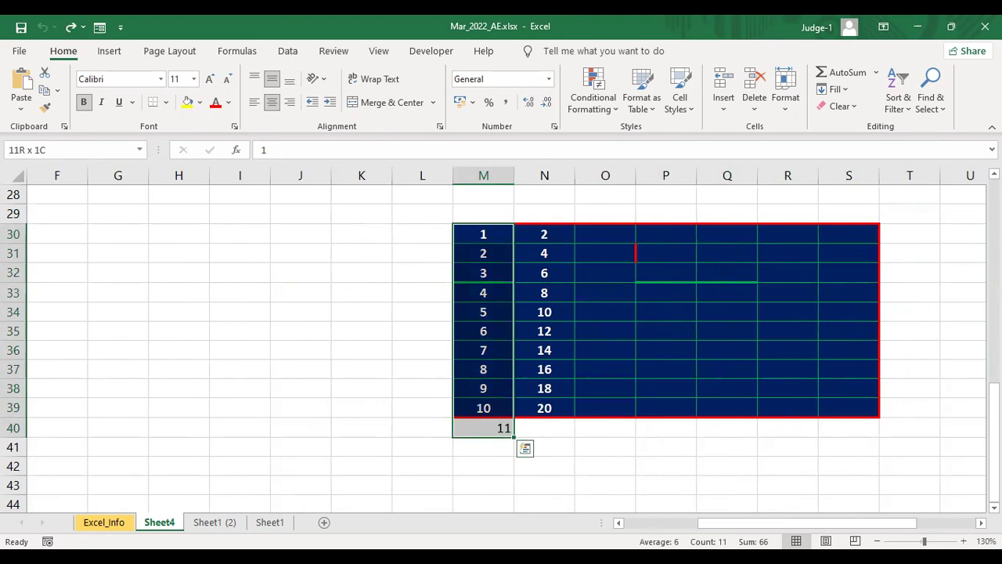
key(shift+Right)
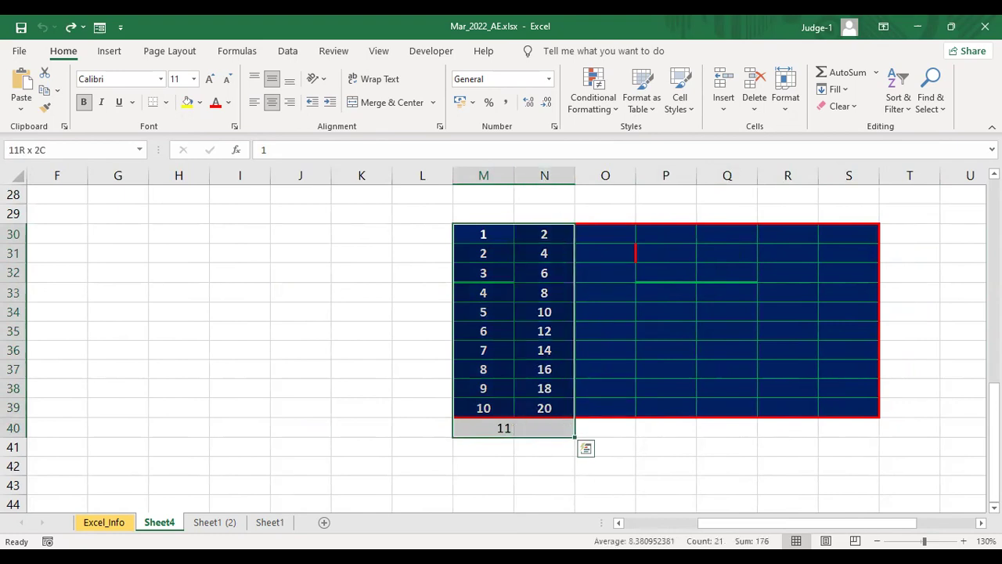
key(ctrl+shift+Right)
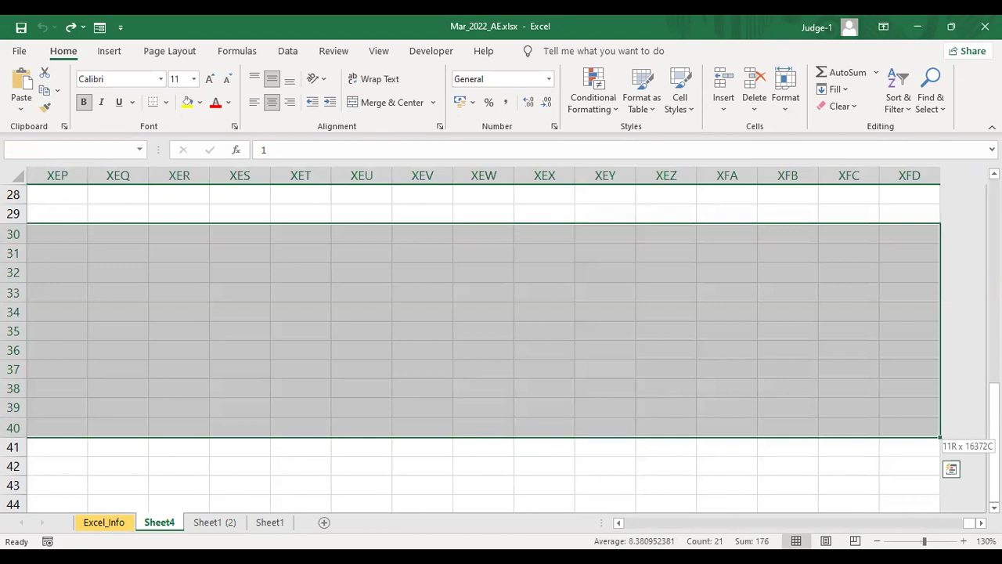
key(ctrl+shift+Left)
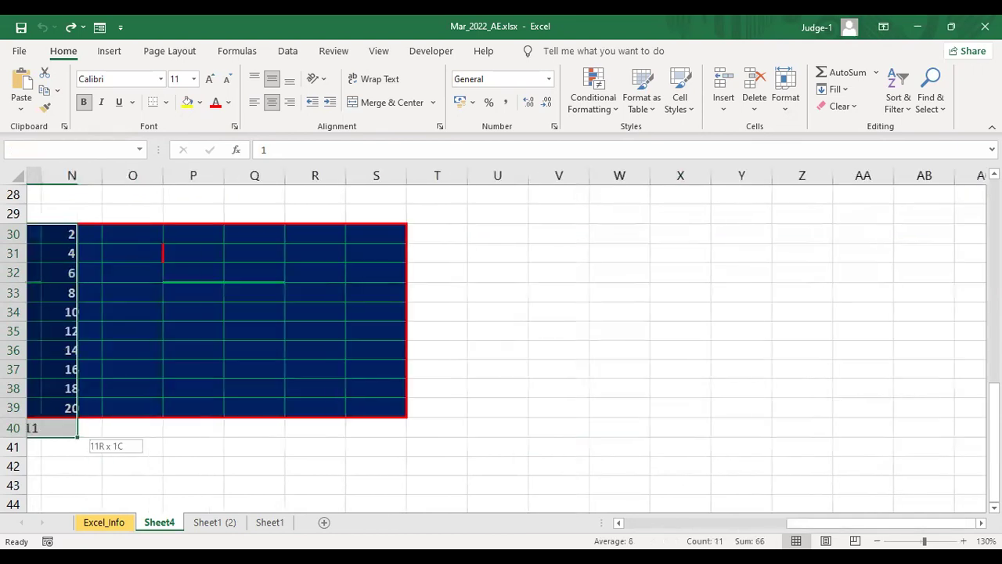
key(ctrl+shift+Left)
click(909, 233)
key(Left)
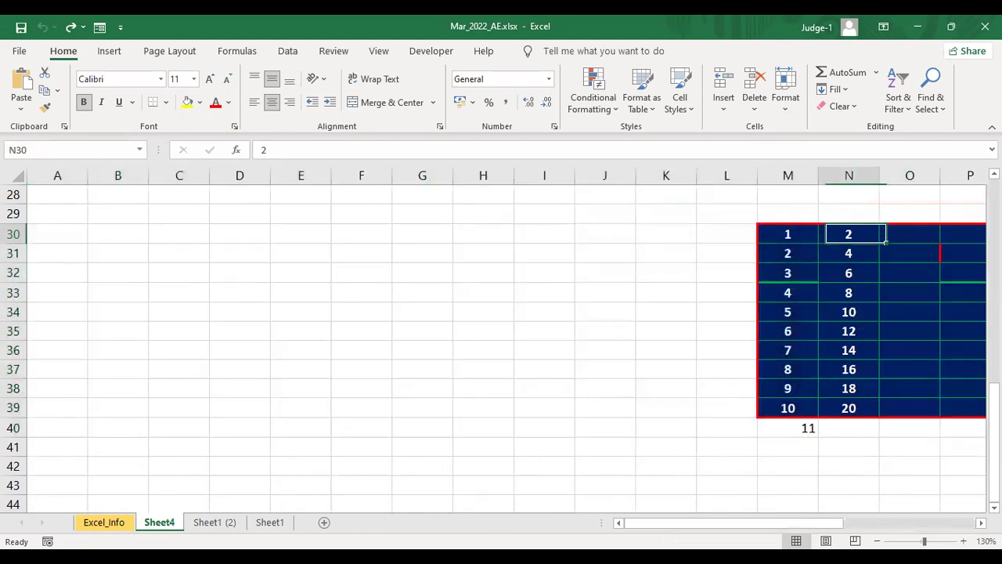
key(Left)
key(Right)
key(Right)
key(Right)
key(Right)
key(Right)
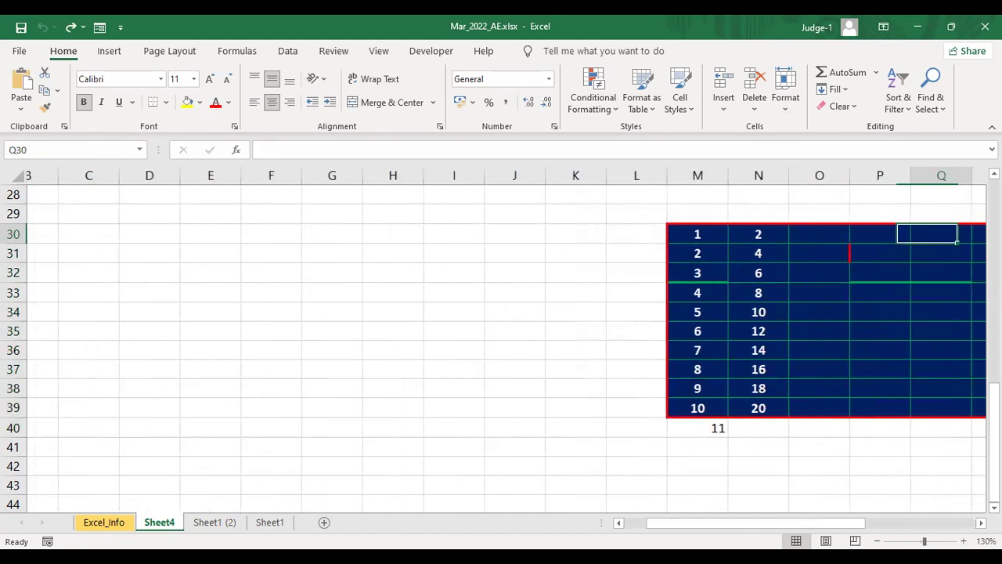
Clear all contents and formatting from the table range M30:S39, and undo the clearing
key(Left)
key(Left)
key(Left)
key(Left)
key(Left)
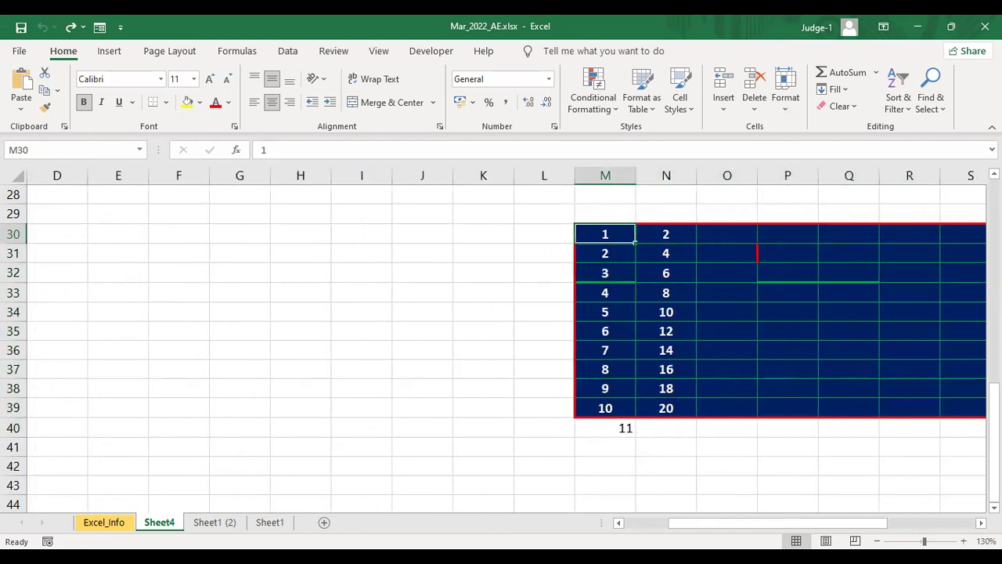
key(shift+Down)
key(shift+Down)
key(shift+Down)
key(shift+Down)
key(shift+Down)
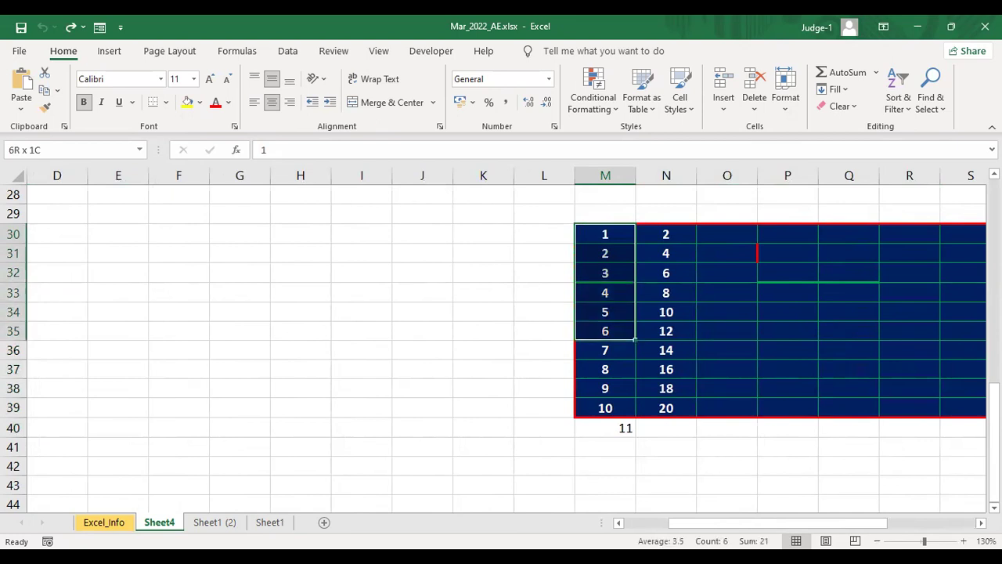
key(shift+Down)
key(shift+Down)
key(shift+Down)
key(shift+Down)
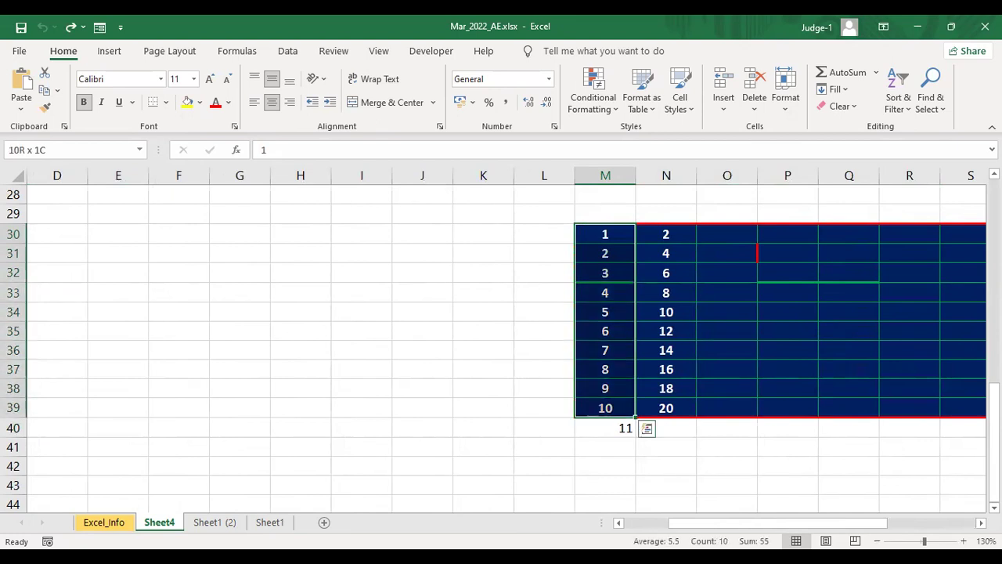
key(shift+Right)
key(shift+Right)
key(shift+Right)
key(shift+Right)
key(shift+Right)
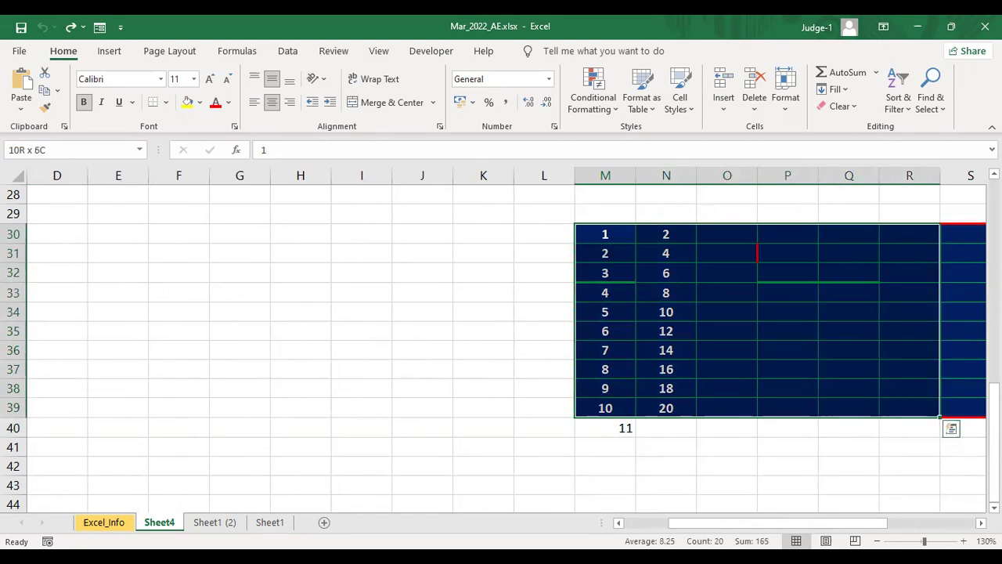
key(shift+Right)
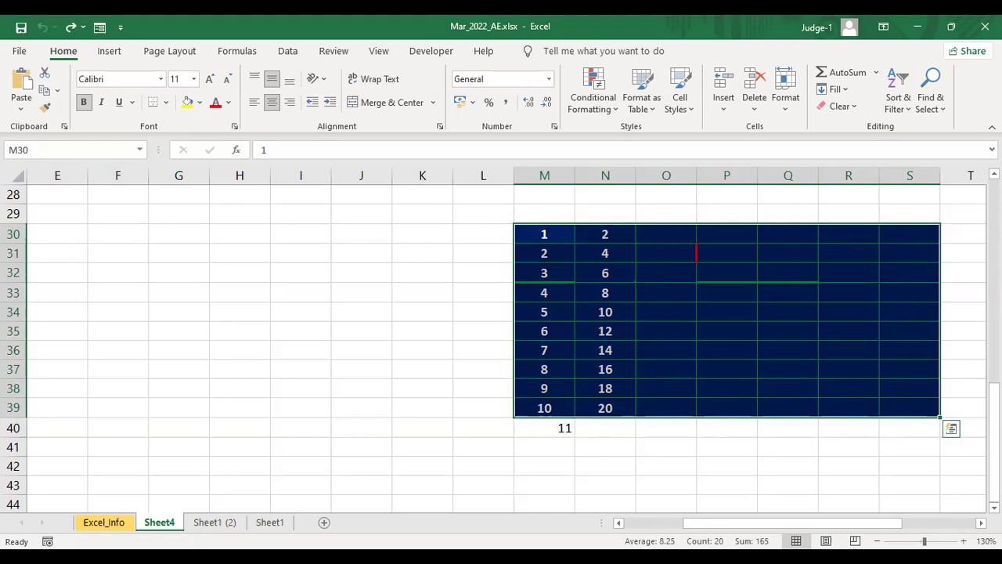
click(853, 105)
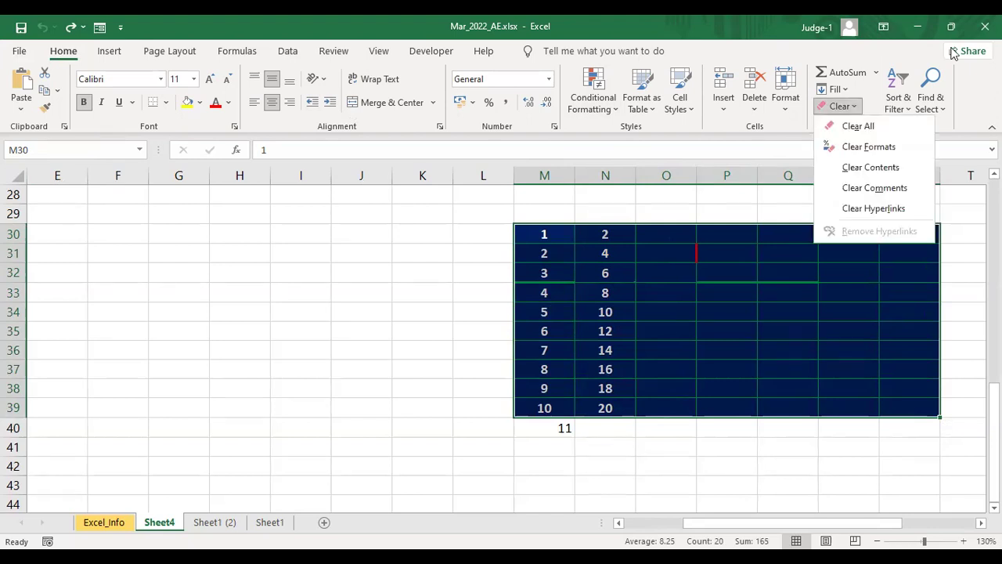
click(891, 128)
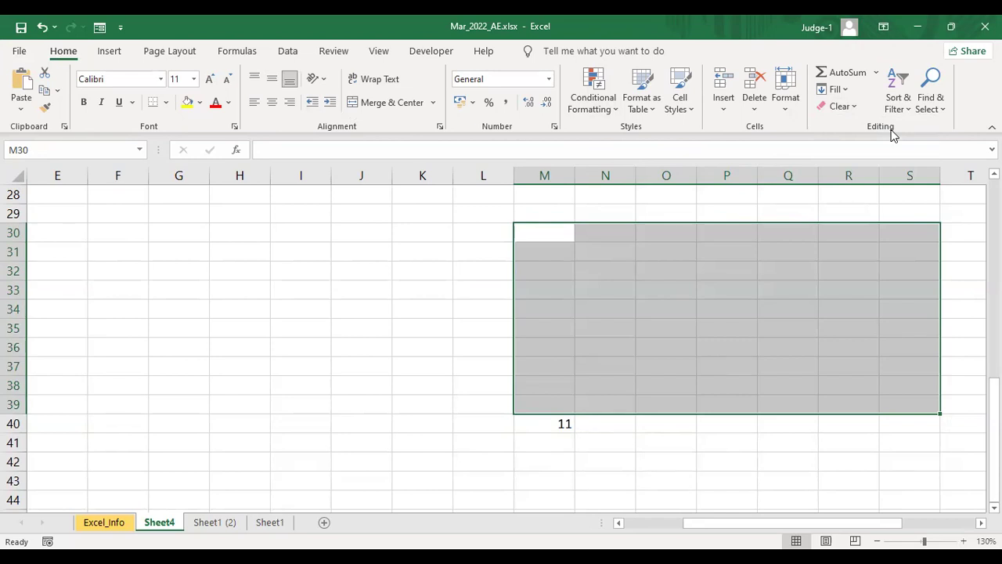
key(ctrl+z)
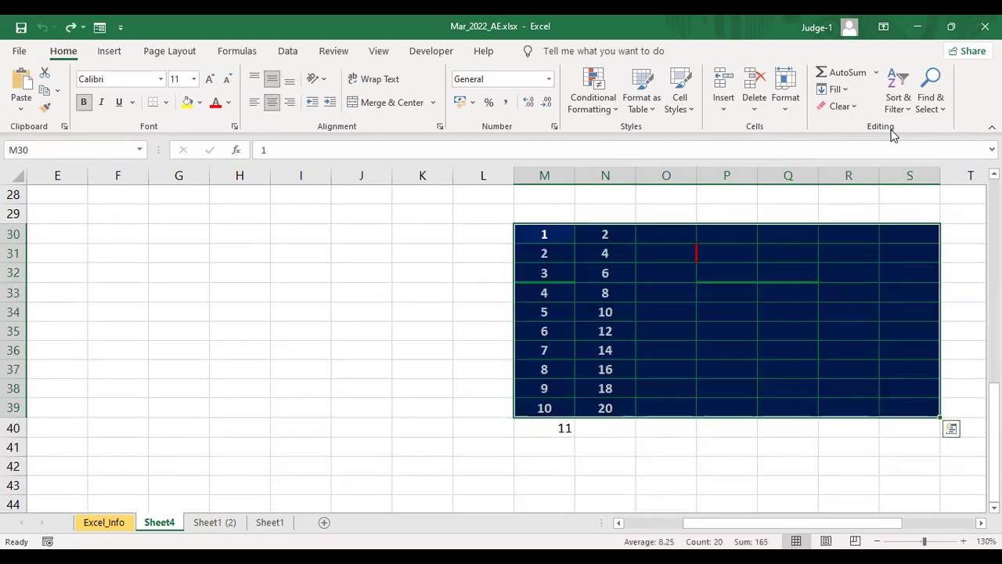
Clear only the formatting from the table range M30:S39, and undo the clearing
click(854, 107)
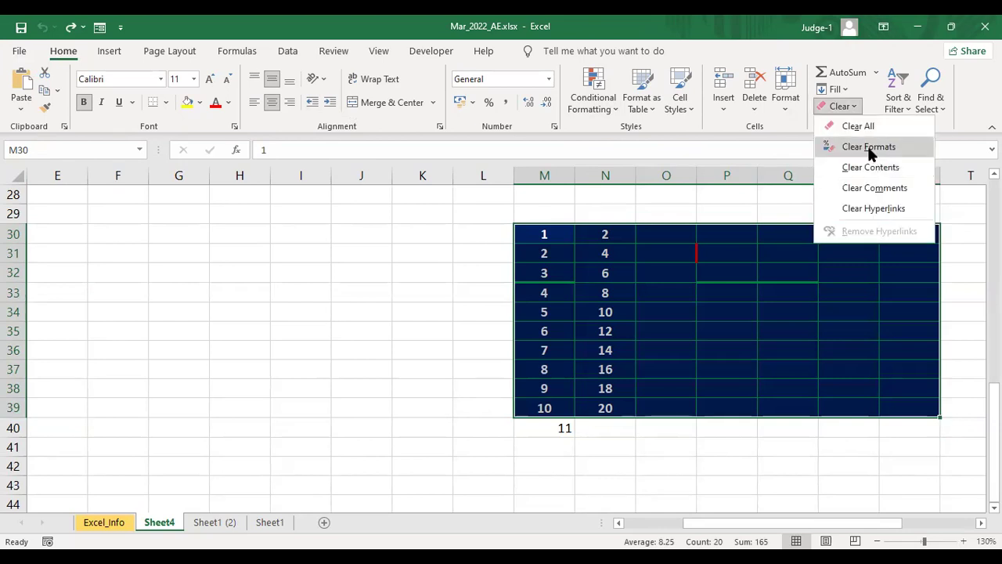
click(869, 146)
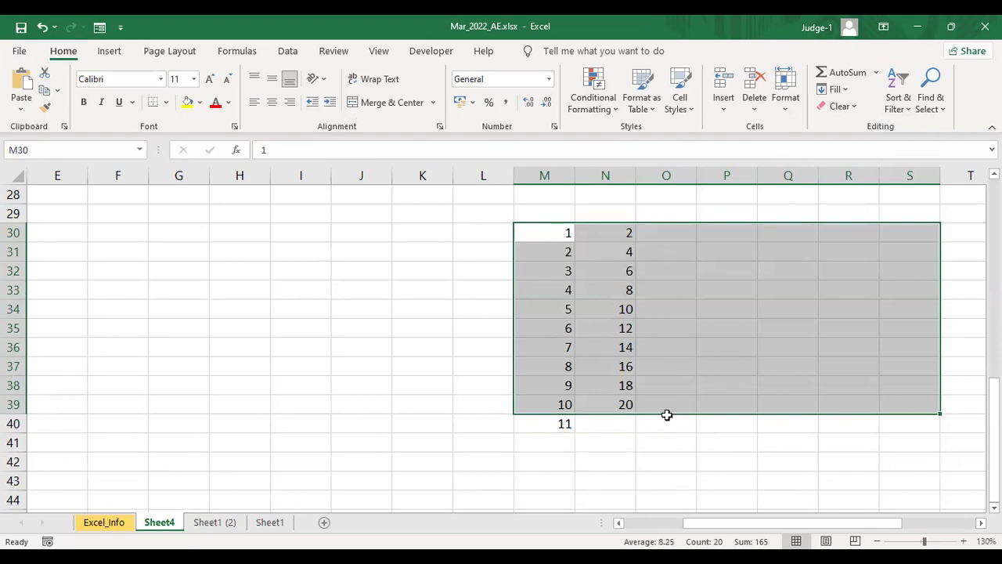
click(837, 106)
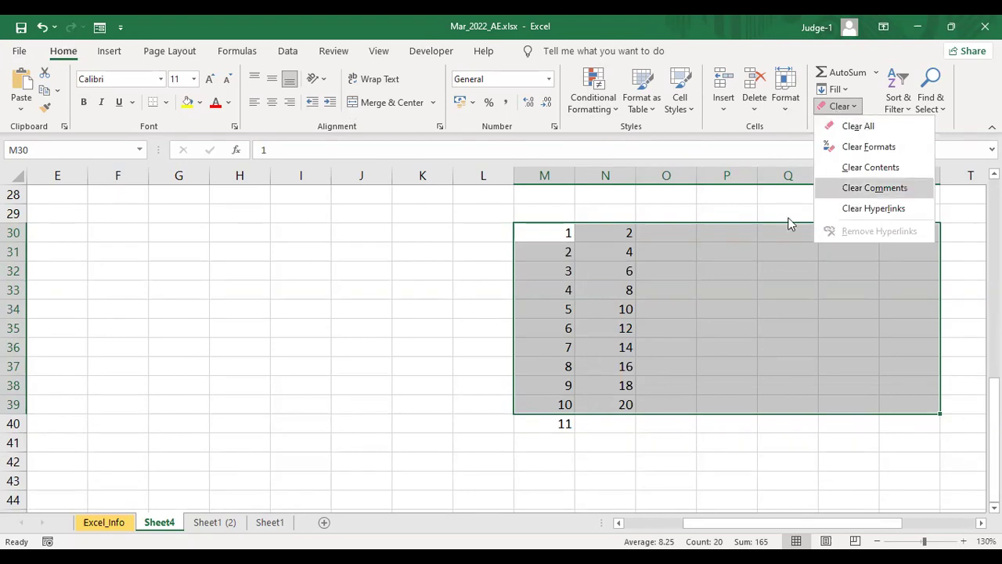
click(716, 320)
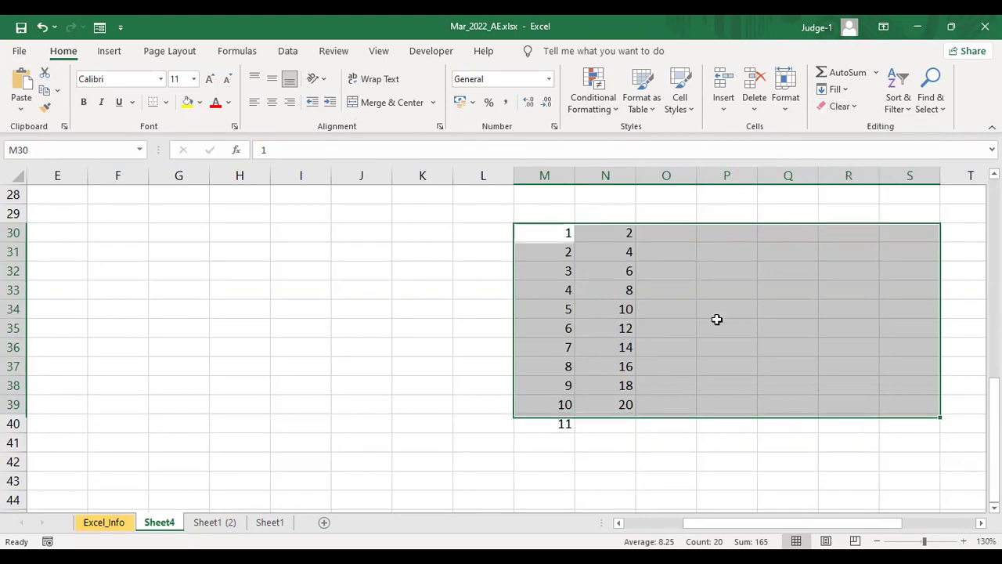
key(ctrl+z)
Clear only the contents of the table range M30:S39, keeping its formatting
click(844, 108)
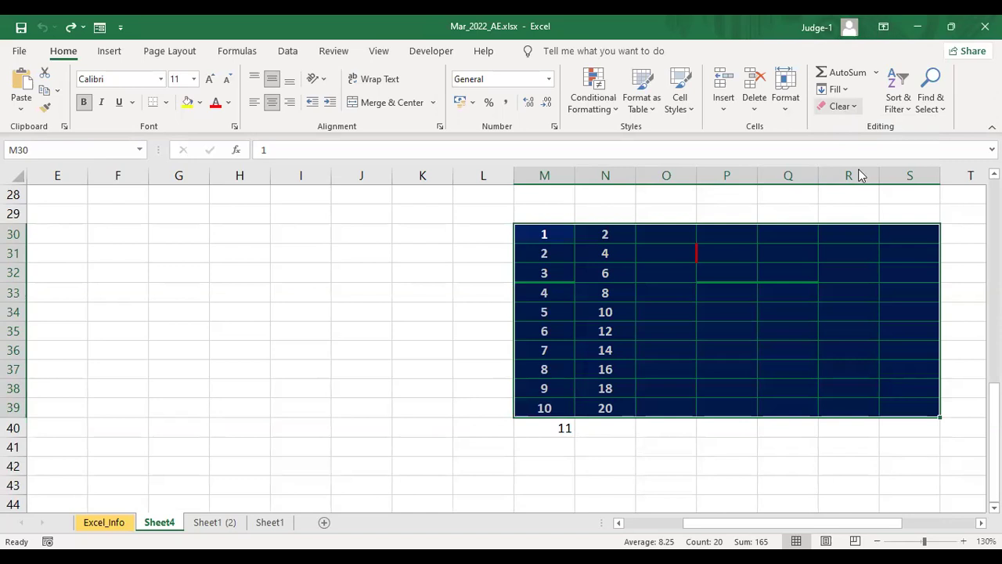
click(867, 169)
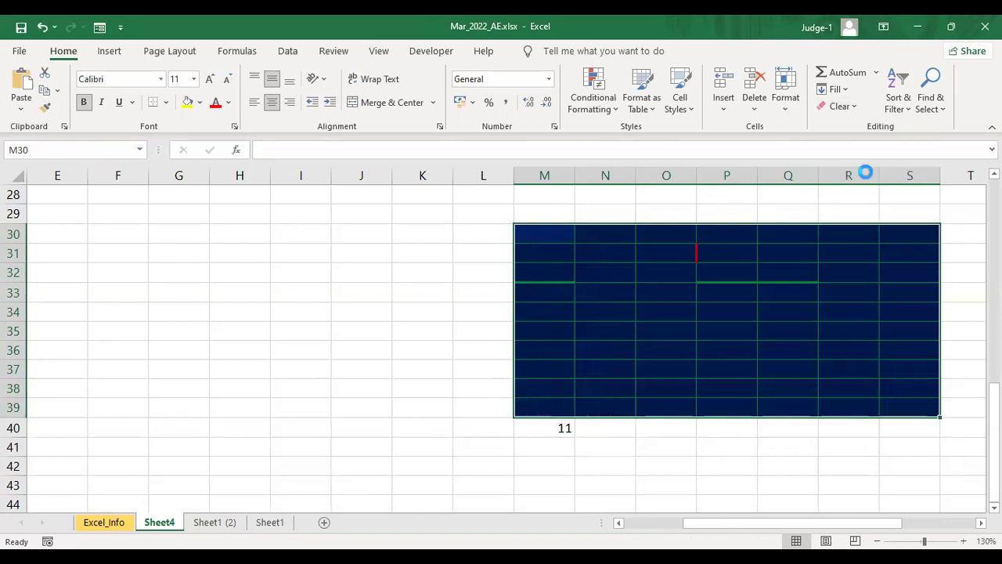
Apply Clear All to the emptied blue table M30:S39, and undo it
click(851, 107)
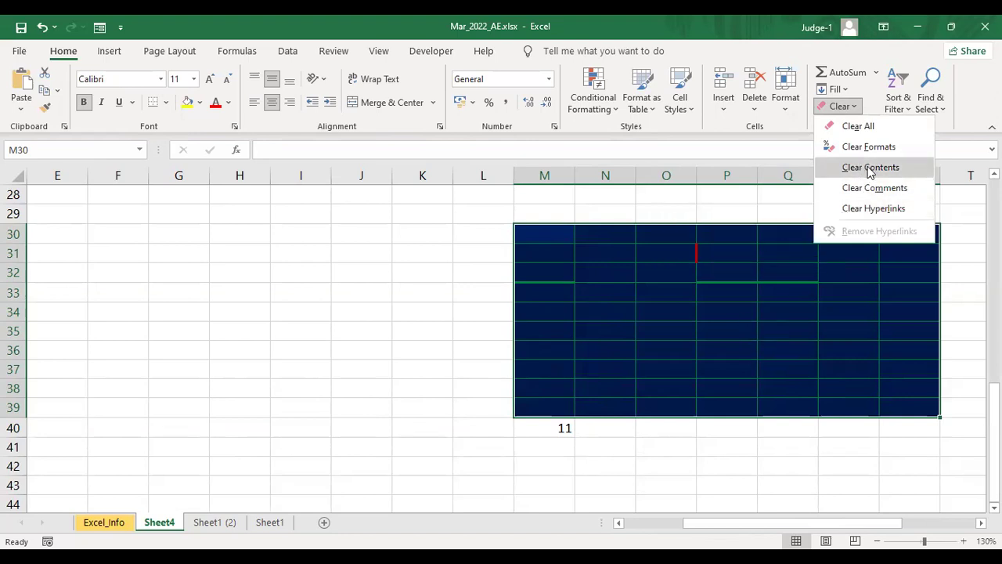
click(859, 126)
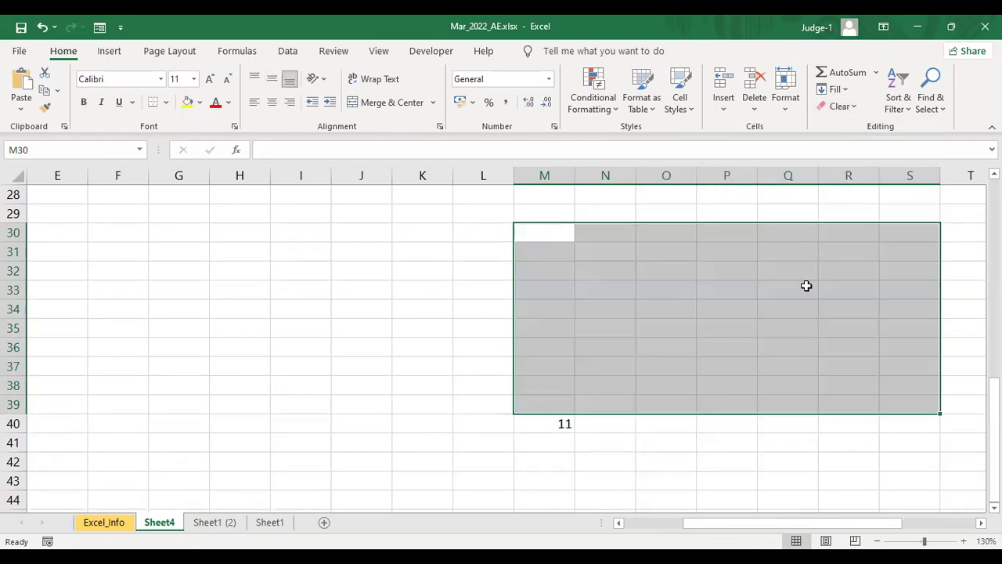
click(740, 401)
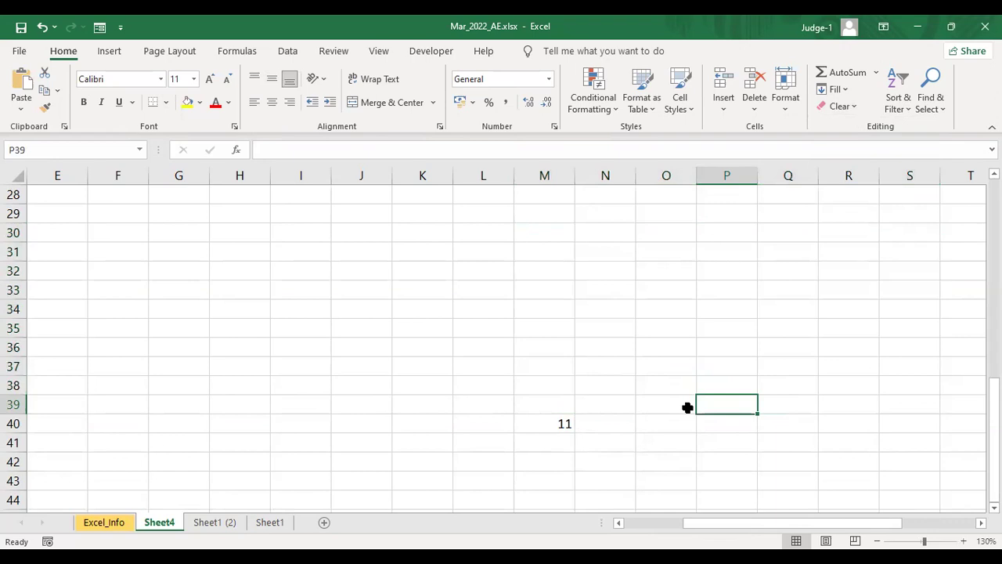
key(ctrl+z)
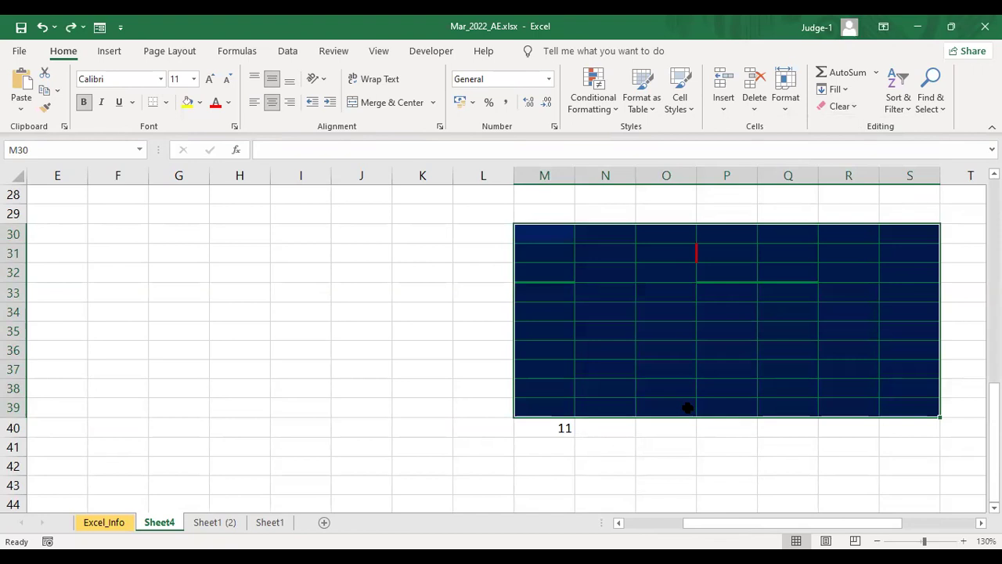
Select the range L30:S39 cell by cell from L30, apply Clear All to it, and undo the clearing
key(Left)
key(Left)
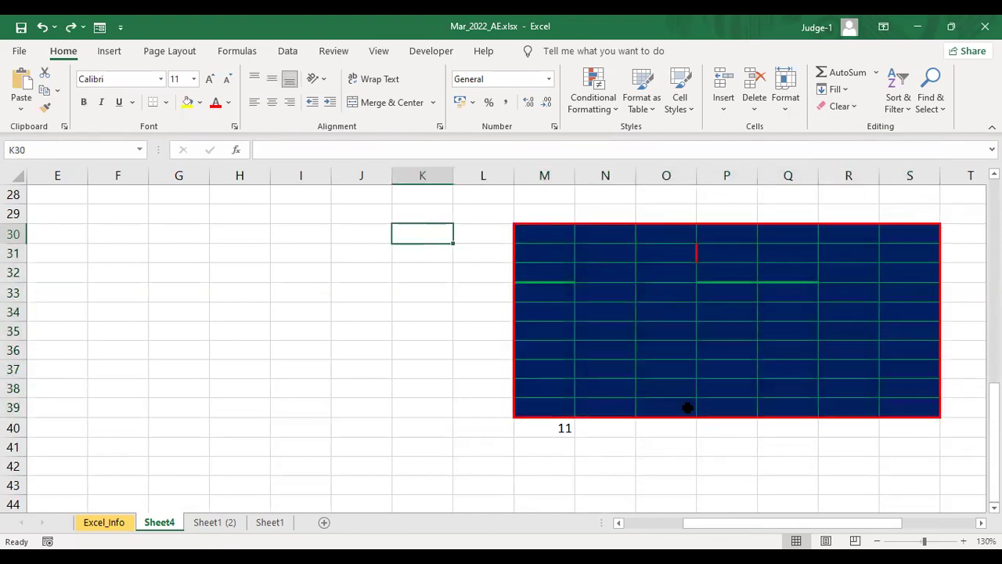
key(Right)
key(shift+Right)
key(shift+Right)
key(shift+Right)
key(shift+Right)
key(shift+Right)
key(shift+Right)
key(shift+Right)
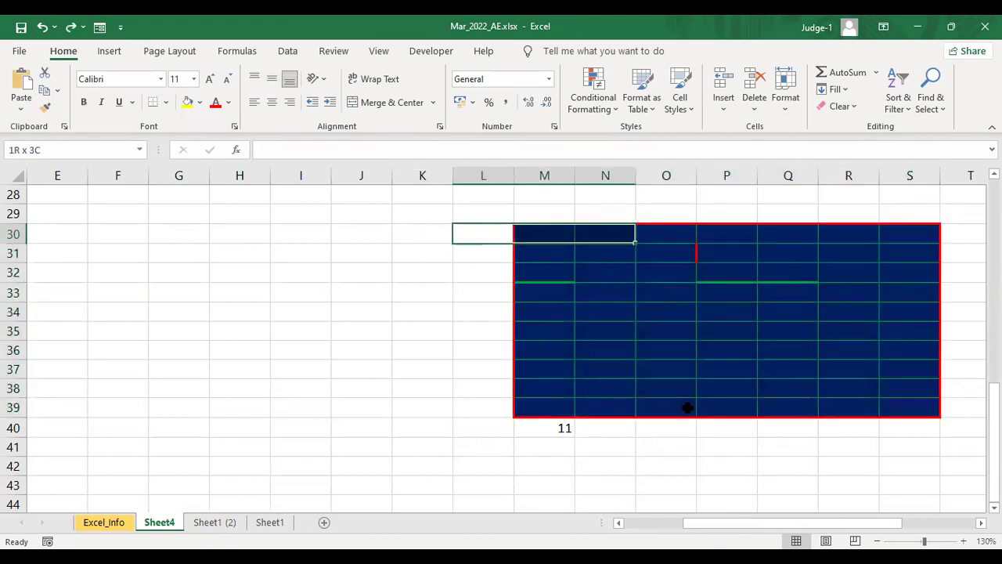
key(shift+Down)
key(shift+Down)
key(shift+Down)
key(shift+Down)
key(shift+Down)
key(shift+Down)
key(shift+Down)
key(shift+Down)
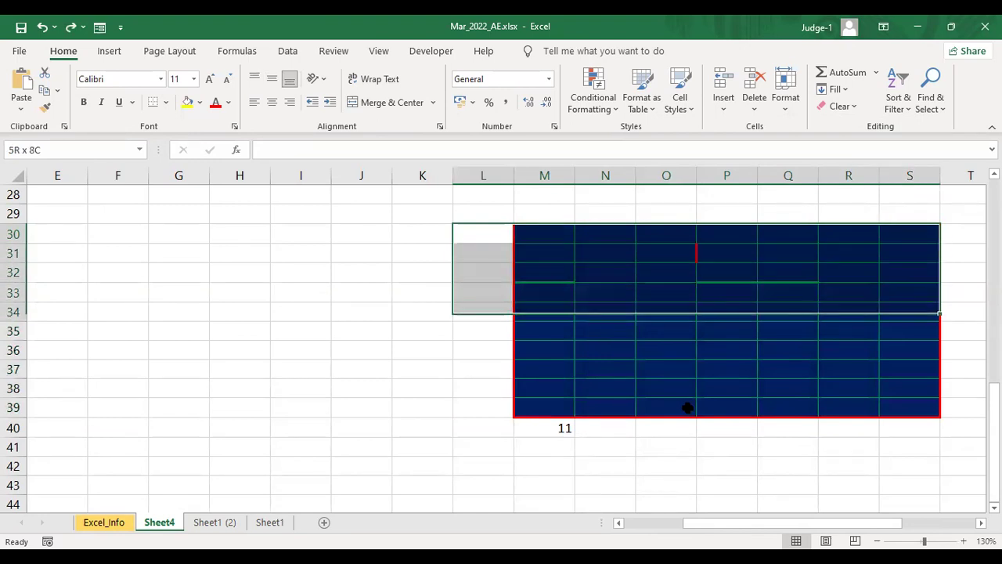
key(shift+Down)
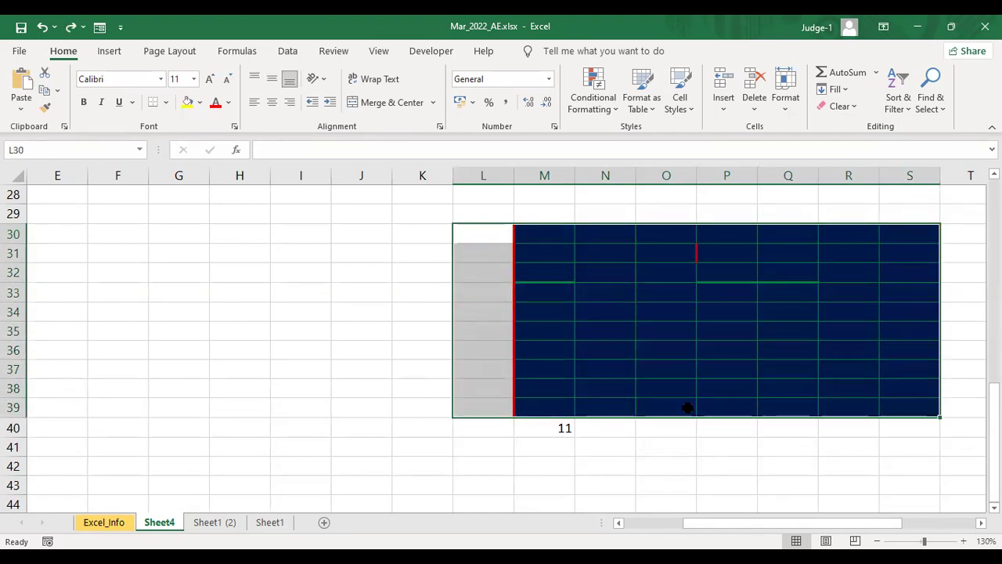
click(842, 109)
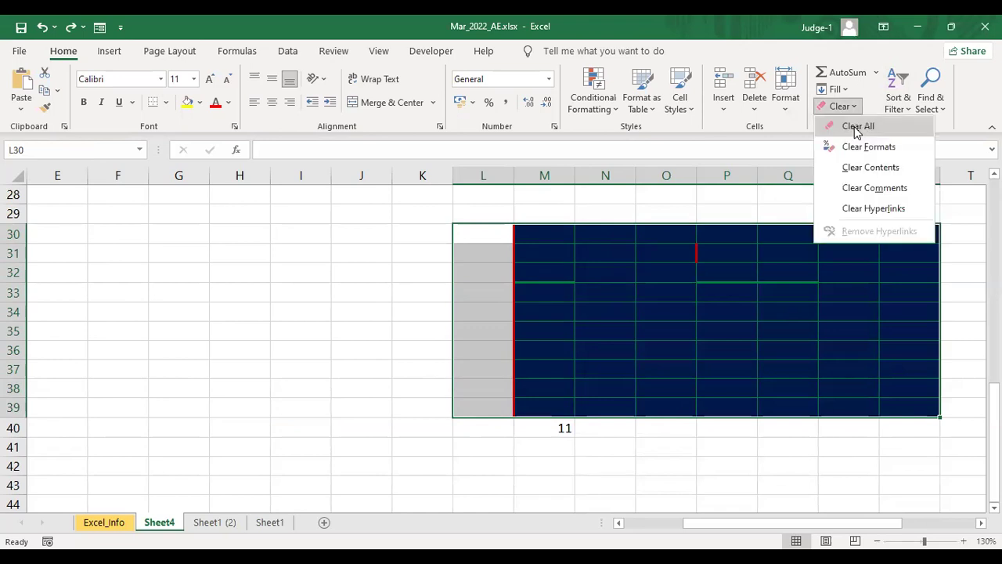
click(857, 126)
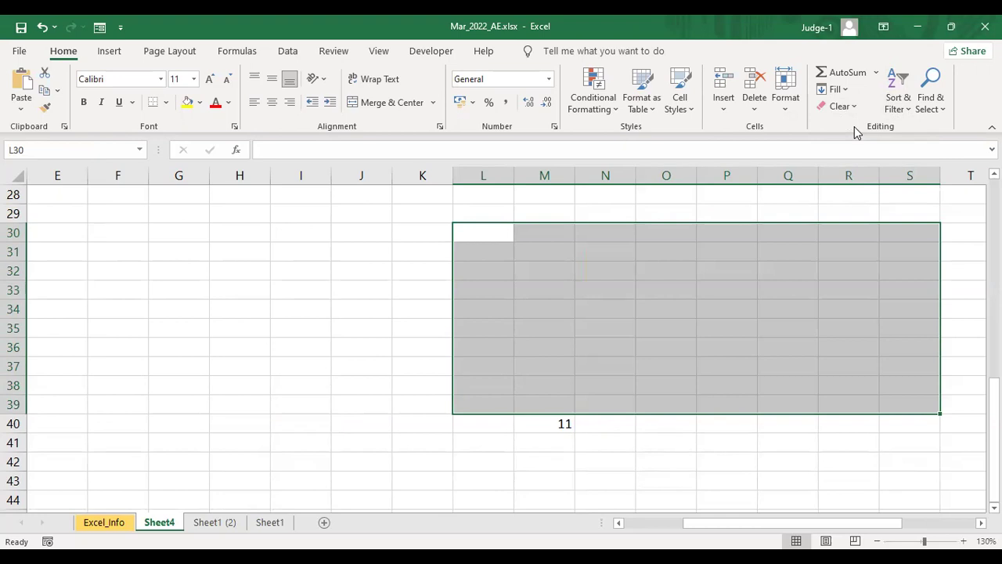
key(ctrl+z)
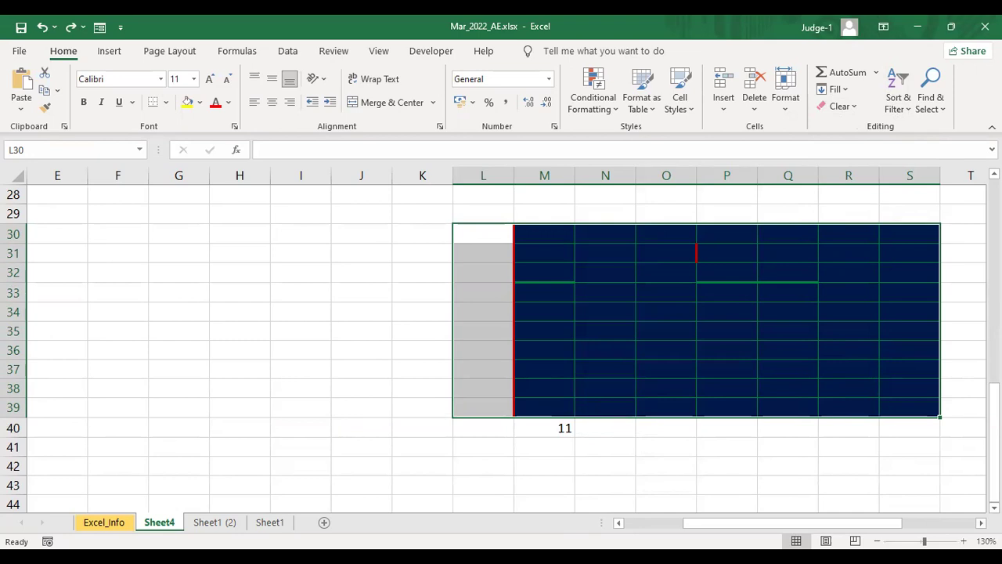
Repeat Clear All on the selected range L30:S39, and undo it again
scroll(520, 344, right, 3)
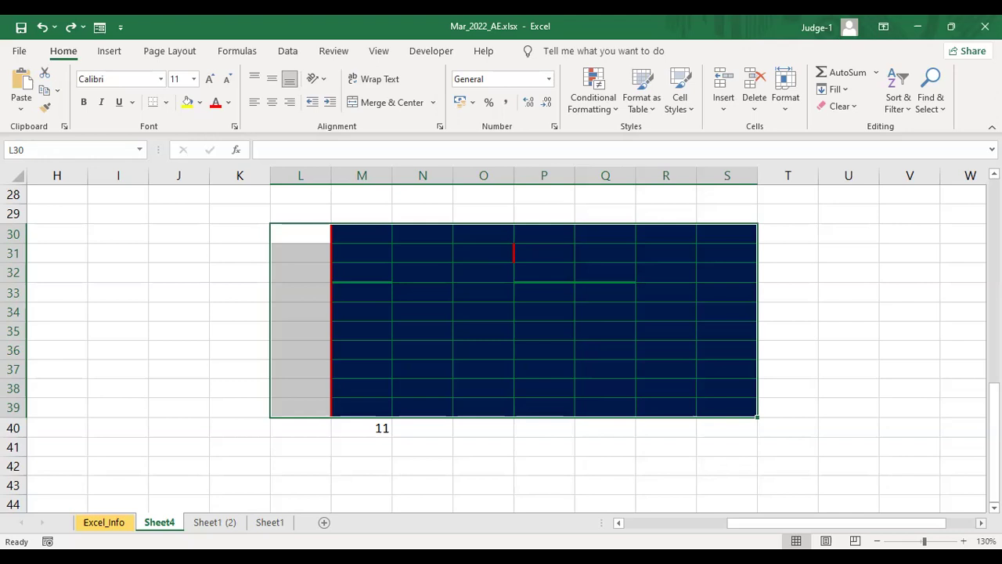
click(846, 110)
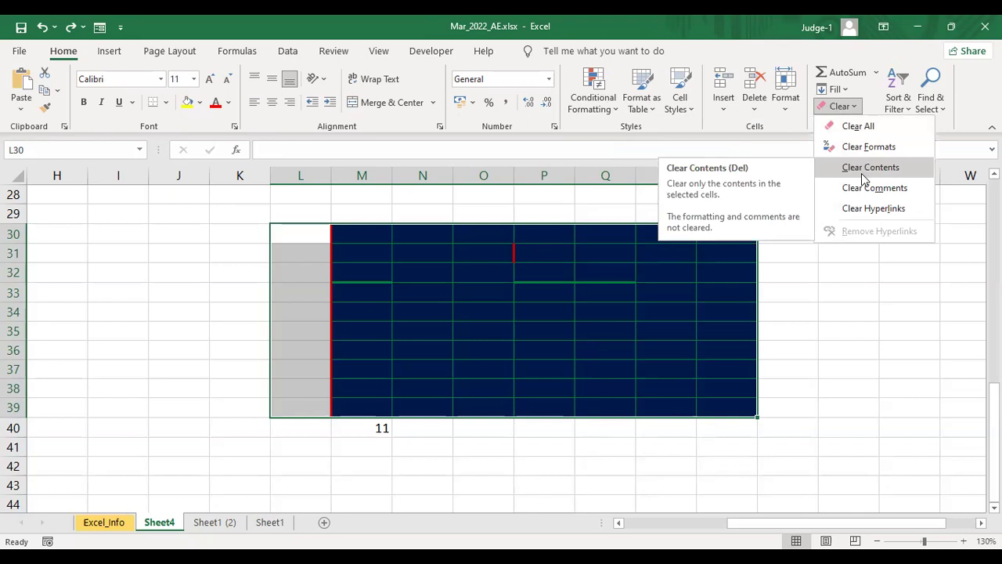
click(858, 126)
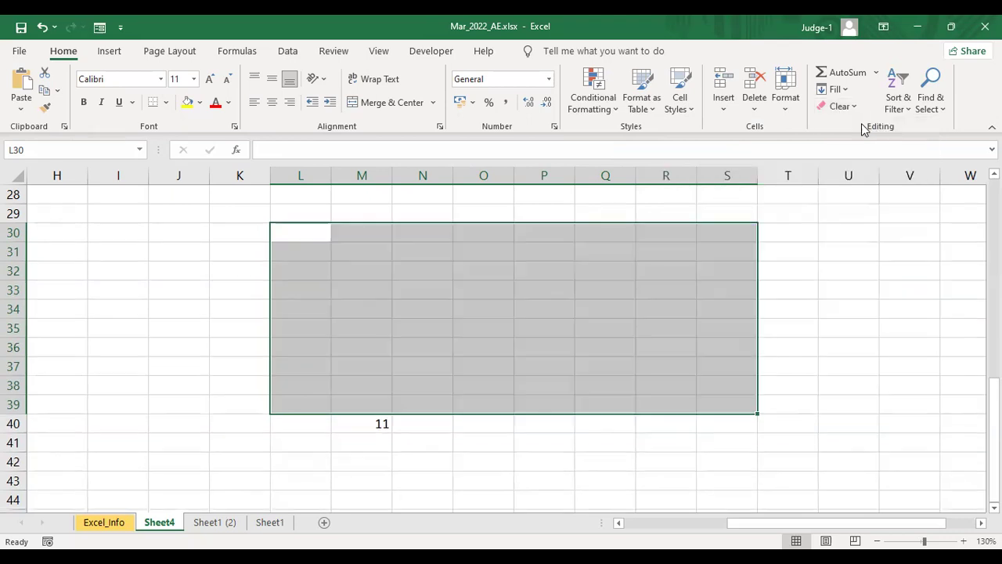
key(ctrl+z)
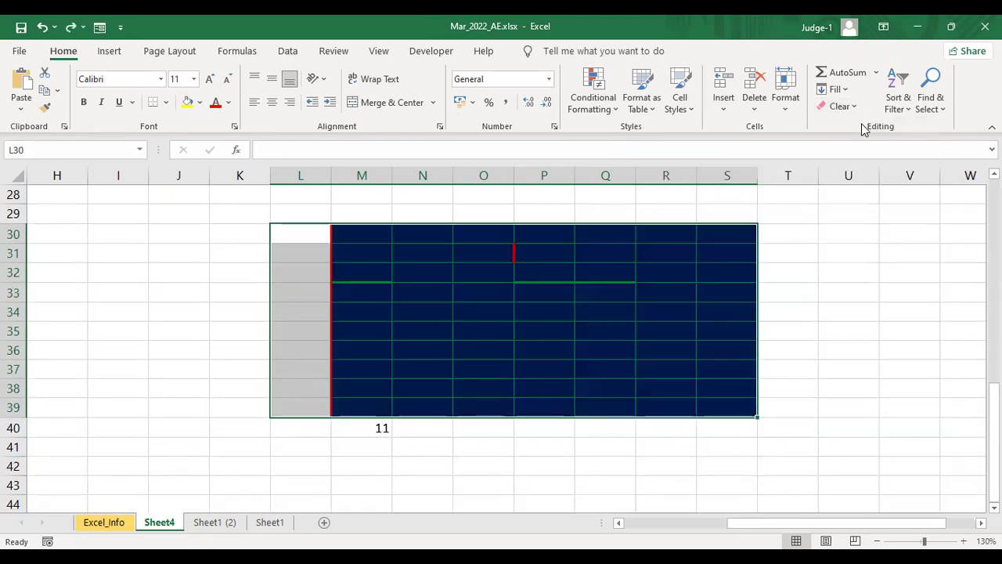
Select the range L30:S39 again, starting from cell L39 and extending across to column S and up to row 30
click(773, 466)
key(Up)
key(Up)
key(Up)
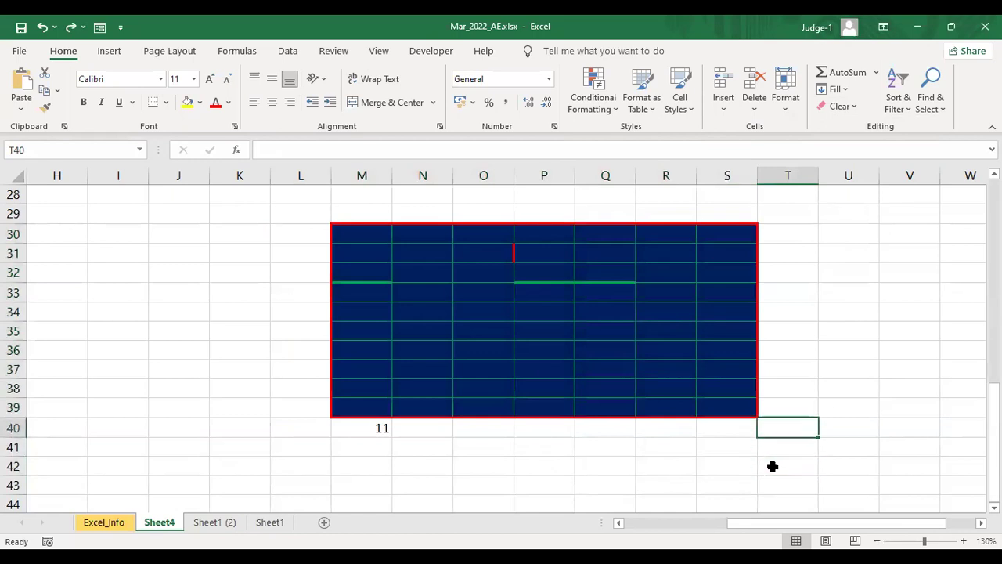
key(Left)
key(Left)
key(Left)
key(Left)
key(Left)
key(Left)
key(Left)
key(Left)
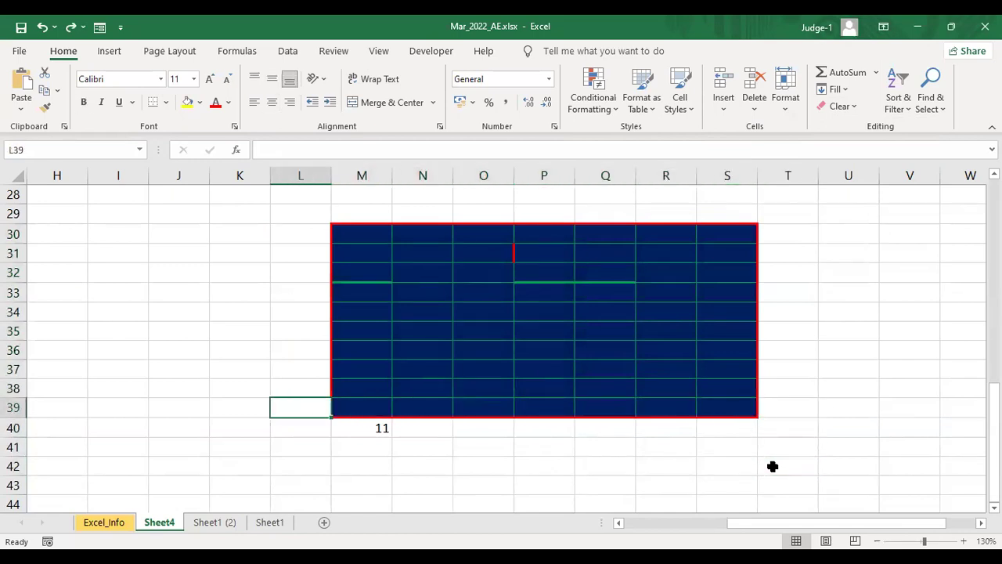
key(shift+Right)
key(shift+Right)
key(shift+Right)
key(shift+Right)
key(shift+Right)
key(shift+Right)
key(shift+Right)
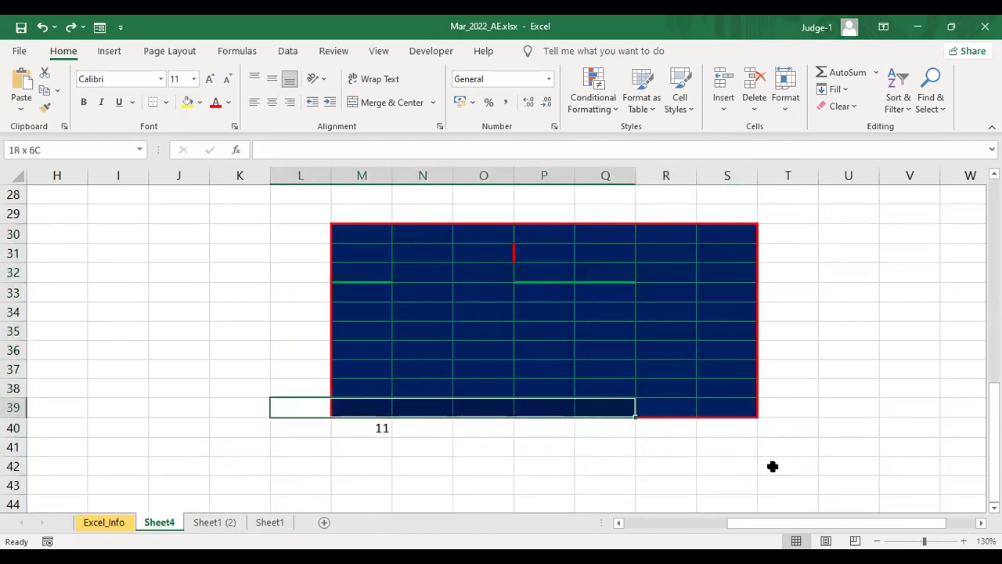
key(shift+Up)
key(shift+Up)
key(shift+Up)
key(shift+Up)
key(shift+Up)
key(shift+Up)
key(shift+Up)
key(shift+Up)
key(shift+Up)
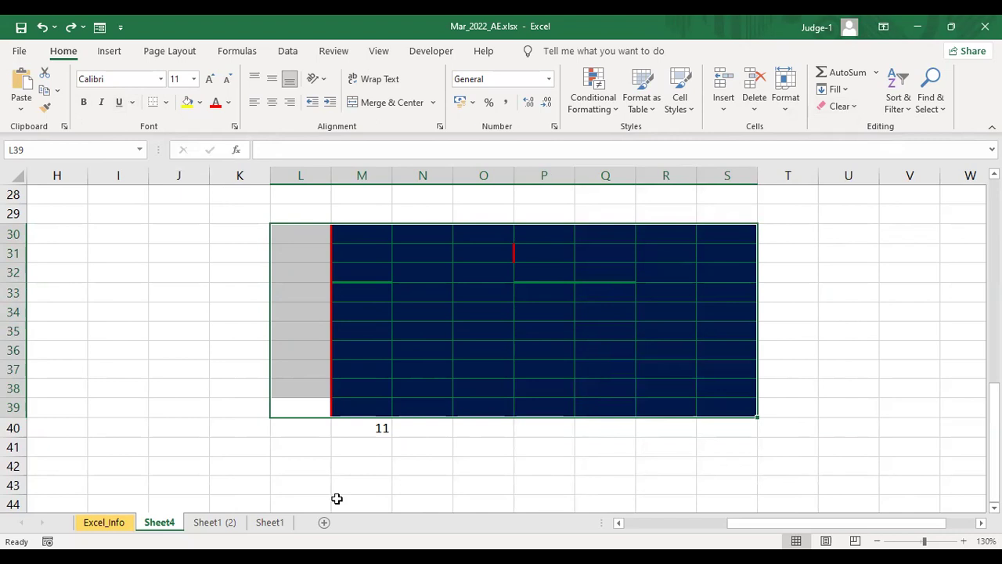
Format the number in cell M40 as bold, underlined and italic
click(344, 484)
click(362, 425)
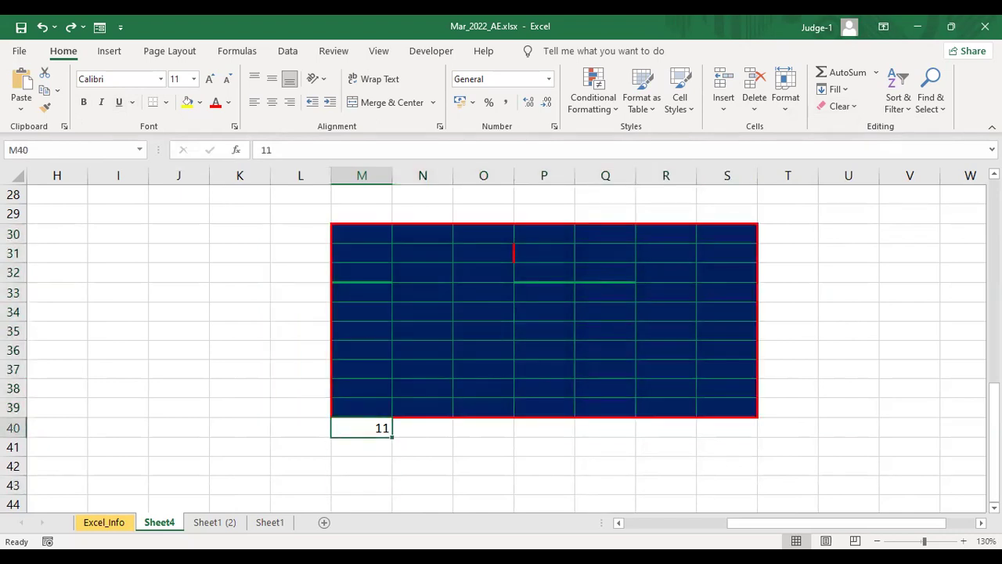
click(571, 423)
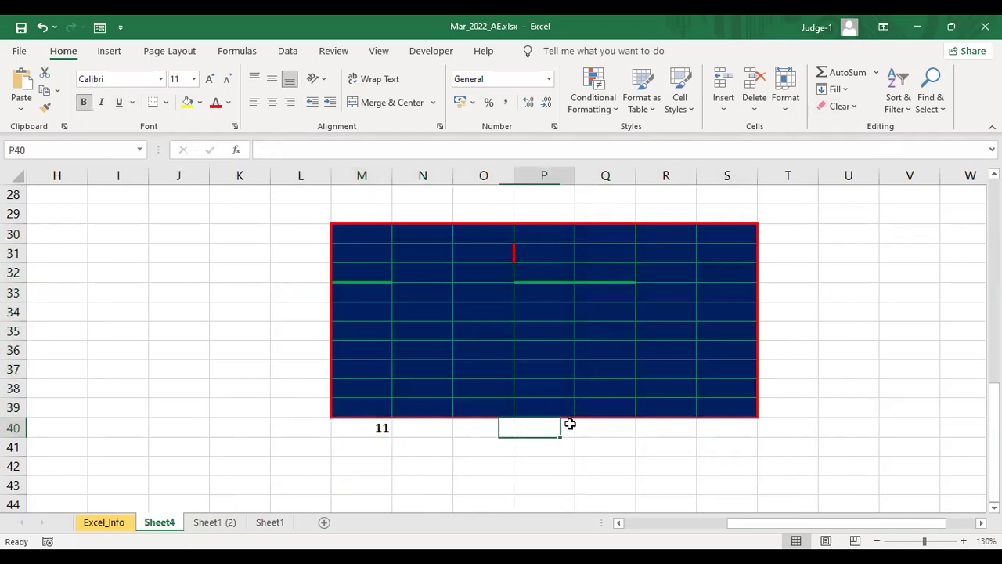
click(384, 426)
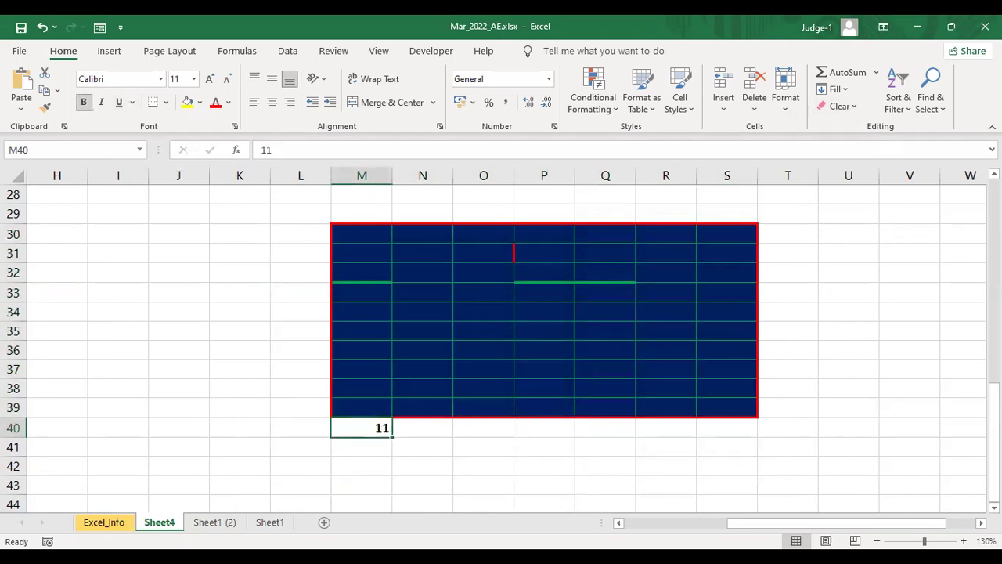
key(ctrl+u)
key(ctrl+i)
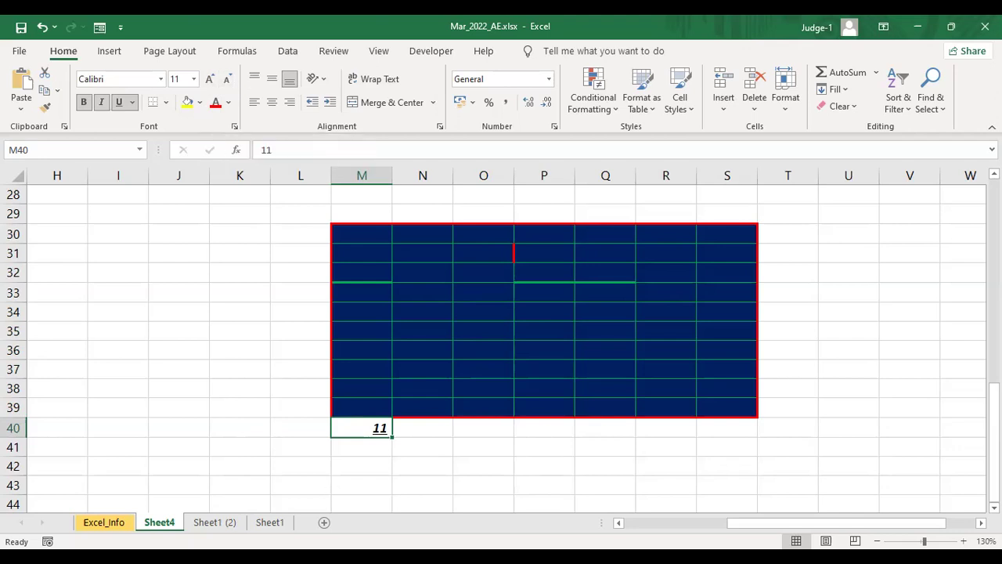
Delete the content of cell M40, and undo and redo the recent changes to the cell
key(Delete)
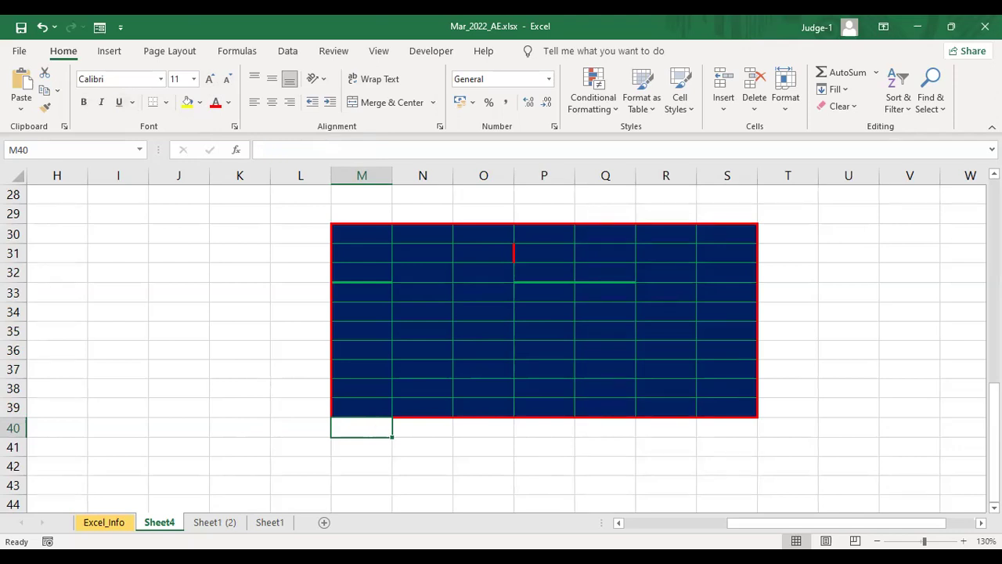
key(ctrl+z)
key(ctrl+z)
key(ctrl+y)
key(ctrl+z)
key(ctrl+y)
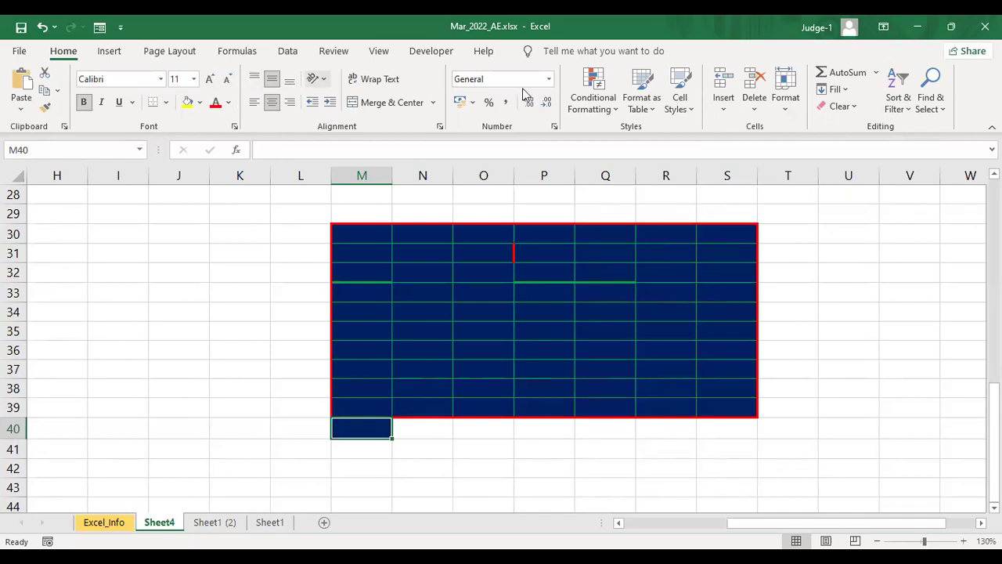
click(855, 110)
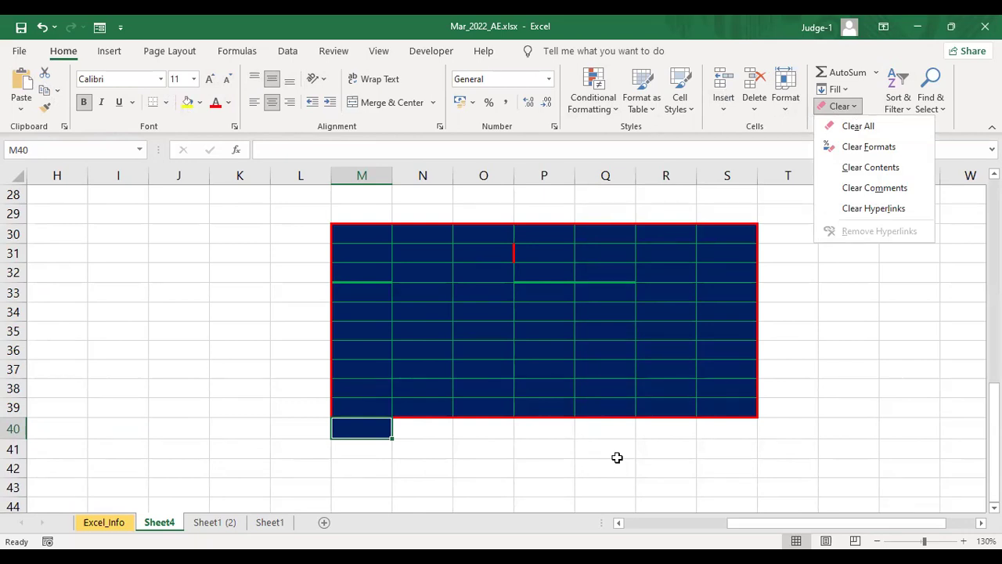
click(342, 233)
drag(342, 233, 492, 444)
click(493, 444)
Enter the text ALT in cell K29, outside the upper corner of the blue table
click(220, 217)
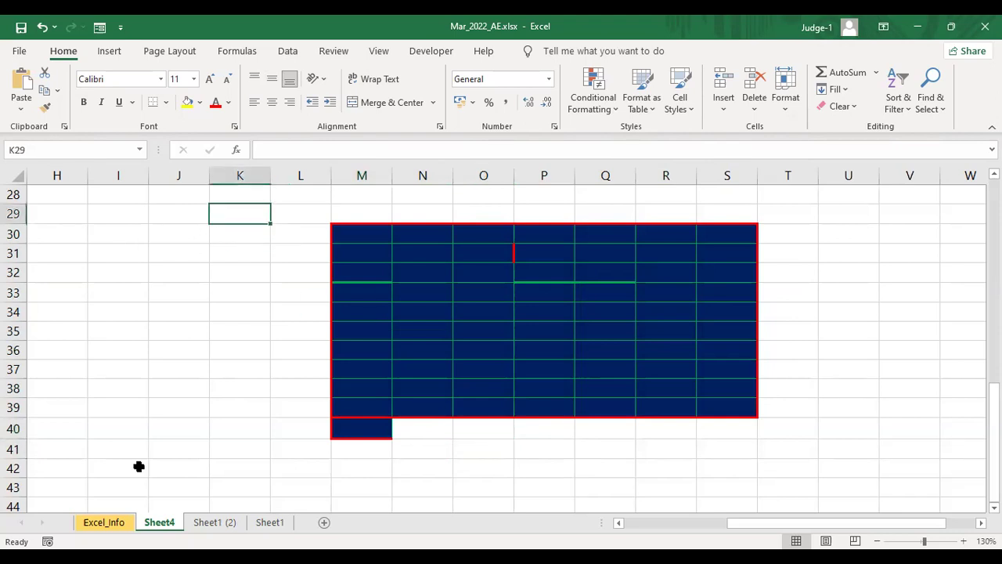
text(ALT)
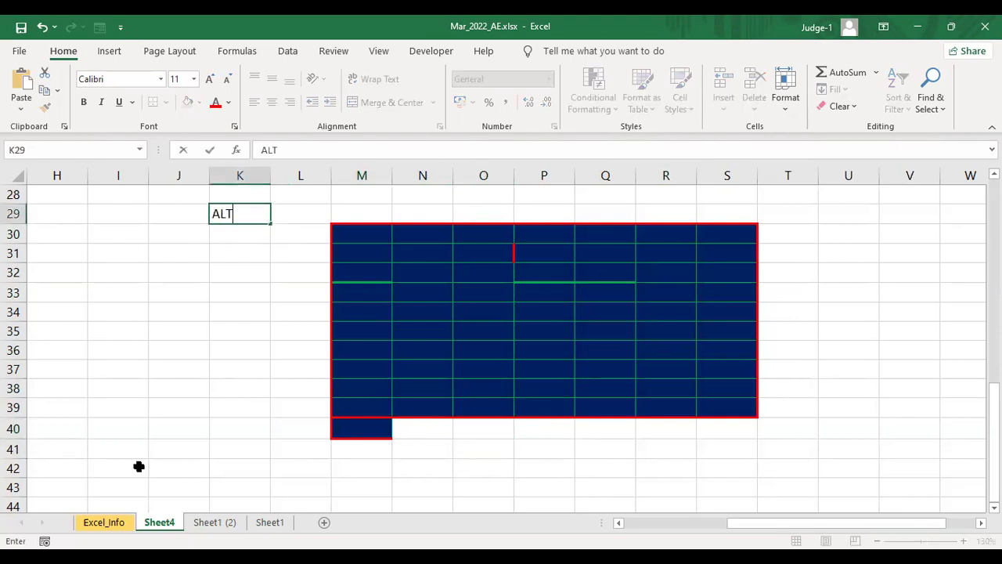
key(Return)
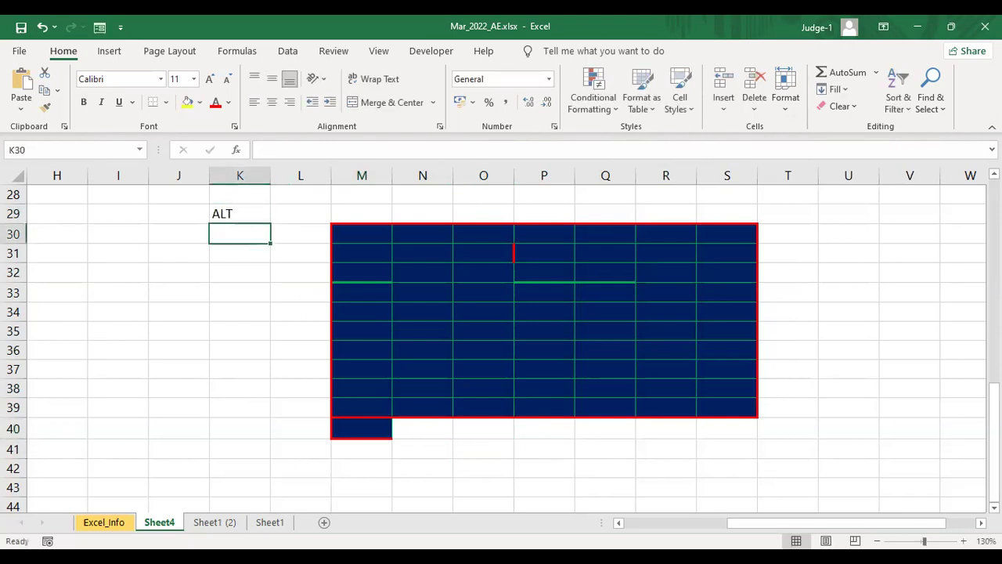
Select the range M30:S39 and look over the ribbon's access-key hints and the Insert commands
click(361, 240)
drag(360, 239, 750, 414)
key(alt)
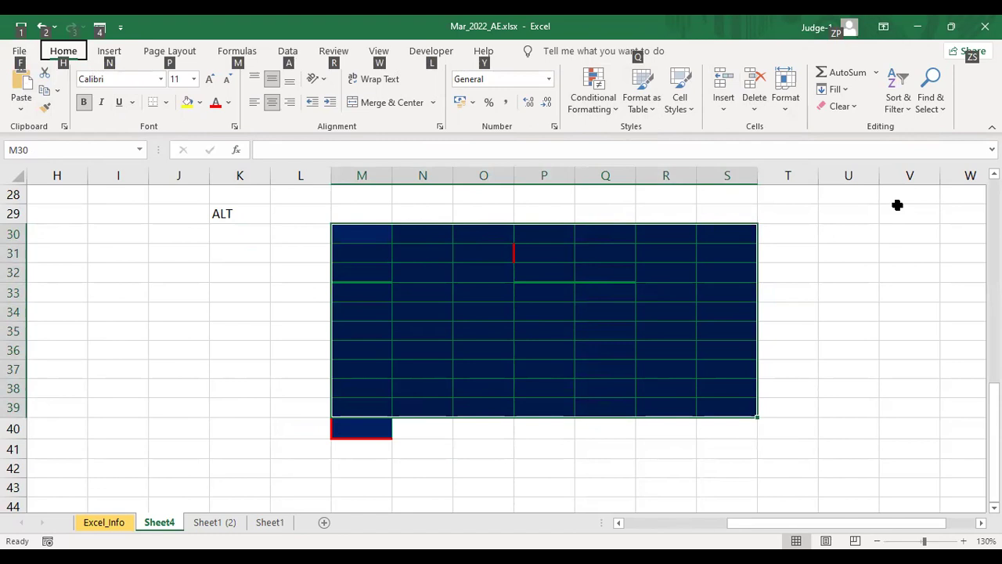
key(Escape)
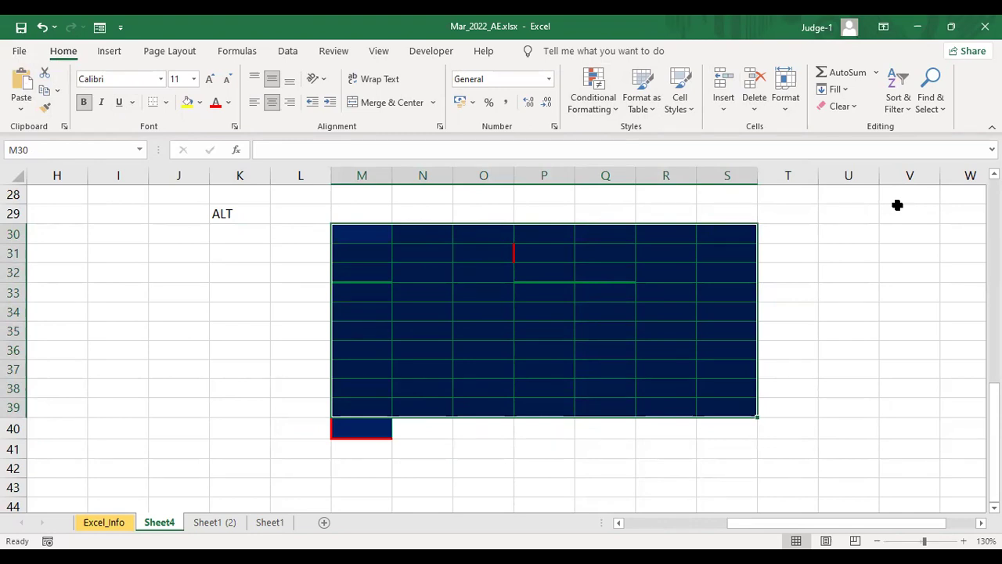
key(alt)
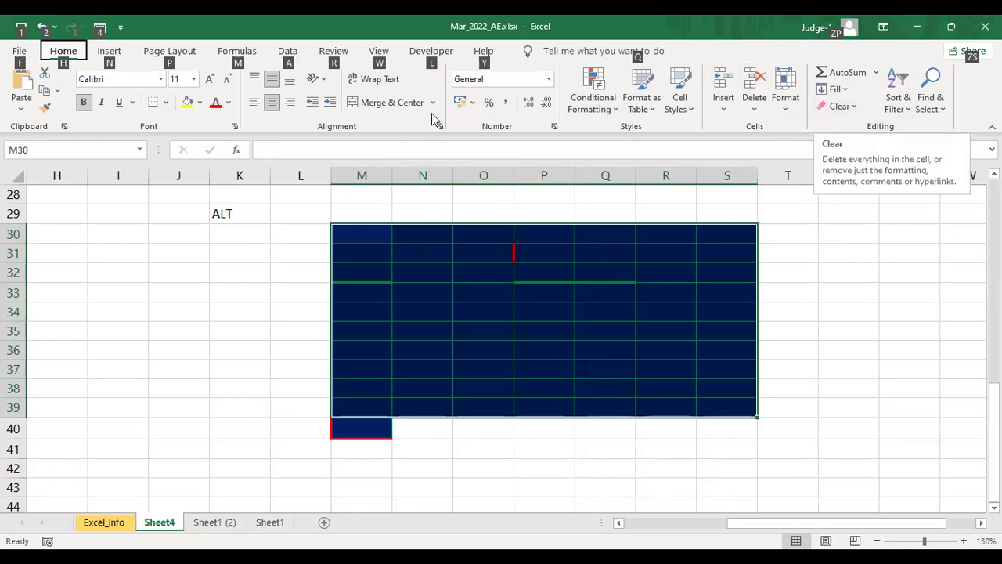
key(alt)
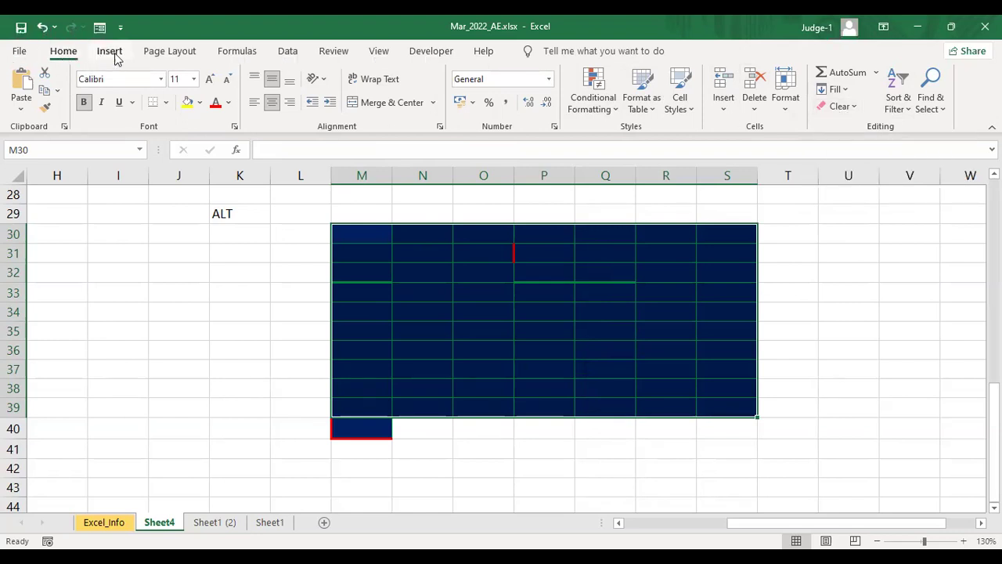
click(109, 51)
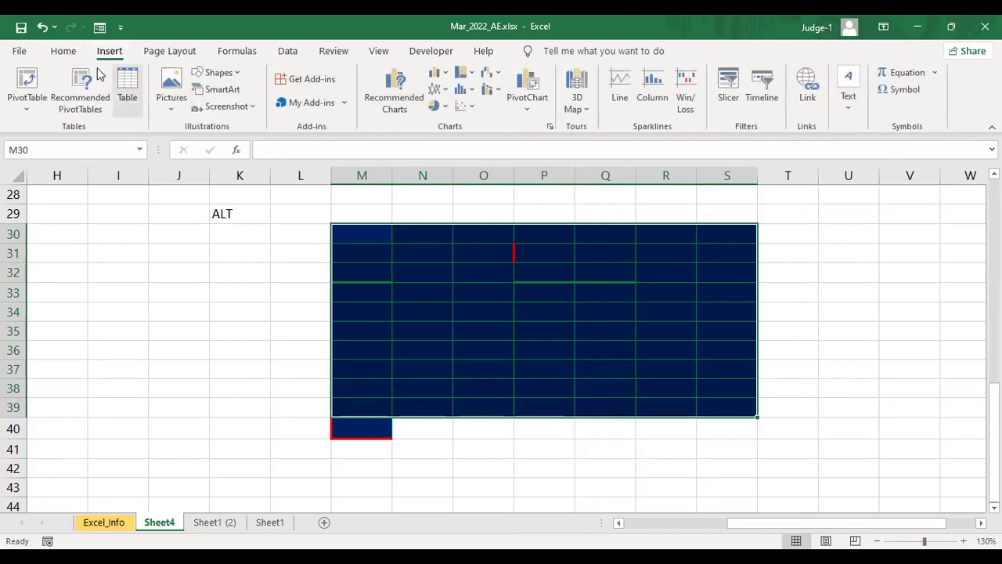
click(63, 51)
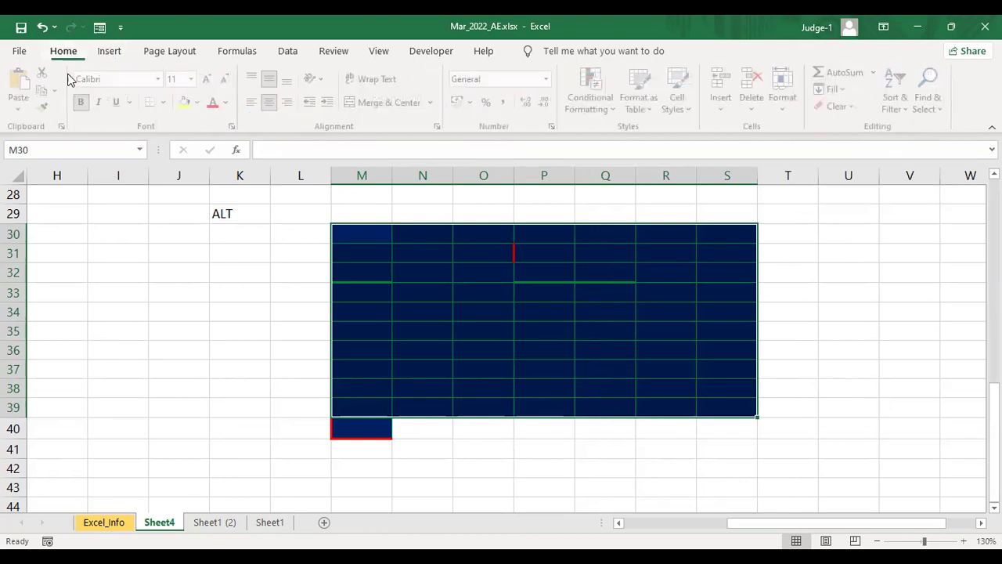
Open the Create Table dialog for the empty cell J37 and cancel it
click(191, 375)
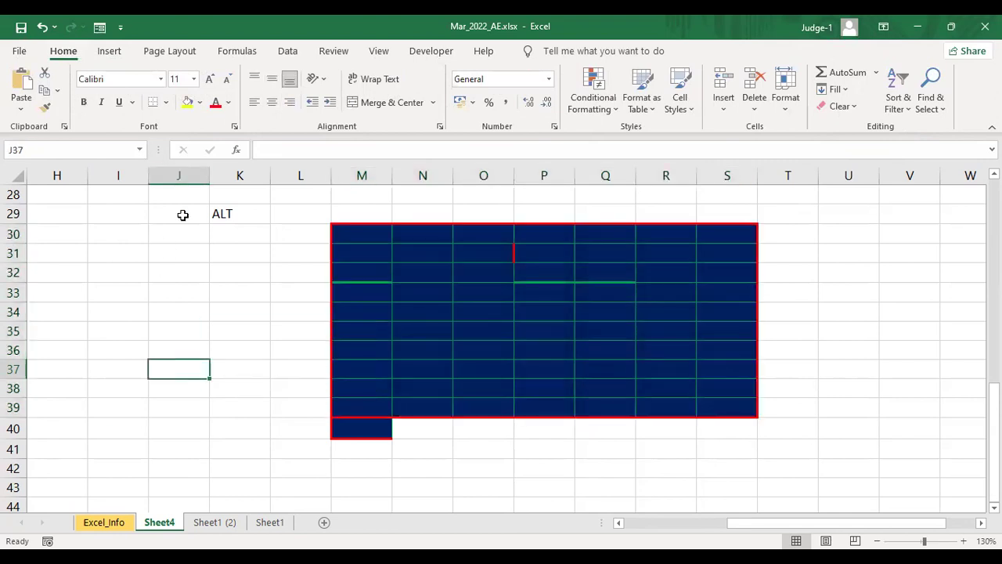
key(alt)
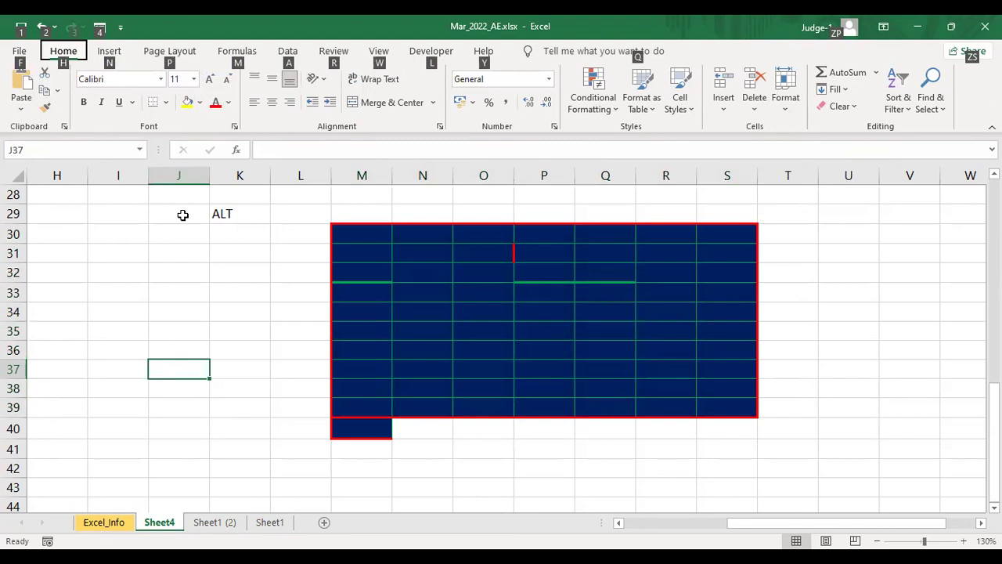
key(n)
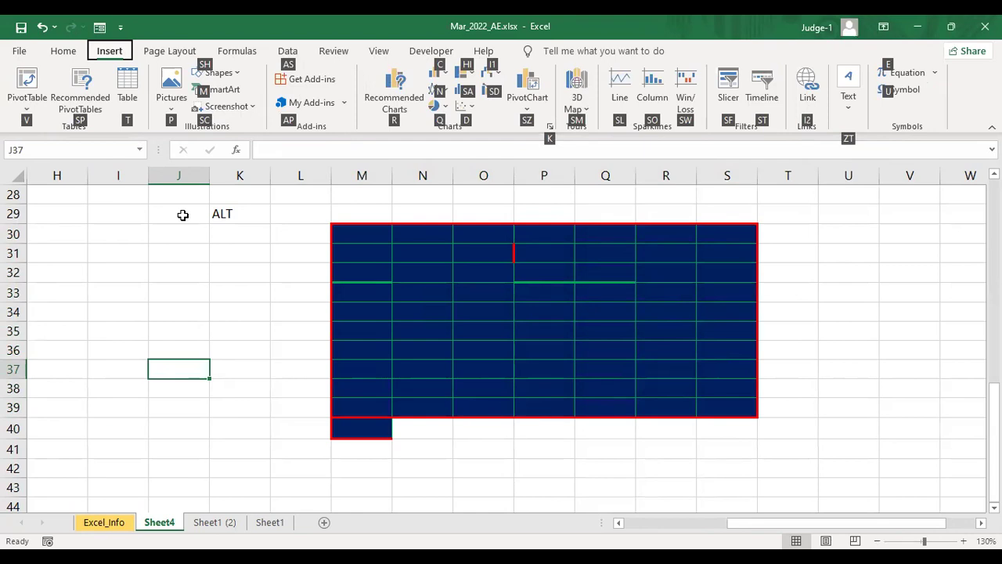
key(t)
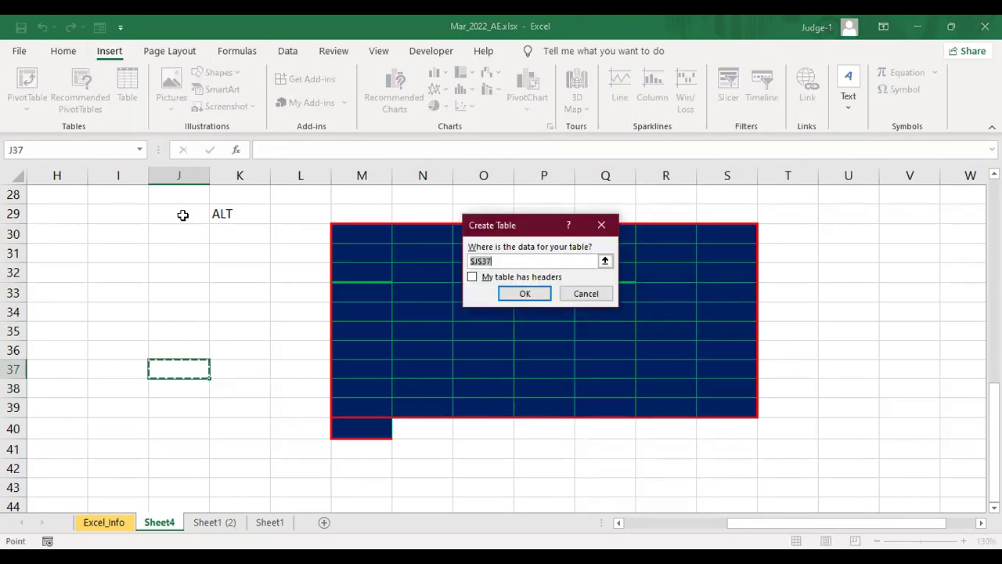
key(Escape)
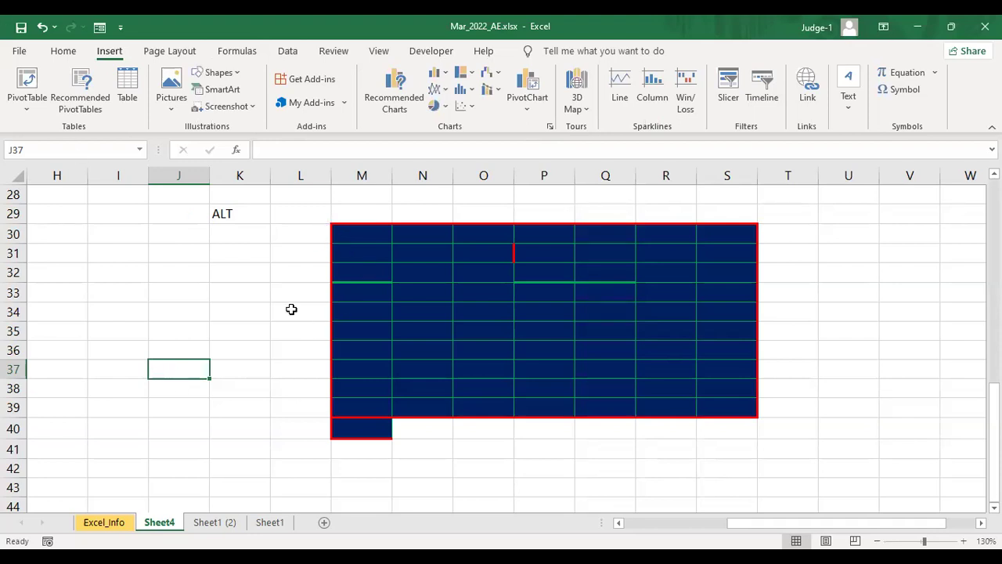
Select the range L30:S40, starting from cell L30 and extending across to column S and down to row 40
key(Up)
key(Up)
key(Up)
key(Up)
key(Up)
key(Up)
key(Up)
key(Right)
key(Right)
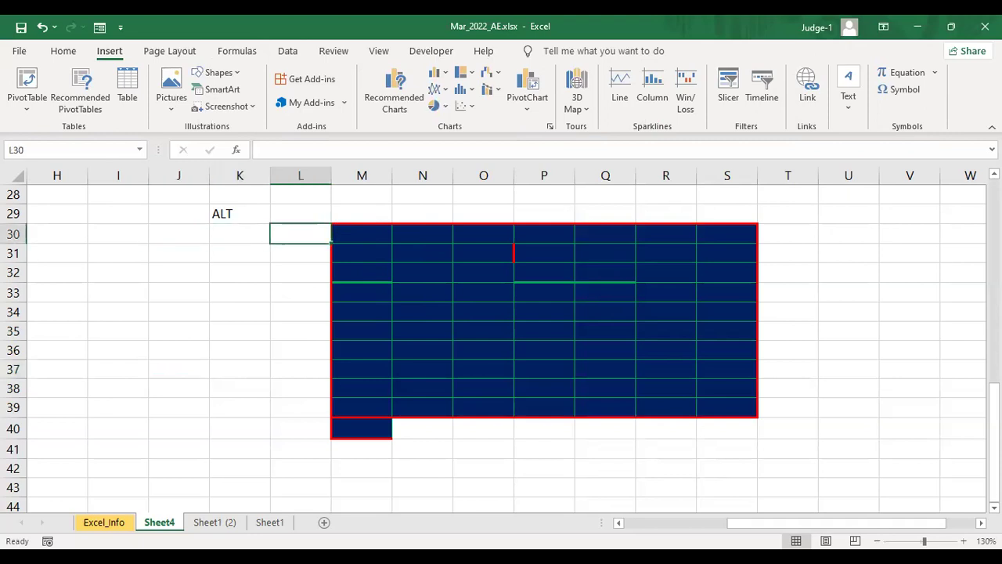
key(shift+Right)
key(shift+Right)
key(shift+Right)
key(shift+Right)
key(shift+Right)
key(shift+Right)
key(shift+Right)
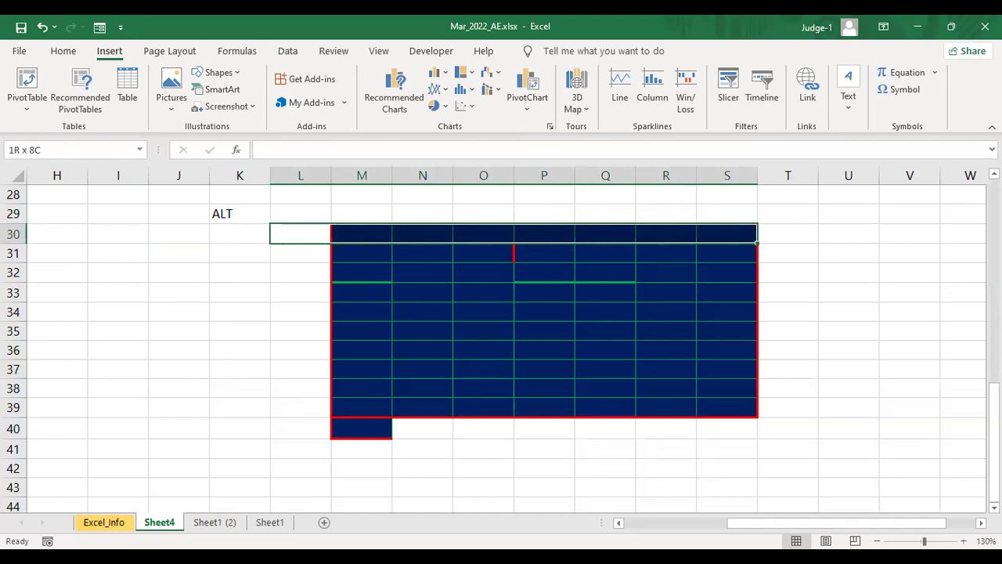
key(shift+Down)
key(shift+Down)
key(shift+Down)
key(shift+Down)
key(shift+Down)
key(shift+Down)
key(shift+Down)
key(shift+Down)
key(shift+Down)
key(shift+Down)
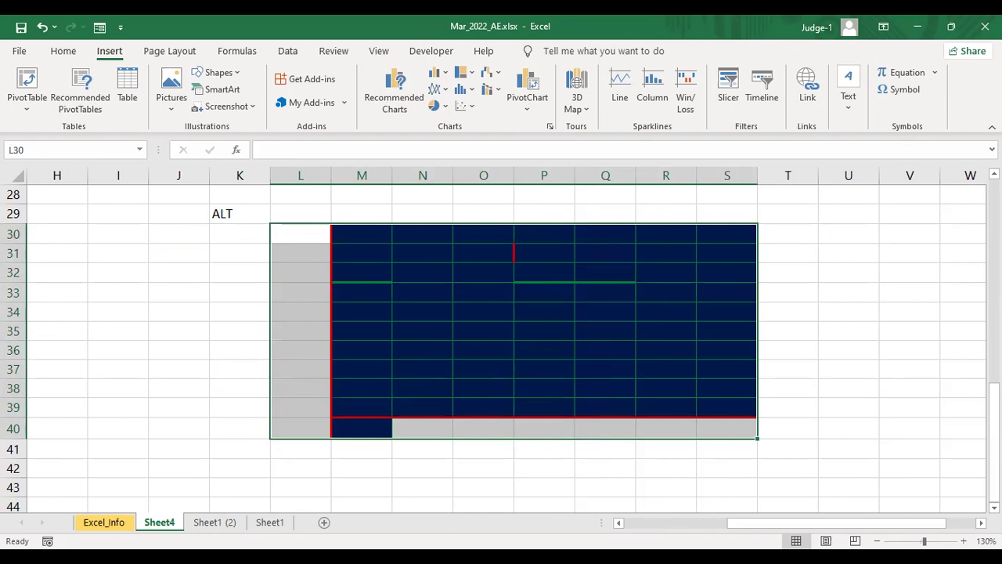
Apply Clear All to the selected range L30:S40 and undo the clearing
key(alt)
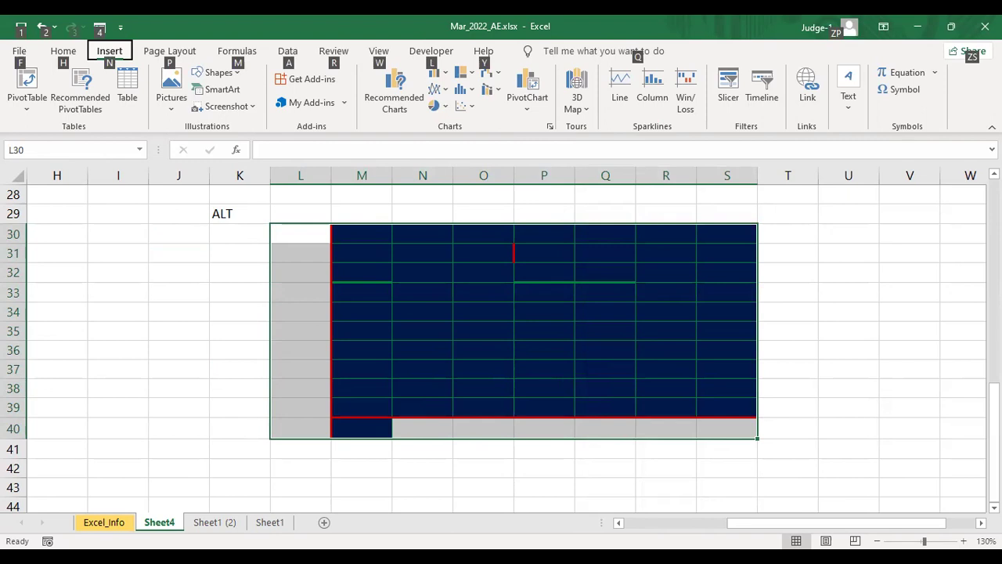
key(h)
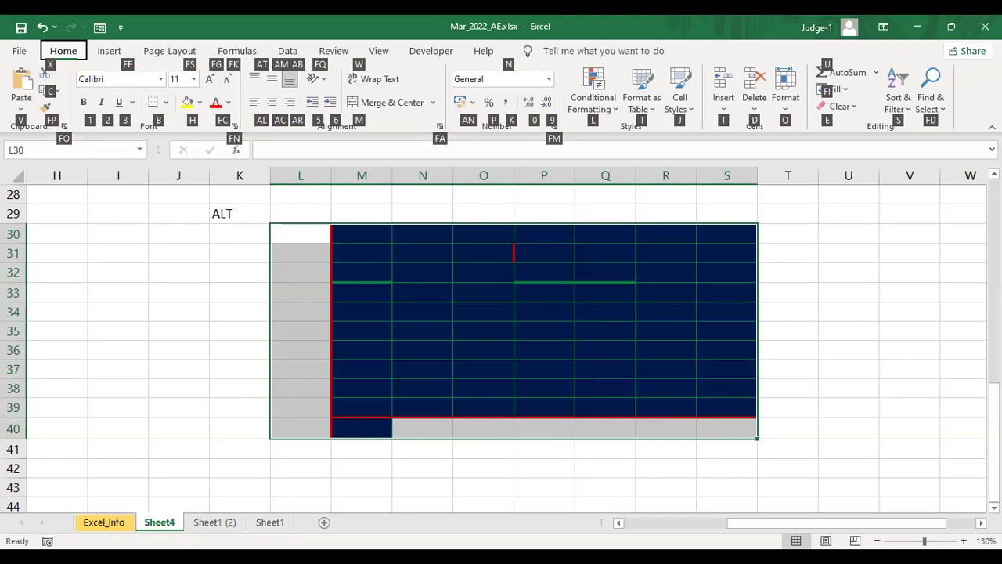
key(e)
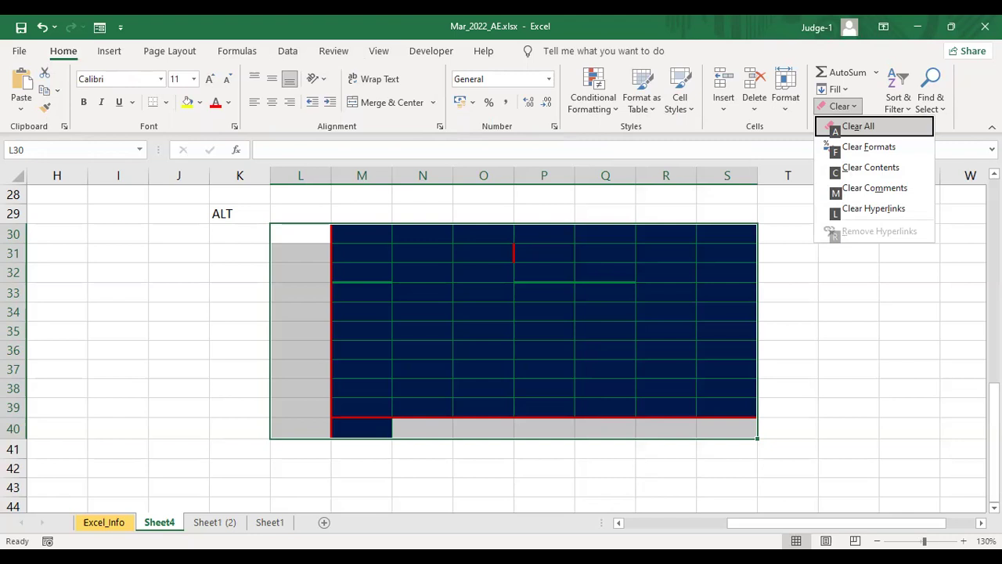
key(a)
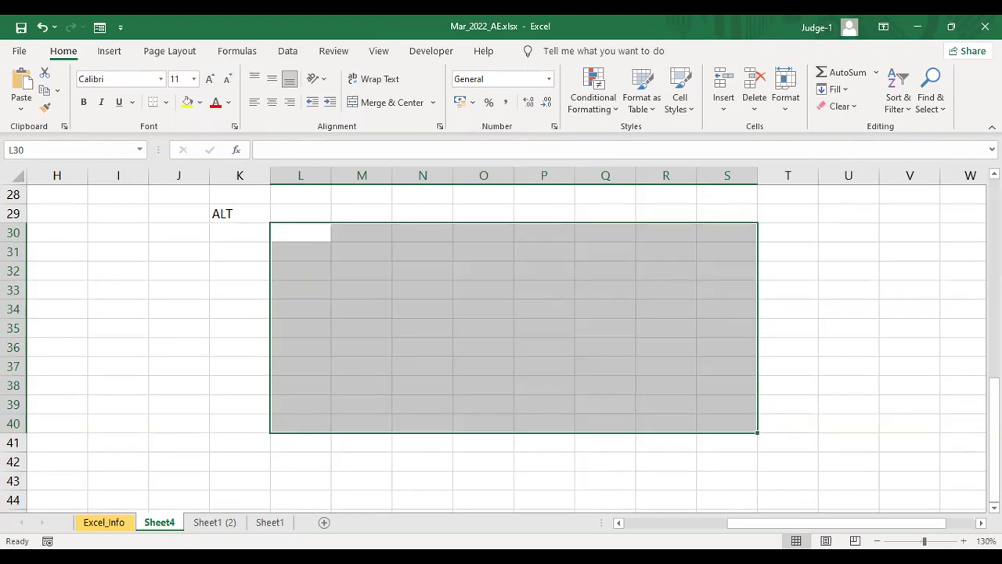
key(ctrl+z)
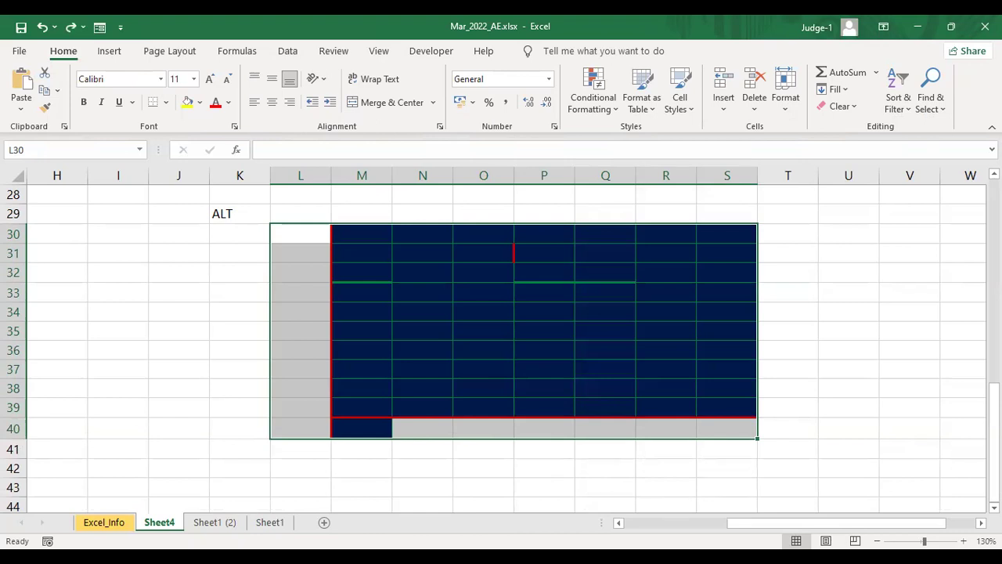
Repeat Clear All on the range L30:S40 and undo it once more
key(alt)
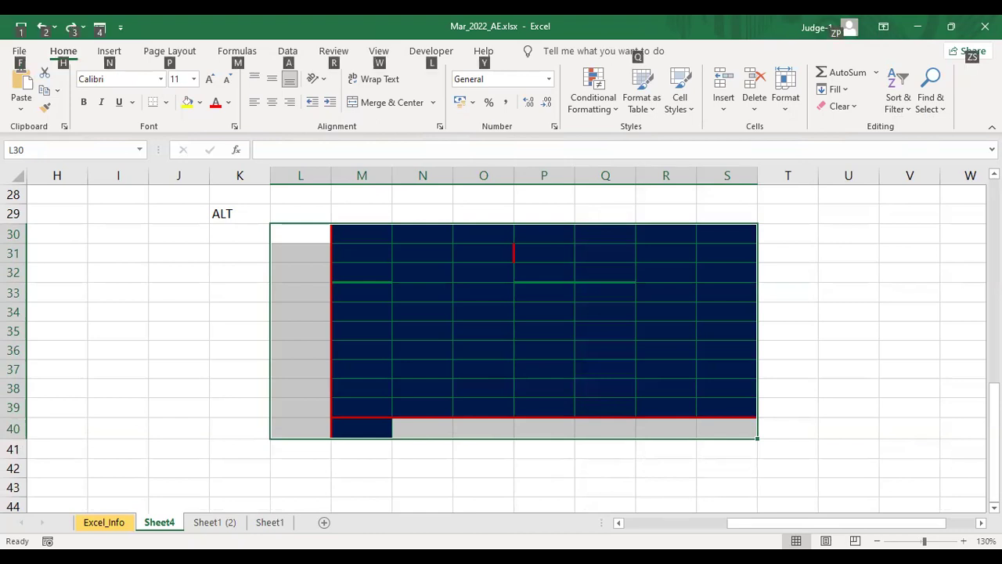
key(h)
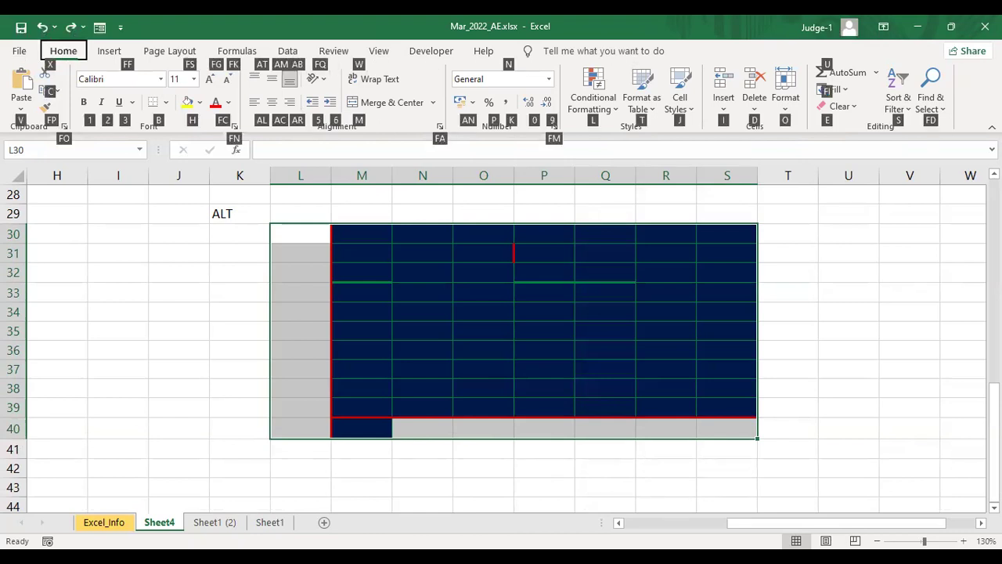
key(e)
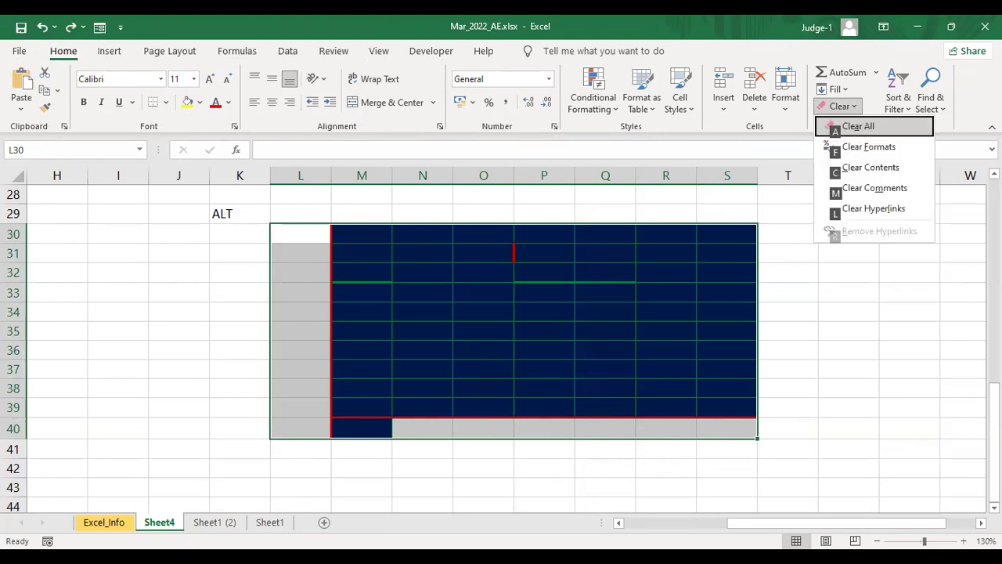
key(a)
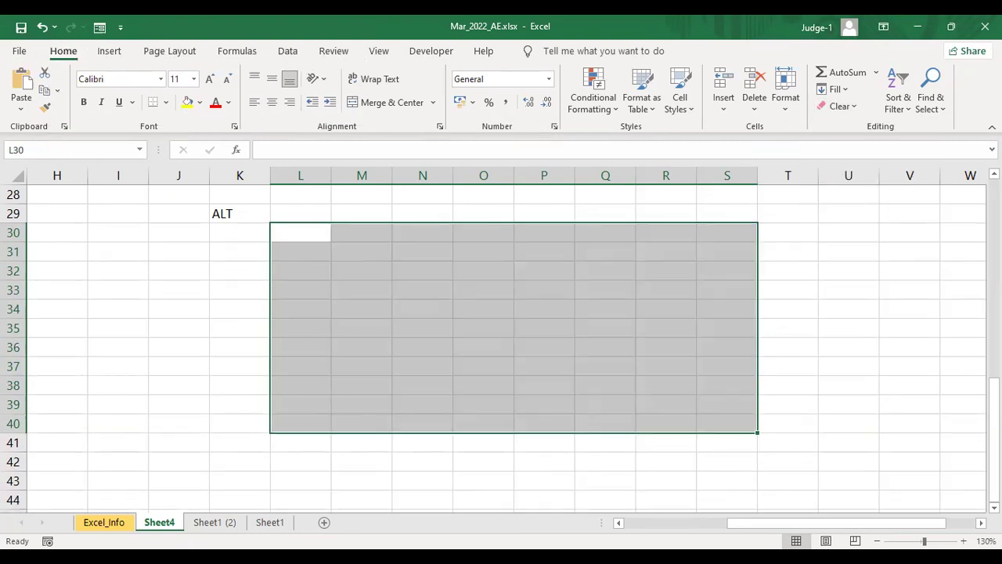
key(ctrl+z)
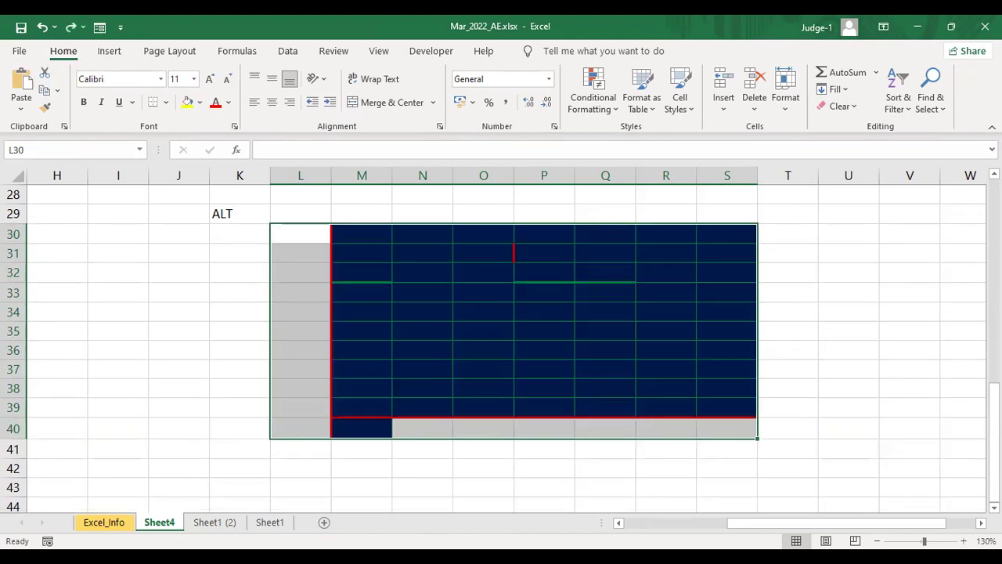
Clear all contents and formatting from the range L30:S40, and deselect it by choosing cell J38
key(alt)
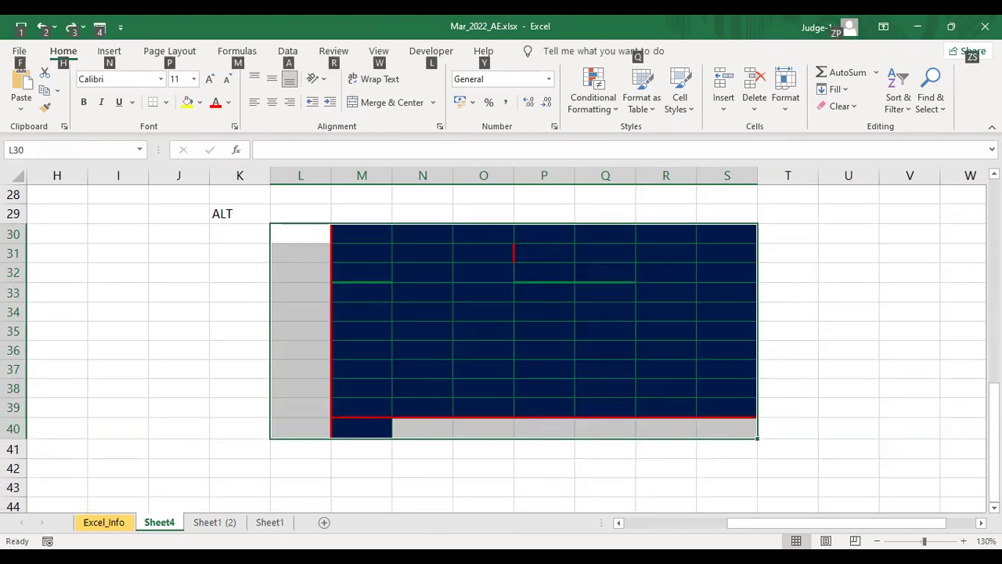
key(h)
key(e)
key(a)
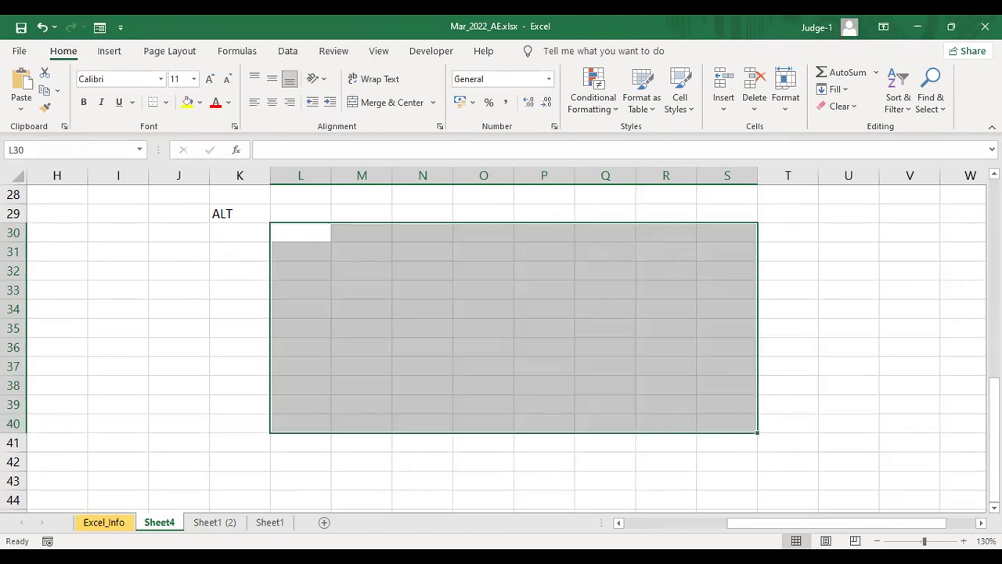
click(176, 390)
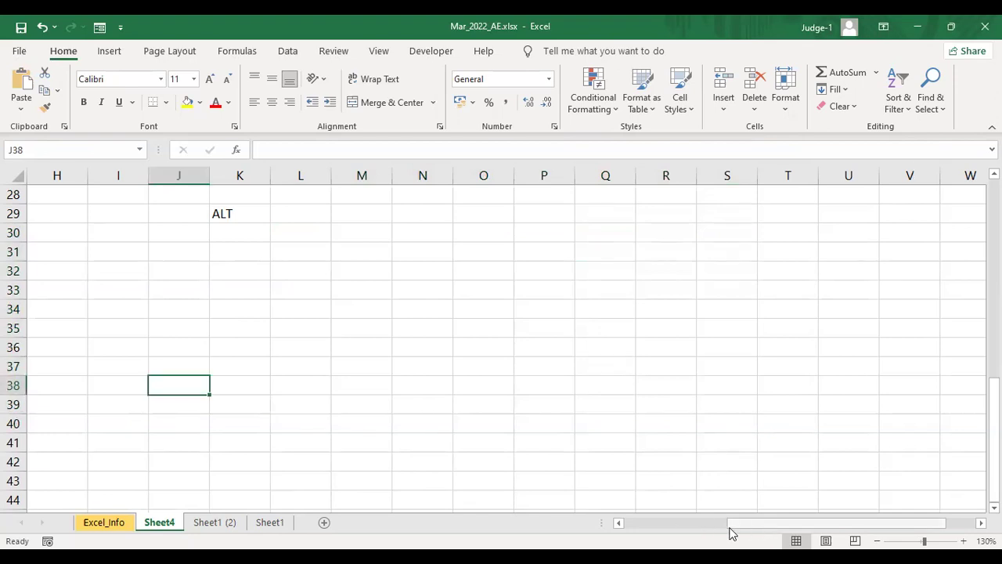
Apply Wrap Text to cell C16 containing DECEMBER in the month list, and undo the wrapping
drag(724, 531, 594, 518)
scroll(593, 518, up, 6)
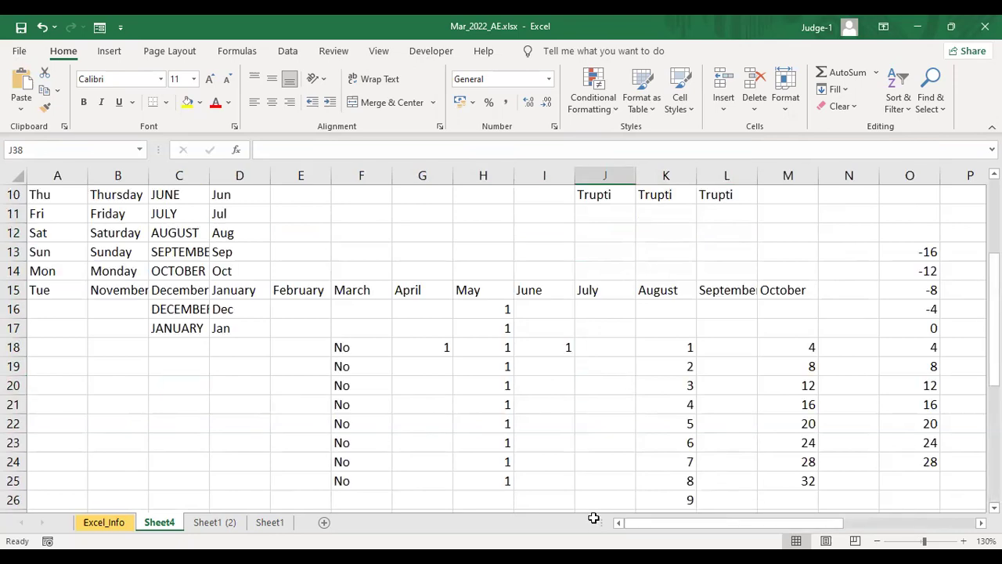
scroll(594, 517, up, 3)
scroll(594, 518, down, 2)
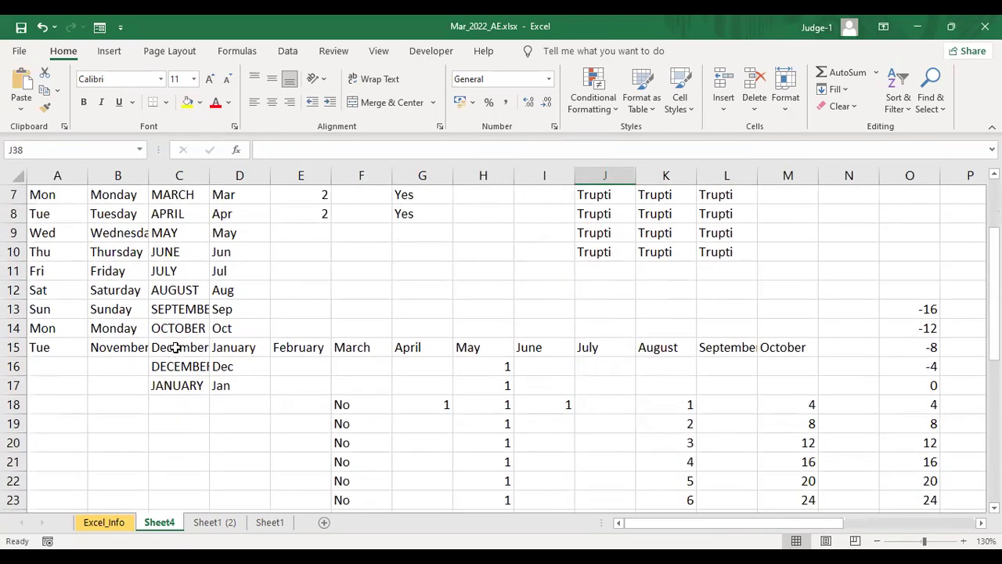
click(176, 348)
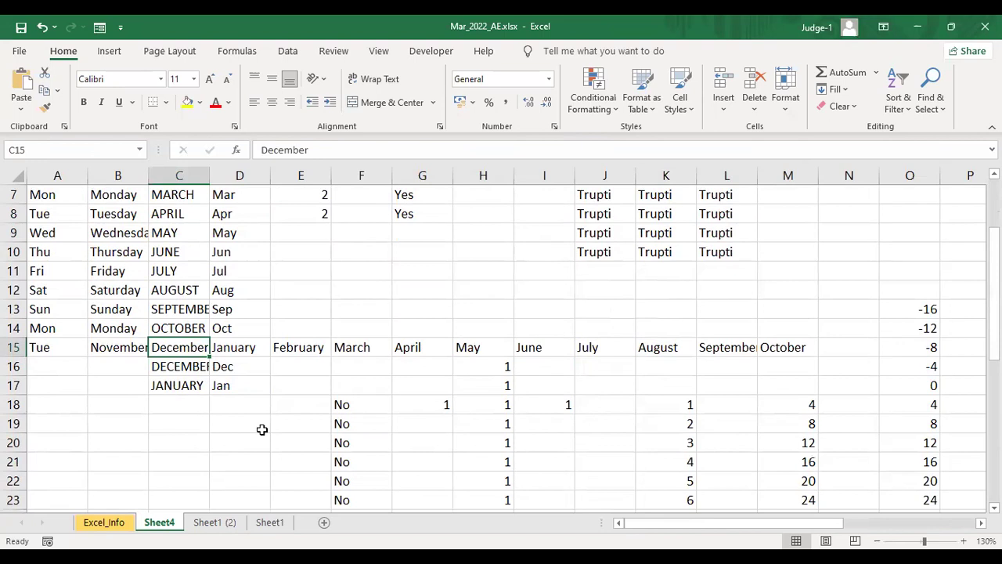
click(173, 370)
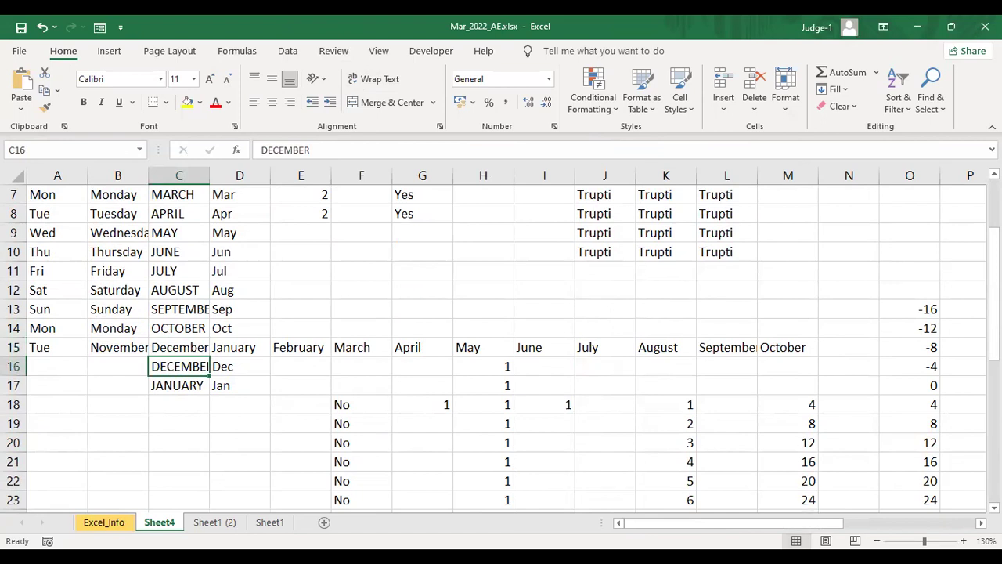
key(alt)
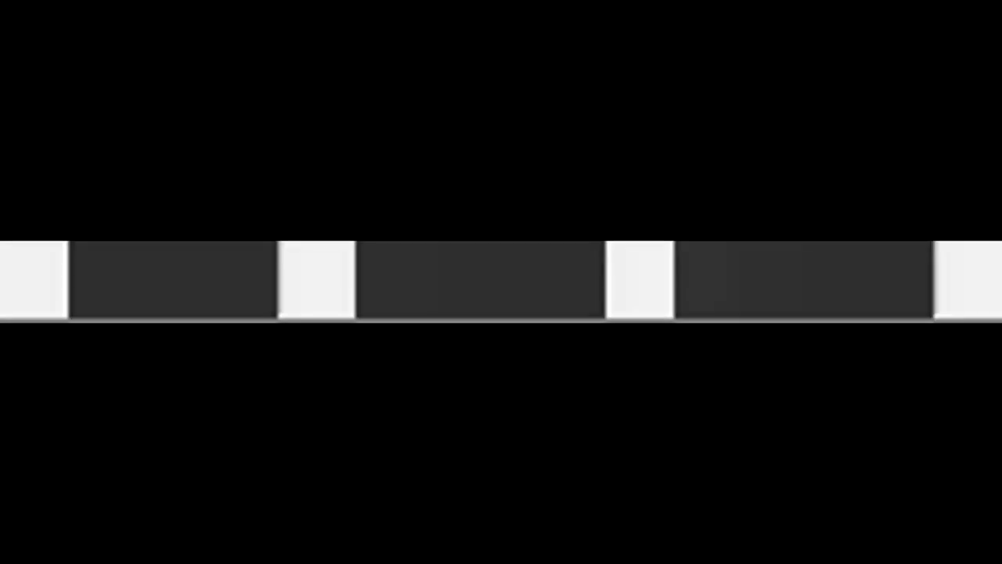
key(h)
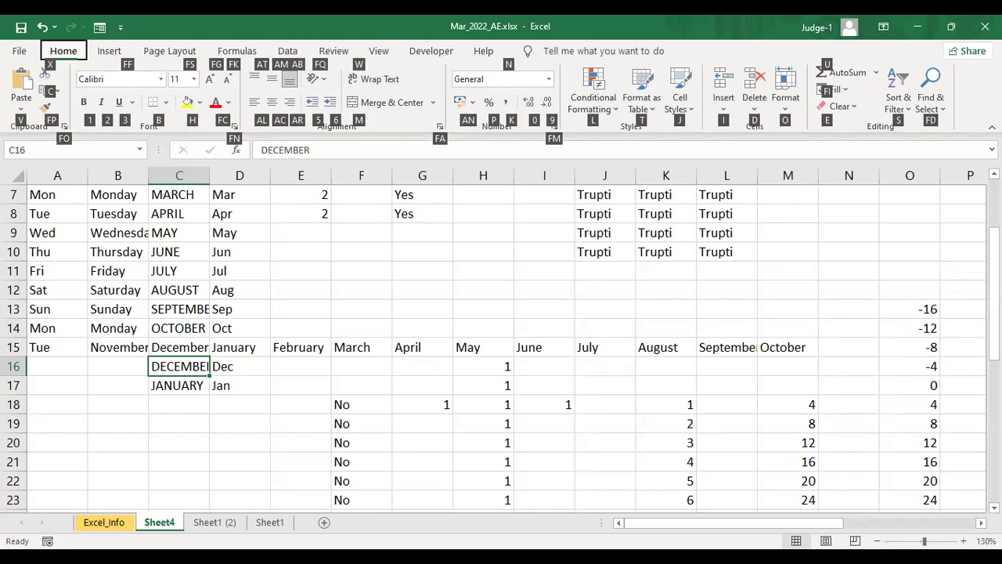
key(w)
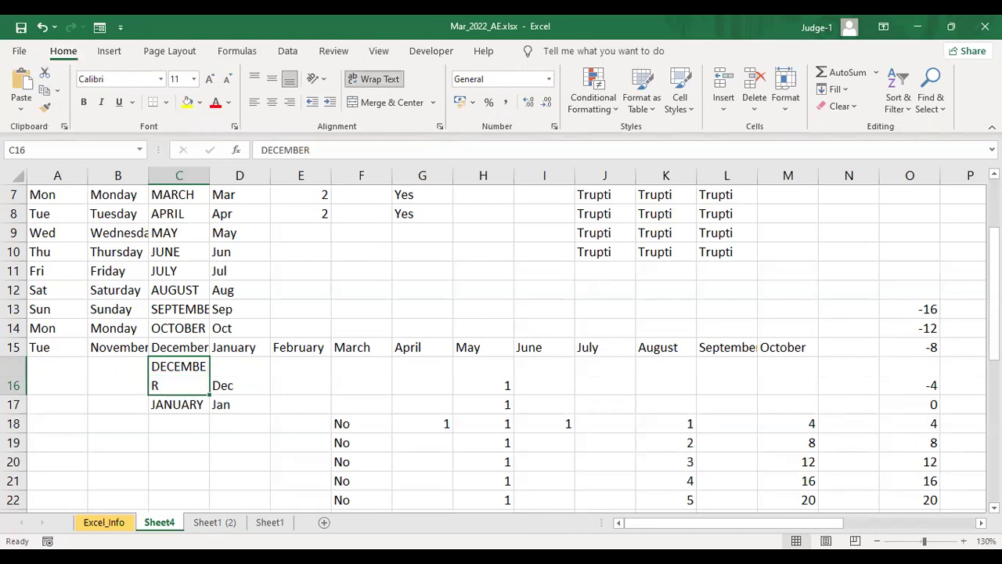
key(ctrl+z)
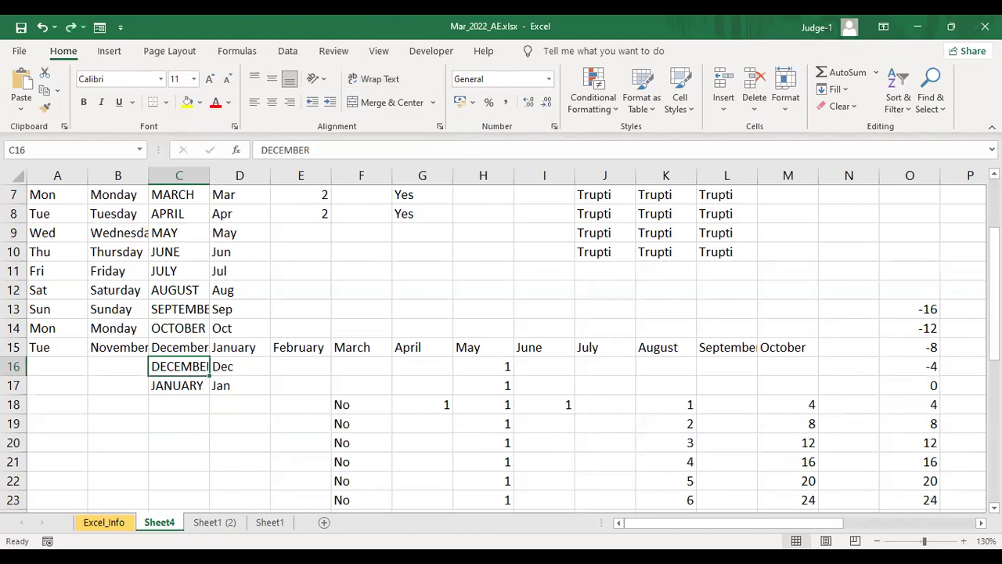
Merge and center the range D16:G16, which starts with the Dec cell
key(Right)
key(Right)
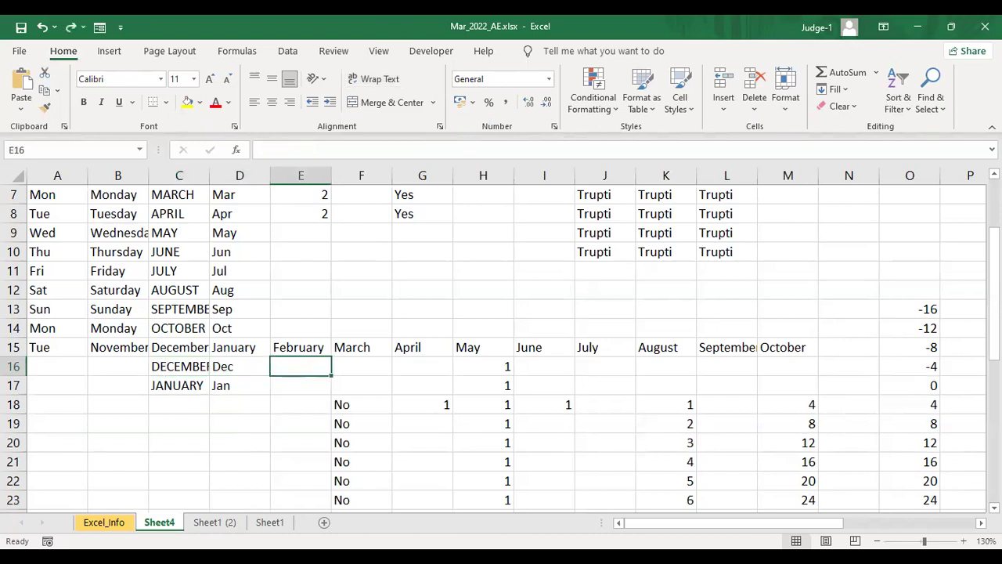
key(Left)
key(shift+Right)
key(shift+Right)
key(shift+Right)
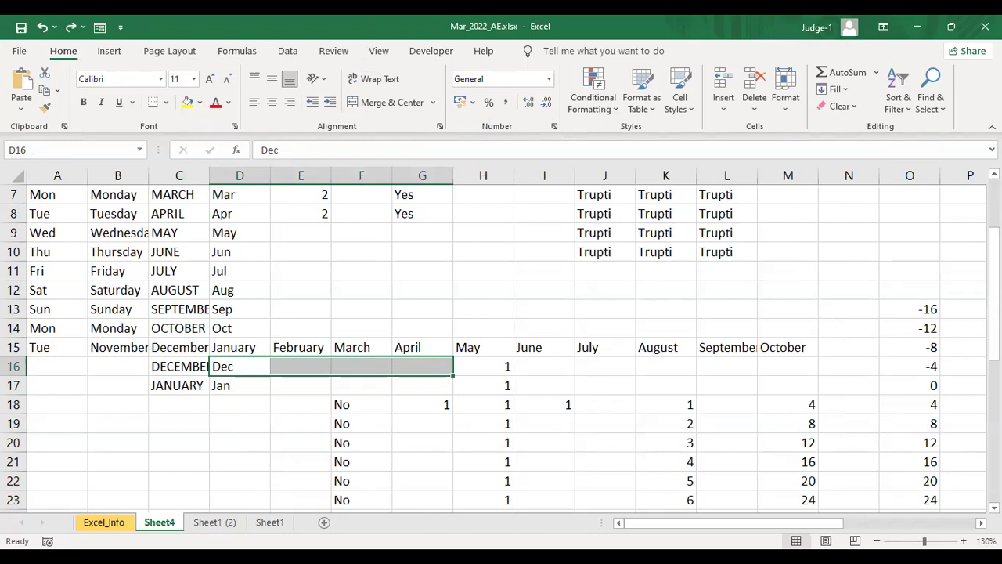
key(alt)
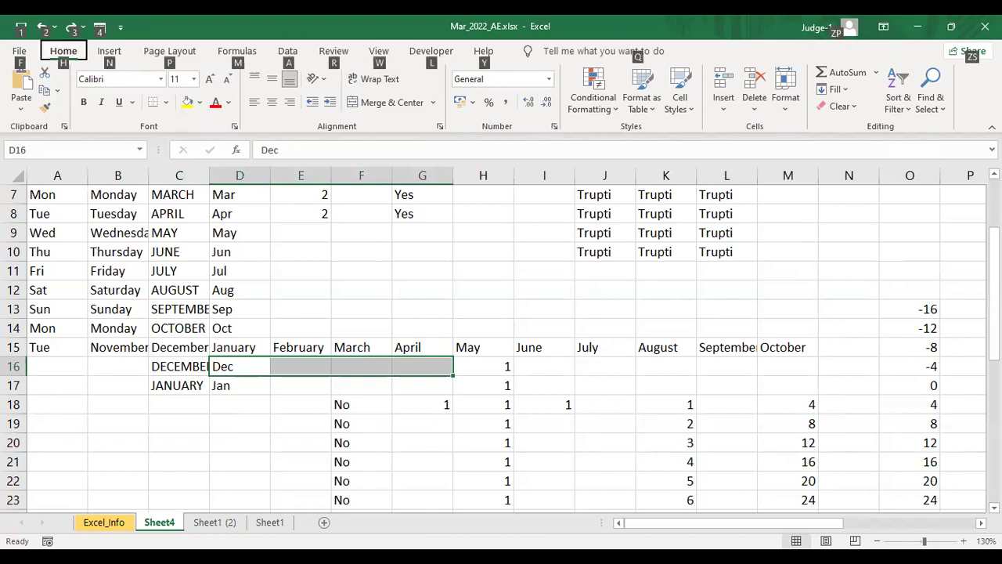
key(h)
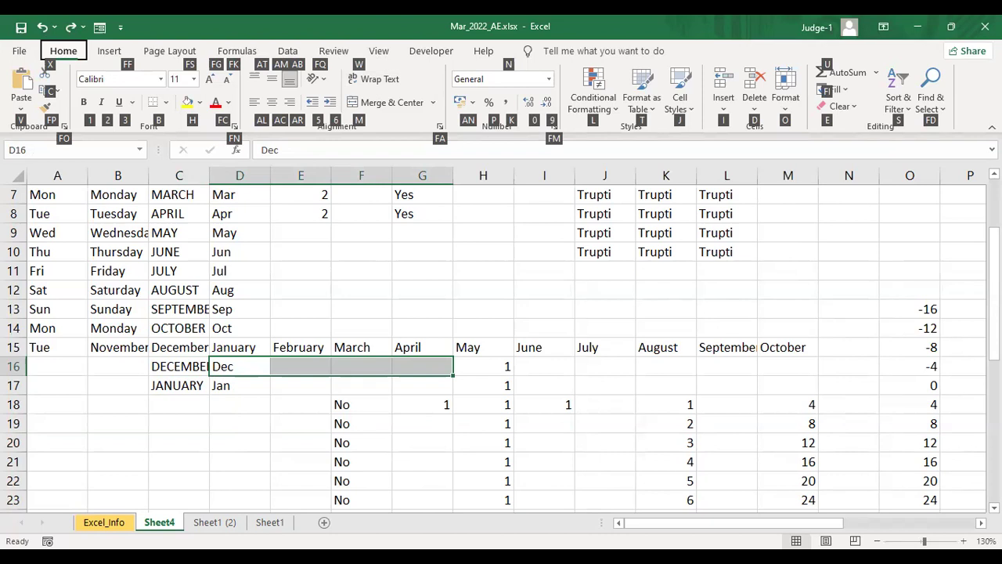
key(m)
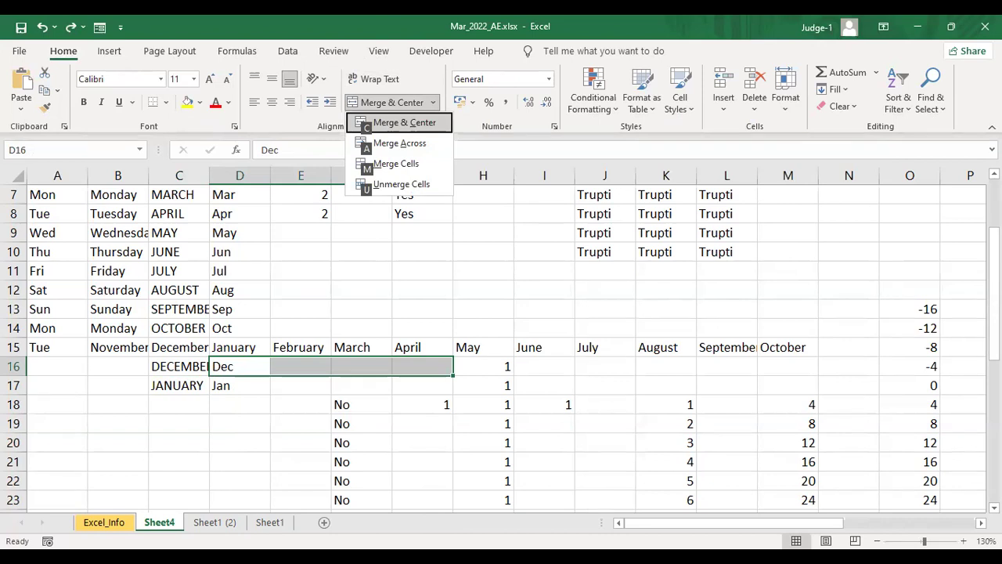
key(c)
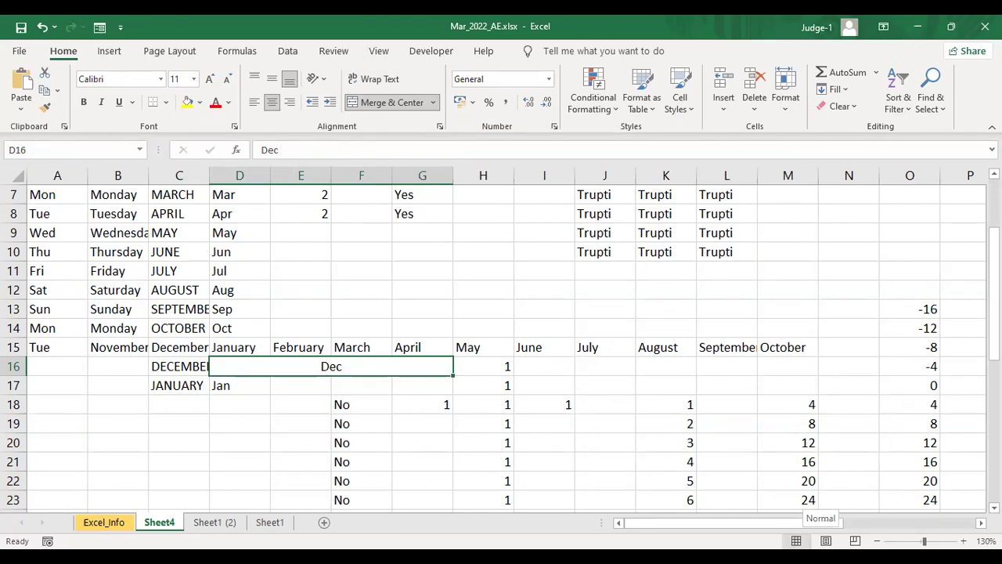
Unmerge the merged Dec cell spanning D16:G16, and go to cell A16
key(alt)
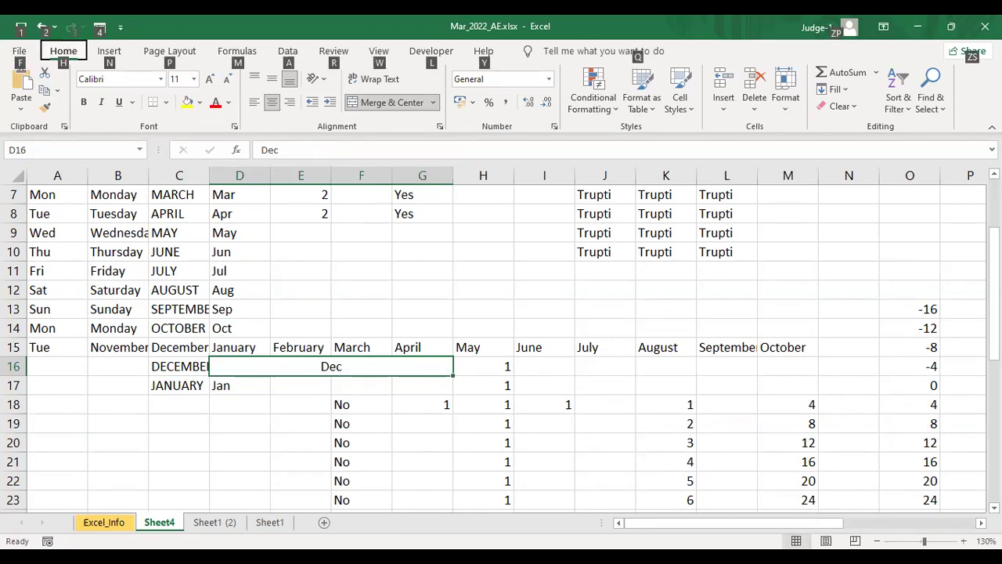
key(h)
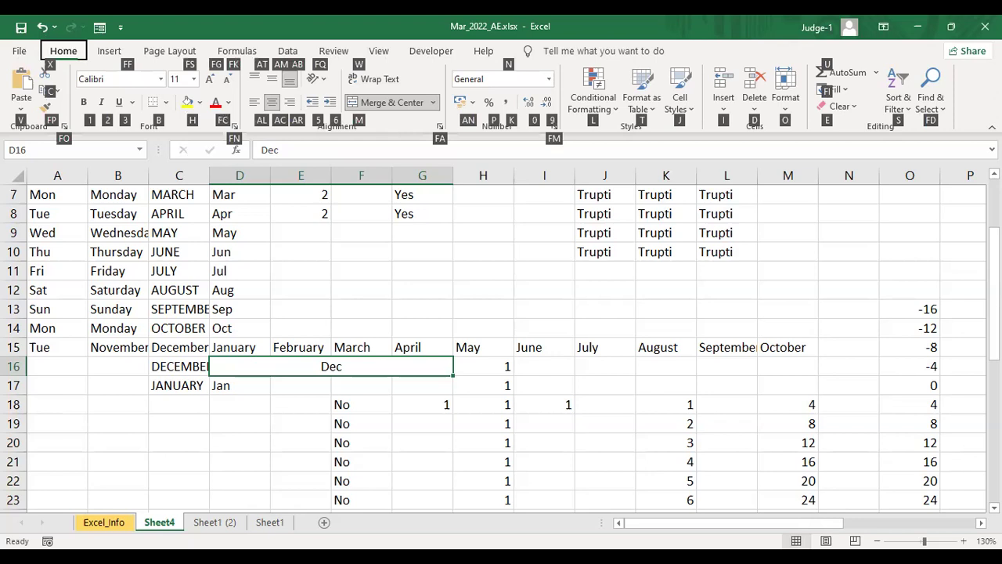
key(m)
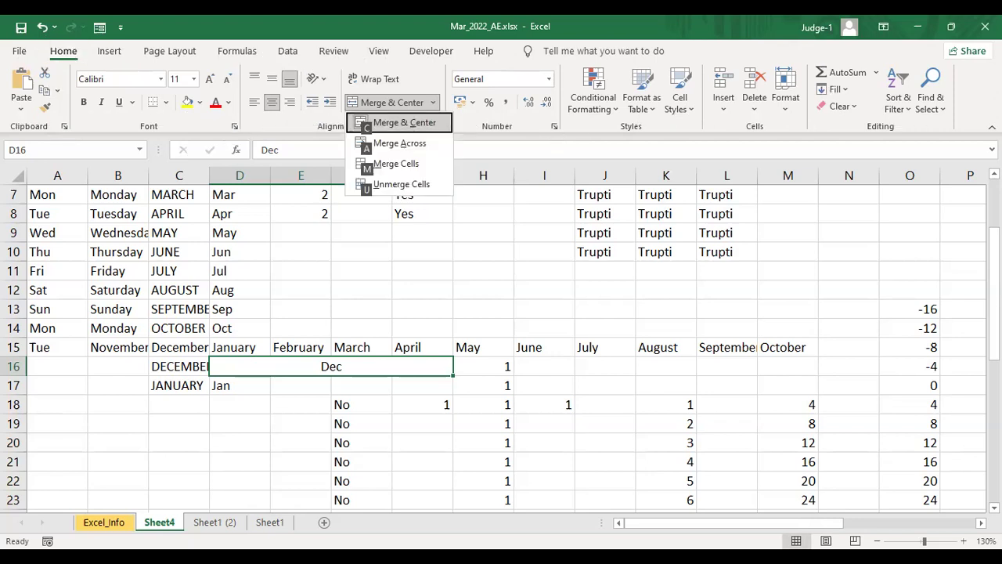
key(u)
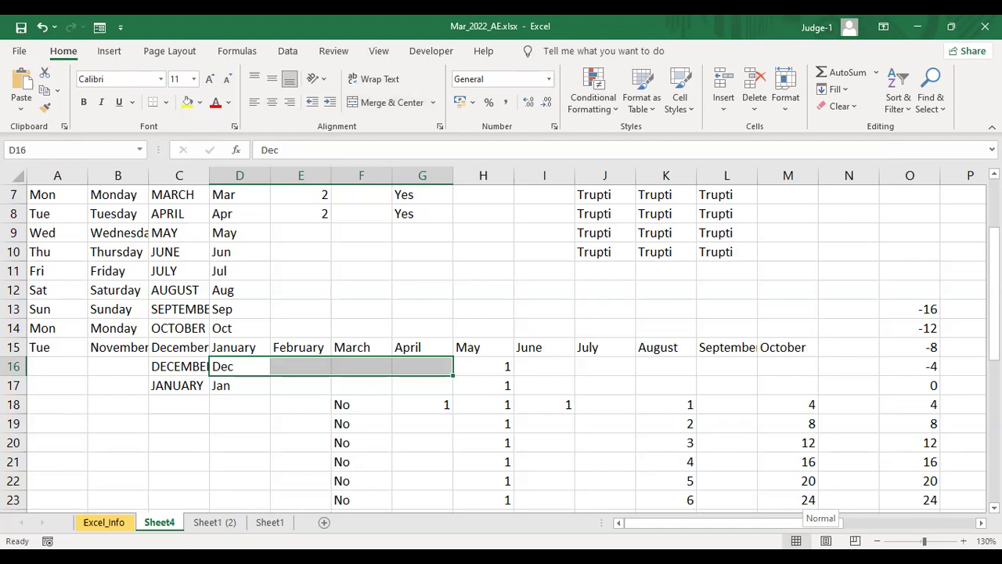
key(Home)
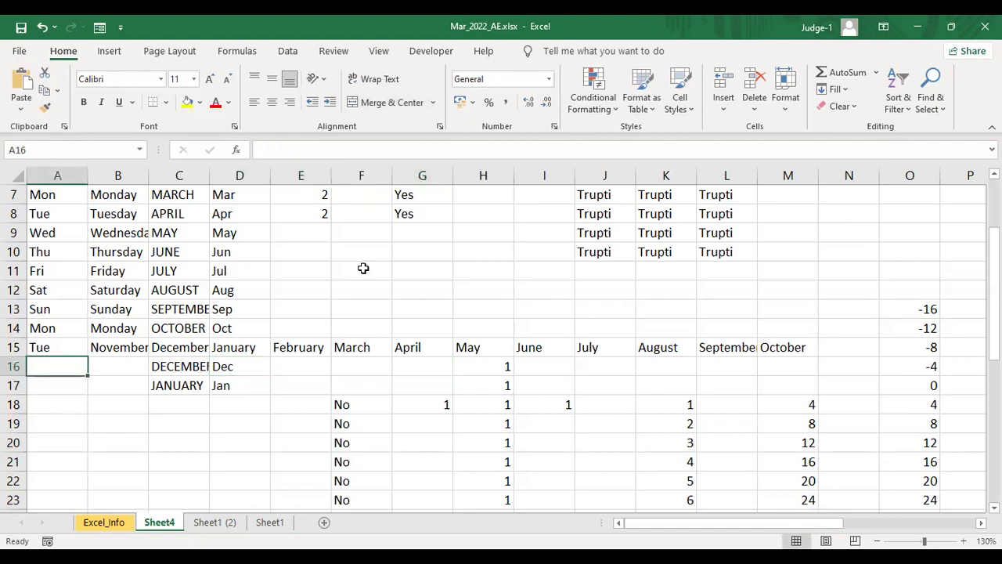
Enter "To access All commands on Ribbon" in cell D86 of the Excel_Info sheet, below the cell format list
scroll(362, 269, up, 2)
click(102, 523)
scroll(170, 427, down, 6)
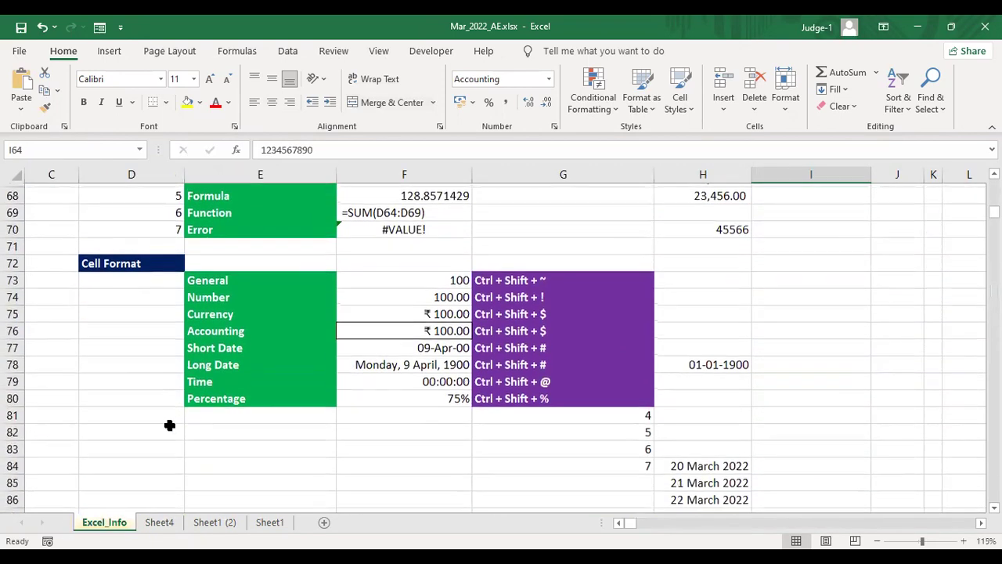
click(108, 394)
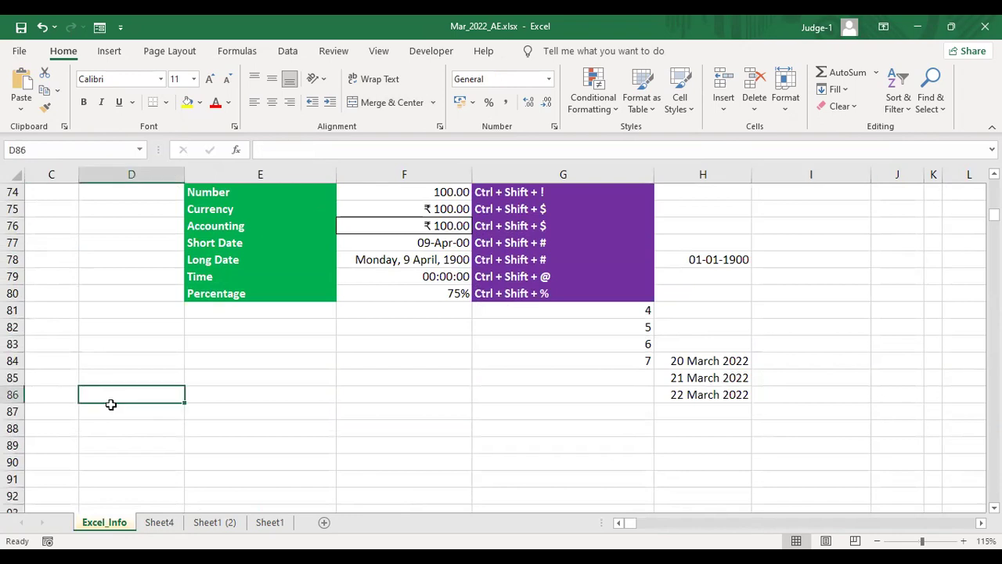
text(T)
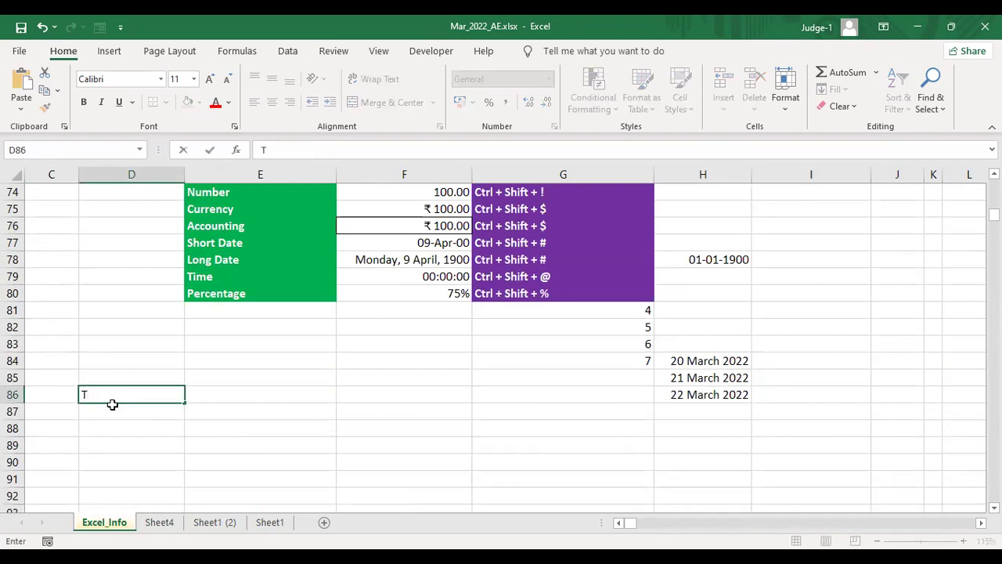
text(o access All commands on Ribbon)
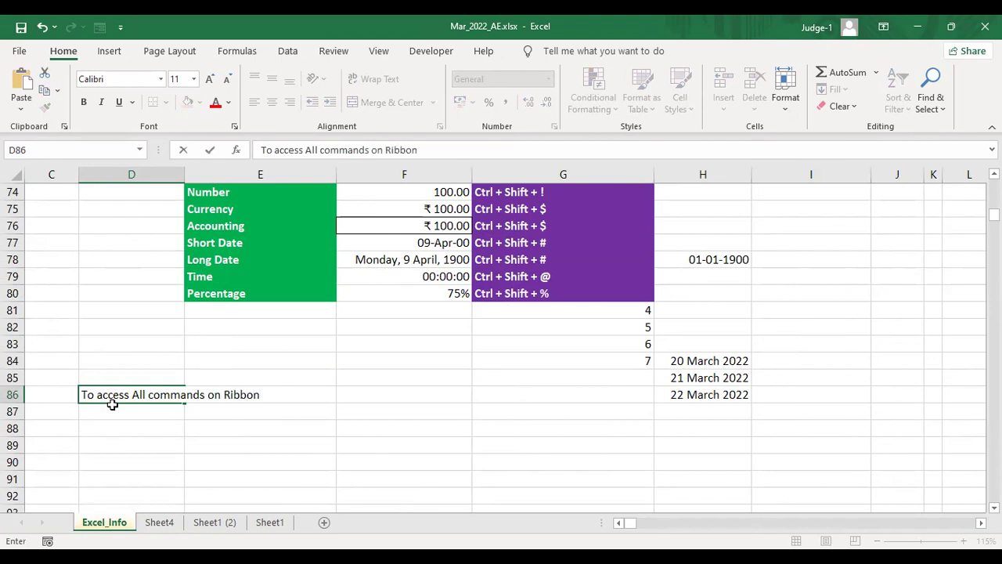
key(Return)
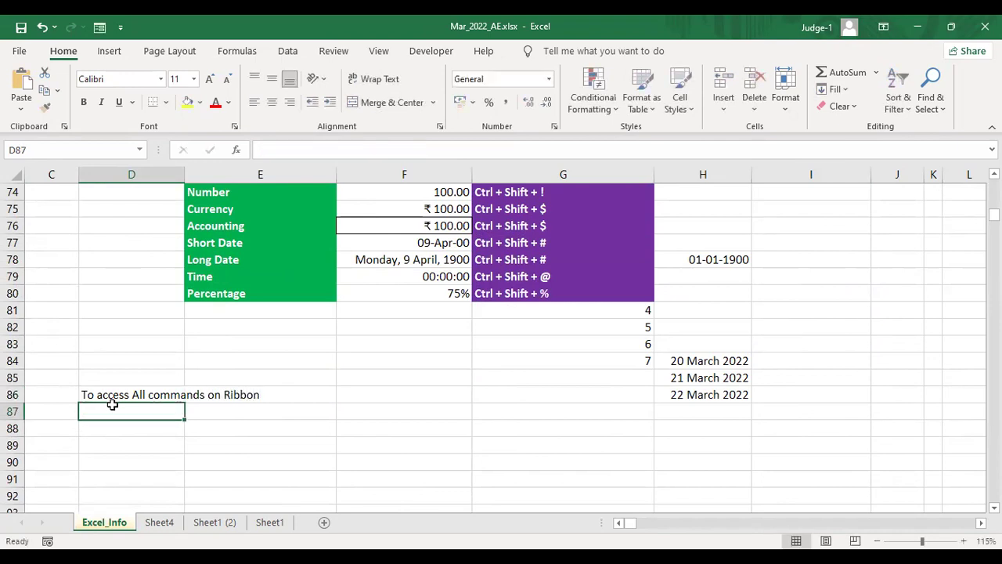
Enter "ALT --> shortcus" in cell F86, in the same row as the ribbon commands note
click(355, 392)
click(264, 394)
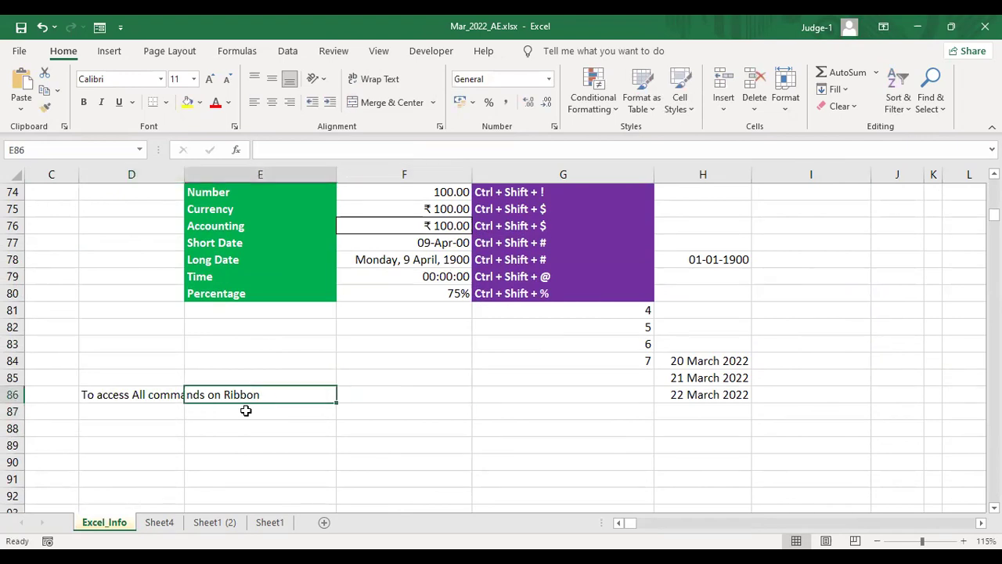
click(365, 399)
text(ALT)
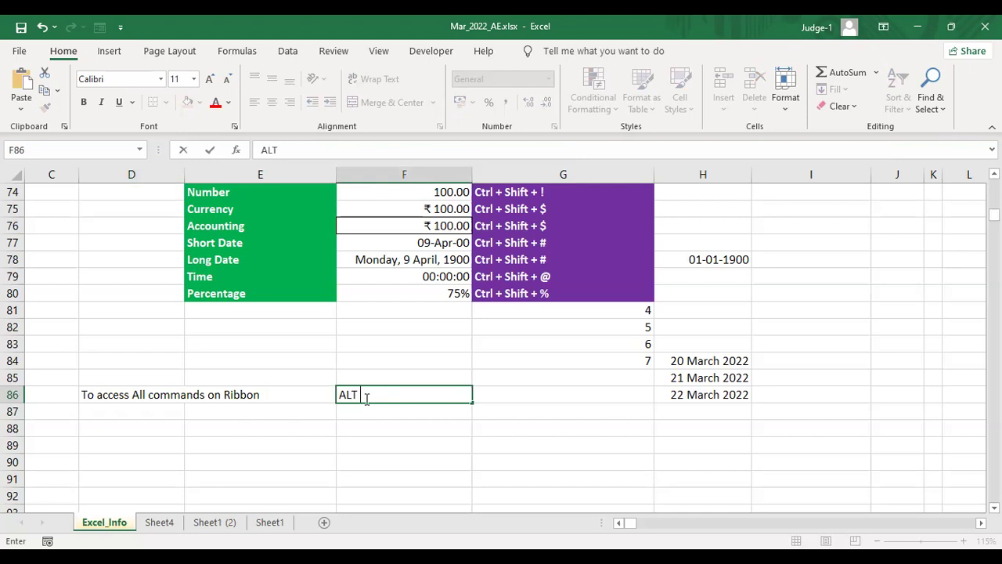
text( --> shortcus)
key(Return)
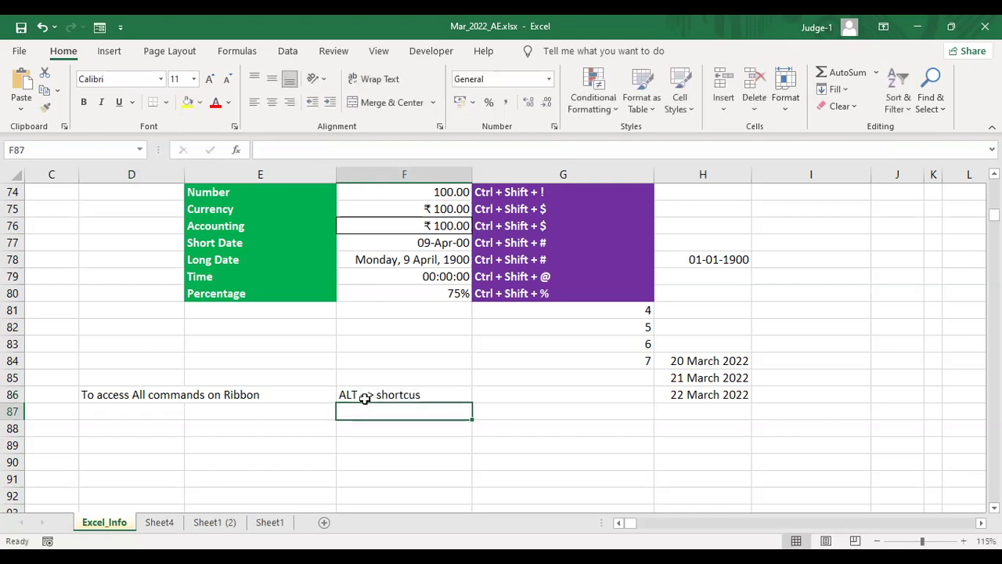
Copy the dark blue formatting of the Cell Format heading in D72 onto D86:E86 with Format Painter
scroll(158, 268, up, 2)
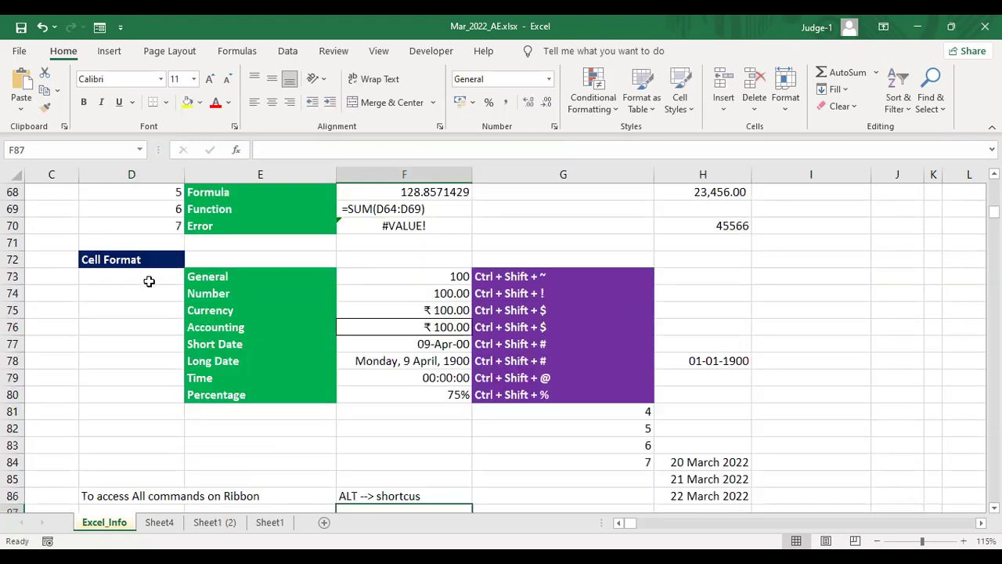
click(108, 260)
click(44, 107)
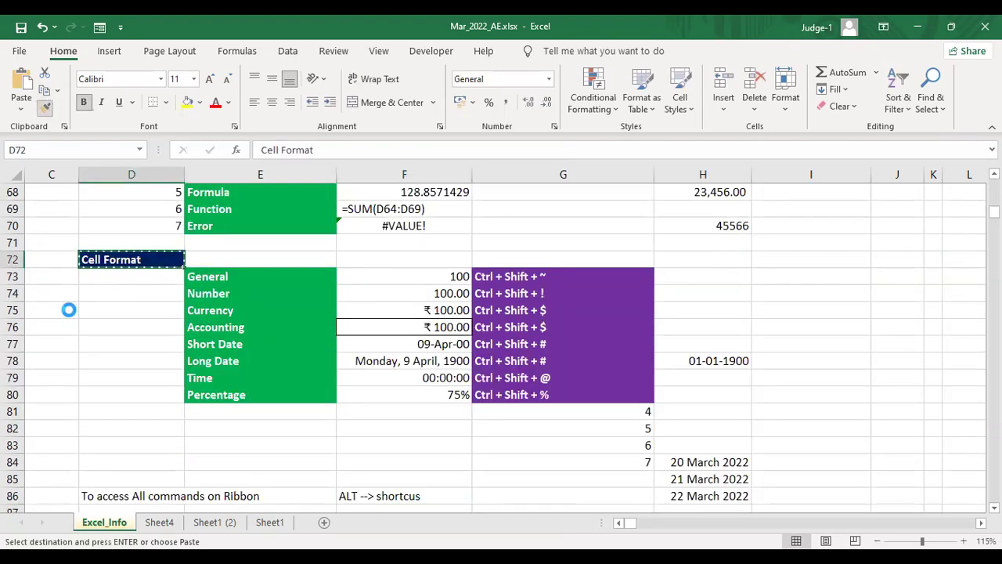
scroll(100, 495, down, 2)
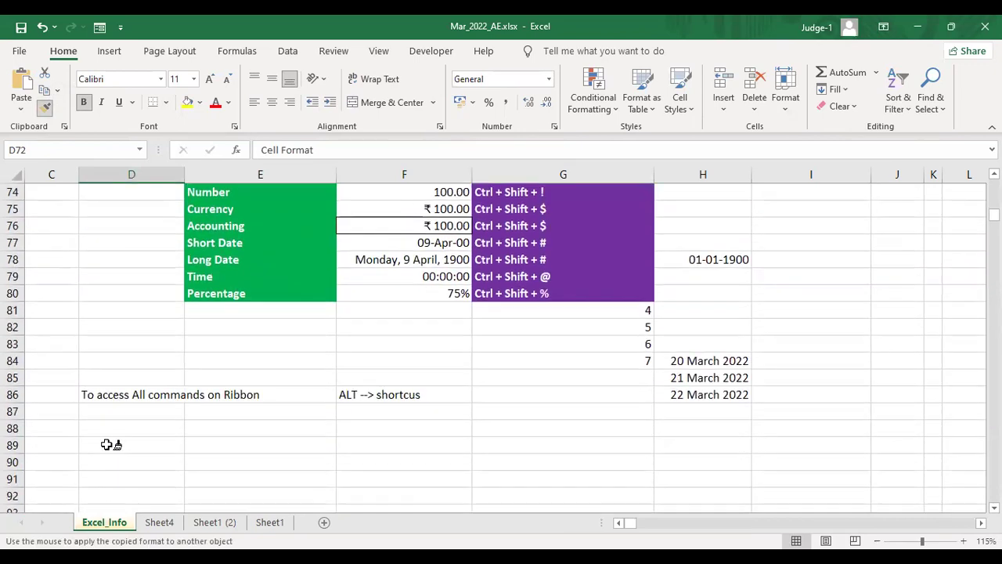
mouse_move(94, 395)
mouse_down()
mouse_move(331, 394)
mouse_move(284, 400)
mouse_up()
Copy the green formatting of the Percentage label in E80 onto F86:G86 with Format Painter
click(274, 286)
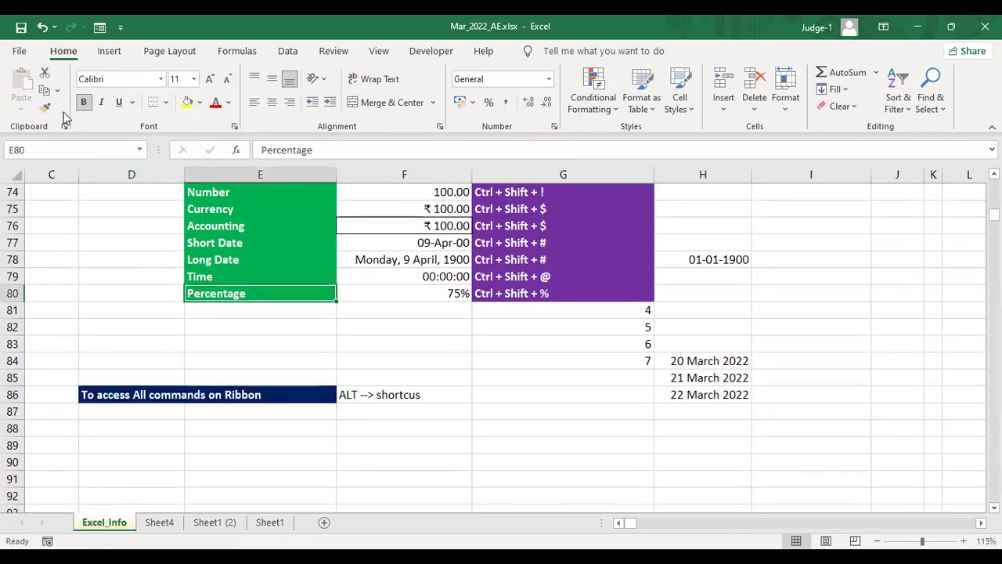
click(47, 108)
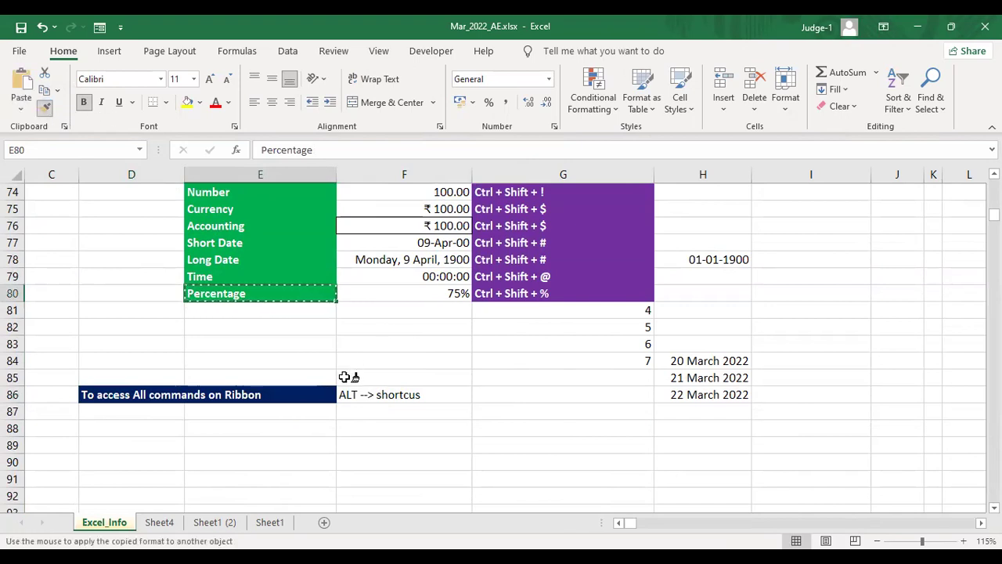
drag(349, 395, 548, 395)
click(481, 472)
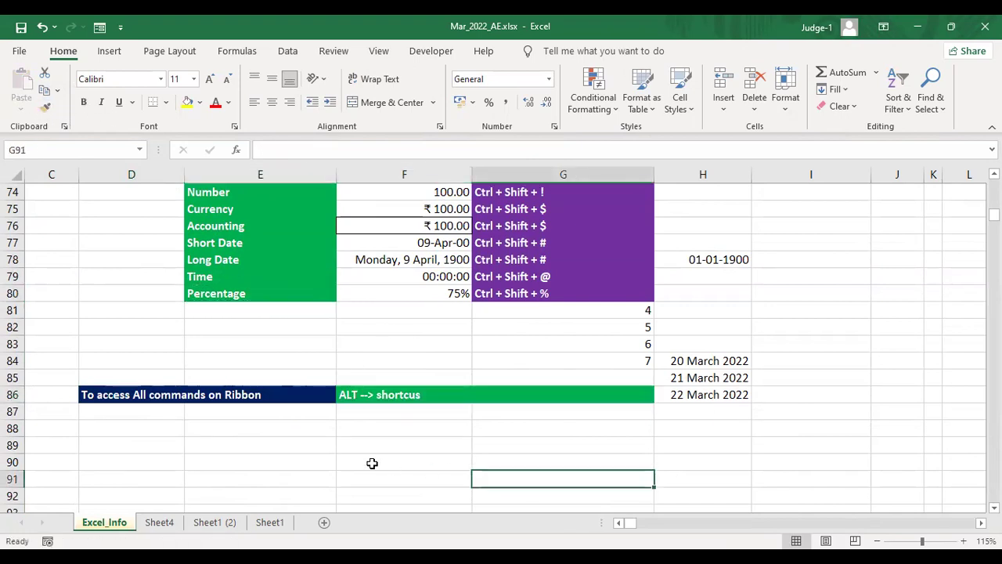
Remove the green fill from G86 by painting it with the plain formatting of the blank cell G85
click(534, 396)
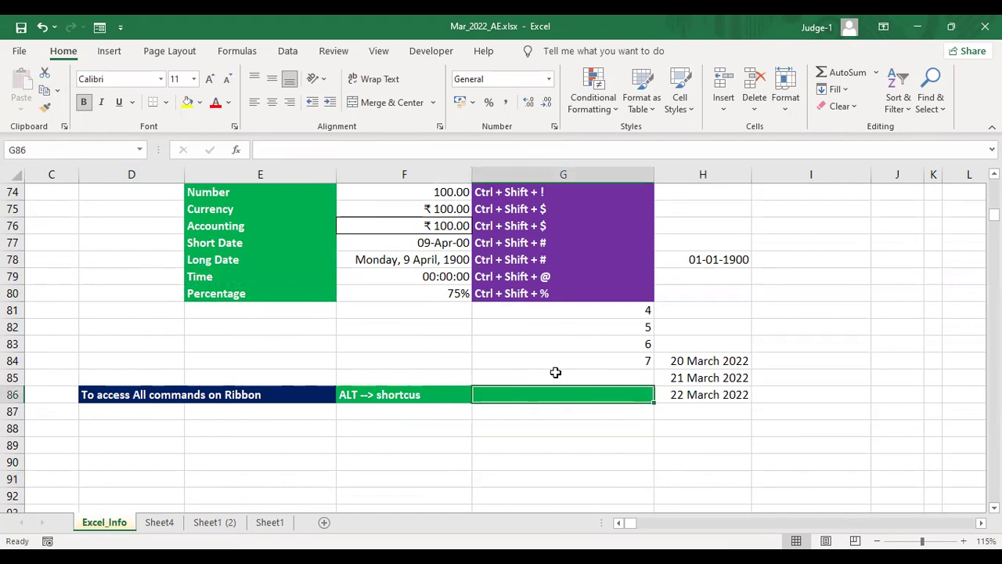
click(553, 376)
click(47, 107)
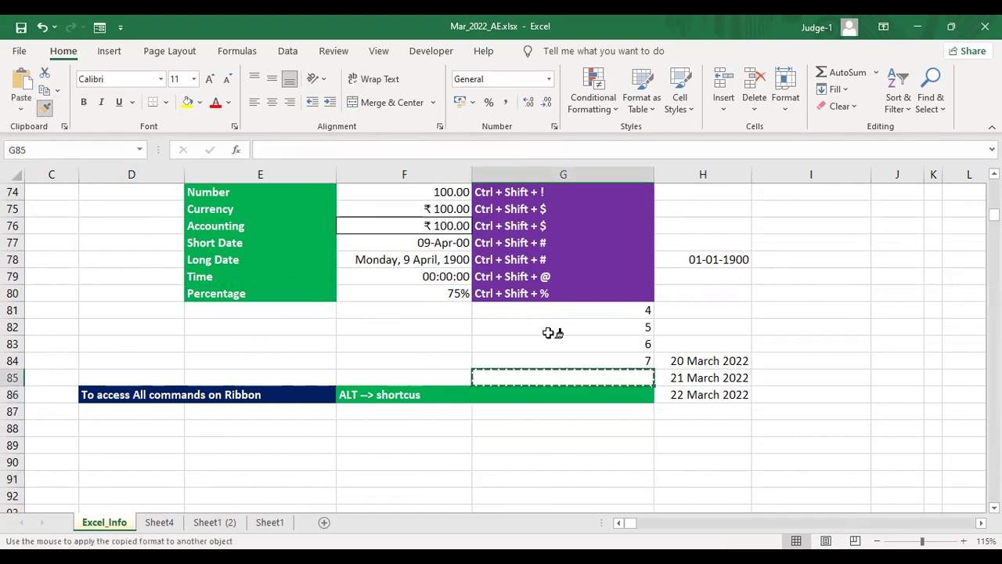
click(533, 393)
click(389, 436)
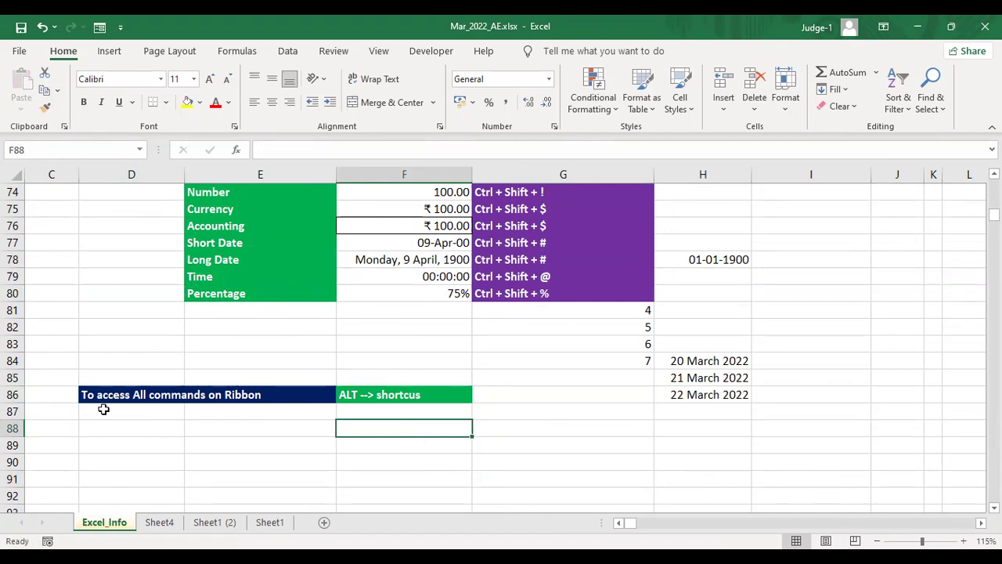
Change the text in F86 to "ALT key --> shortcus" and save the workbook
scroll(103, 409, up, 3)
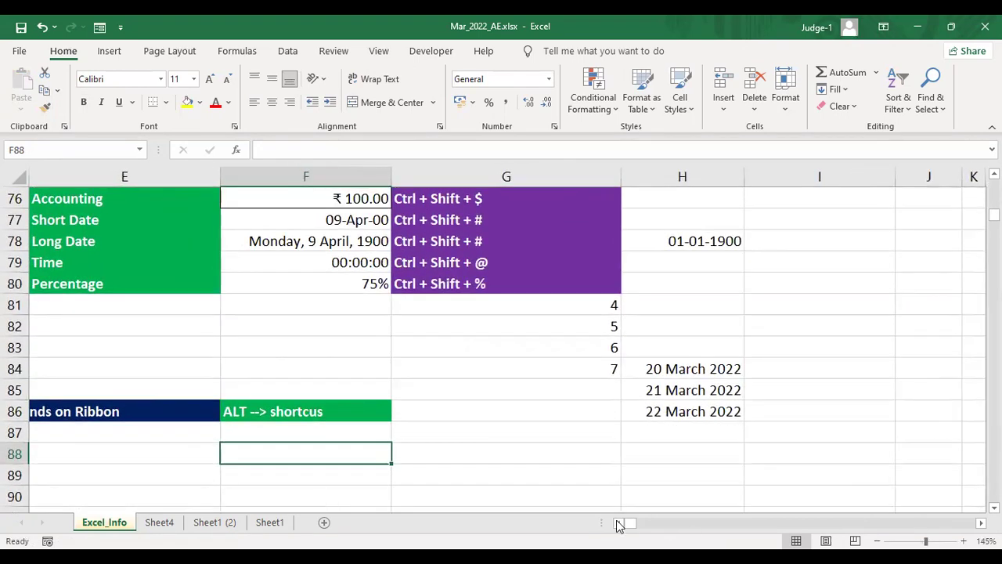
click(617, 523)
click(617, 523)
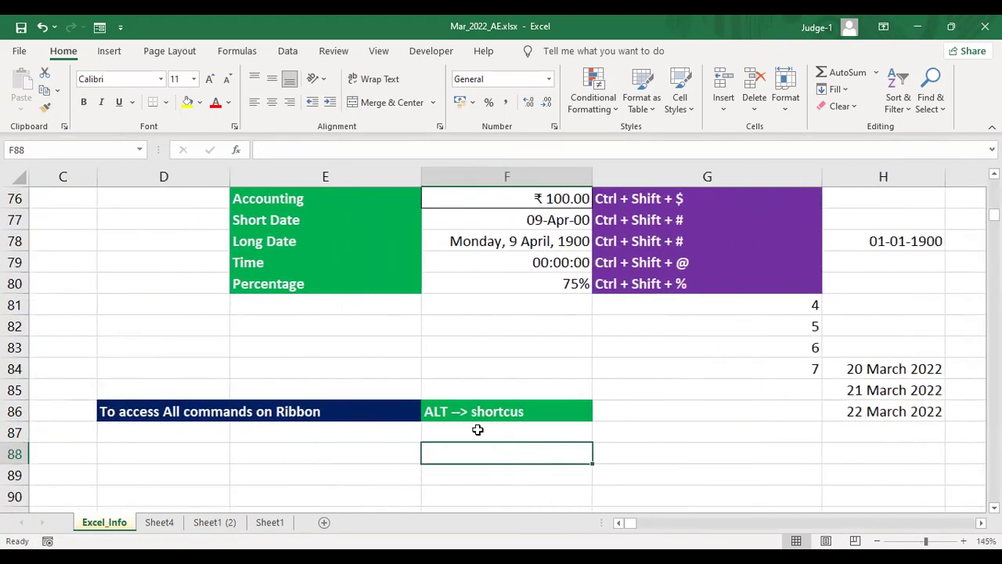
click(434, 412)
double_click(433, 411)
text(key)
key(Return)
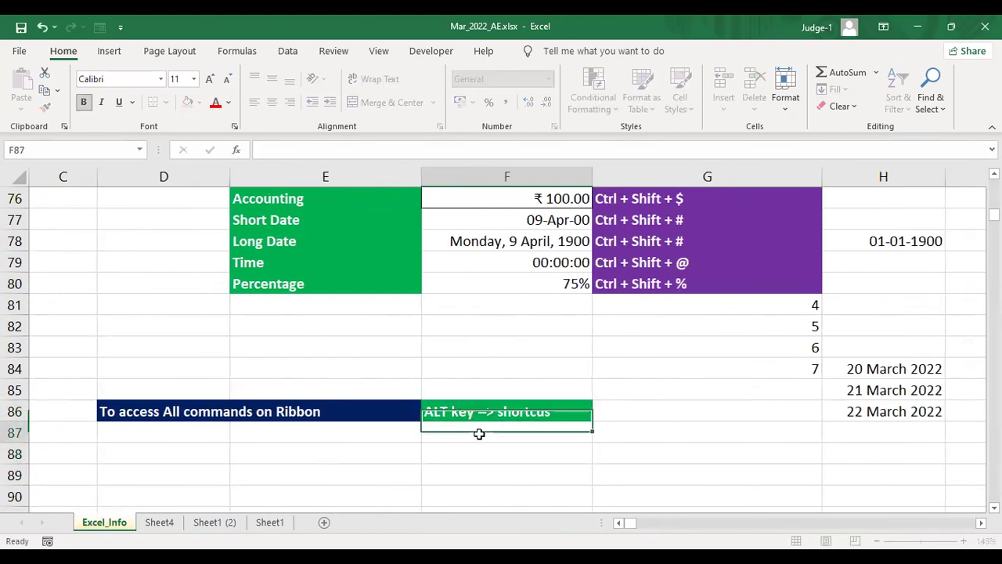
key(Return)
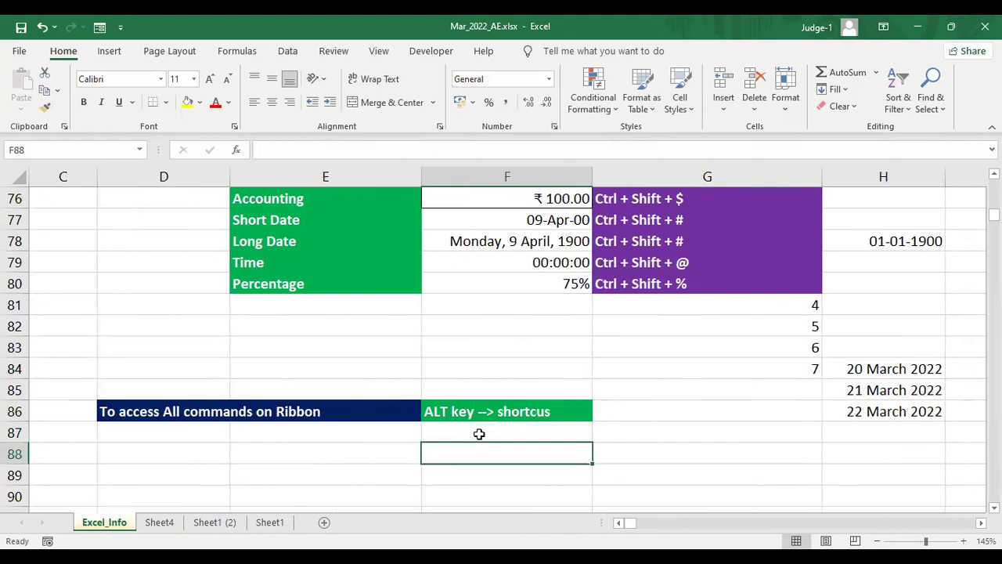
key(ctrl+s)
scroll(472, 413, down, 1)
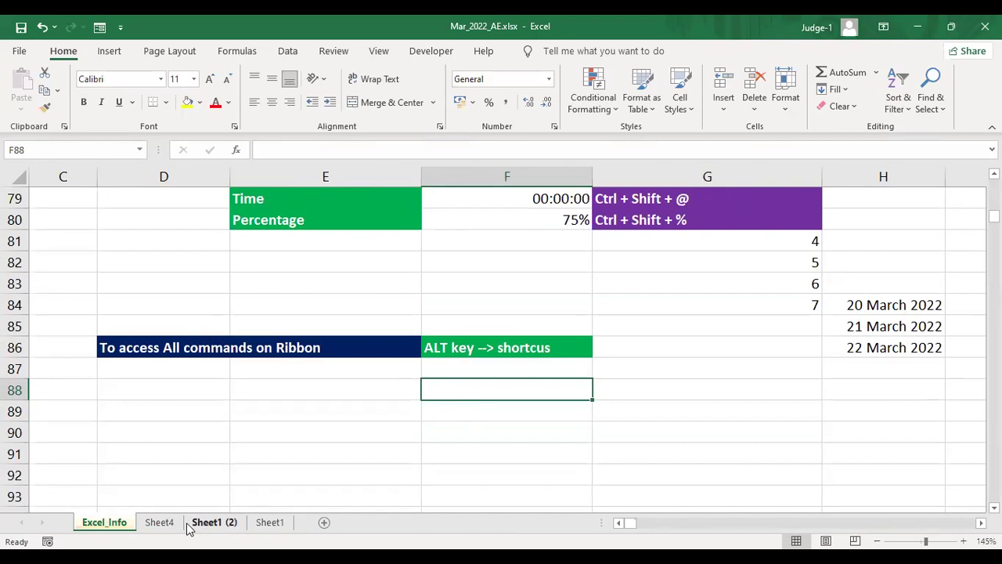
Enter "Monday" in cell C28 of Sheet4
click(159, 522)
scroll(774, 348, down, 2)
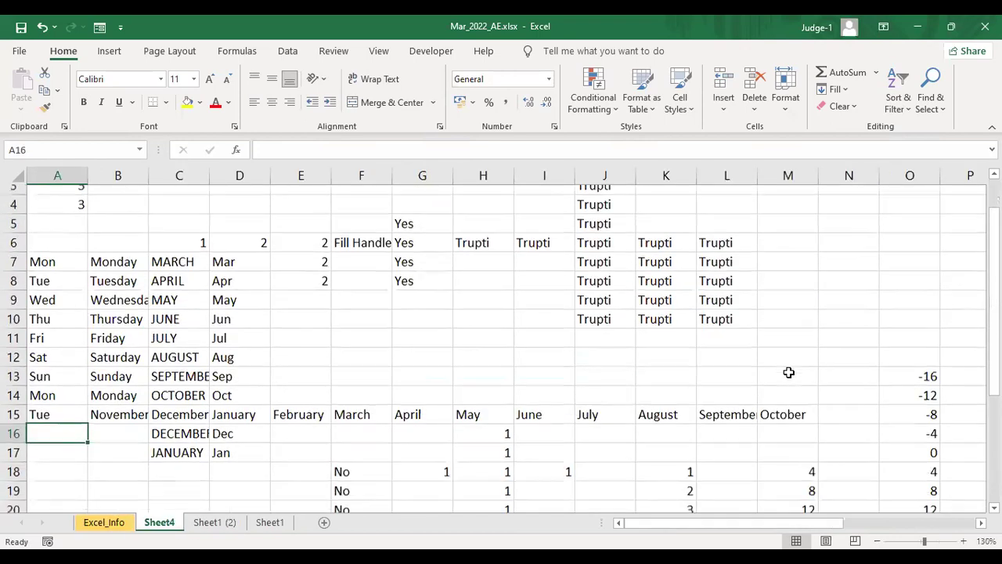
click(108, 195)
scroll(191, 352, down, 6)
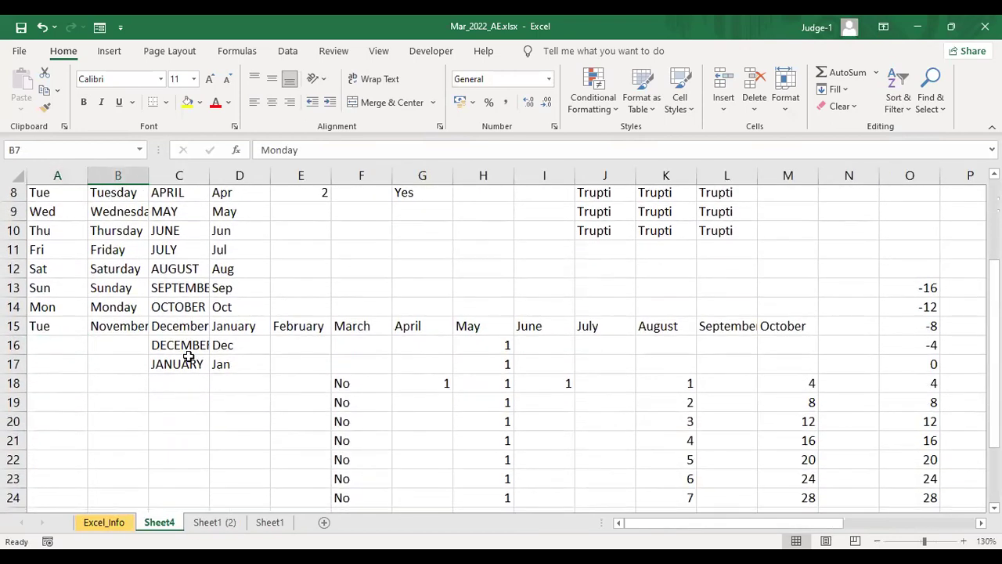
scroll(229, 308, up, 7)
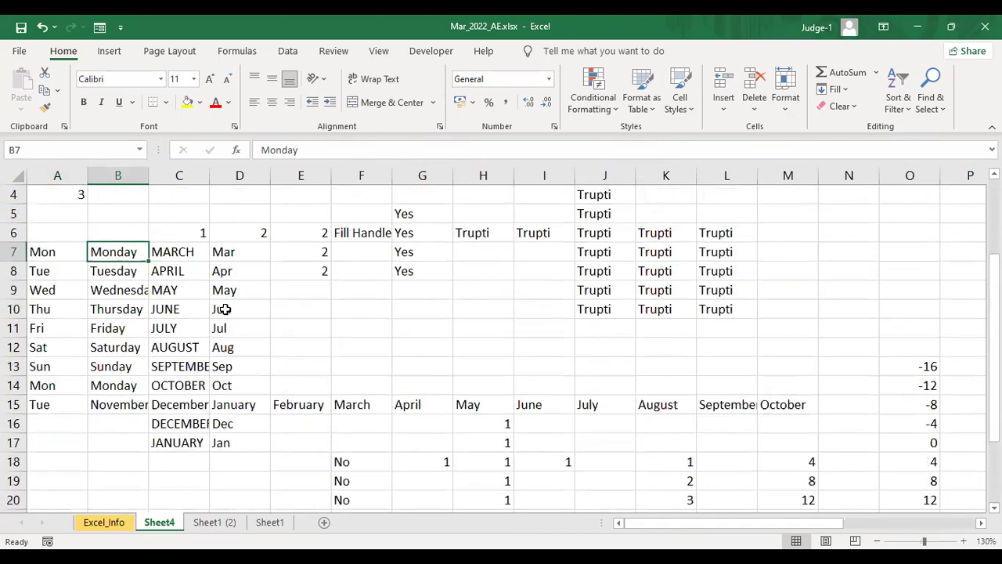
scroll(224, 311, down, 6)
click(183, 306)
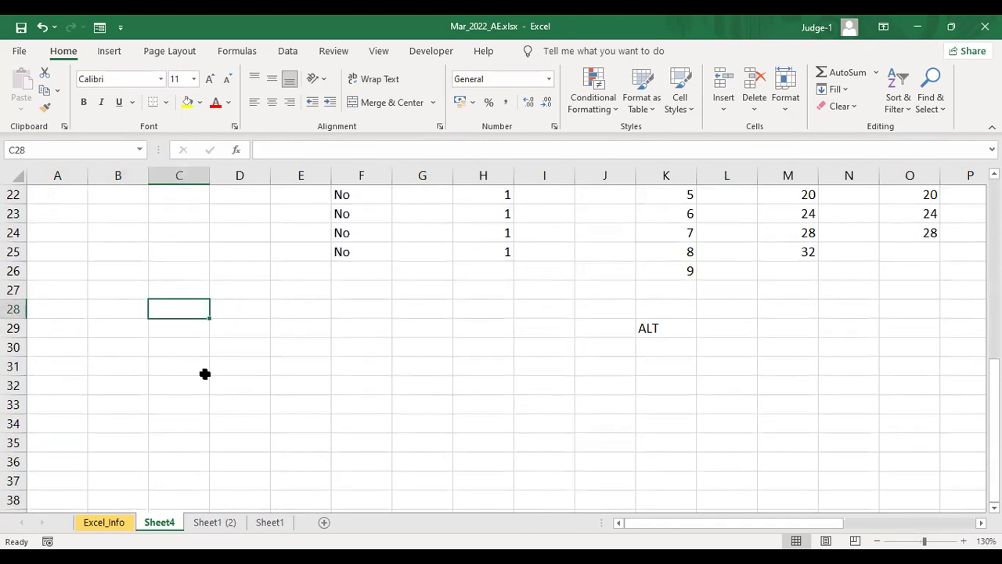
text(Monaday)
key(BackSpace)
key(BackSpace)
key(BackSpace)
key(BackSpace)
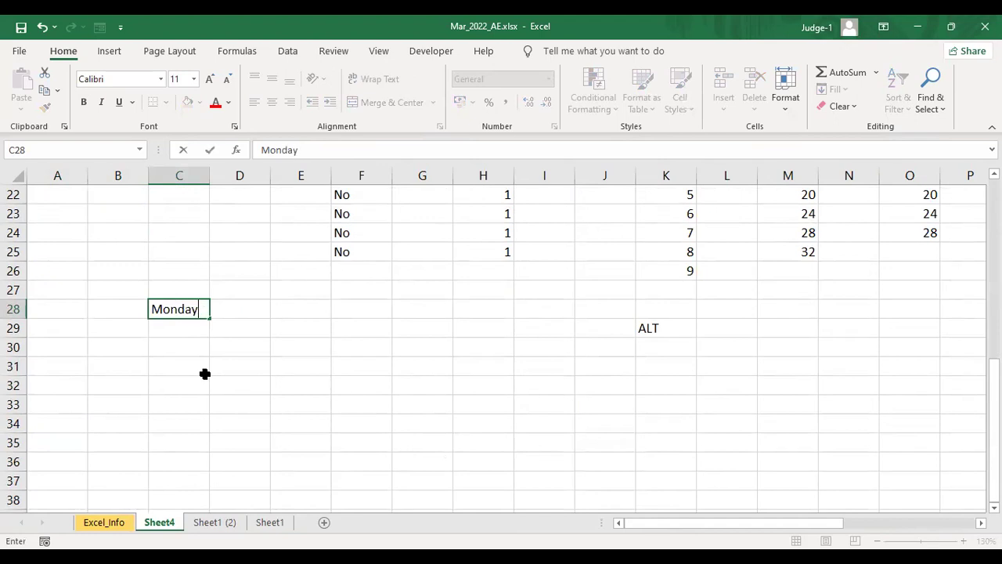
text(day)
key(Return)
Fill the weekday series from Monday in C28 across row 28 to Sunday in I28
click(166, 307)
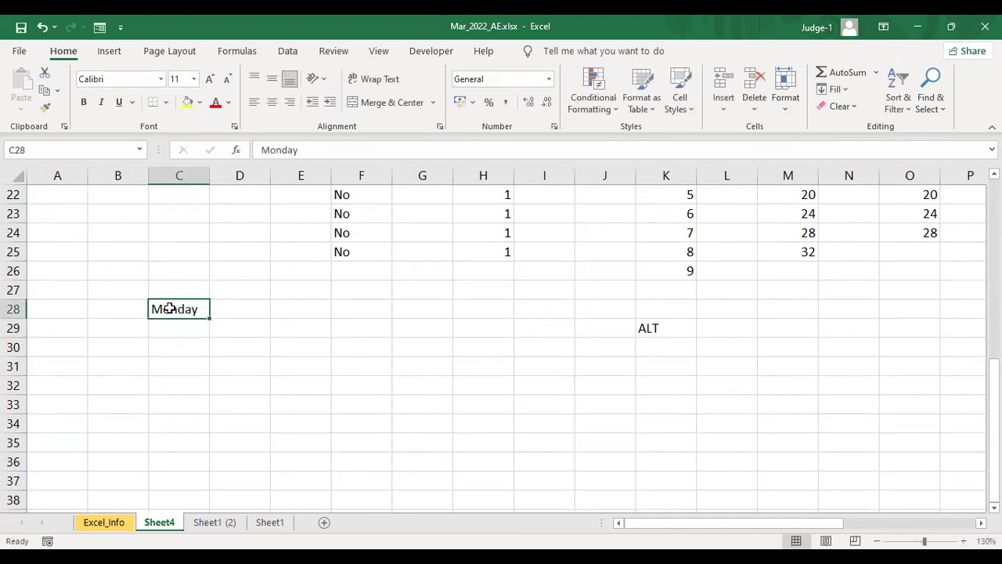
ctrl+scroll(228, 346, up, 3)
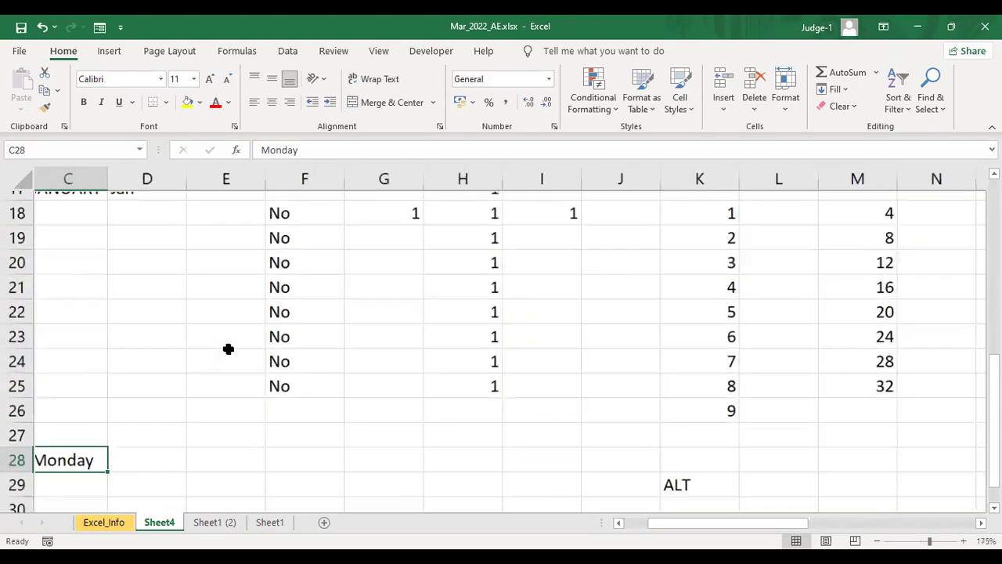
ctrl+scroll(227, 350, down, 1)
scroll(183, 358, down, 3)
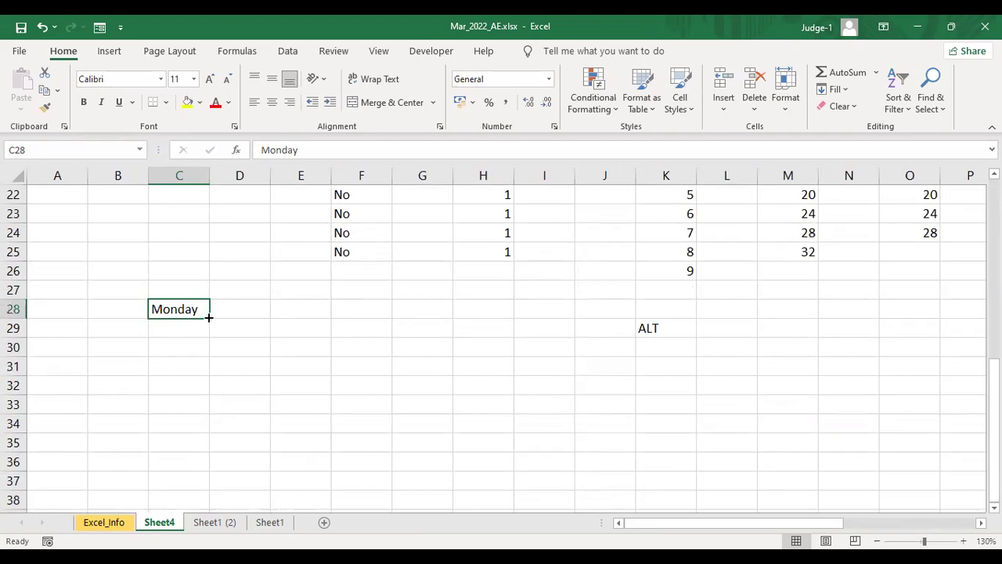
drag(267, 317, 436, 317)
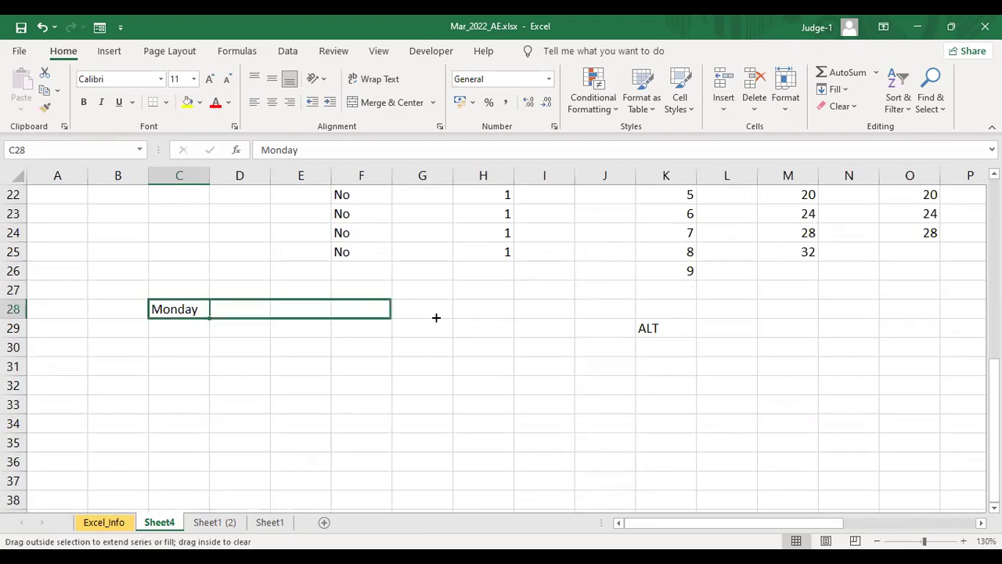
drag(539, 317, 509, 318)
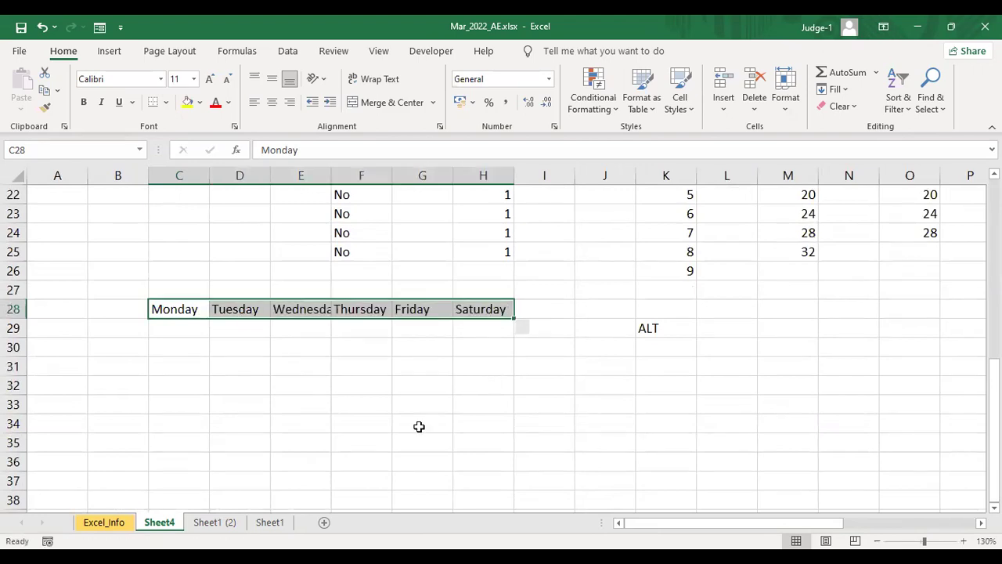
click(534, 327)
key(Escape)
click(470, 383)
click(489, 312)
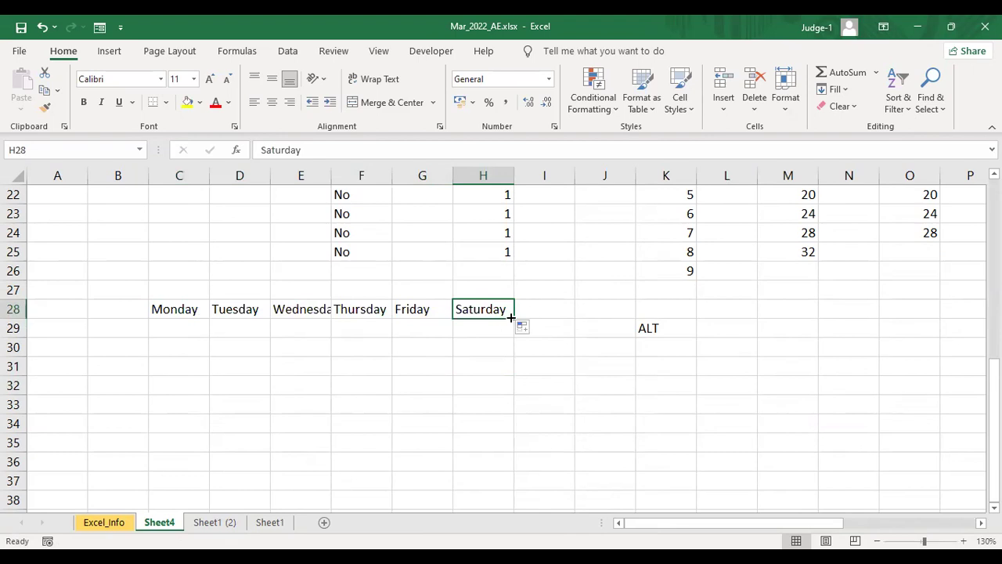
drag(511, 317, 541, 319)
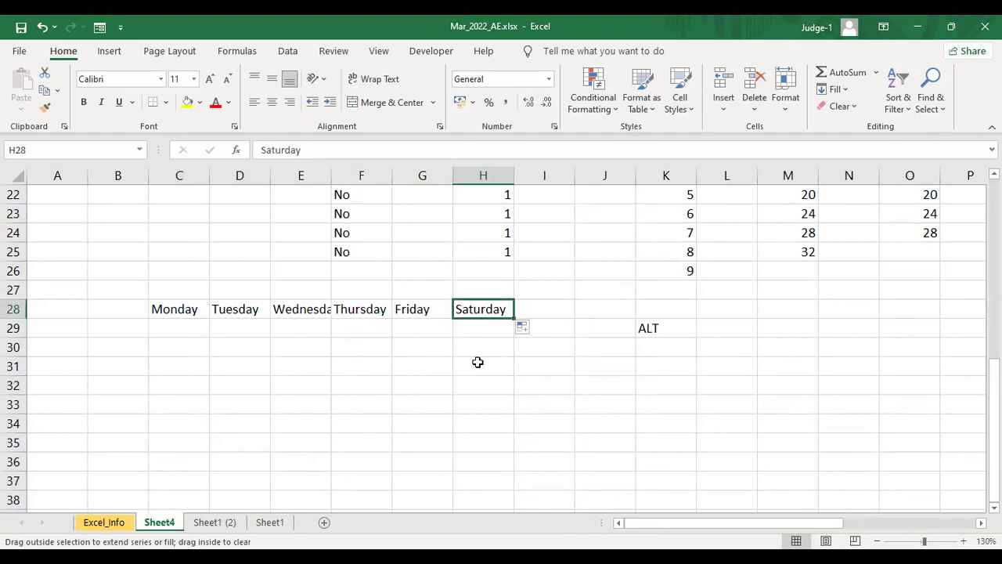
Enter "Jan" in B29 and fill the month series down to Dec in B40
click(125, 330)
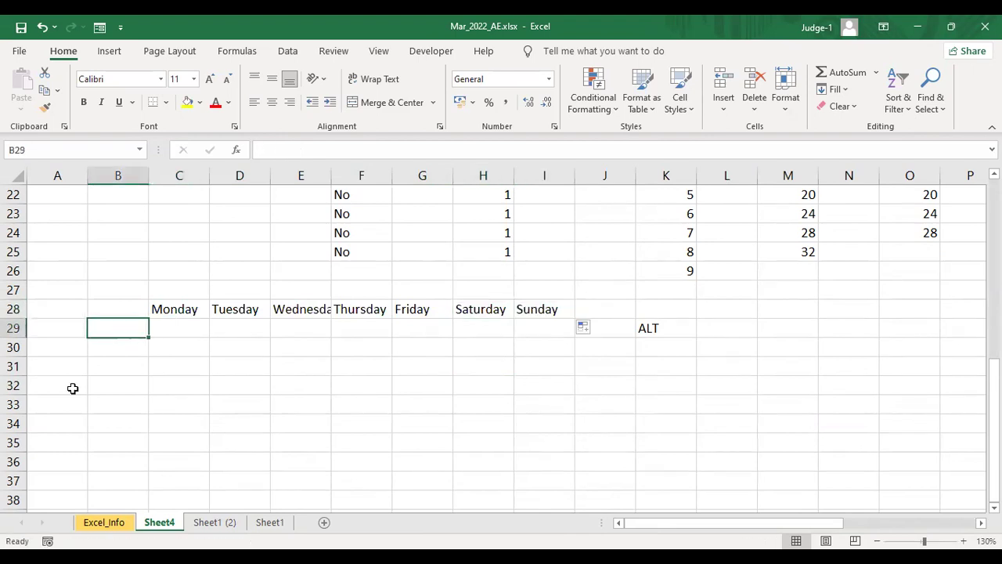
text(Jan)
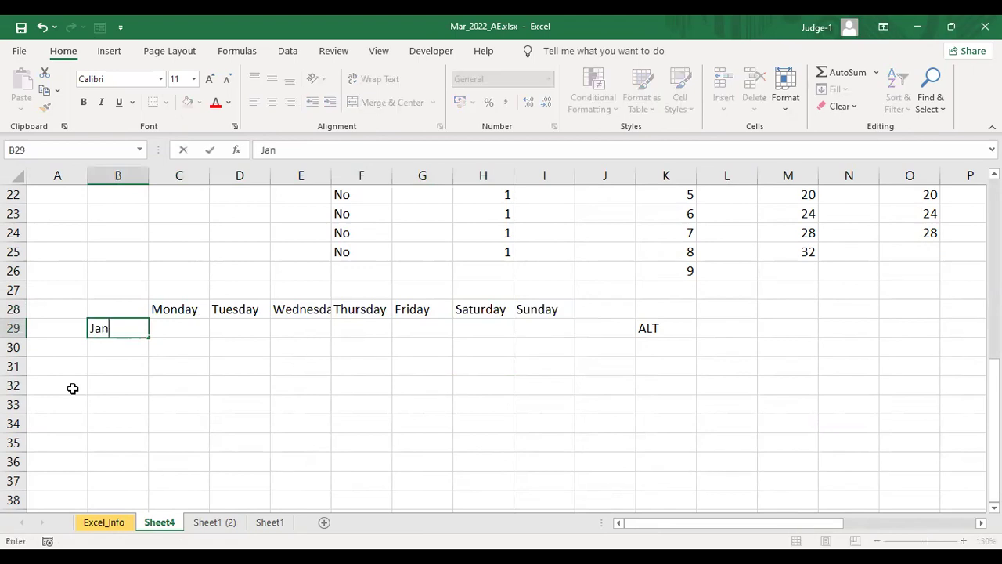
key(Return)
click(133, 328)
drag(150, 336, 154, 410)
scroll(154, 410, up, 1)
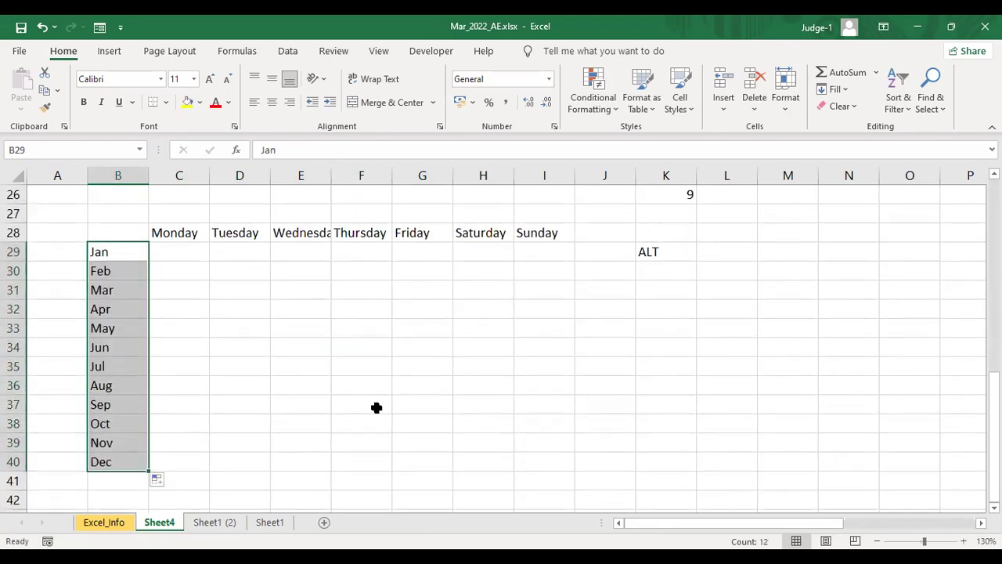
click(434, 400)
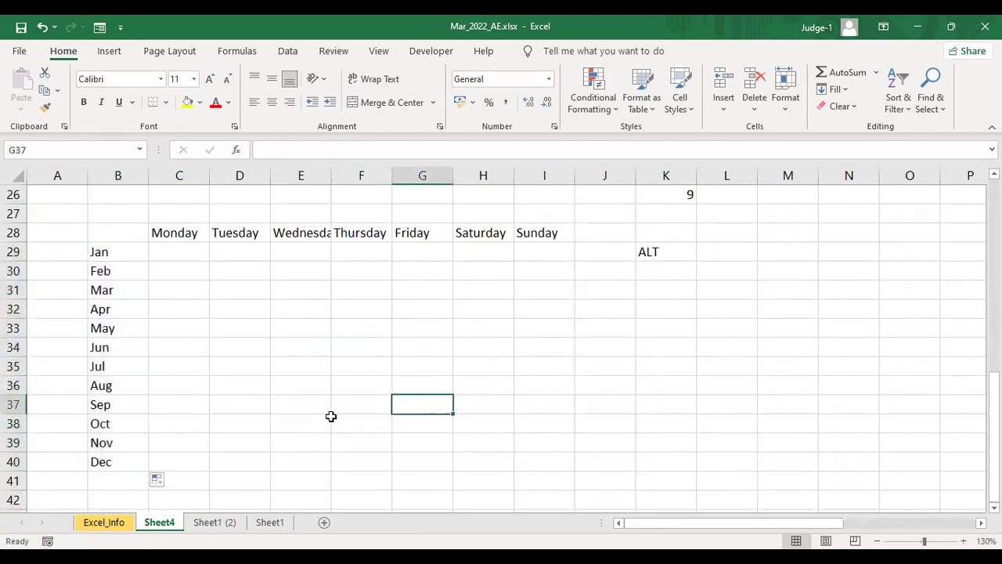
Enter "Temp" as the corner heading in B28 of the weekday and month table
click(172, 249)
click(519, 250)
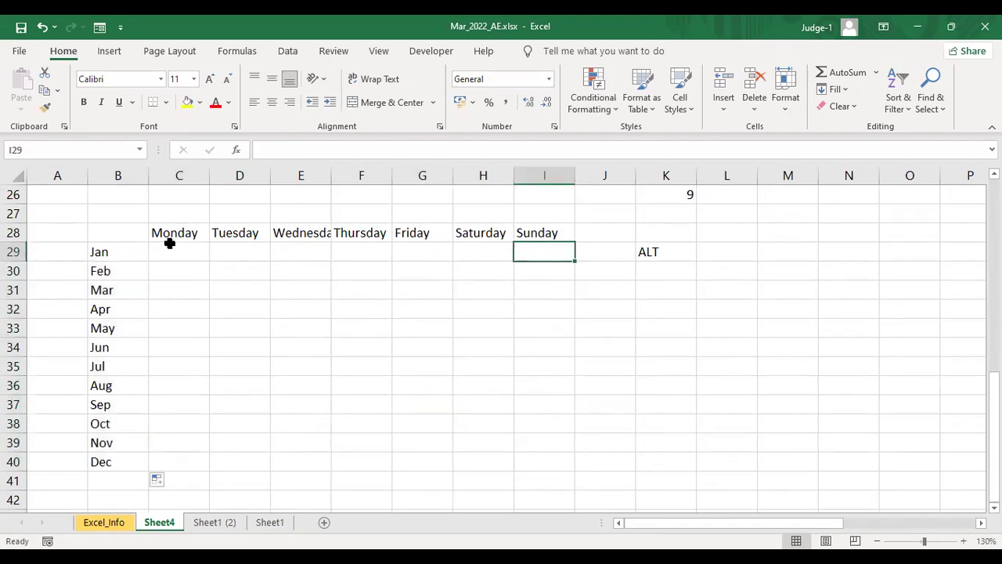
click(157, 248)
click(125, 237)
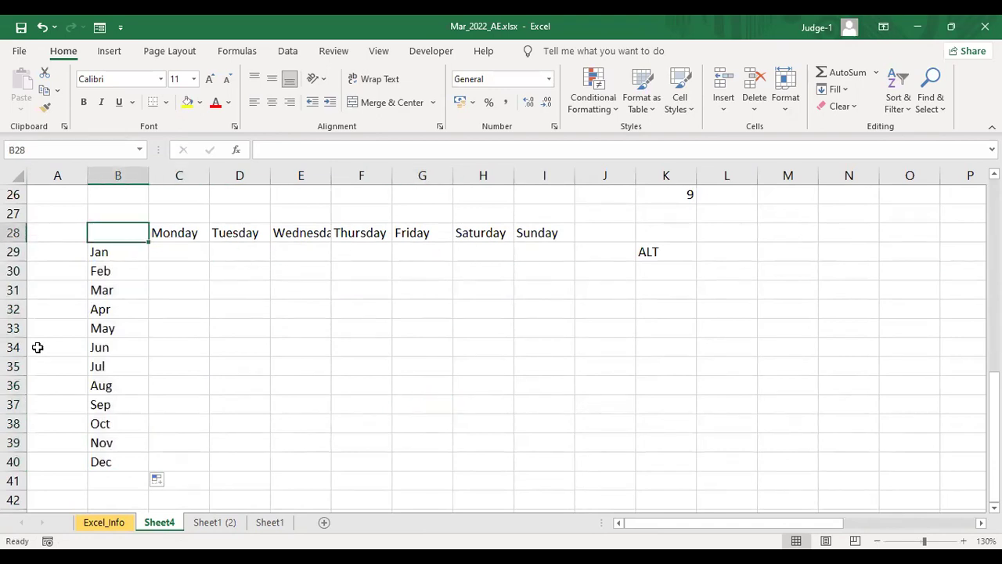
text(Temp)
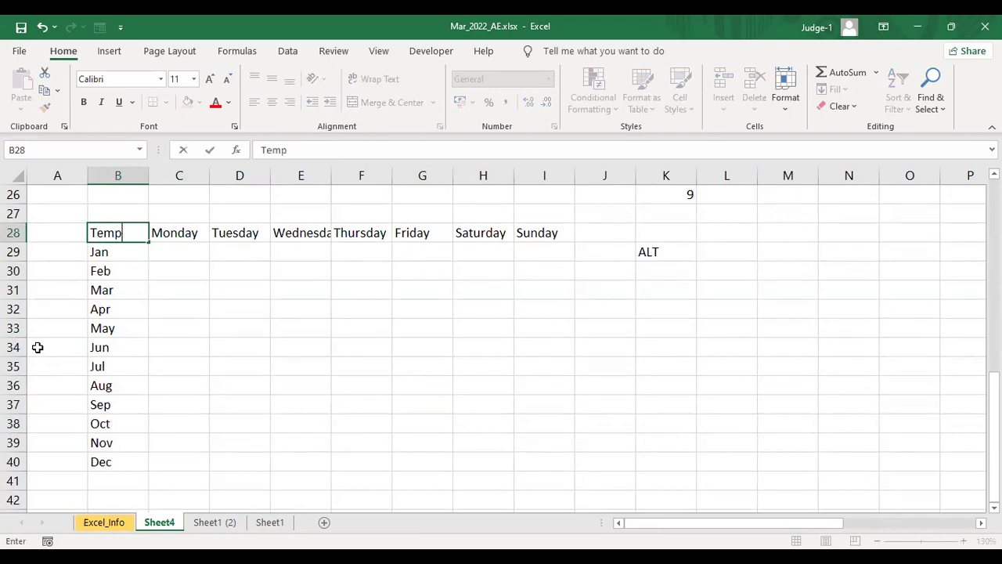
key(Return)
key(Right)
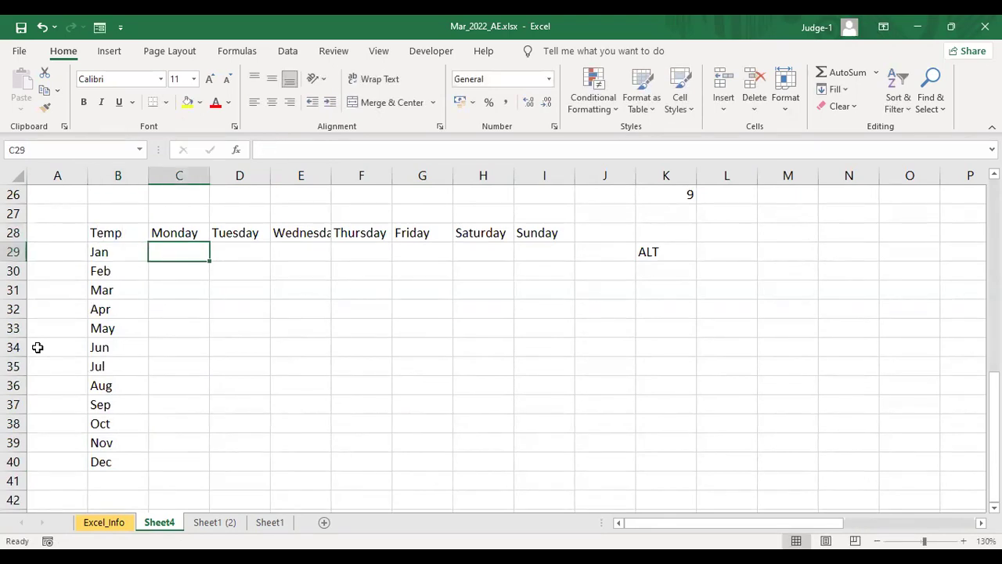
key(Right)
key(Right)
key(Right)
key(Right)
key(Right)
key(Right)
key(Right)
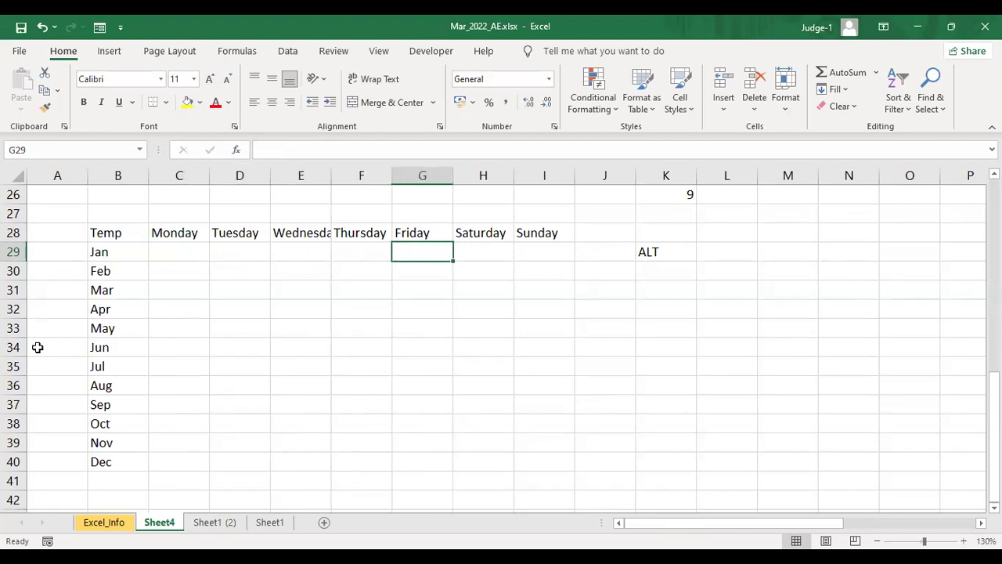
key(Left)
key(Left)
key(Left)
key(Left)
key(Left)
key(Left)
key(Left)
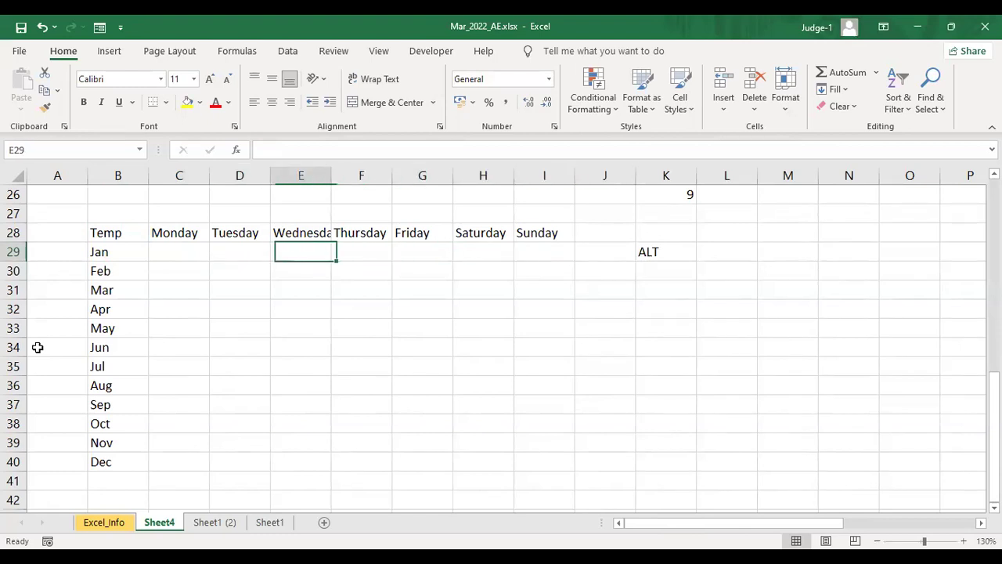
text(45)
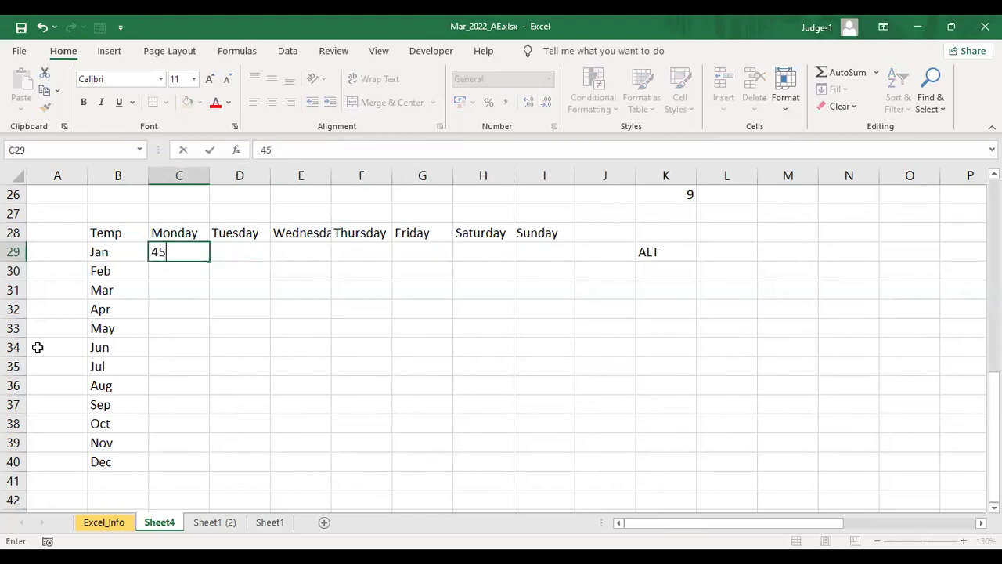
key(Return)
text(56)
key(Return)
text(8)
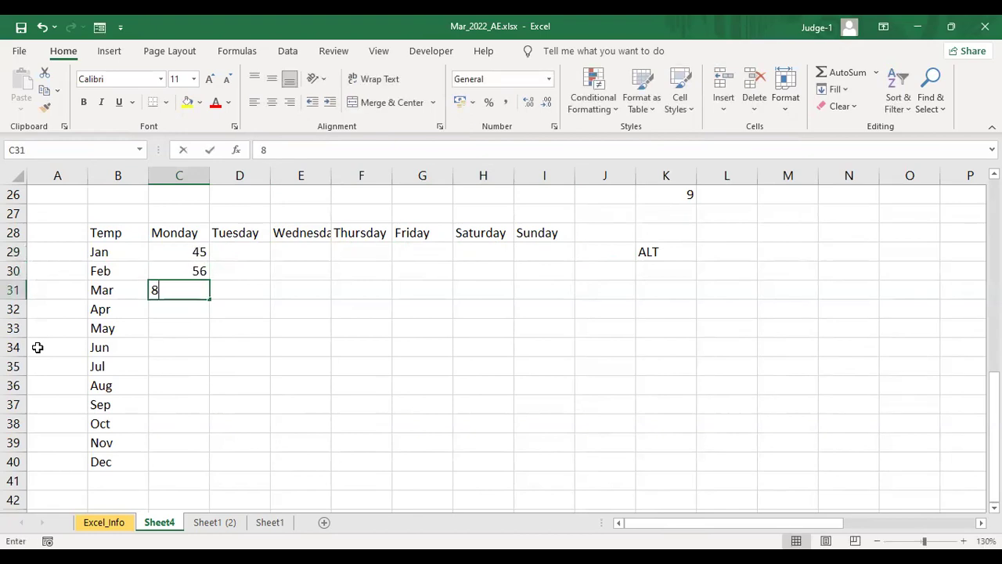
key(ctrl+Return)
key(Up)
key(Up)
key(Up)
key(Down)
key(shift+Down)
key(shift+Down)
key(Delete)
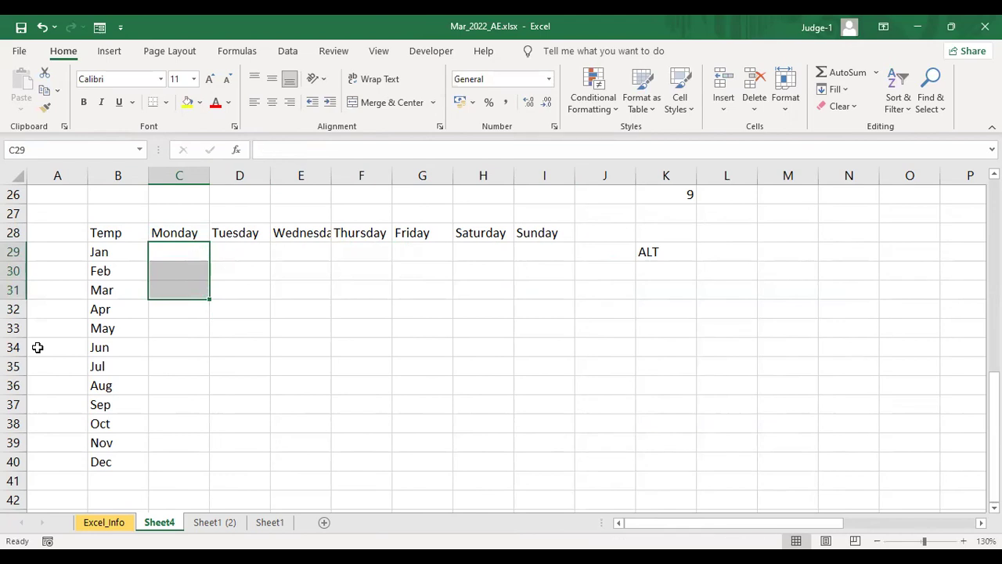
Enter 20, 35 and 23 as the Monday values for Jan, Feb and Mar in C29:C31
key(Down)
key(Up)
key(Up)
key(Down)
text(20)
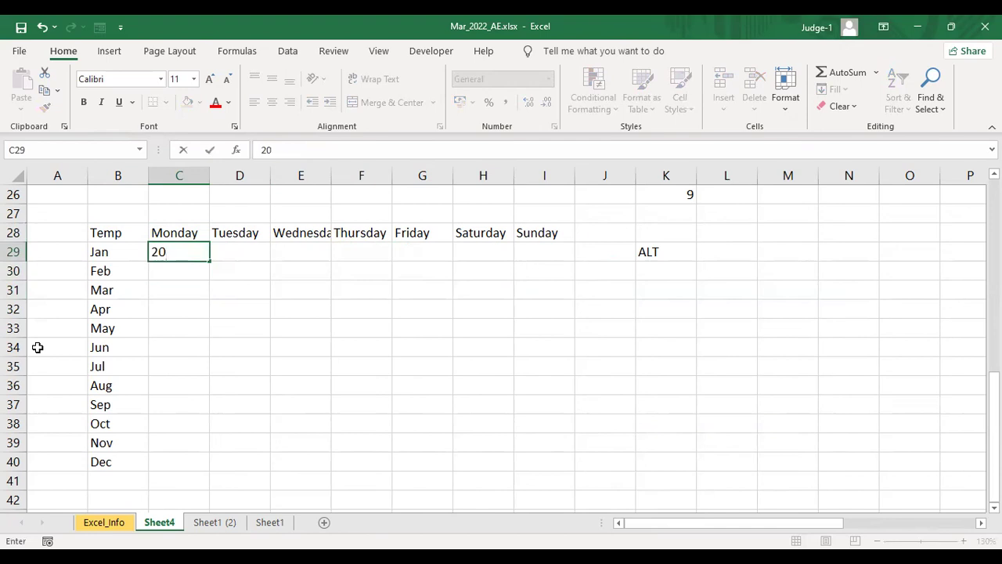
key(Return)
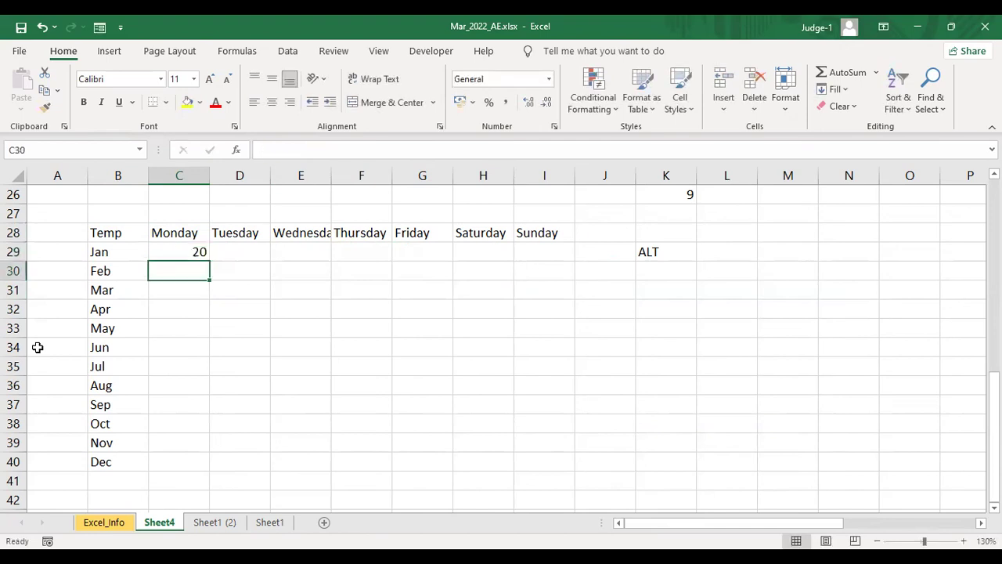
text(35)
key(Return)
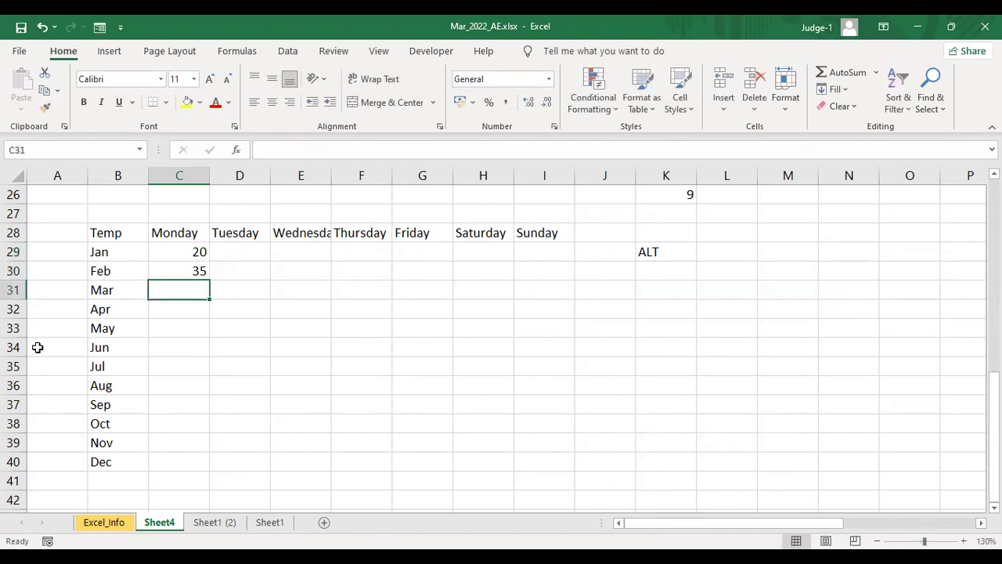
text(23)
key(Return)
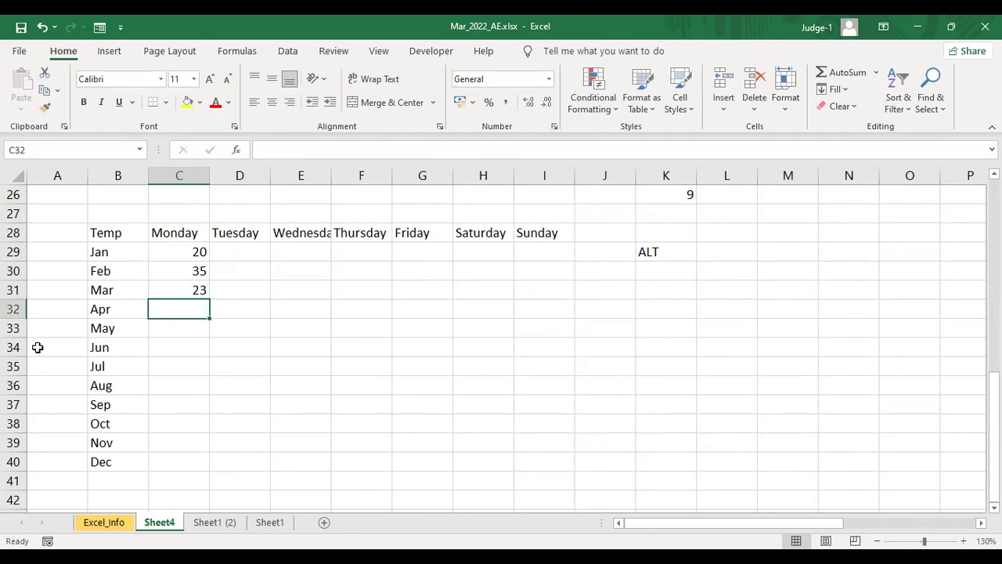
key(Down)
key(Down)
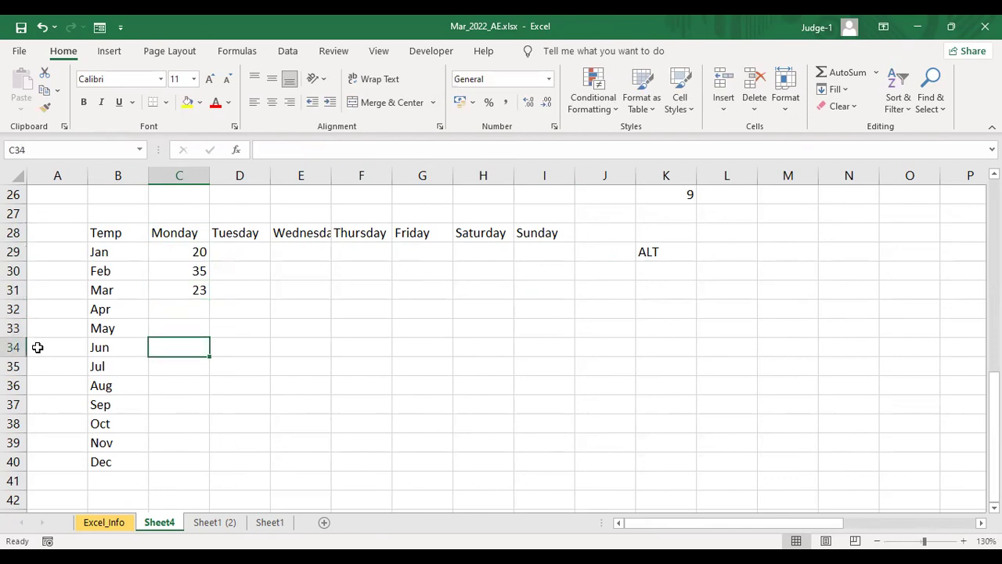
drag(182, 270, 168, 311)
key(shift+BackSpace)
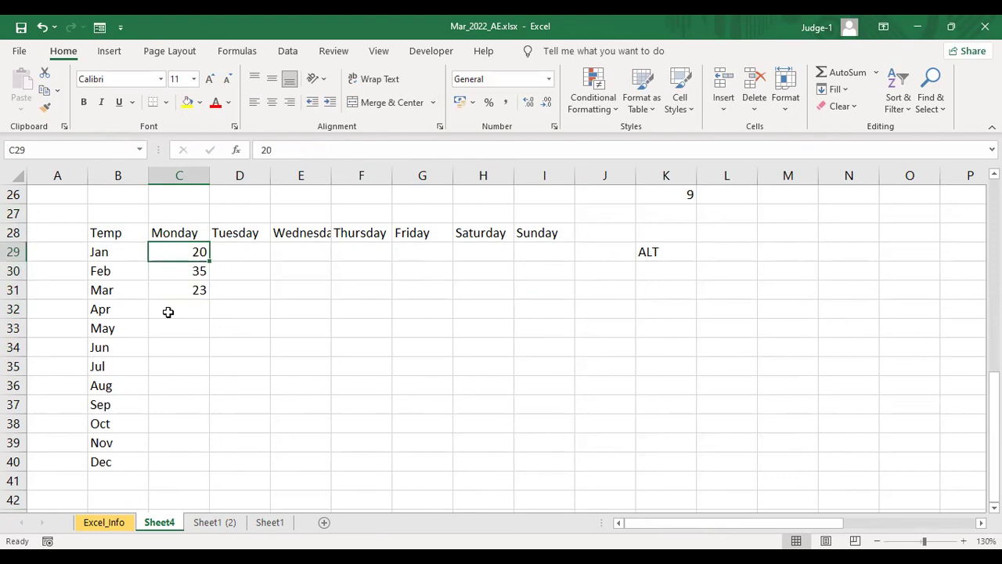
text(20)
key(Return)
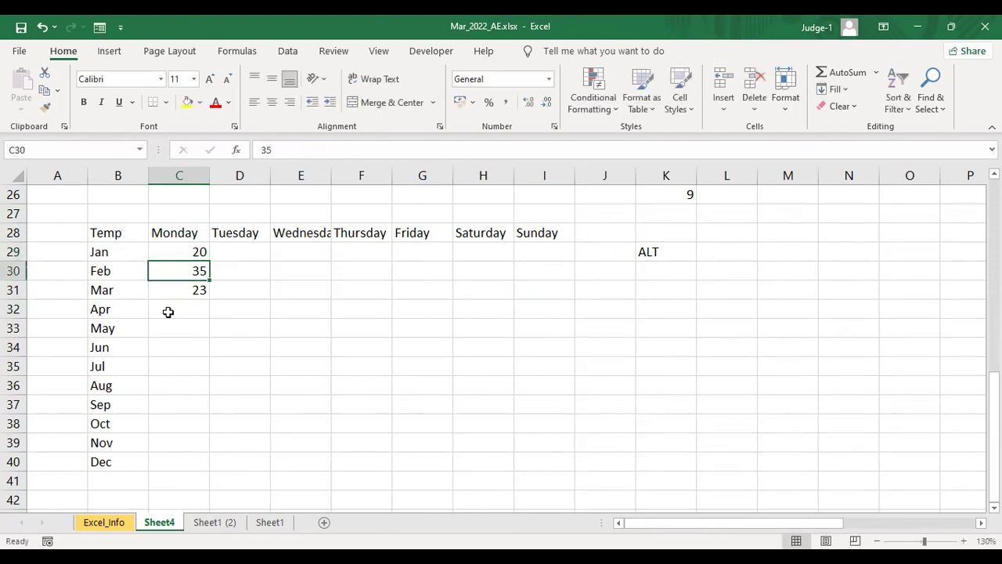
Set the Monday values for Jan and Feb in C29 and C30 to 2 and 4
key(Up)
key(Up)
key(Down)
text(2)
key(Return)
text(4)
key(Return)
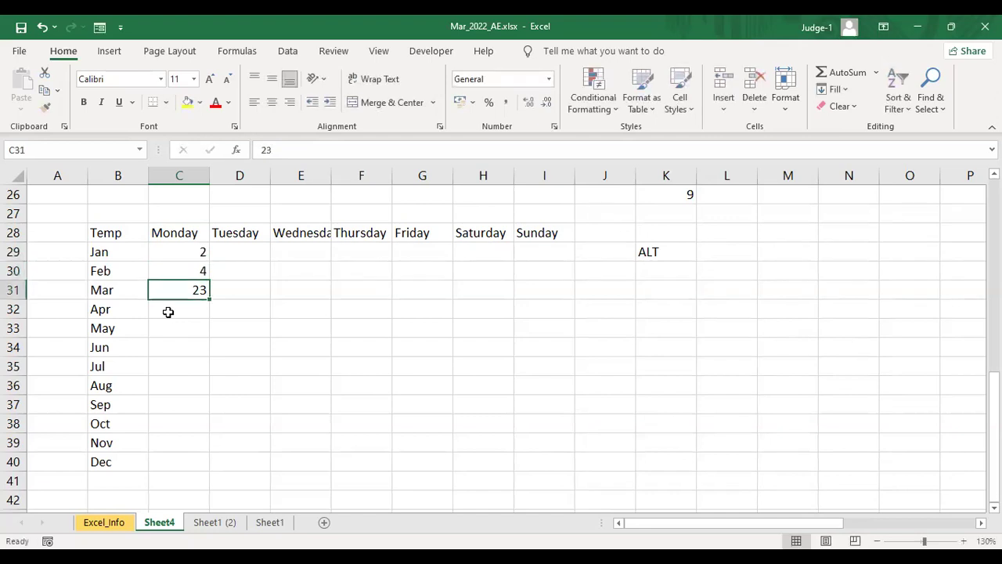
Fill the number series from C29:C30 down the Monday column to the Dec row in C40
drag(197, 255, 208, 289)
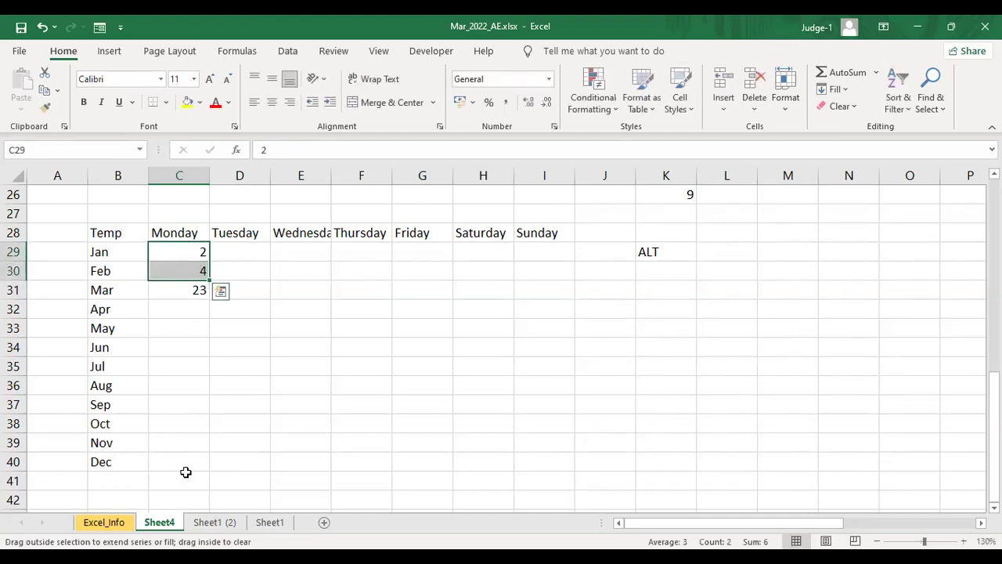
drag(186, 472, 186, 470)
click(235, 249)
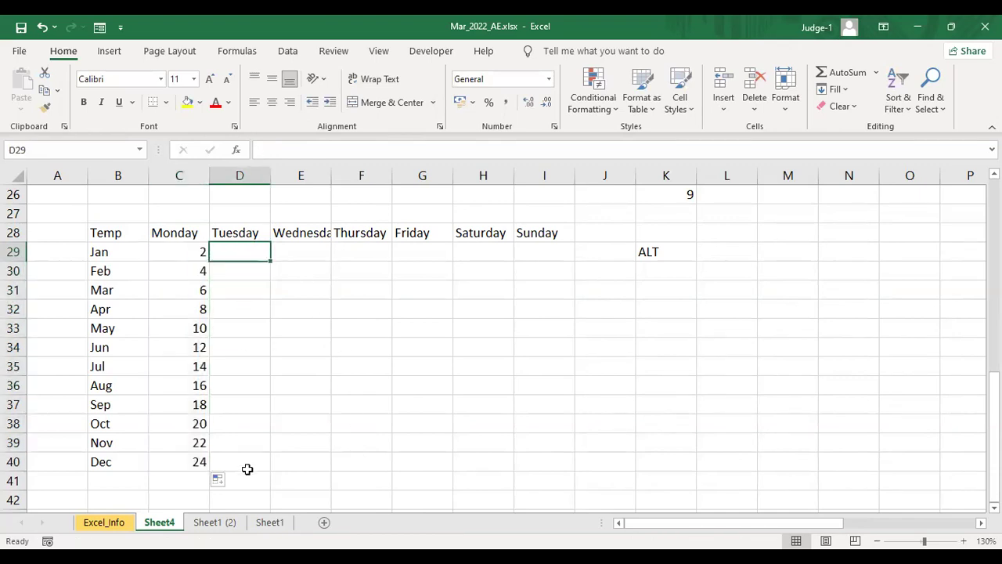
Enter 3 and 6 as the Tuesday values for Jan and Feb in D29:D30, and fill the series down to Dec
text(3)
key(Return)
text(6)
key(Return)
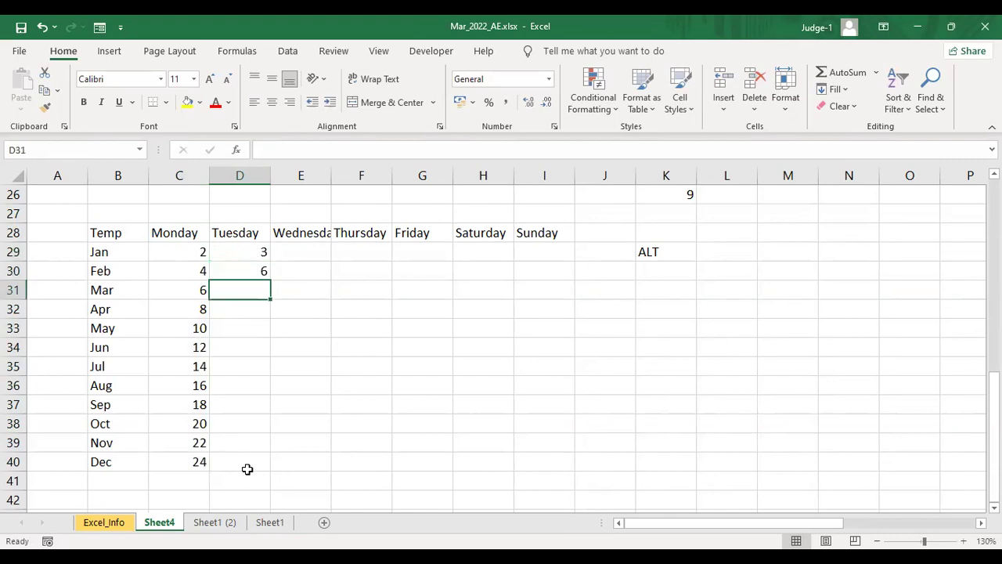
drag(246, 253, 267, 326)
drag(255, 464, 493, 444)
click(481, 446)
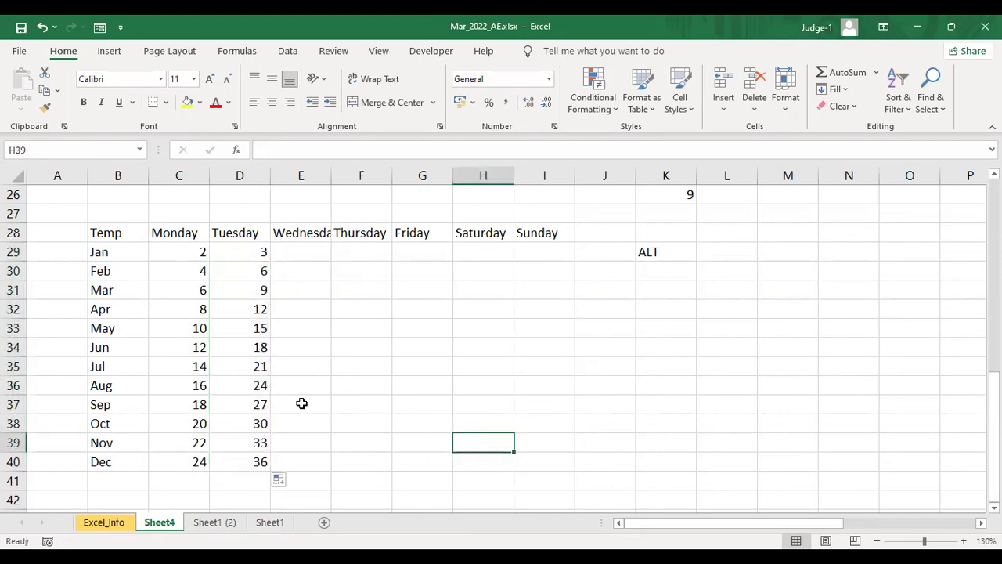
Fill the series from C29:D30 across to Sunday and down to Dec, and clear all values in C29:I40
drag(188, 247, 260, 271)
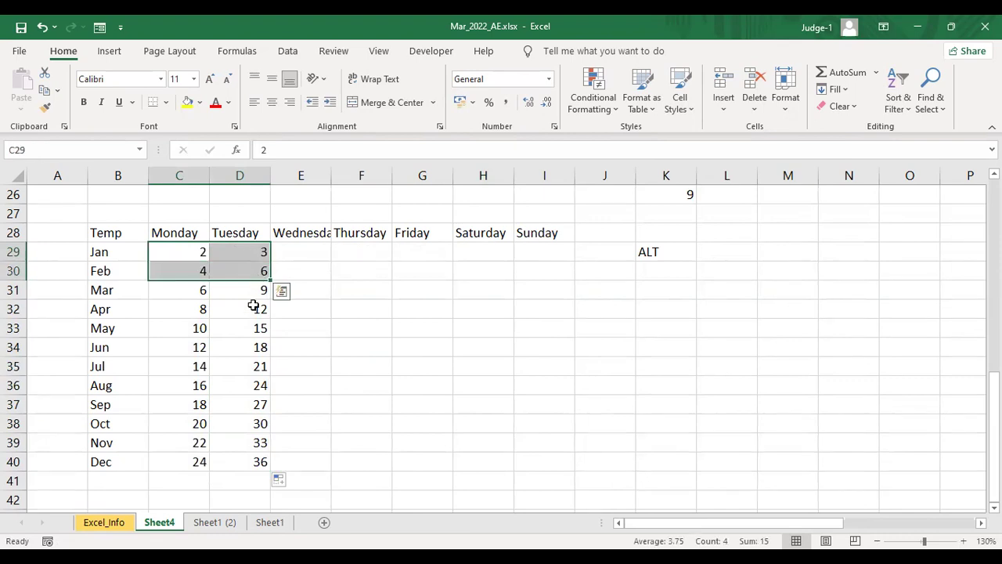
drag(272, 279, 569, 308)
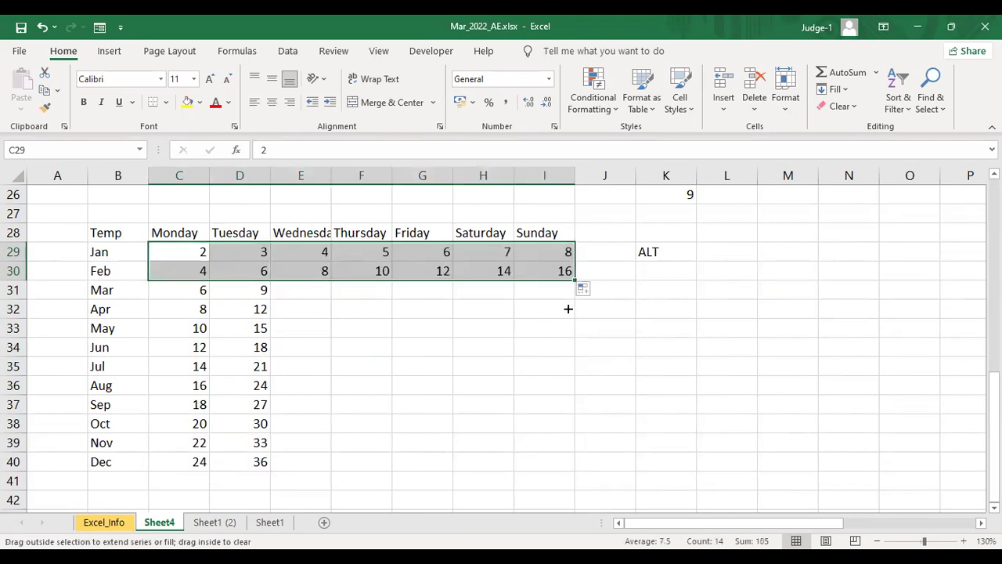
drag(557, 464, 680, 461)
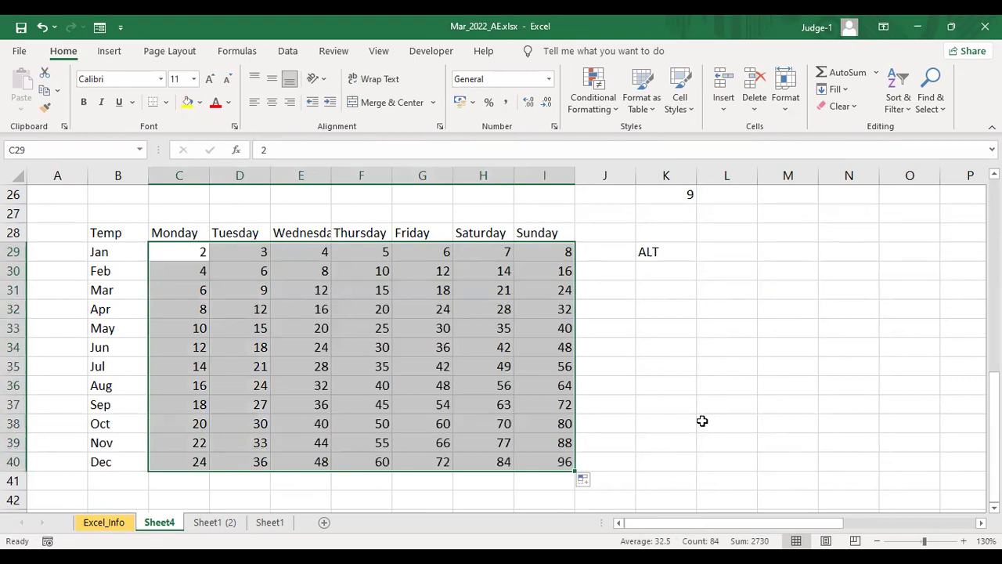
key(Delete)
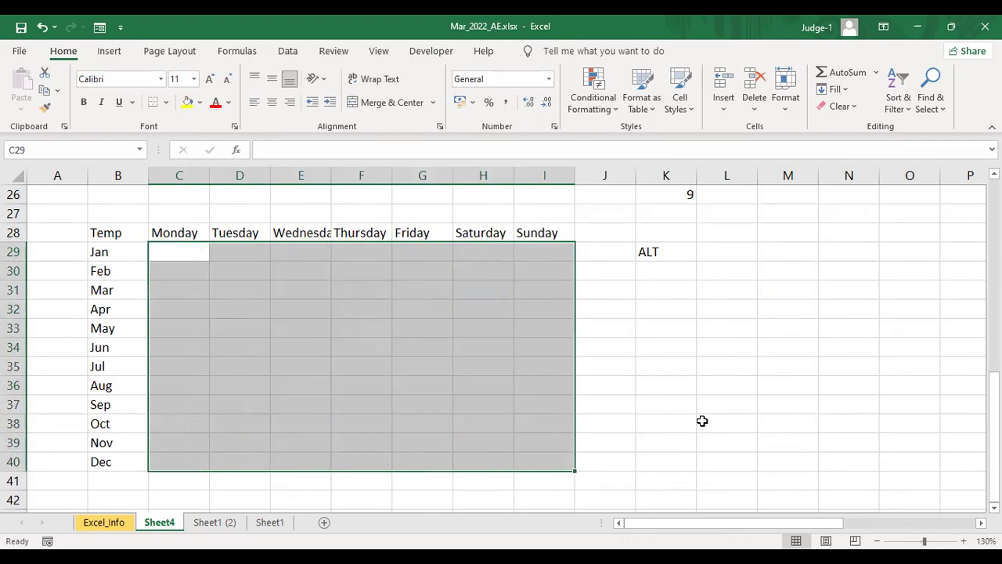
click(668, 405)
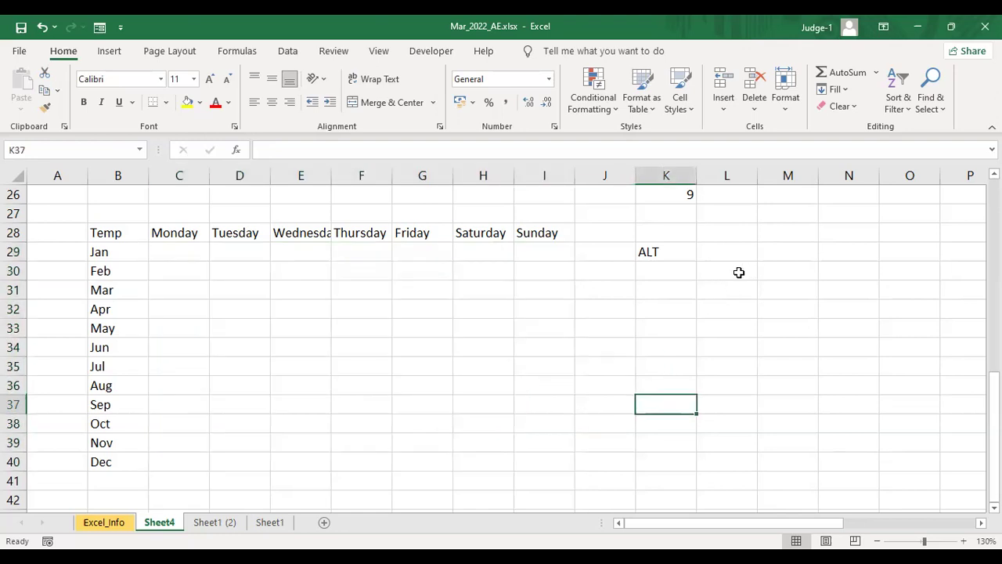
Enter 5 in L30 and 6 in L31, outside the temperature table
click(738, 273)
text(5)
key(Return)
text(6)
key(Return)
drag(739, 271, 738, 289)
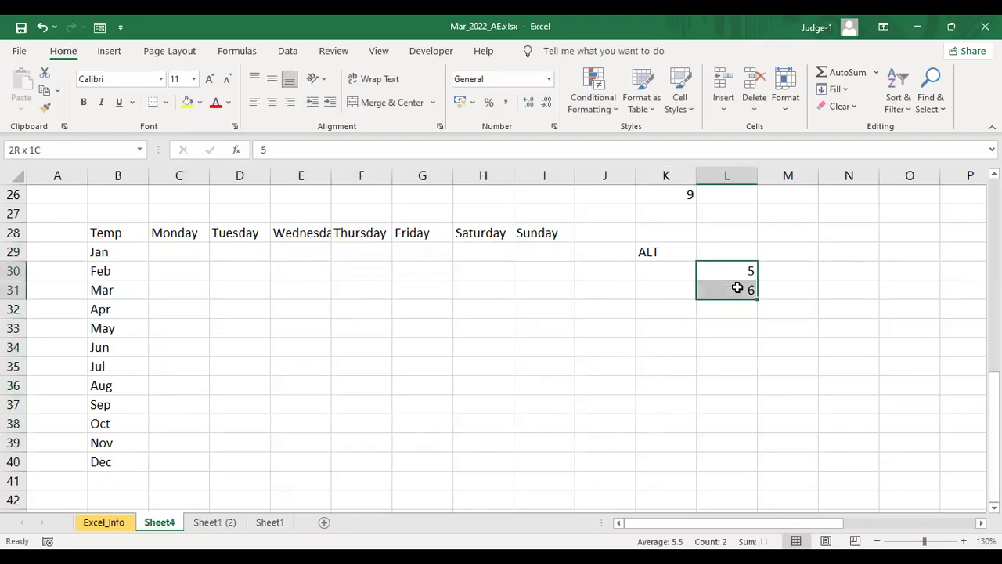
click(787, 344)
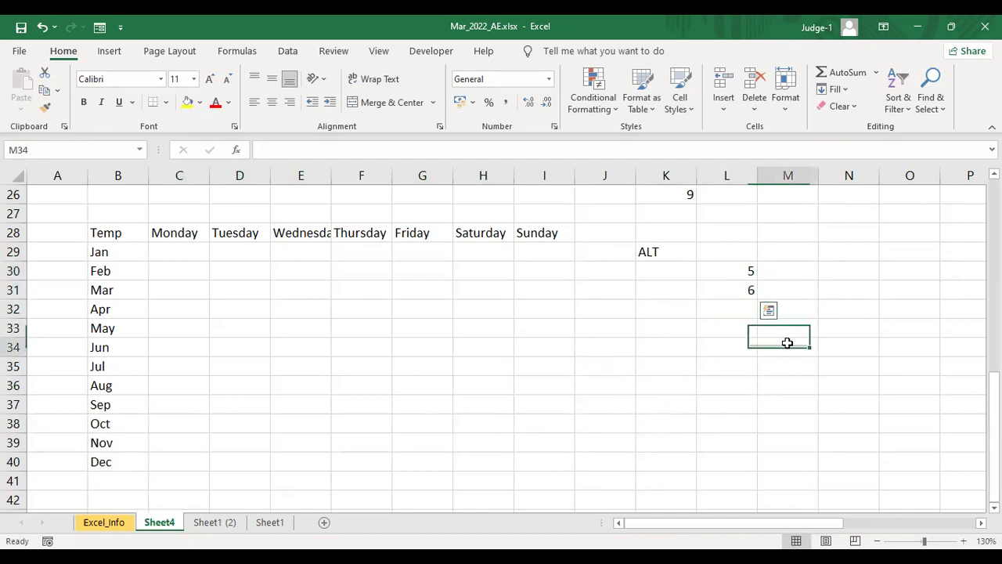
Enter 2 and 4 as the Monday values for Jan and Feb in C29:C30
click(186, 256)
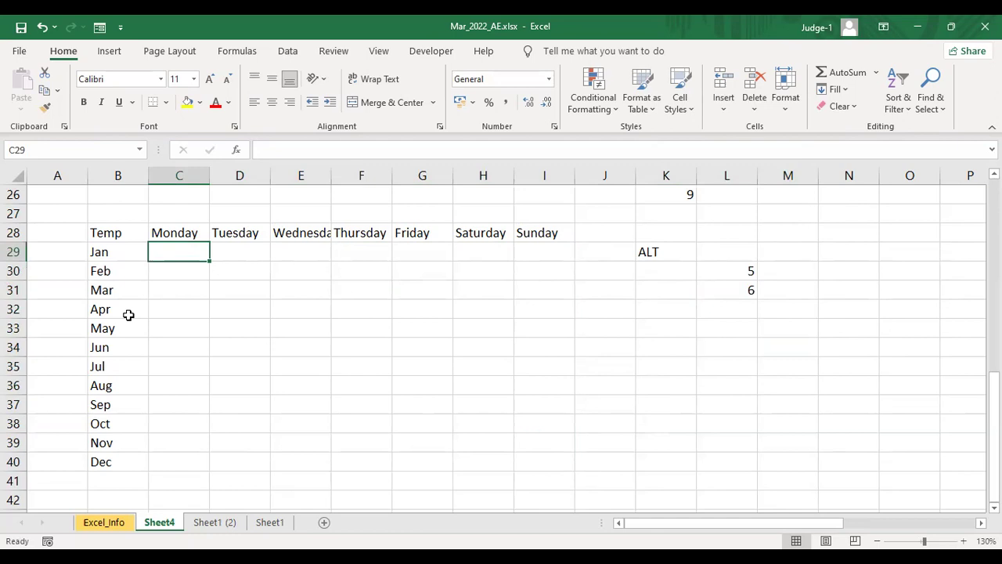
text(2)
key(Return)
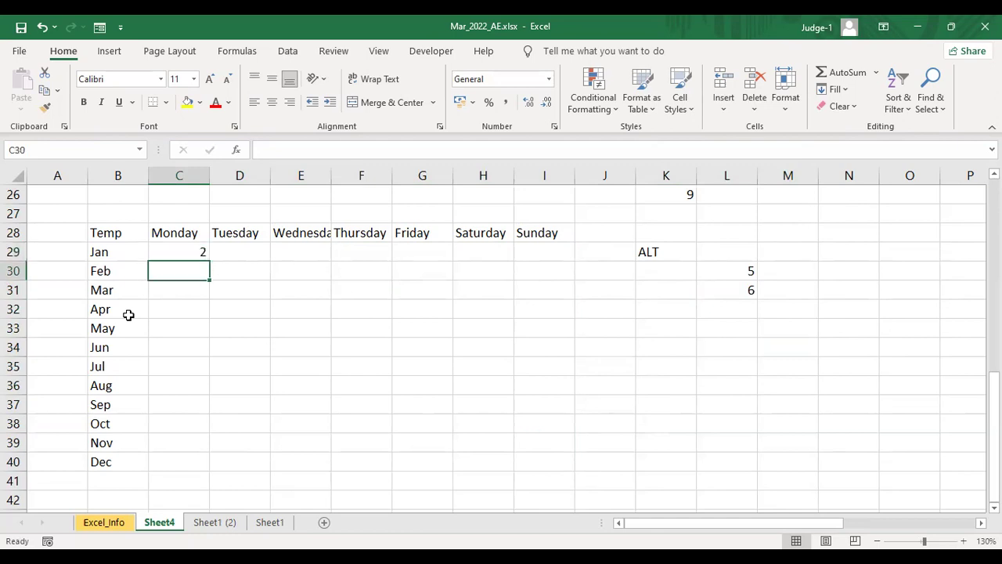
text(4)
key(Return)
Enter 5 and 6 as the Tuesday values for Jan and Feb in D29:D30
key(Up)
key(Up)
key(Right)
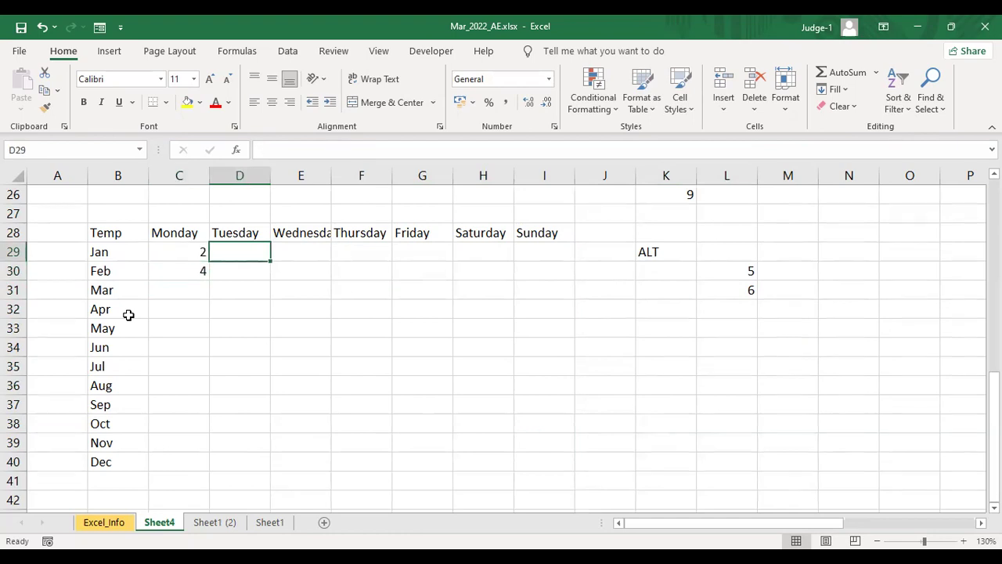
text(5)
key(Return)
text(6)
key(Return)
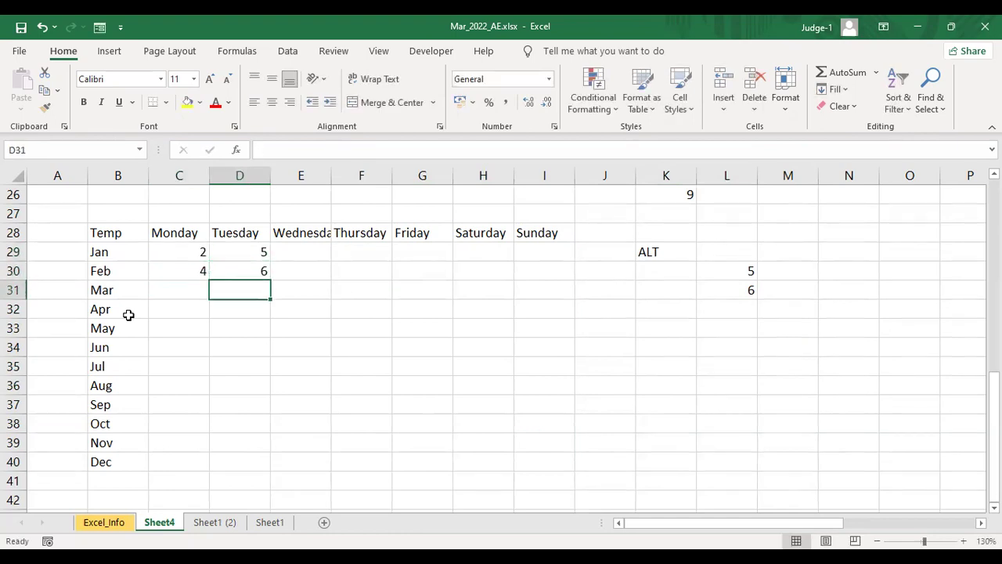
click(453, 320)
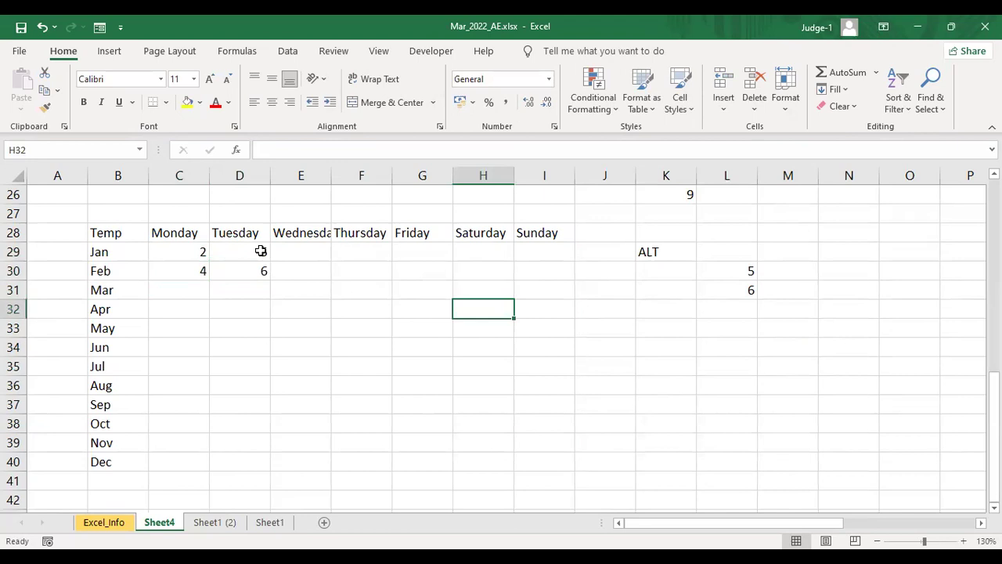
Fill the number series from C29:D30 across to the Sunday column and down to the Dec row, covering C29:I40
click(196, 249)
drag(196, 249, 349, 277)
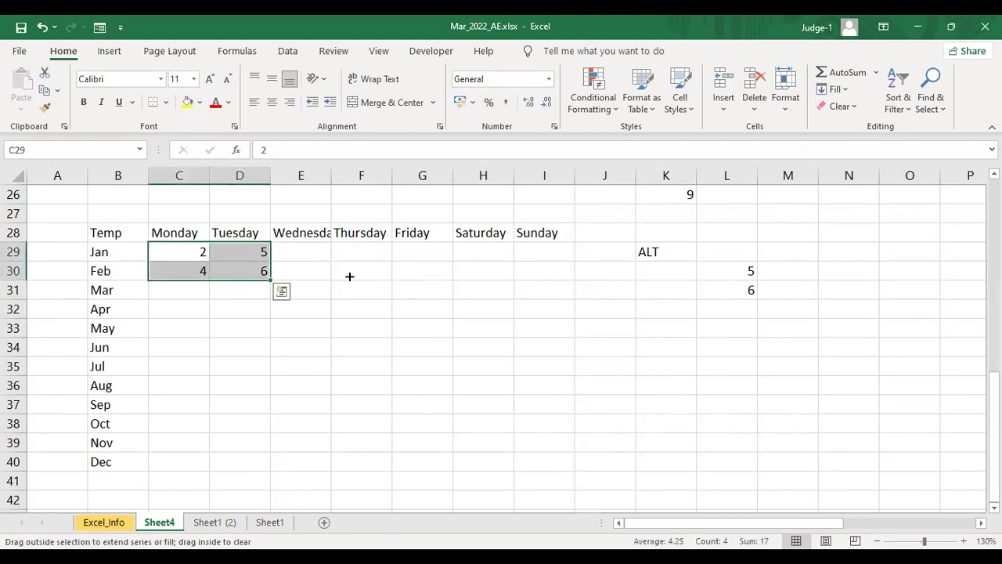
drag(553, 270, 576, 295)
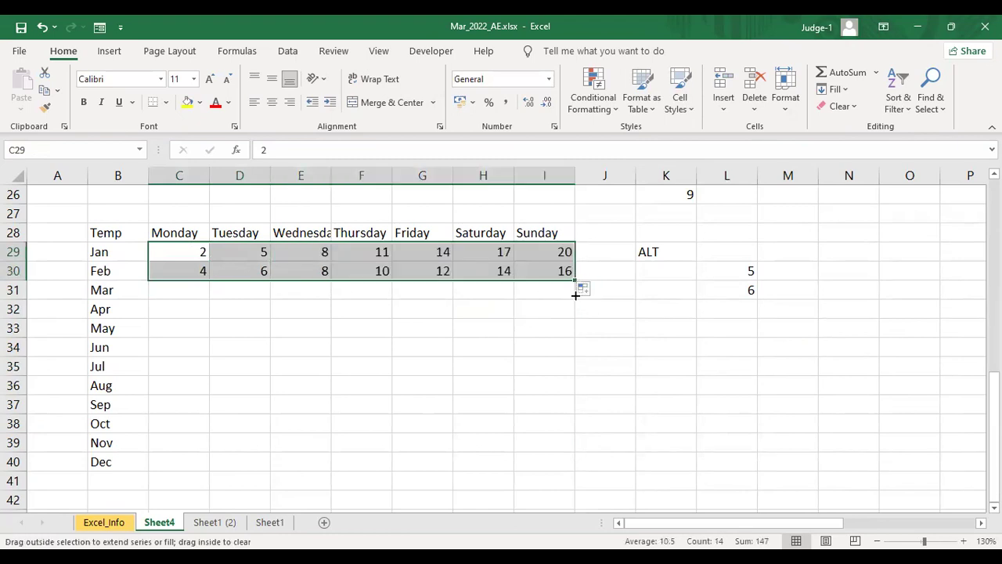
drag(571, 467, 571, 471)
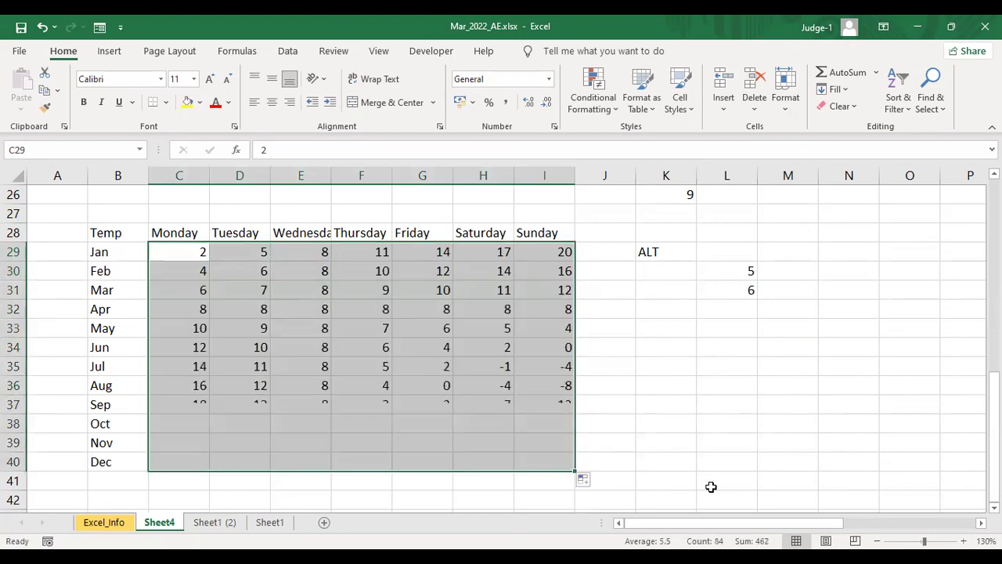
click(740, 454)
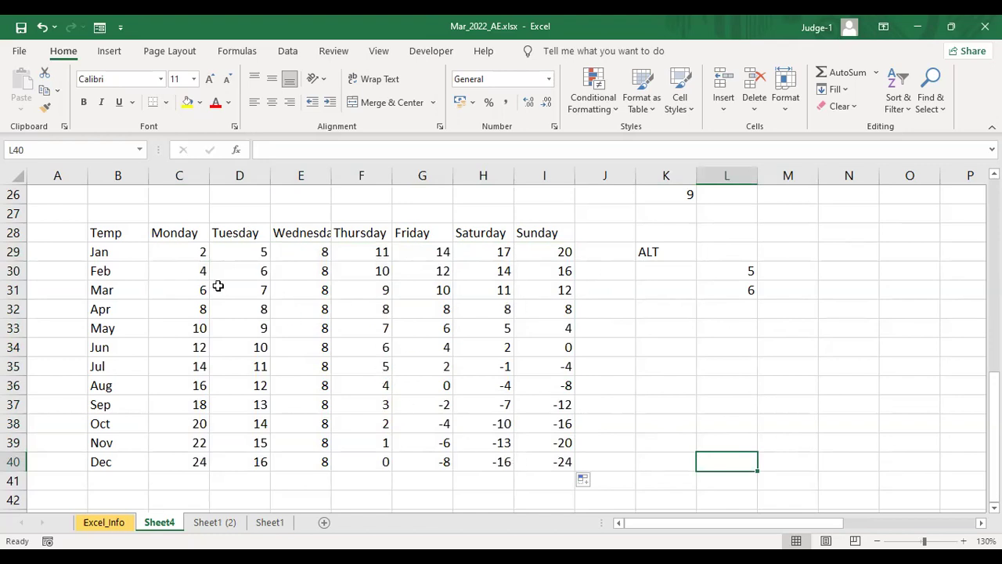
drag(174, 232, 291, 237)
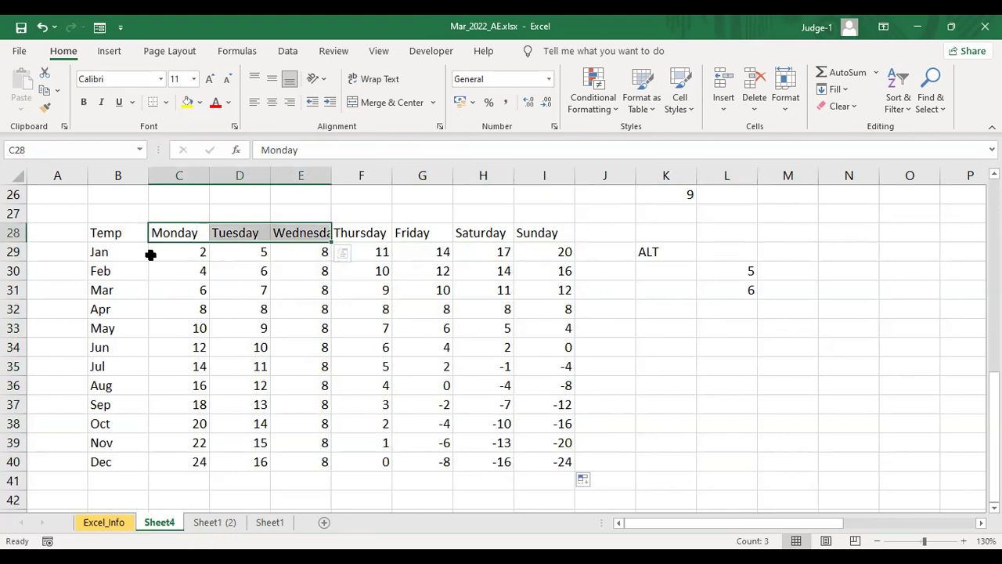
click(108, 258)
drag(181, 252, 550, 257)
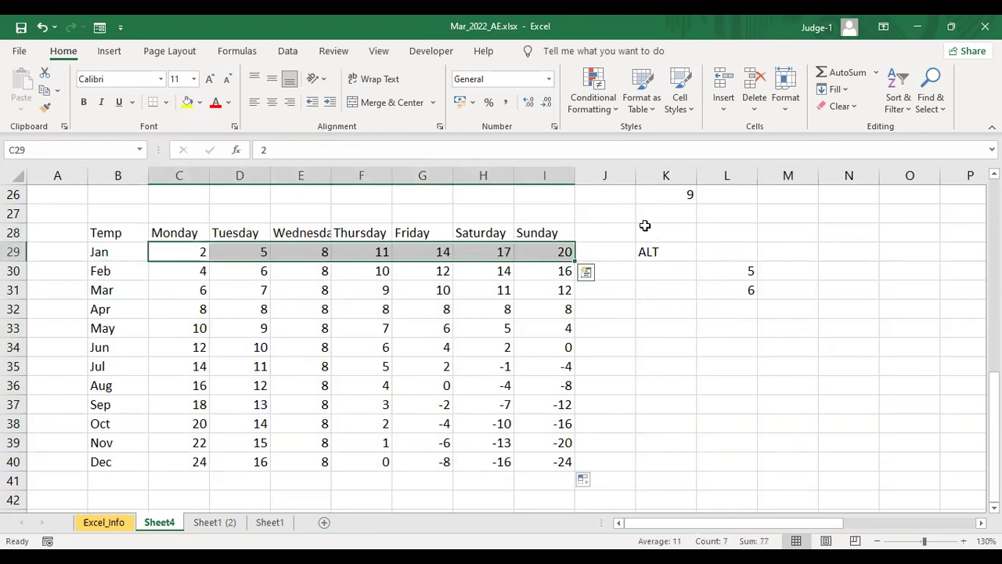
click(418, 353)
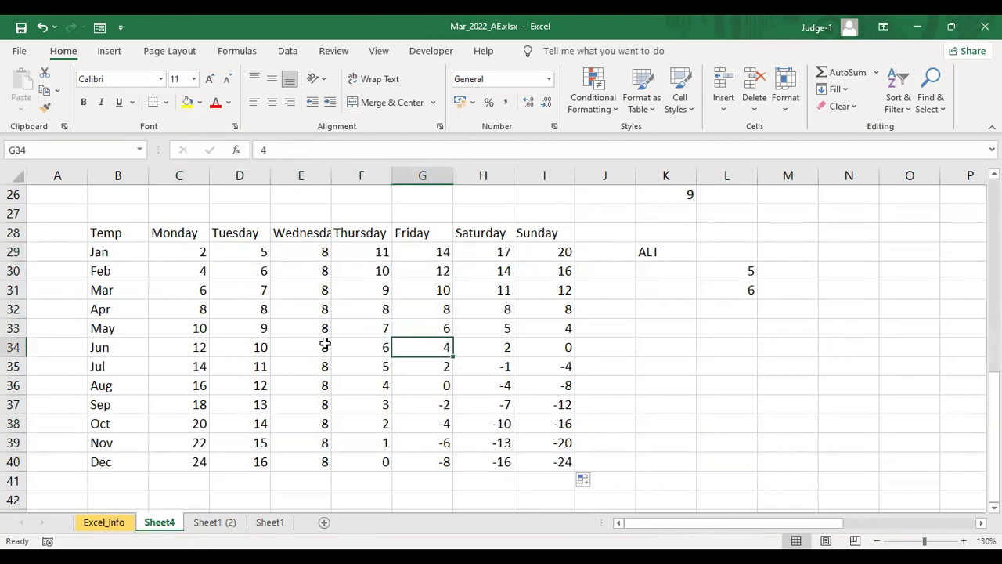
Apply the Rotate Text Up orientation to the weekday headings in C28:I28
drag(176, 231, 552, 233)
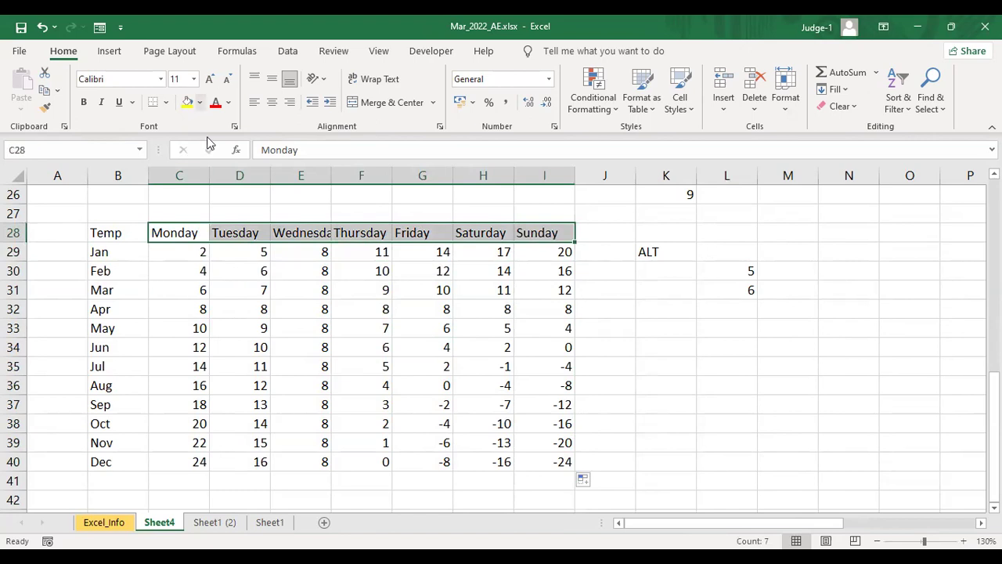
scroll(196, 174, up, 1)
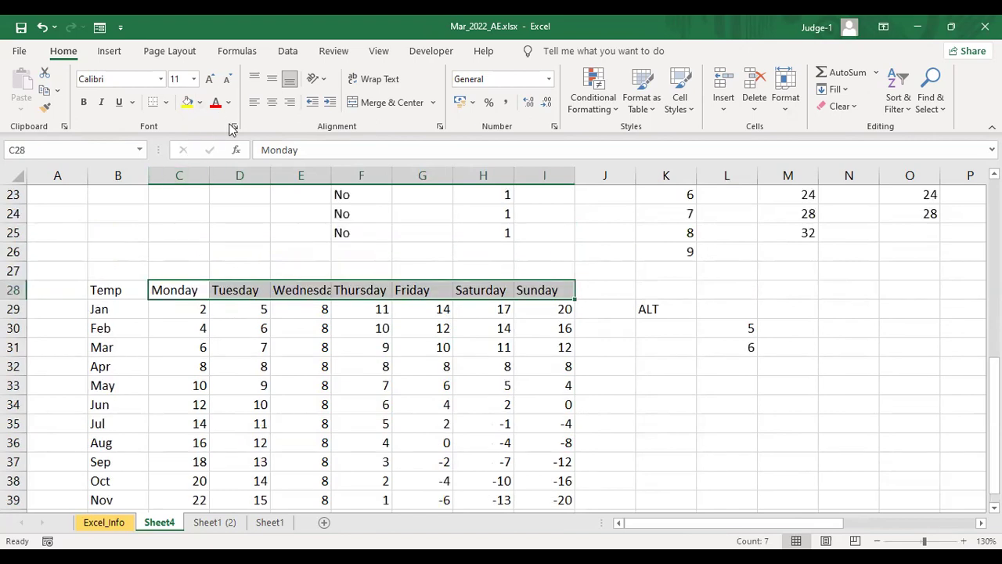
click(325, 81)
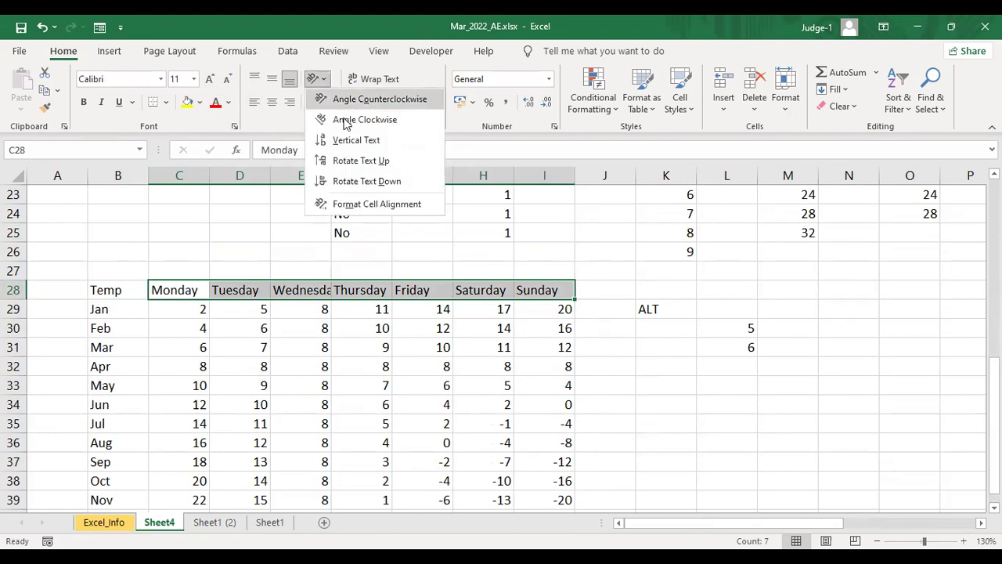
click(354, 161)
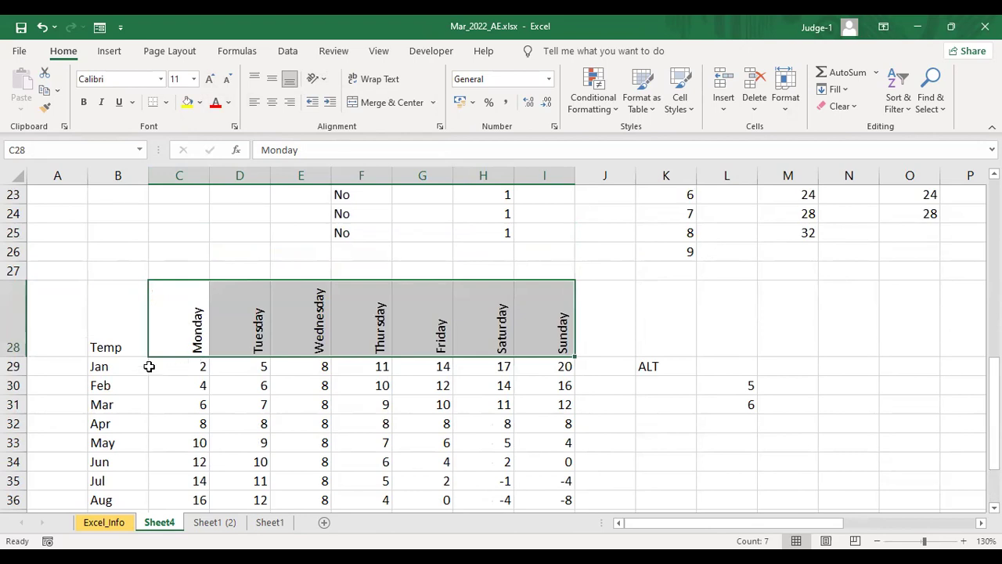
Try narrowing the Monday column to suit its rotated heading, and undo the width change
scroll(149, 366, down, 1)
drag(206, 179, 169, 179)
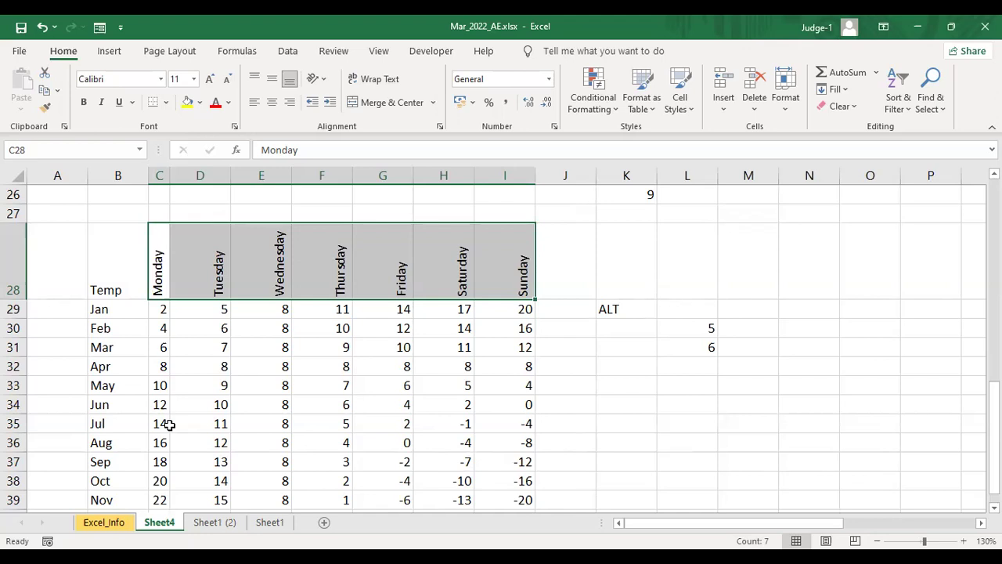
key(ctrl+z)
key(ctrl+q)
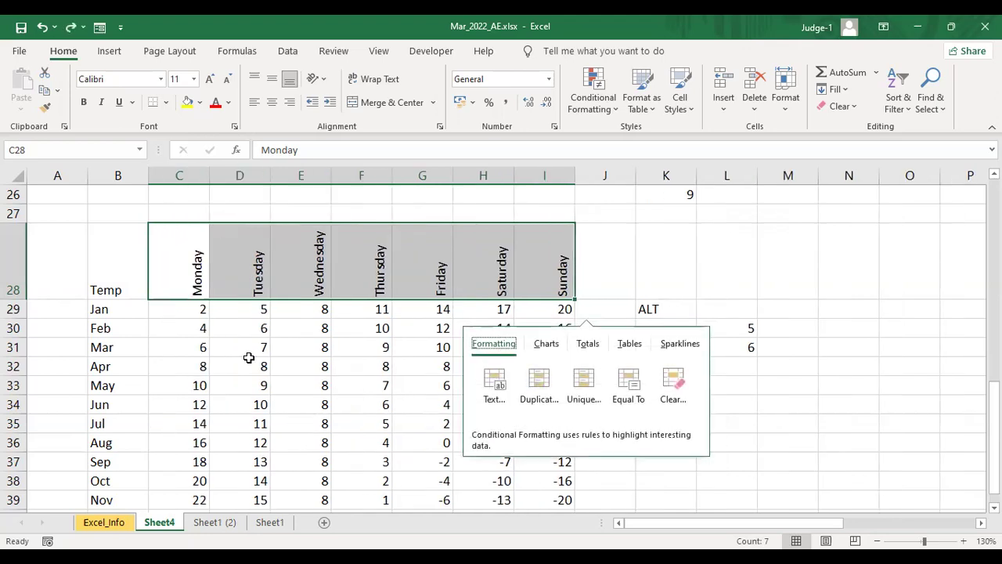
click(708, 332)
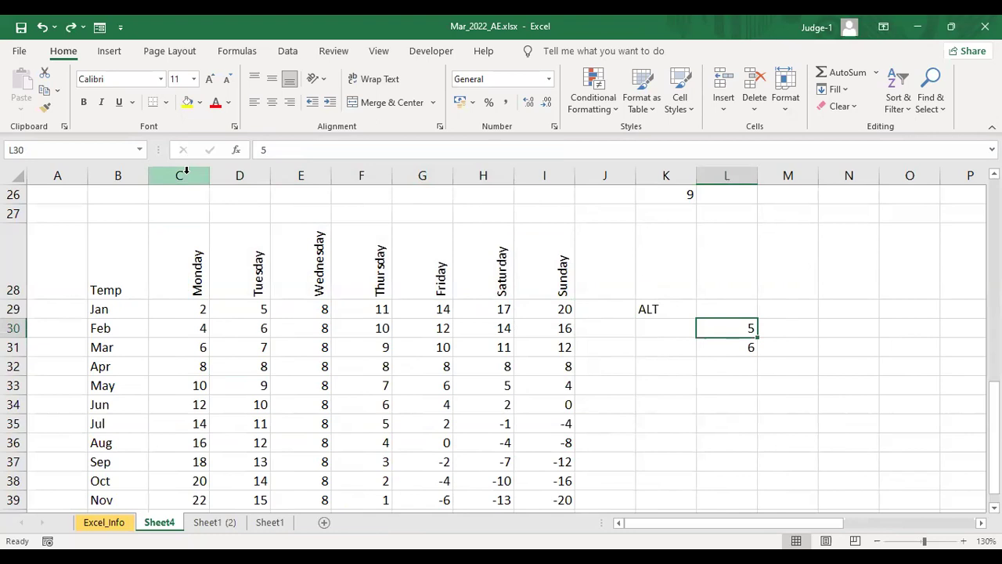
Select the weekday columns starting from column C
drag(188, 174, 231, 176)
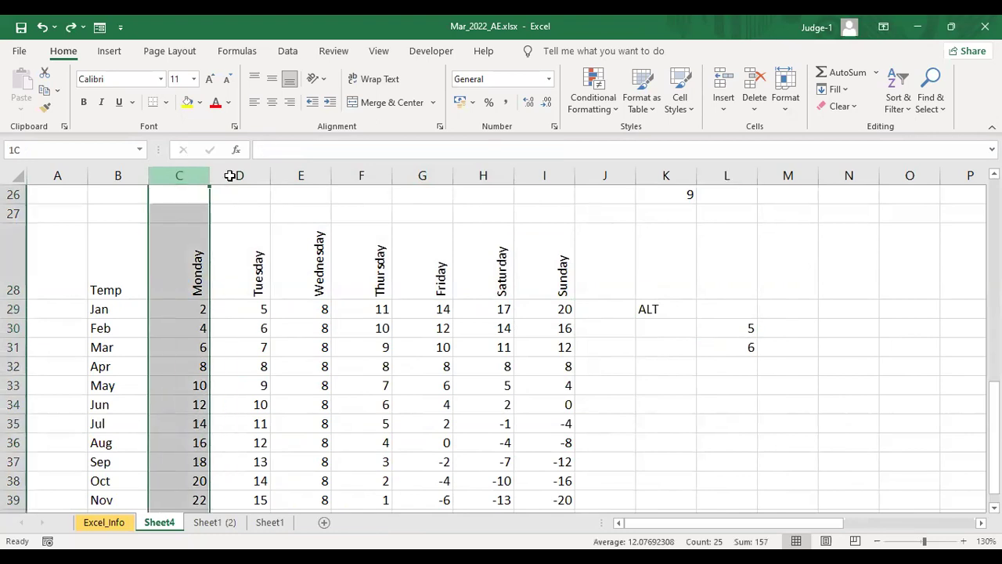
Set the width of columns C through I to 5
key(ctrl+shift+Right)
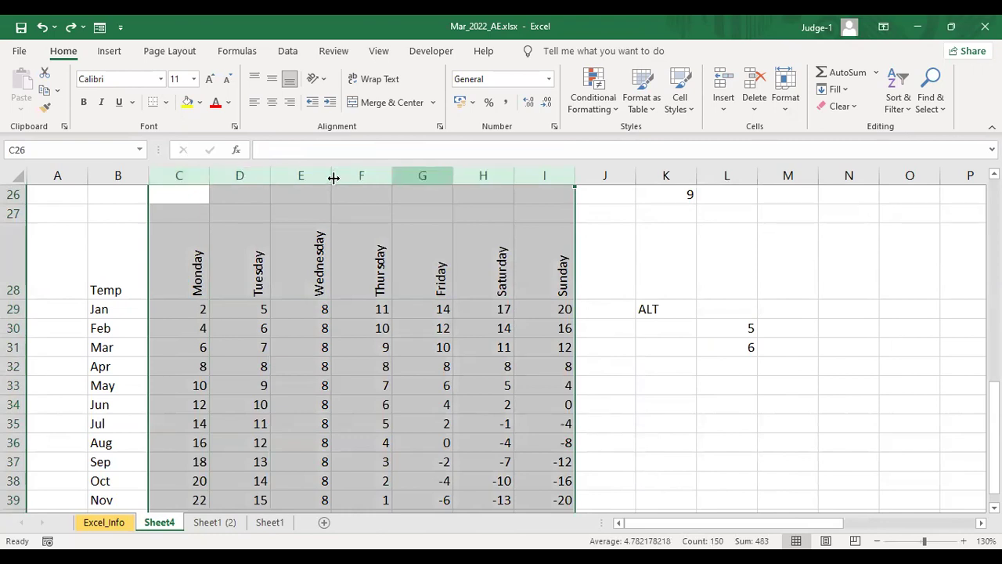
right_click(424, 177)
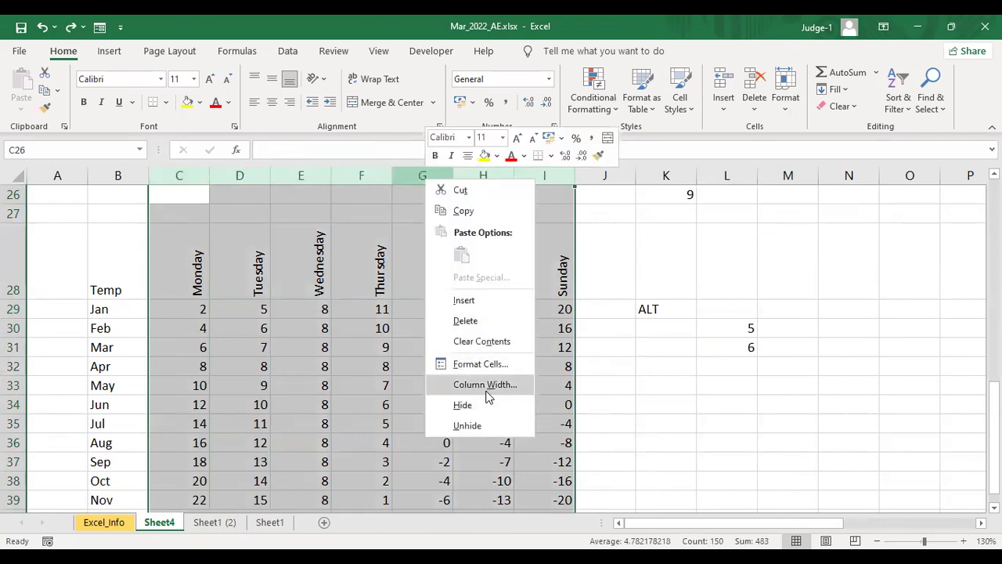
click(491, 385)
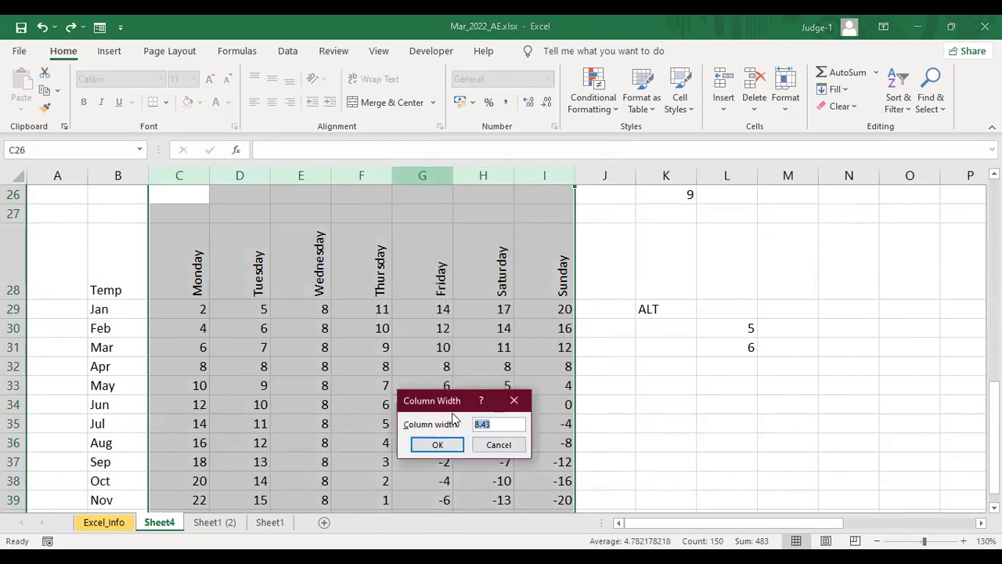
drag(441, 403, 445, 244)
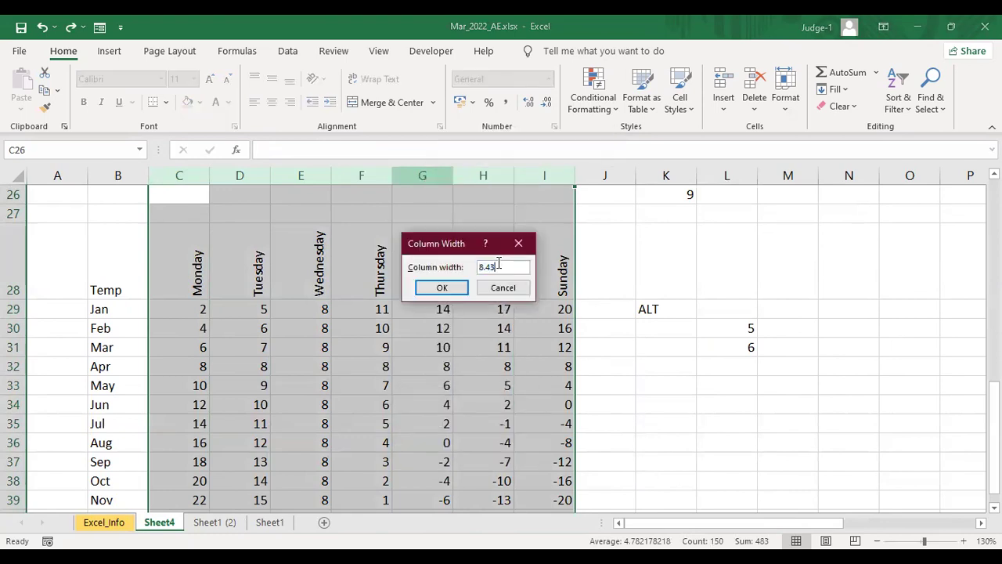
text(5)
key(Return)
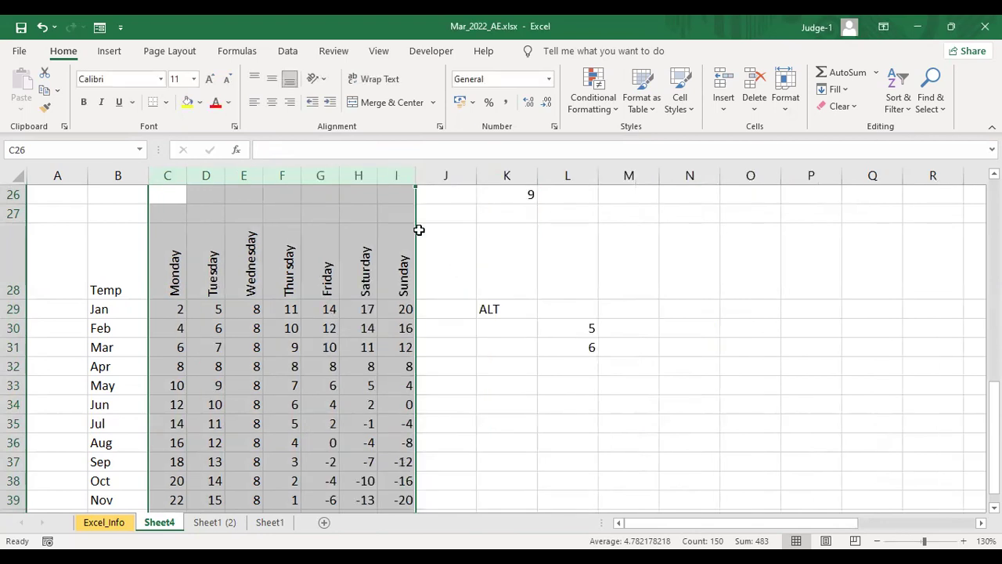
Narrow columns C through I to a width of 3
right_click(321, 177)
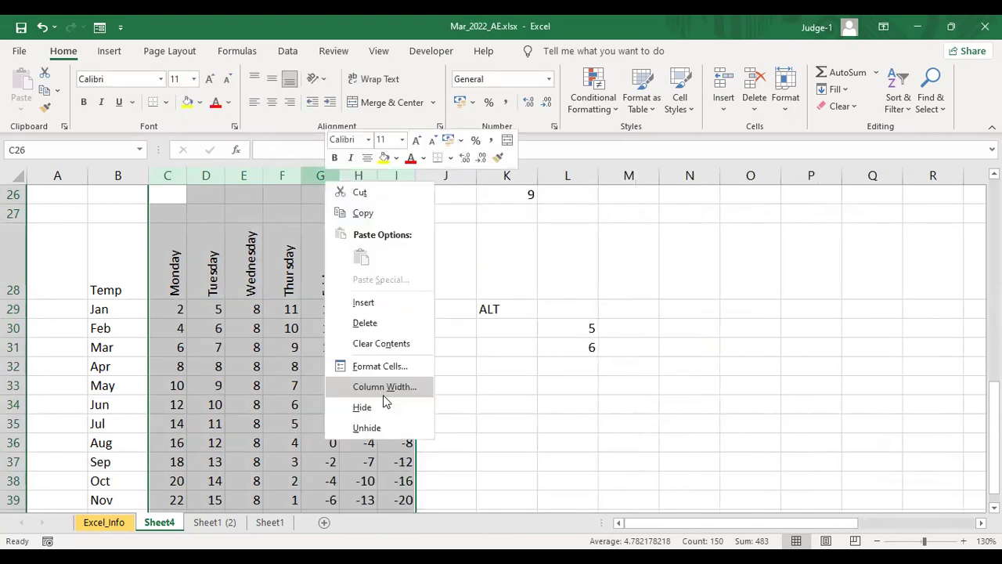
click(421, 391)
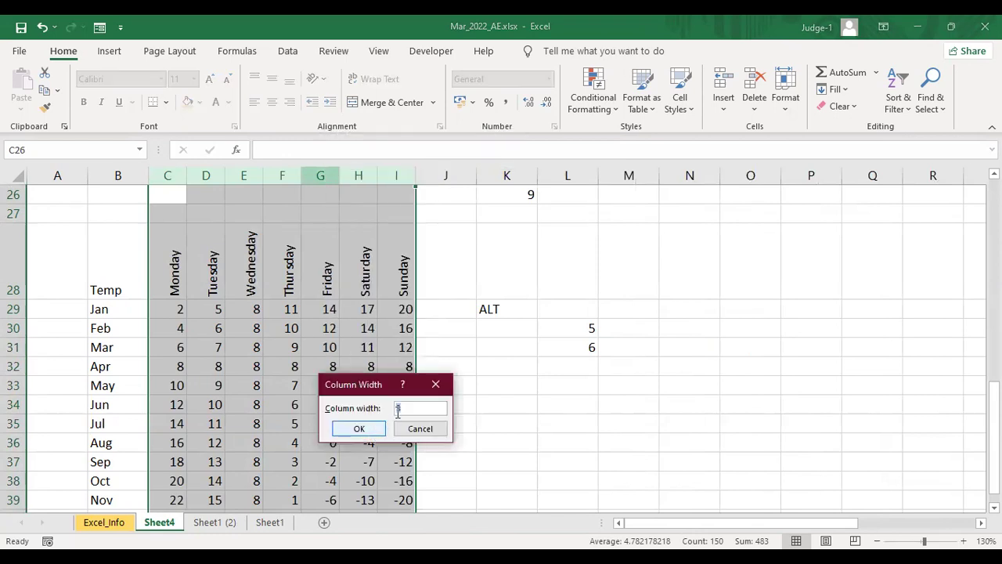
text(3)
key(Return)
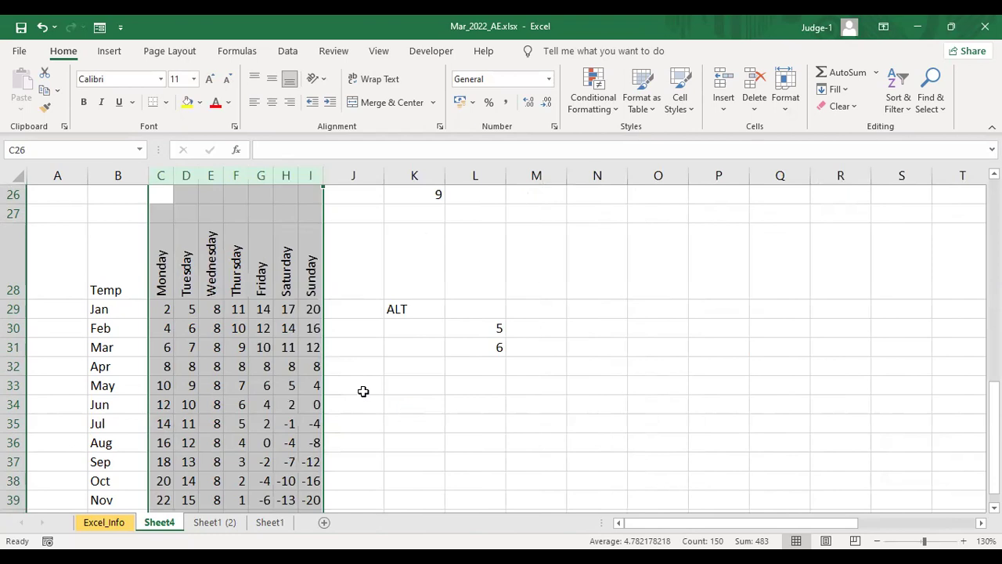
click(473, 423)
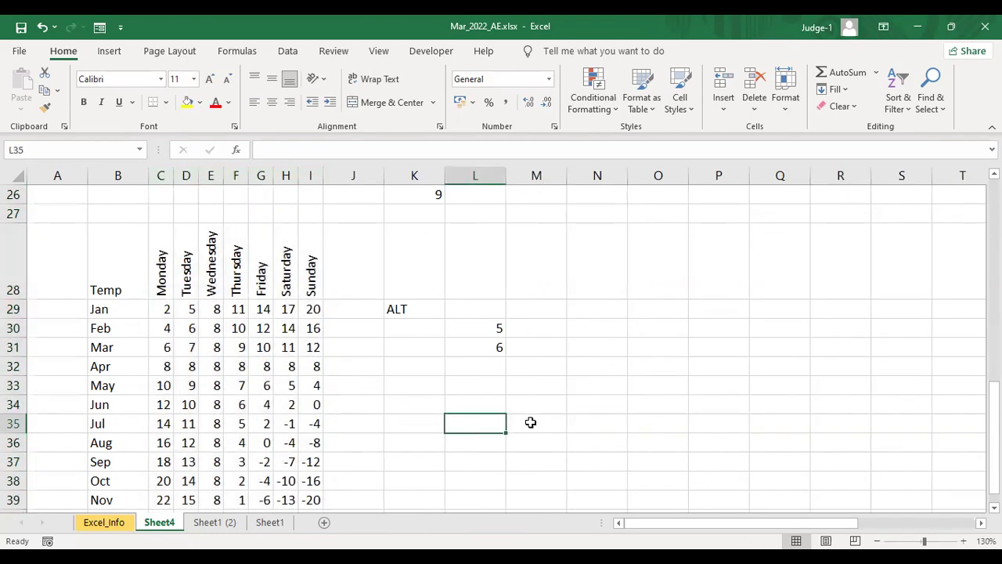
click(339, 197)
key(ctrl+space)
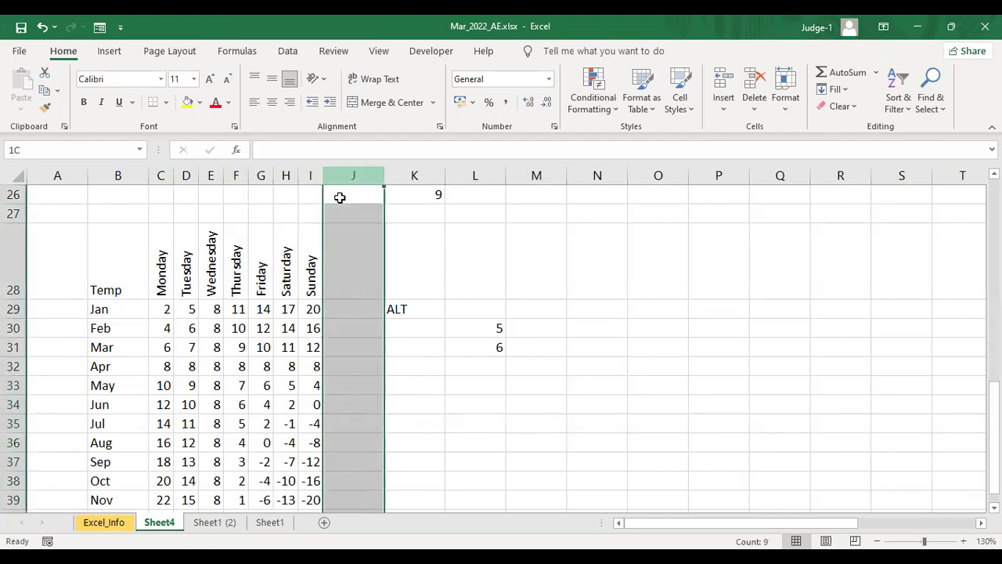
key(ctrl+shift+Right)
drag(598, 424, 536, 424)
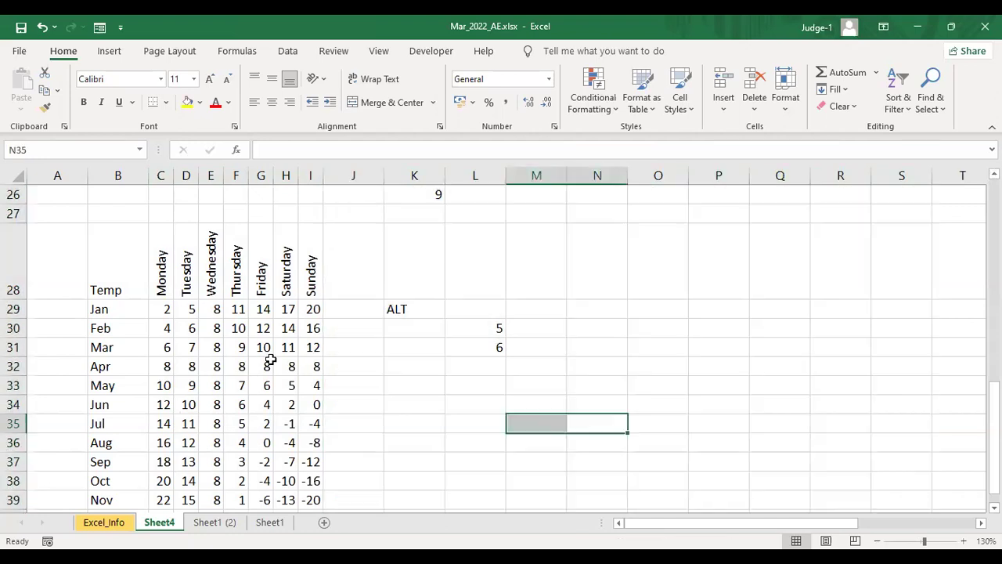
Extend the weekday headings in row 28 from Sunday in I28 through to column X as a fill series
click(309, 285)
drag(324, 298, 339, 297)
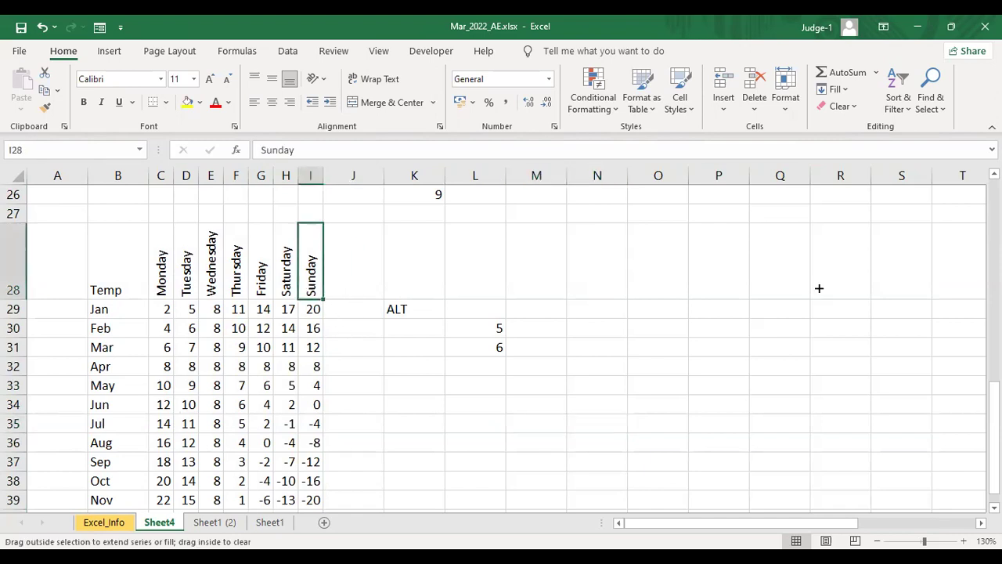
drag(1001, 293, 849, 289)
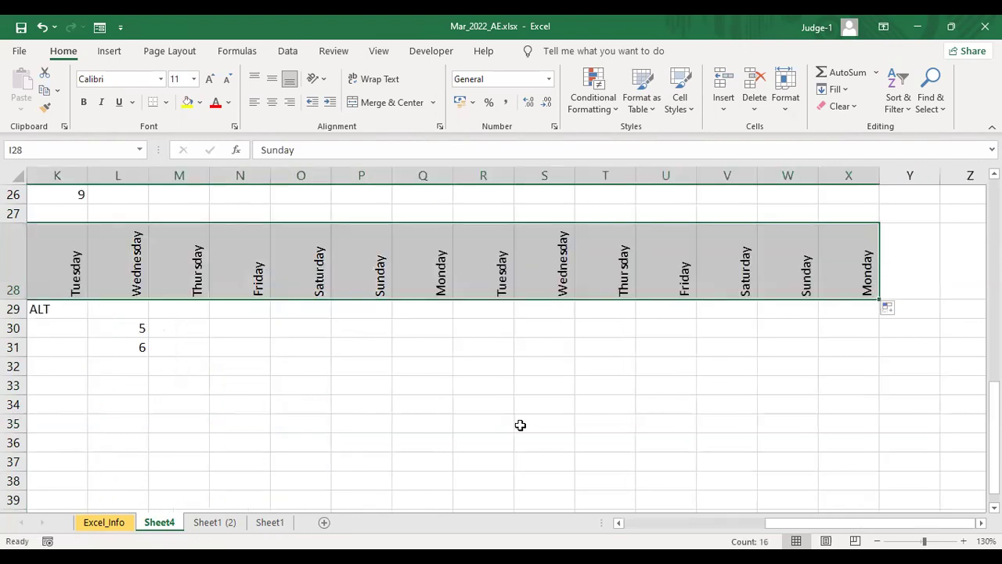
click(520, 426)
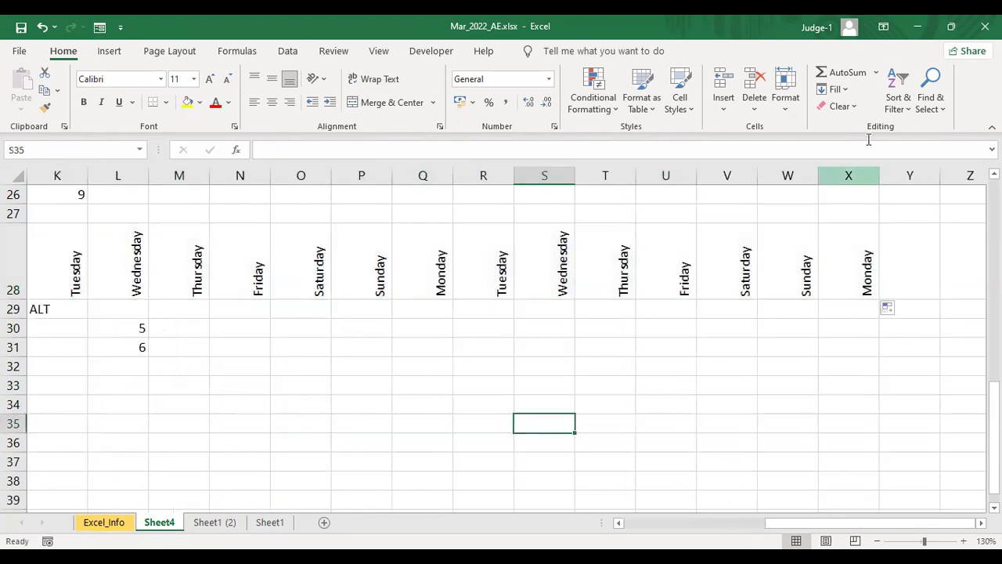
Set the width of the newly filled weekday columns J through X to 3
click(849, 176)
drag(83, 211, 217, 216)
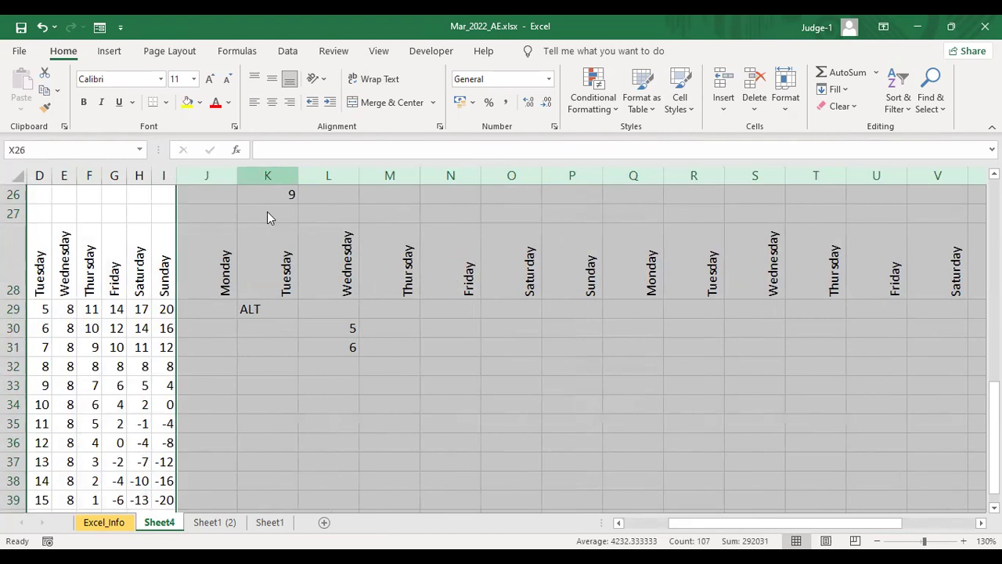
right_click(267, 177)
key(Return)
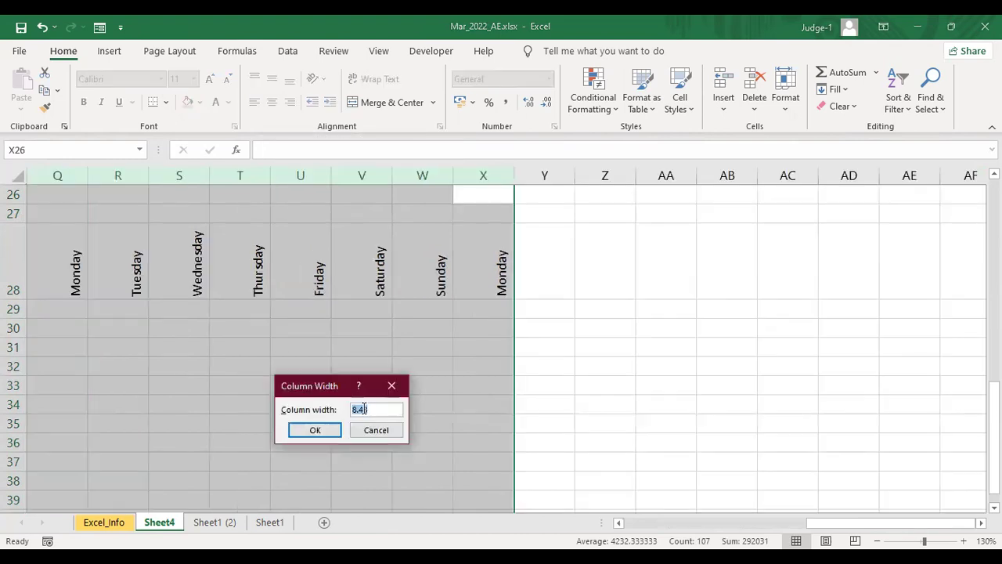
text(3)
key(Return)
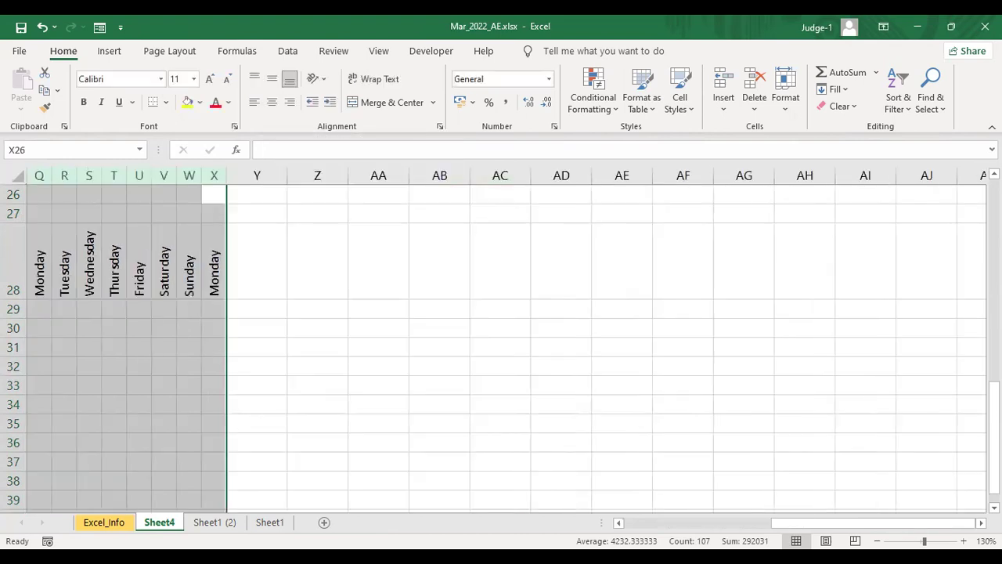
drag(708, 531, 662, 530)
click(436, 449)
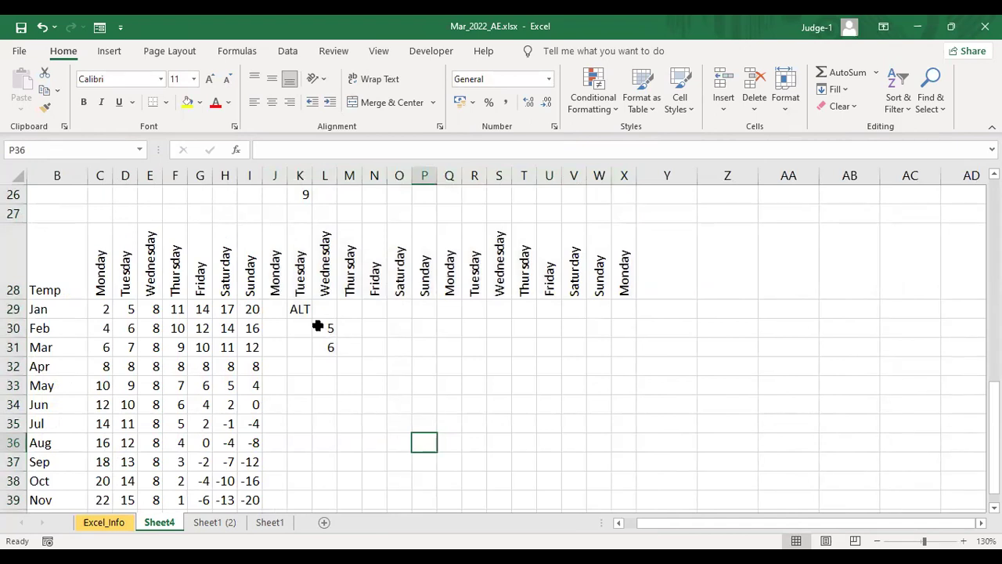
Clear the leftover entries in cells J29:N32 beneath the new weekday headings
drag(282, 307, 369, 376)
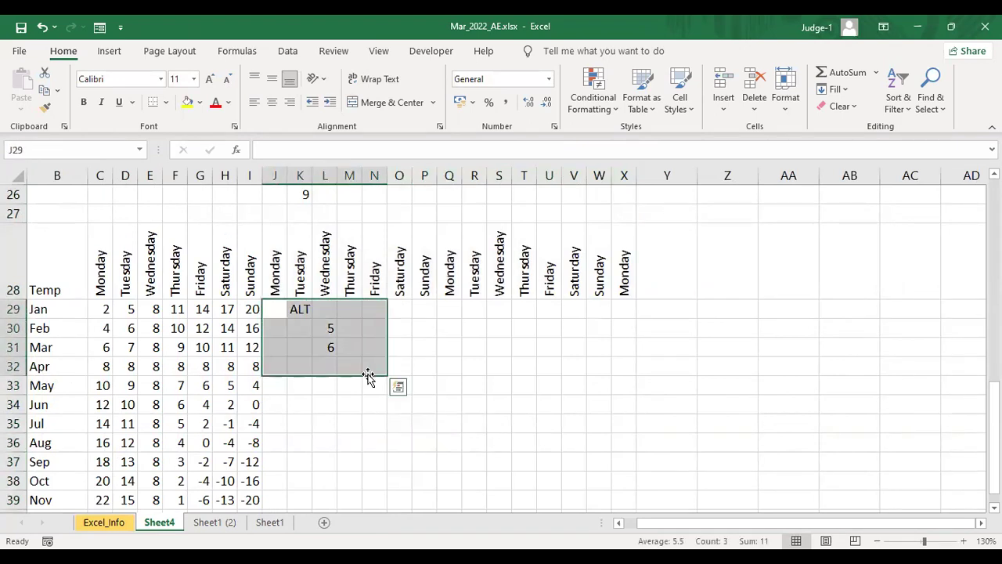
key(Delete)
drag(680, 529, 666, 530)
click(360, 427)
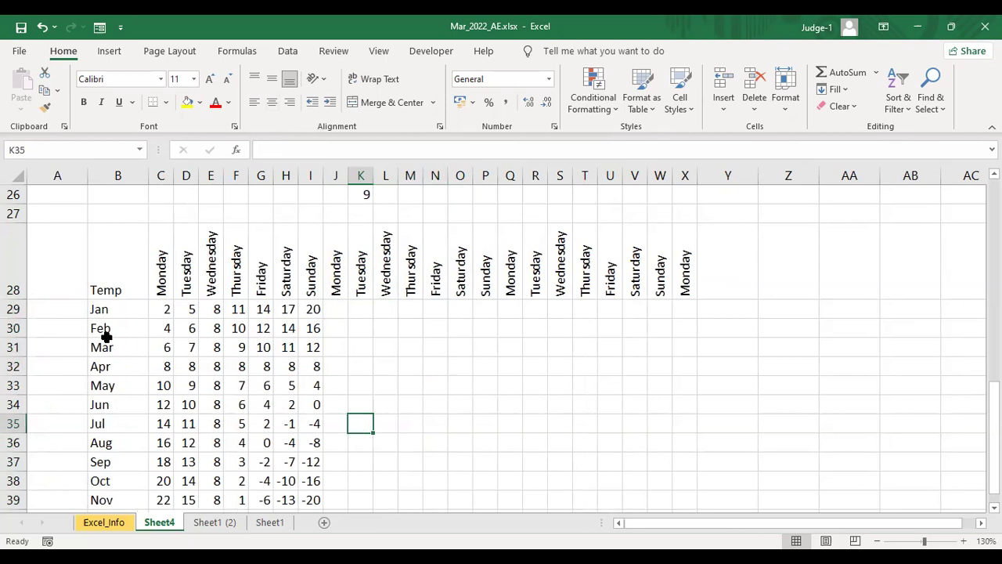
Examine the table's weekday headings, month labels, Temp corner cell and the first January and February values
click(157, 272)
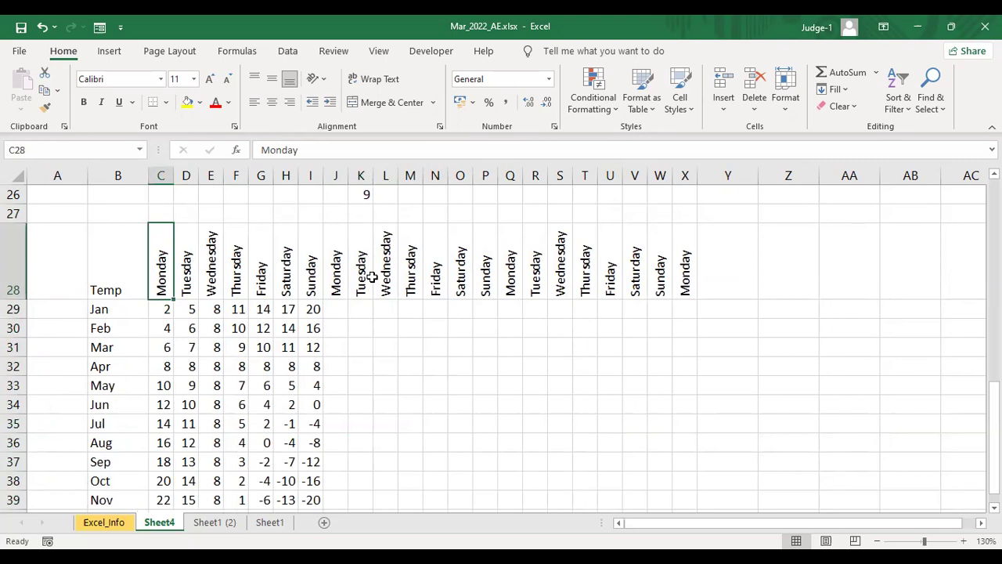
drag(110, 309, 112, 498)
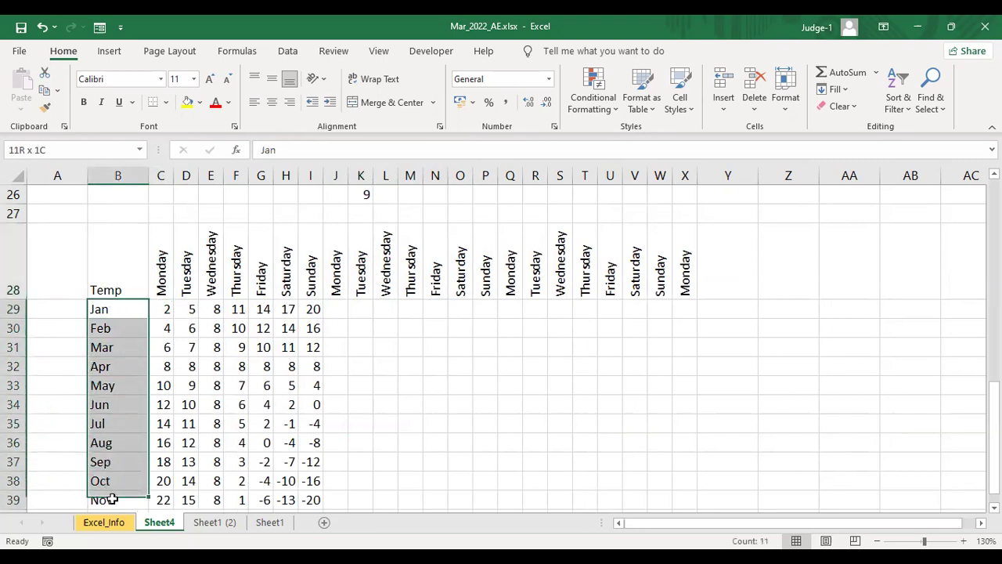
click(305, 461)
click(112, 274)
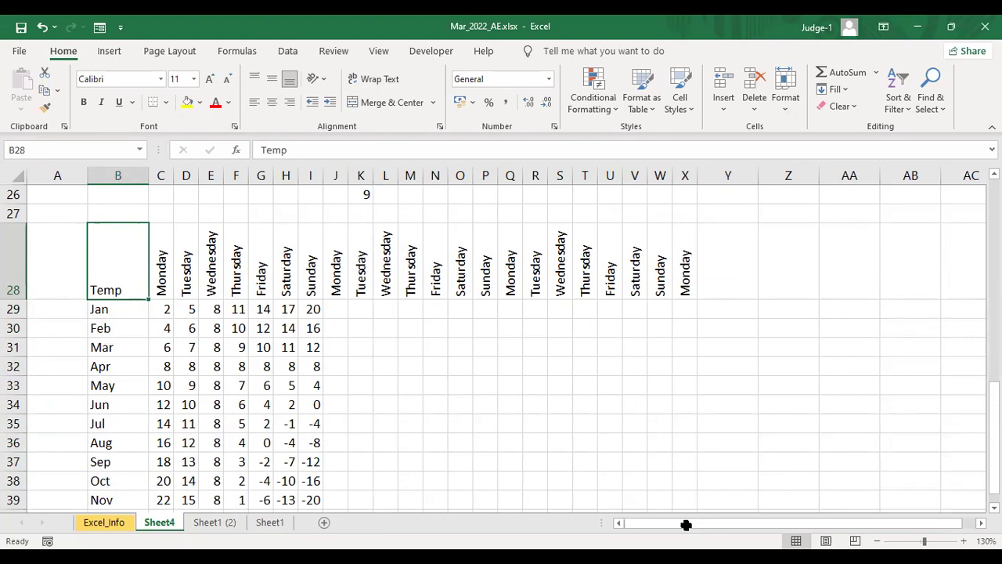
click(166, 312)
click(194, 313)
click(168, 332)
click(187, 328)
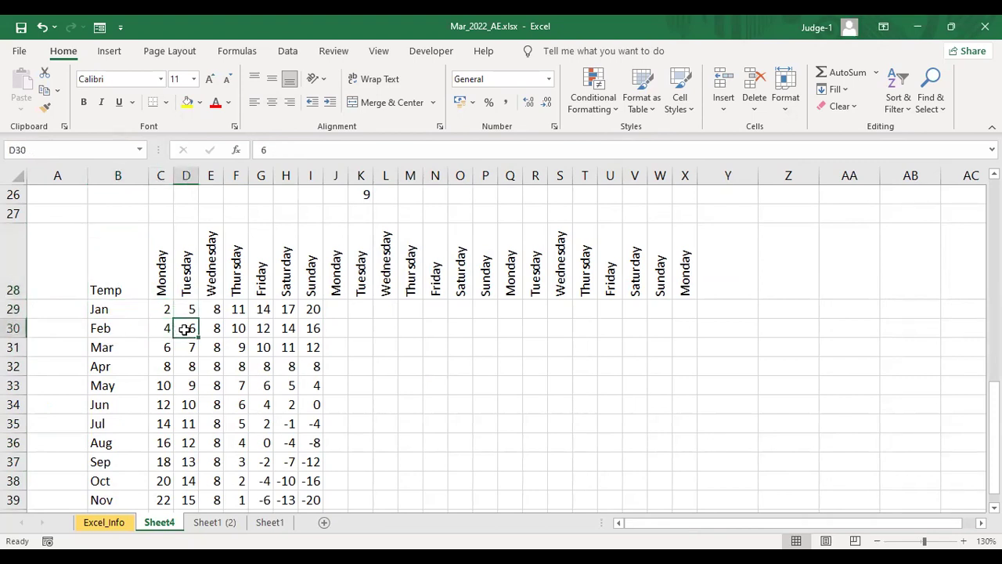
Fill the temperature series across to column X and down through December, covering C29:X40
drag(163, 311, 712, 348)
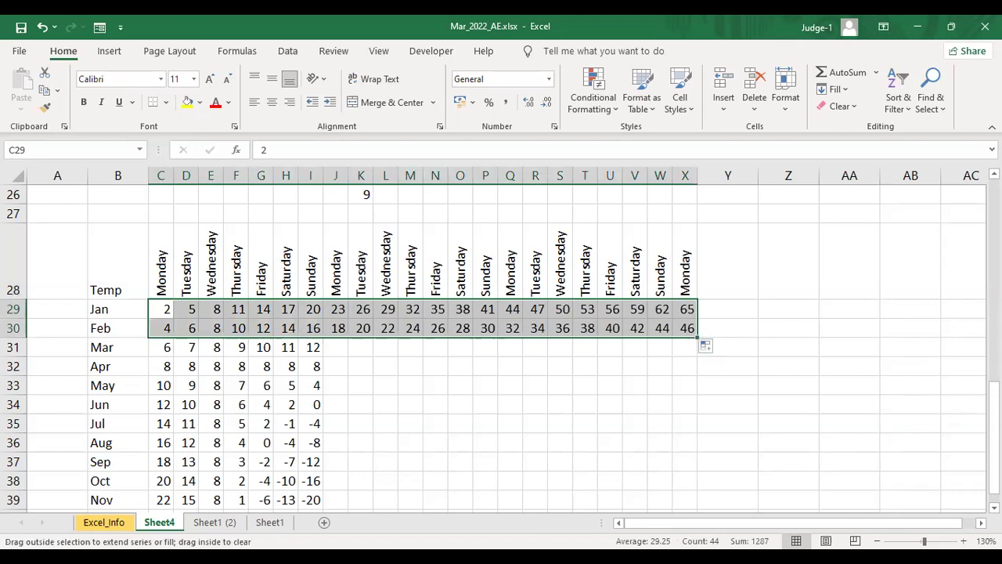
drag(697, 336, 707, 486)
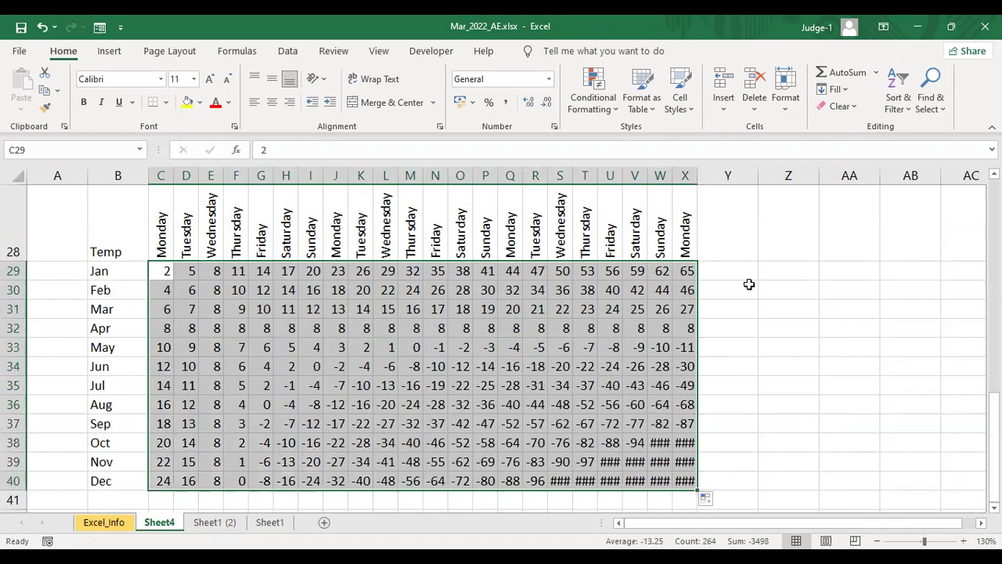
click(736, 400)
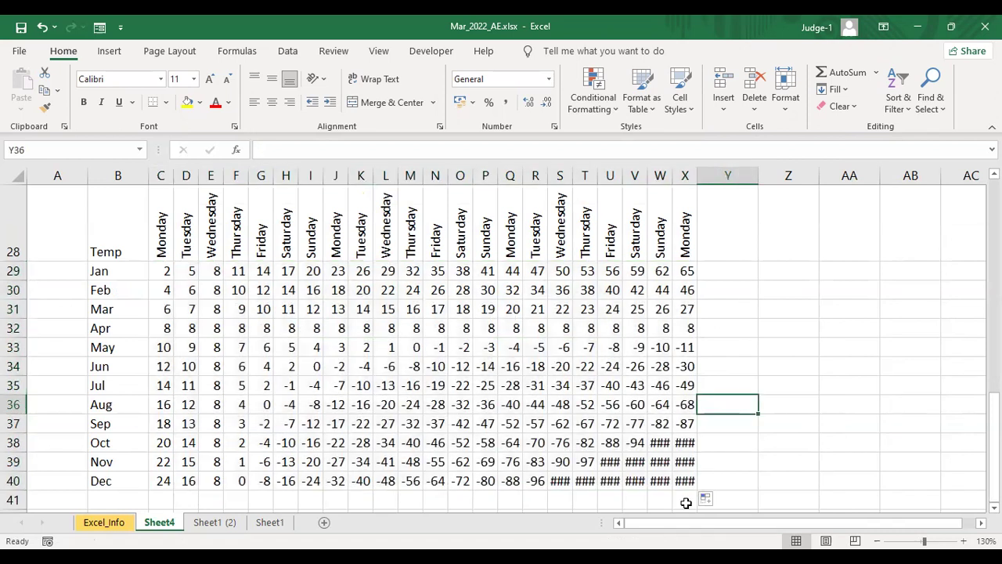
scroll(685, 500, up, 2)
scroll(686, 503, down, 1)
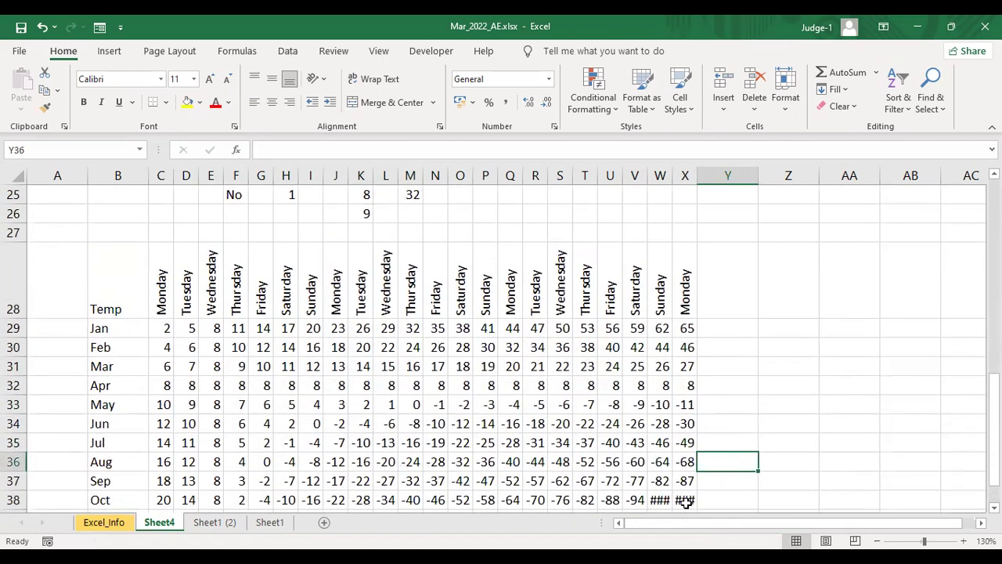
Collapse and restore the ribbon, expanding and collapsing the formula bar in between, with the weekday headings C28:X28 selected
mouse_move(686, 504)
click(992, 126)
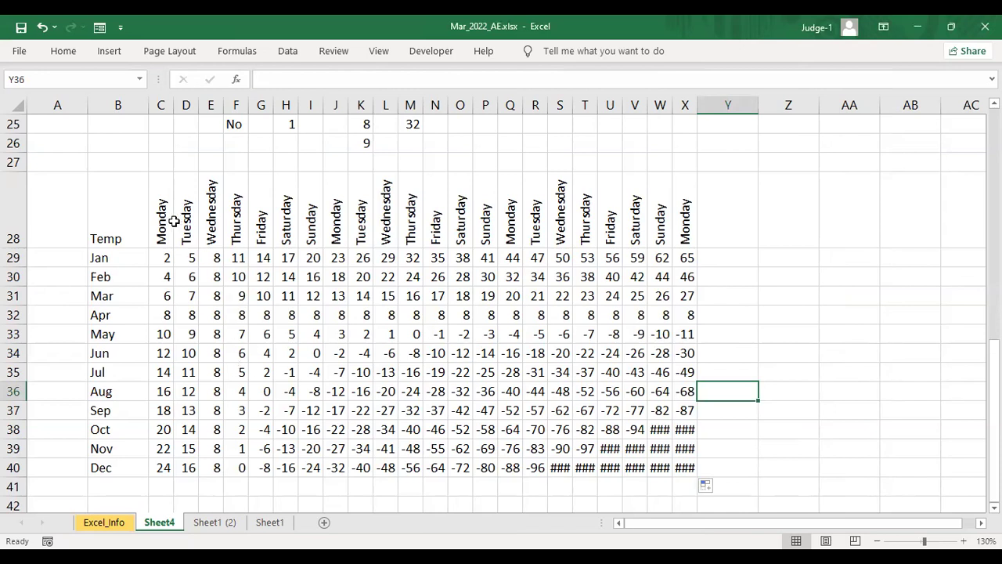
drag(160, 215, 689, 223)
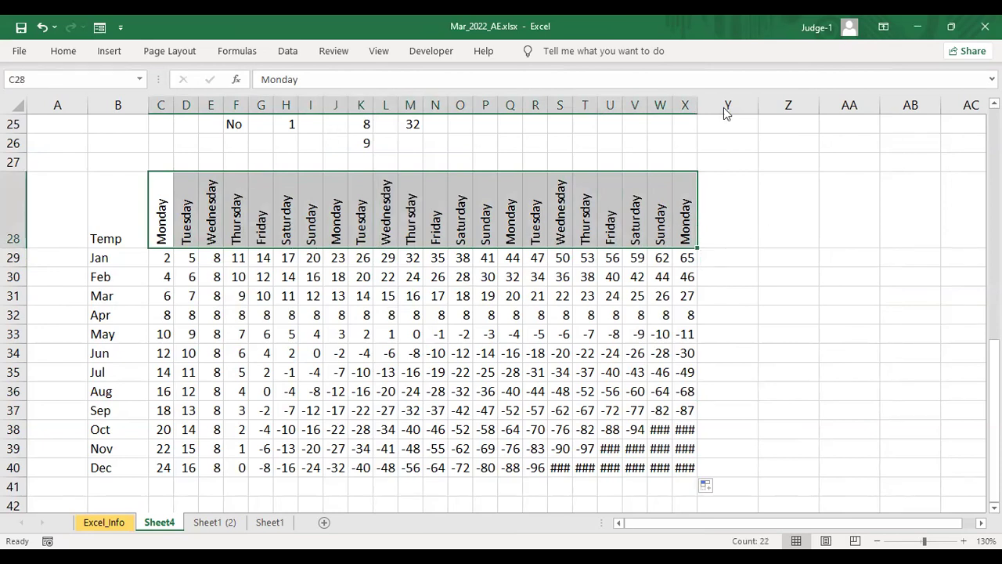
click(992, 79)
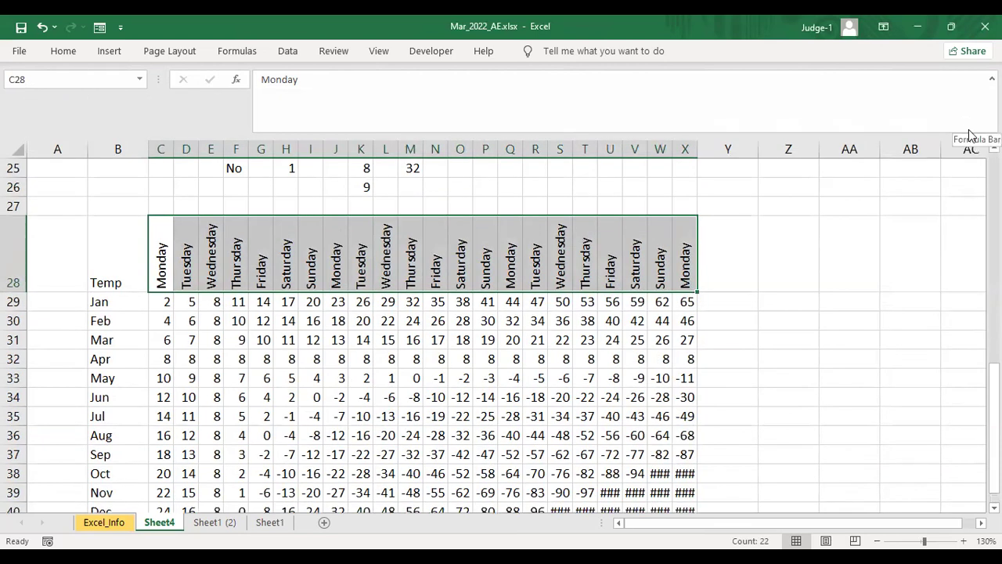
key(ctrl+shift+u)
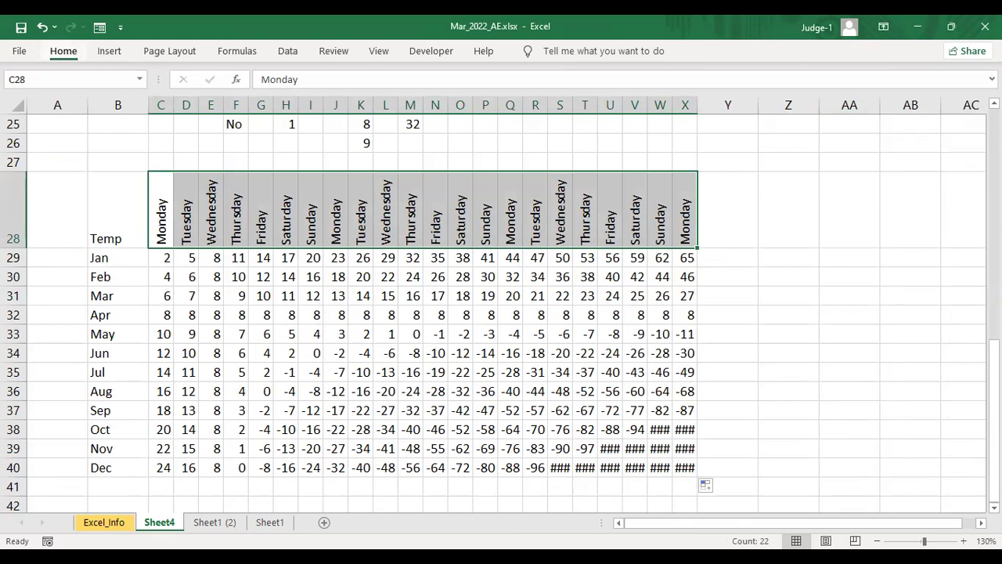
double_click(63, 51)
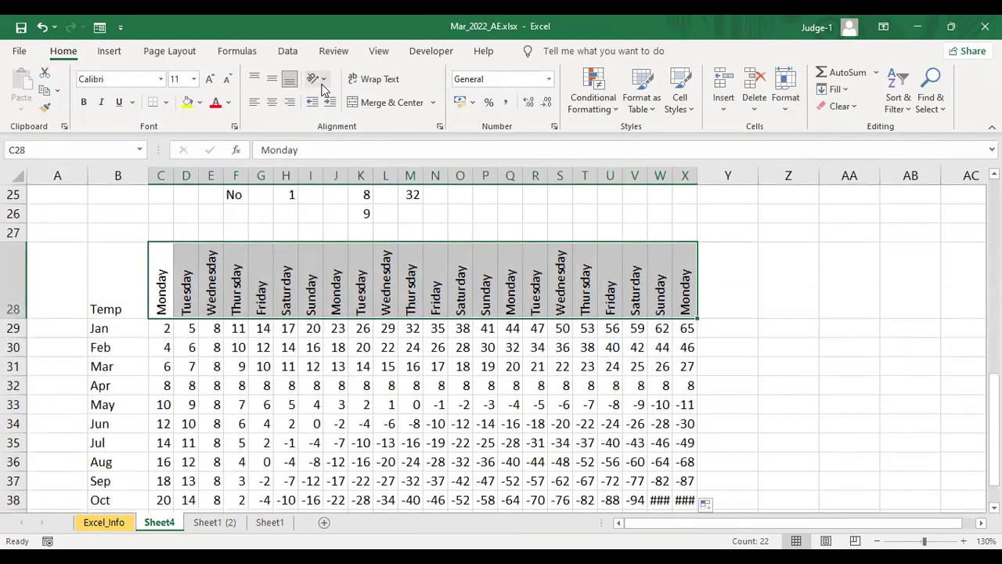
Review the text orientation options for the weekday headings, closing them without a change and selecting cell C29
click(319, 80)
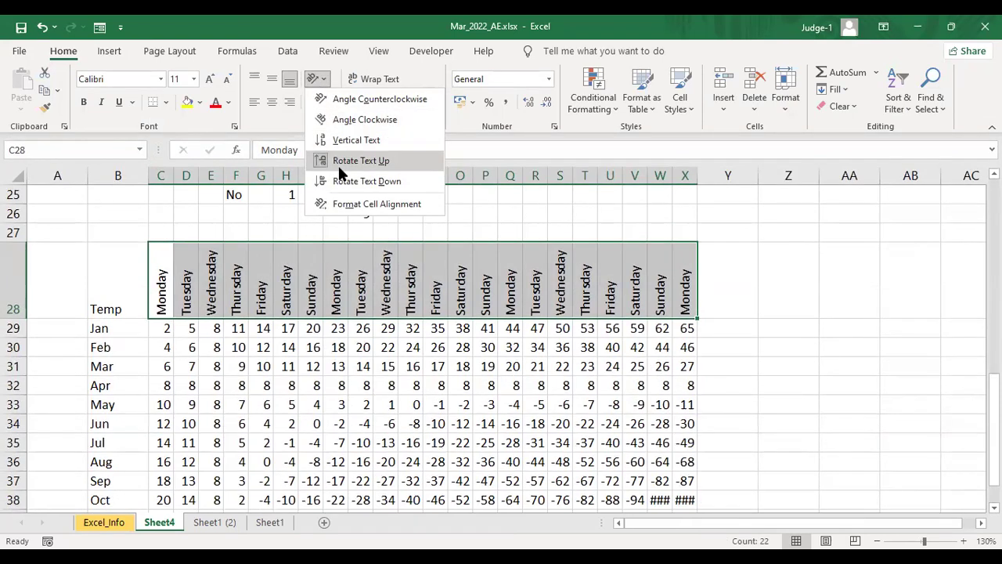
click(328, 389)
drag(161, 328, 463, 371)
click(463, 370)
click(166, 328)
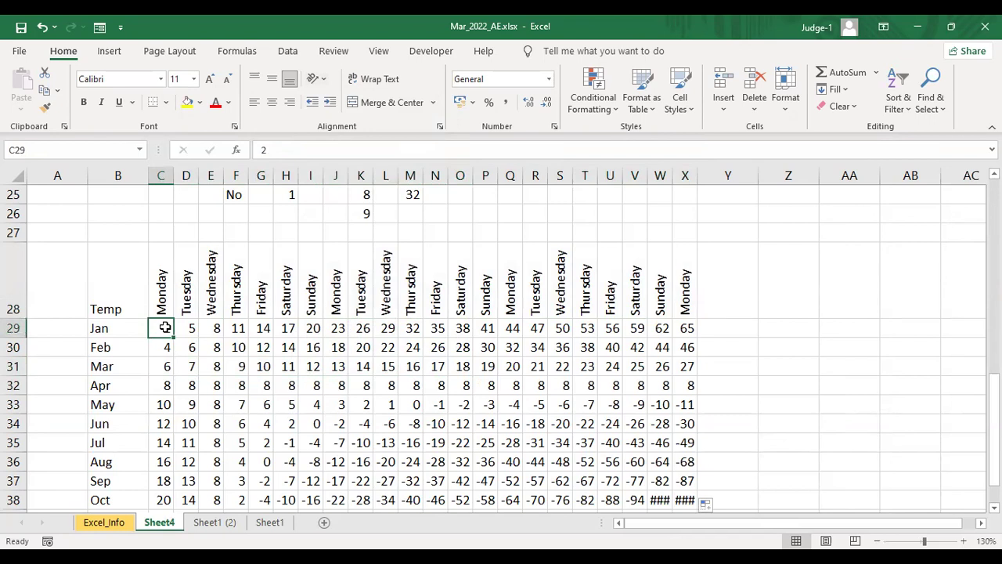
Centre the temperature values in C29:X40 horizontally and middle-align them vertically
key(ctrl+shift+Right)
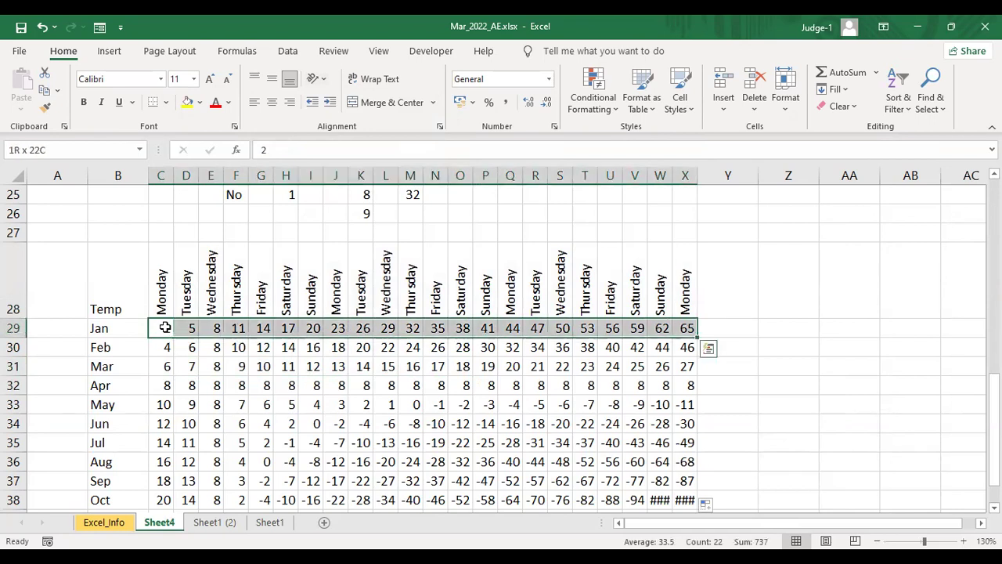
key(ctrl+shift+Down)
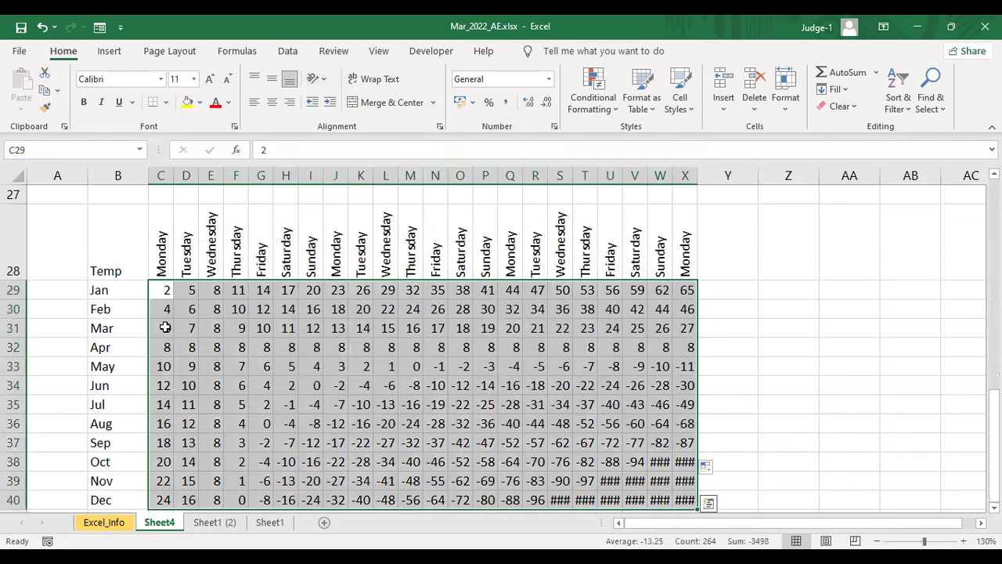
click(268, 81)
click(271, 103)
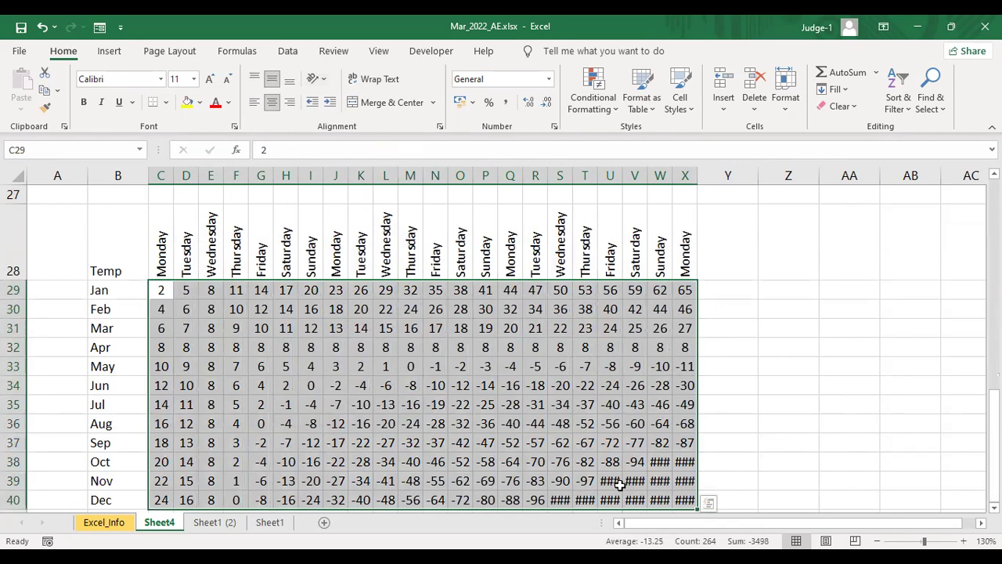
click(850, 423)
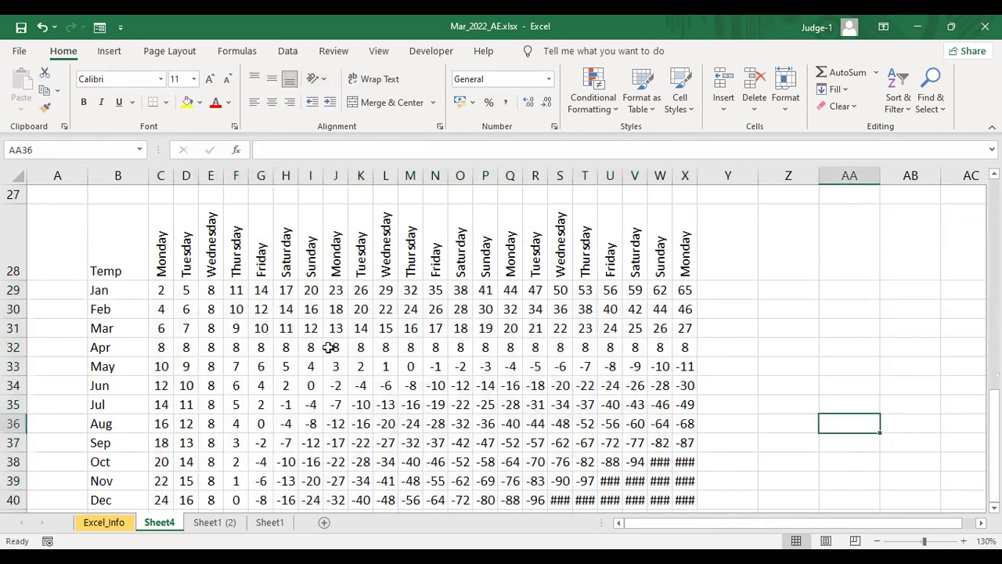
Merge and centre C27:I27 above the first Monday-to-Sunday headings and enter the title First Week
scroll(213, 274, up, 1)
drag(157, 316, 309, 315)
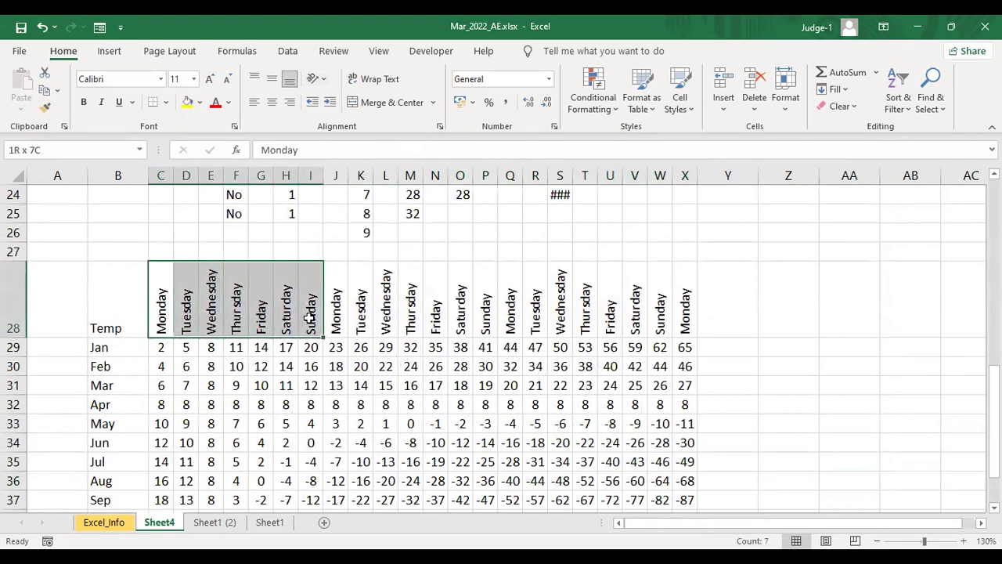
click(310, 317)
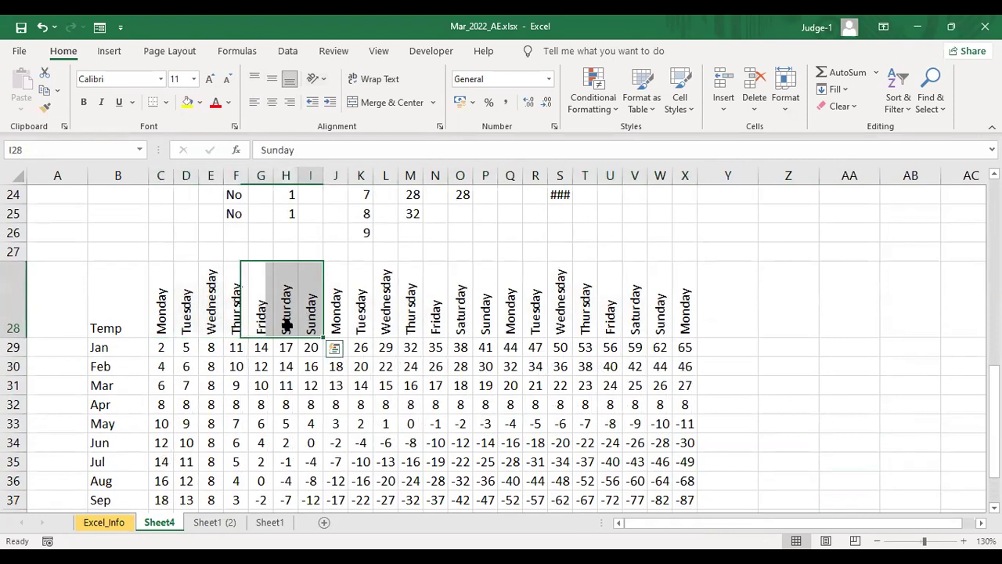
click(186, 323)
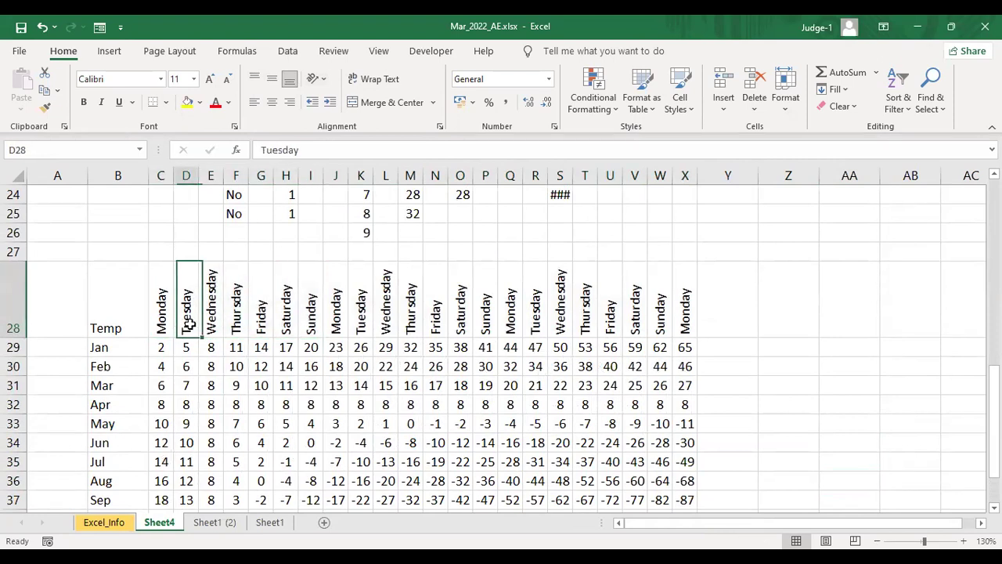
click(13, 347)
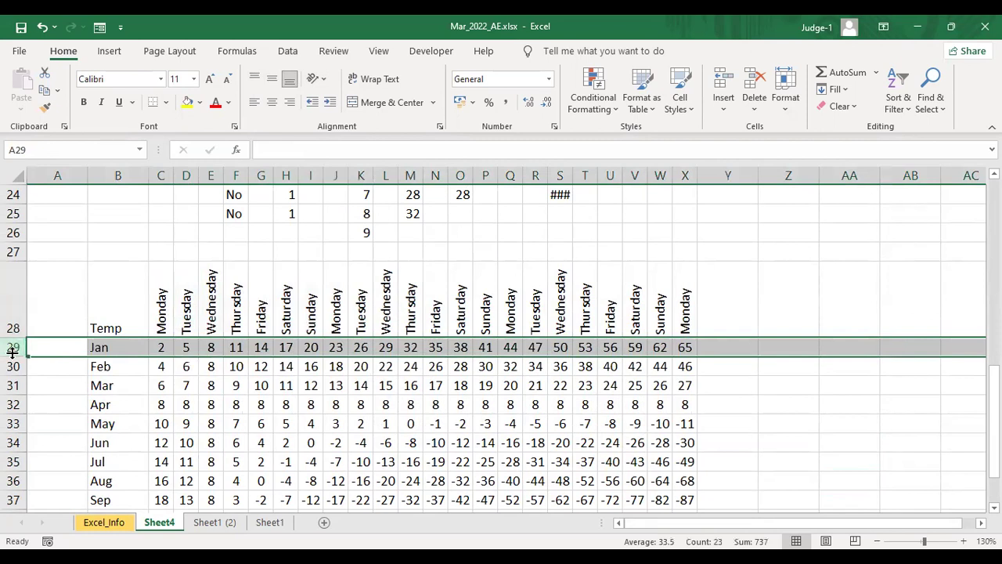
click(163, 251)
drag(163, 251, 318, 253)
click(384, 103)
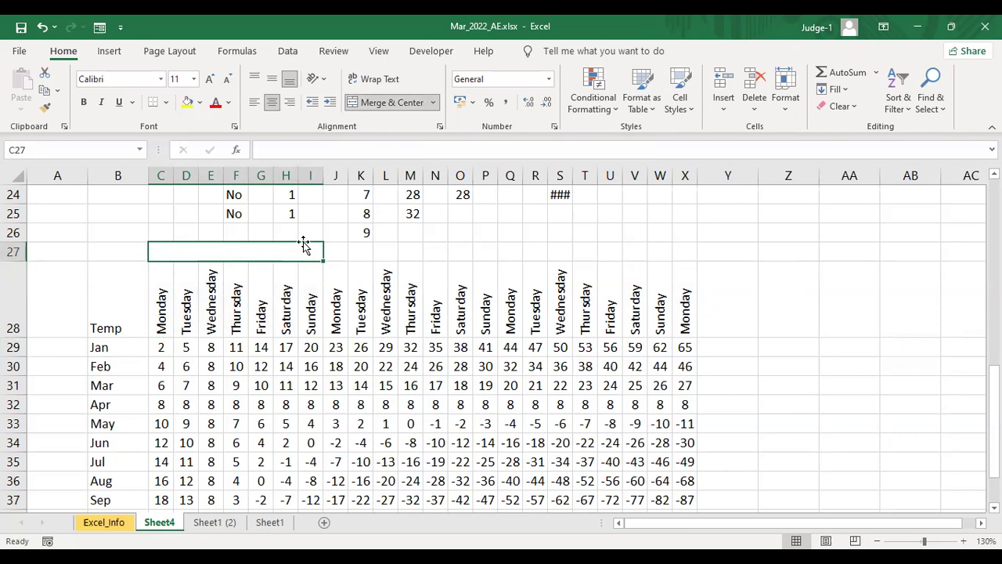
text(First Week)
key(Return)
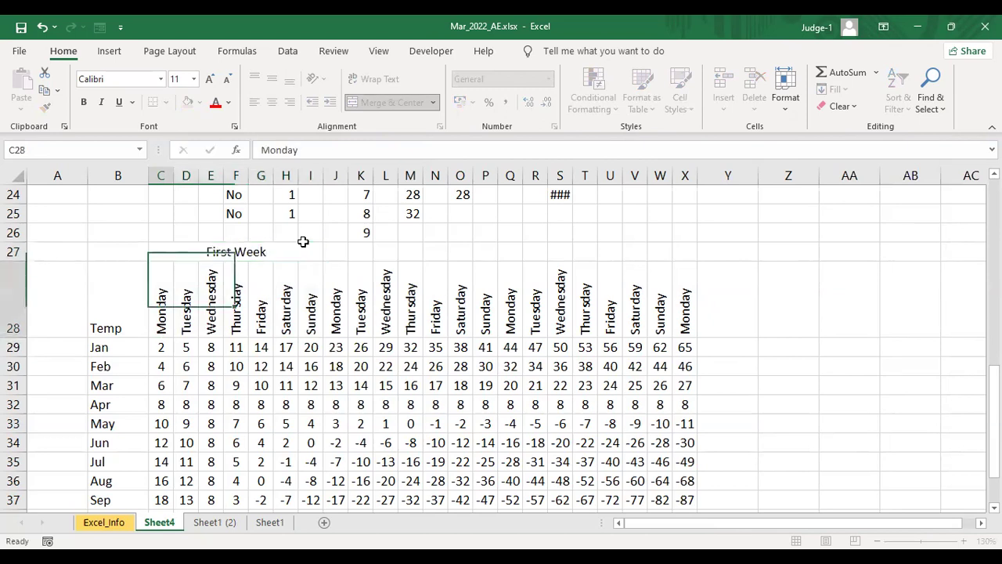
Merge and centre J27:P27 above the second set of weekdays and enter the title Second Week
click(311, 313)
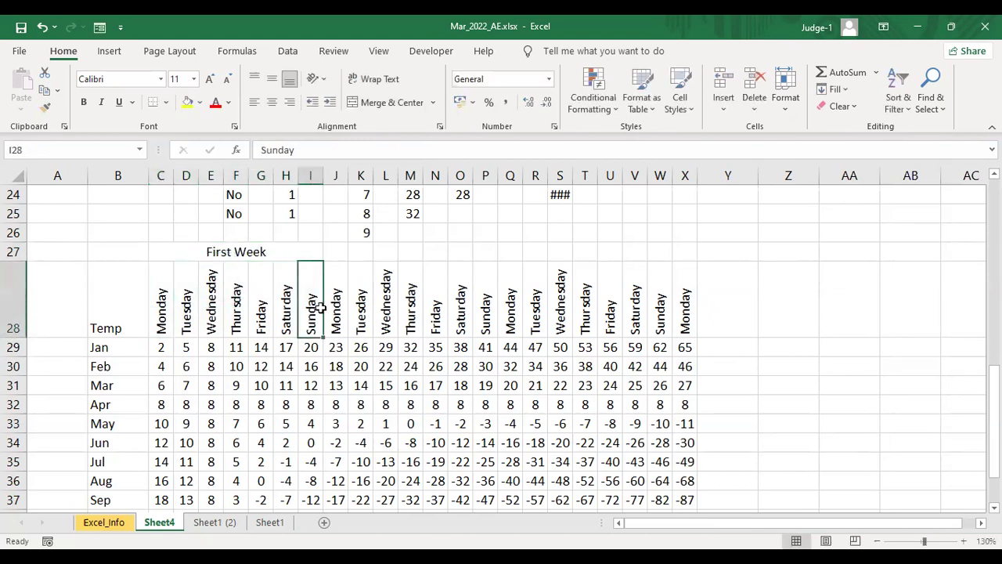
drag(339, 249, 481, 256)
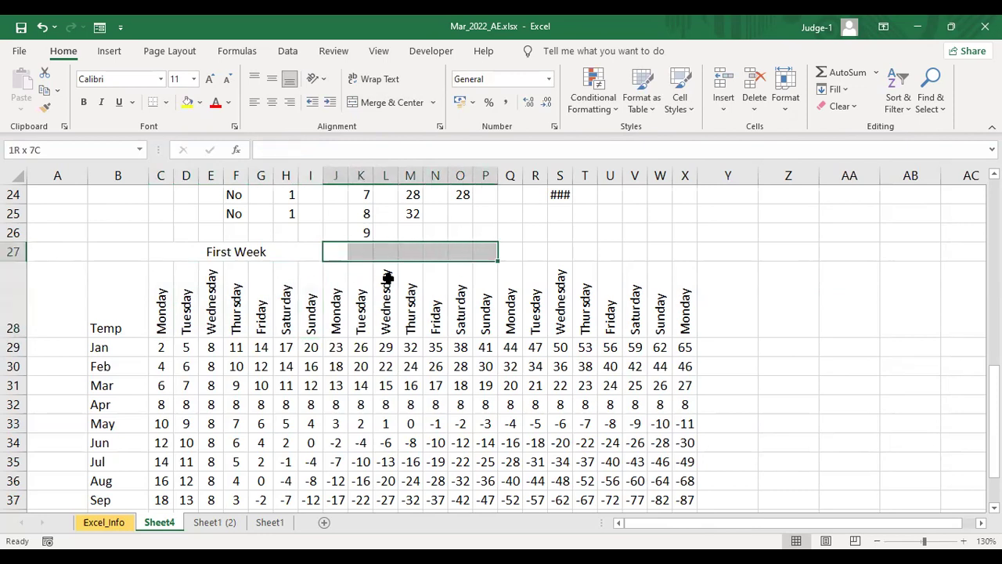
click(386, 106)
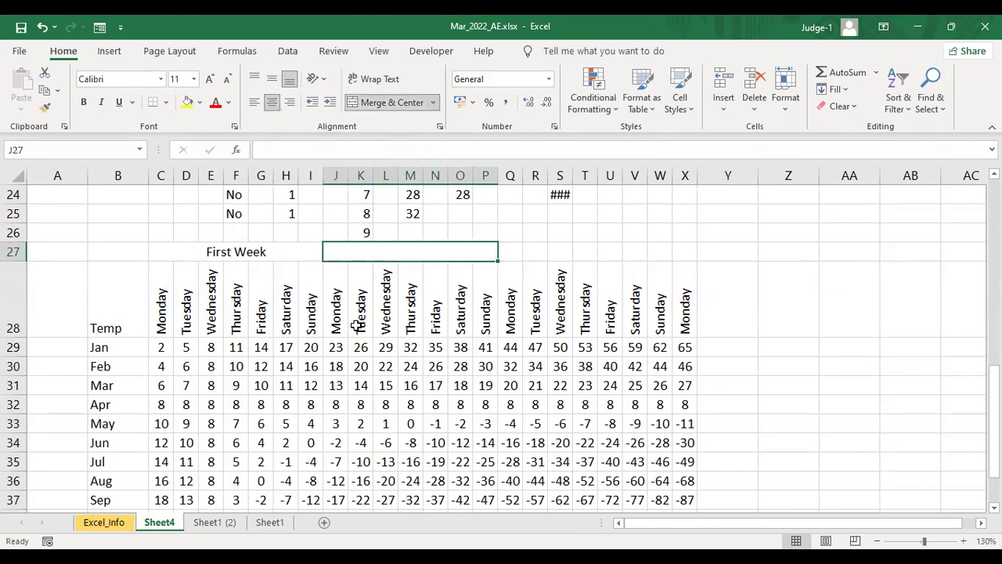
text(Sec)
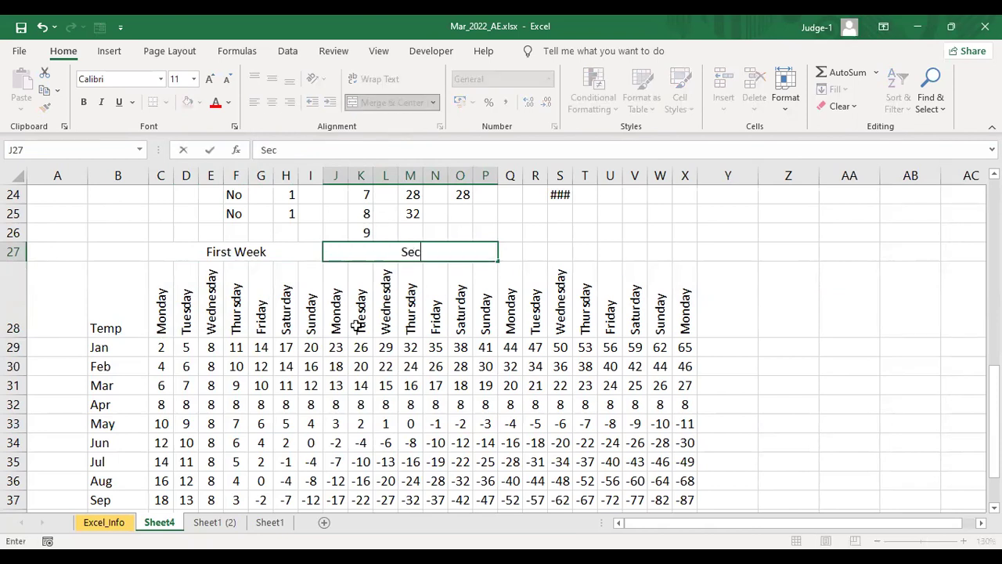
text(ond Week)
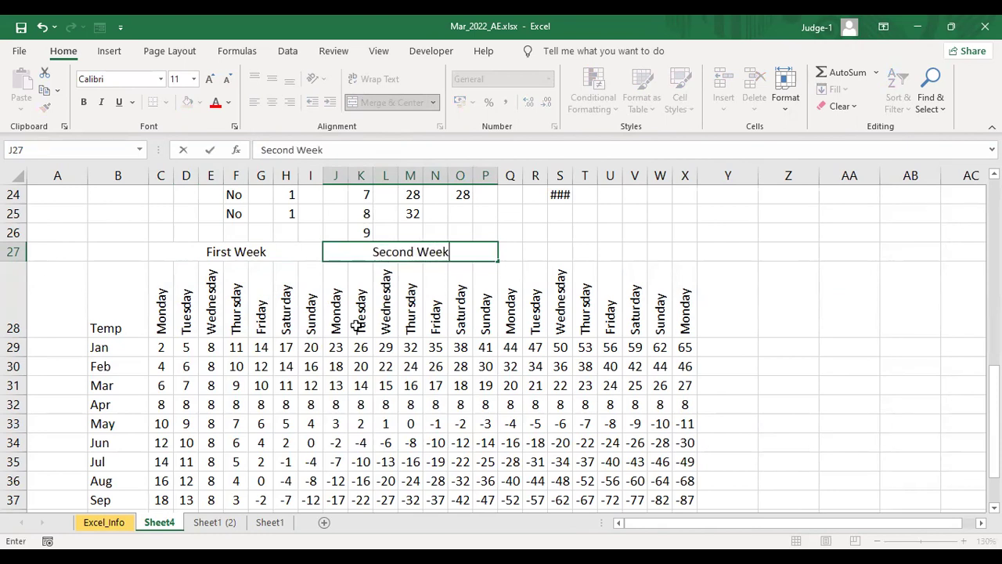
key(Return)
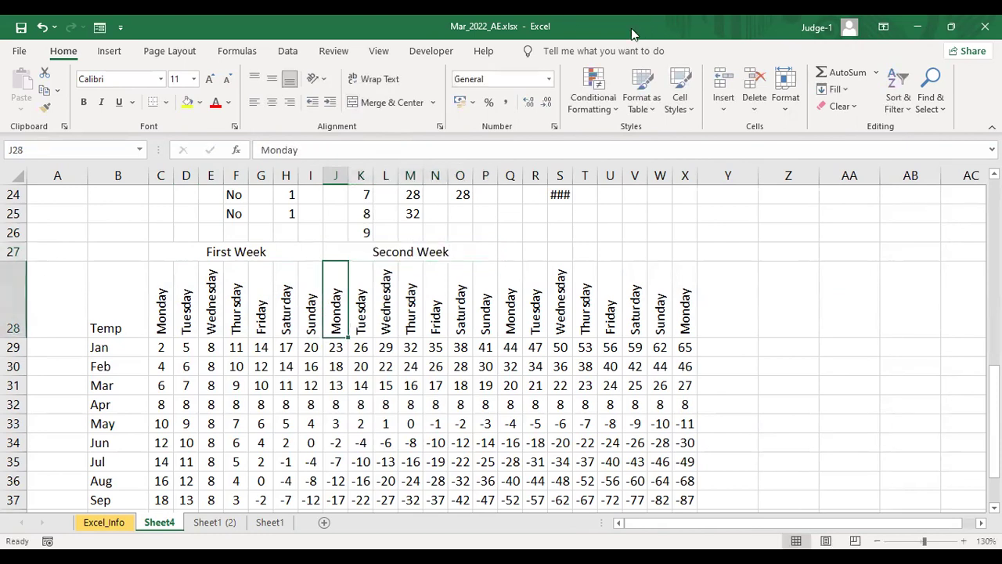
Merge and centre Q27:X27 above the remaining weekday headings and enter the title Third Week
click(511, 313)
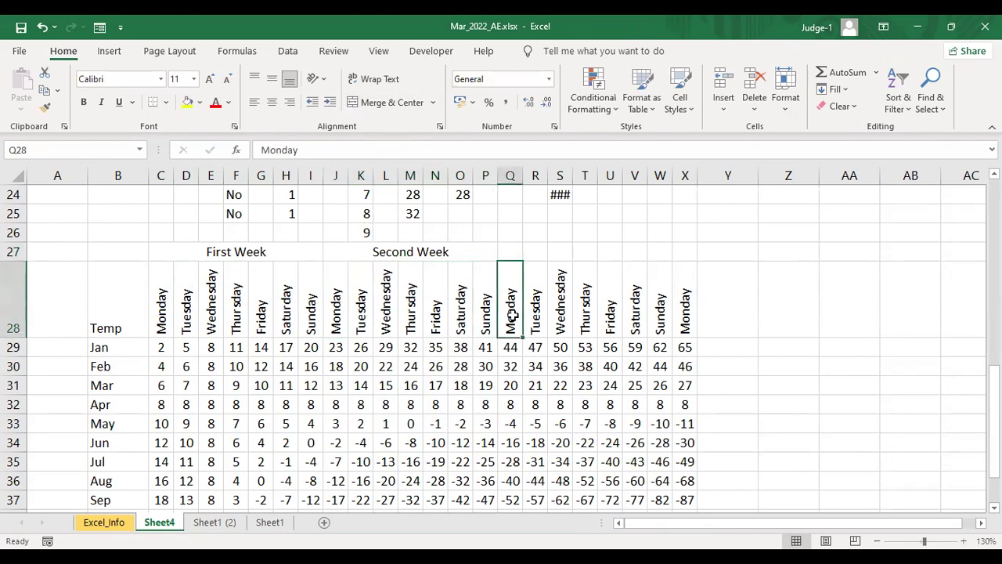
drag(514, 251, 682, 251)
click(390, 108)
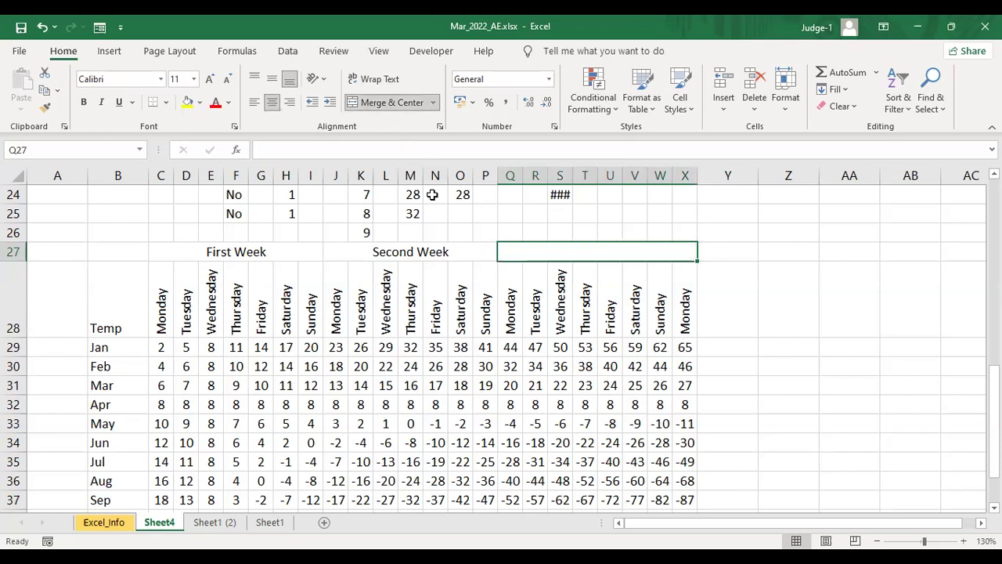
text(Third Week)
key(Return)
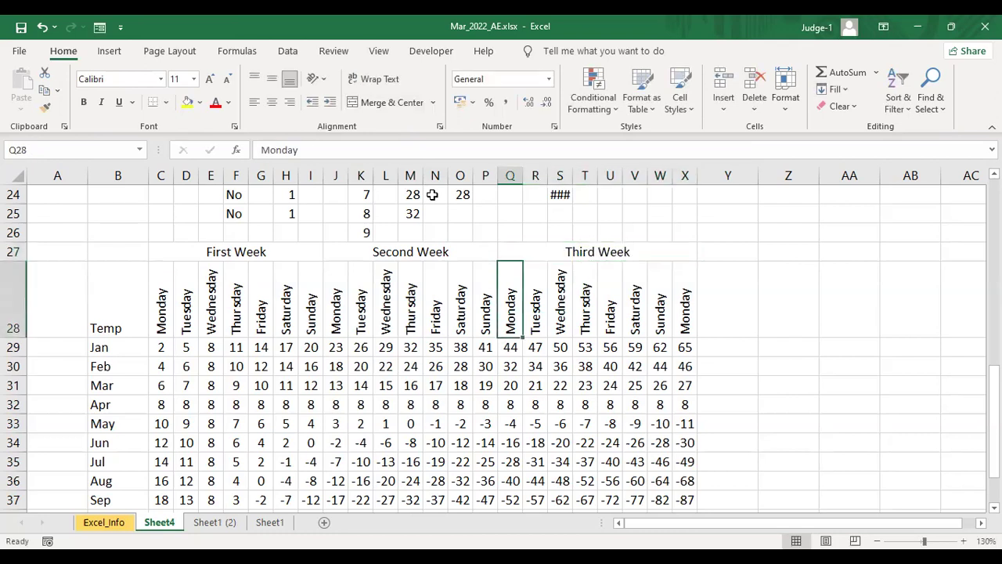
Unmerge the Third Week title and merge and centre it across Q27:W27 only, leaving out the last Monday
click(748, 295)
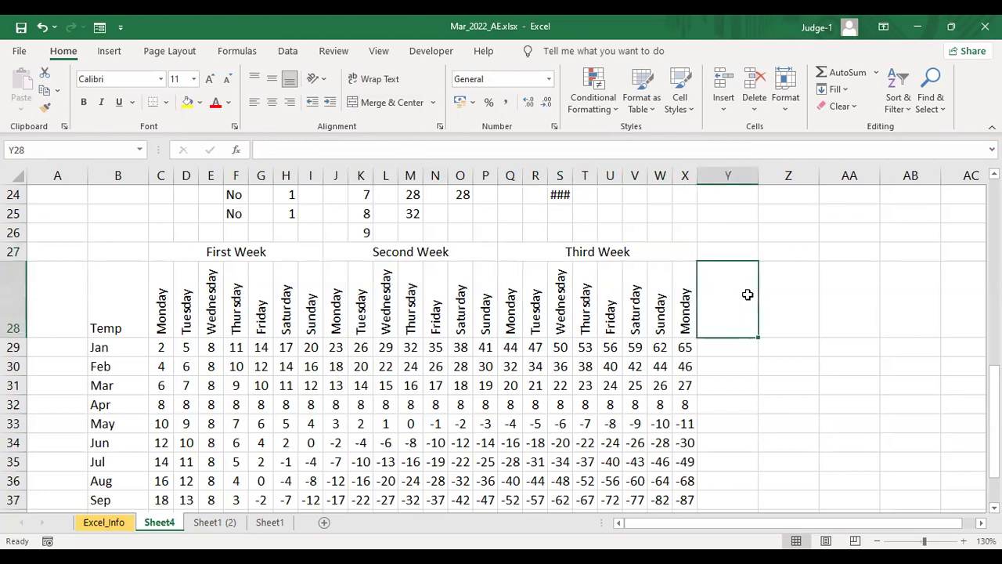
click(684, 315)
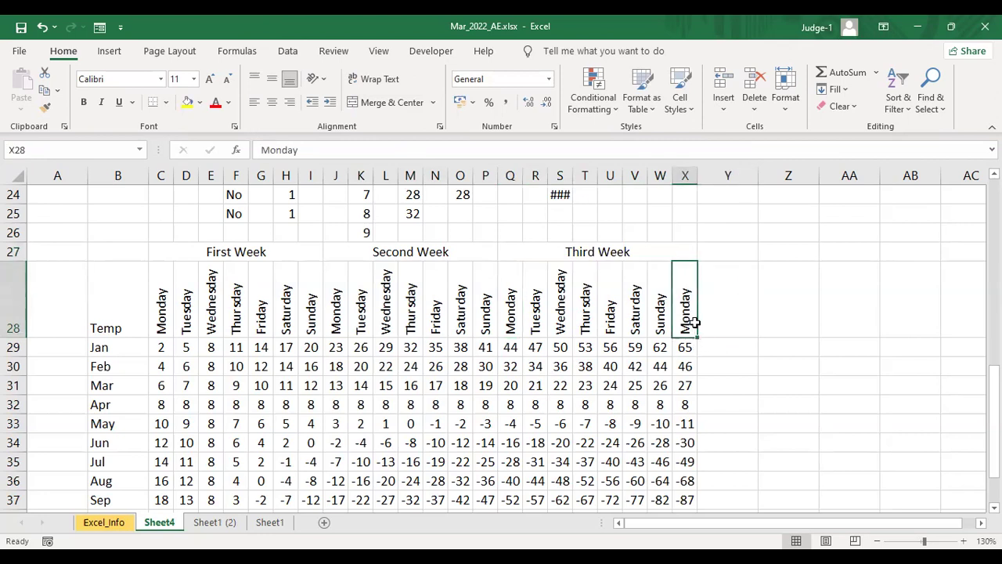
click(601, 252)
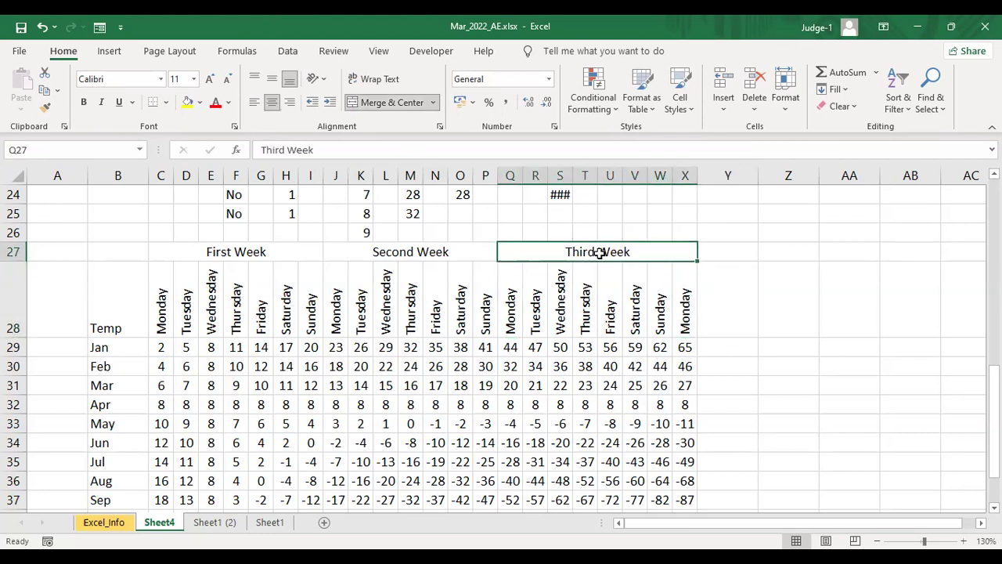
click(354, 102)
click(775, 407)
drag(514, 250, 652, 263)
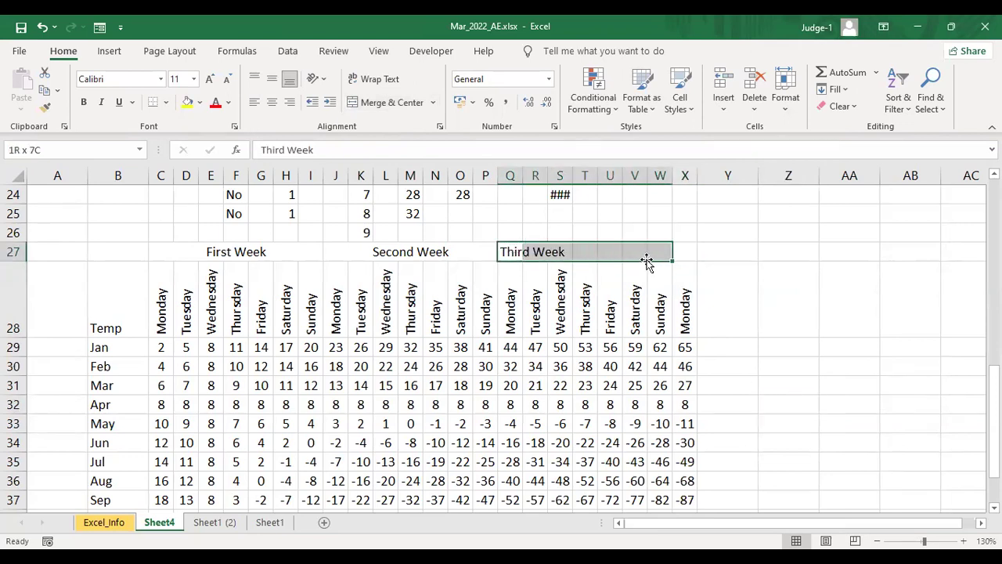
click(391, 108)
click(605, 403)
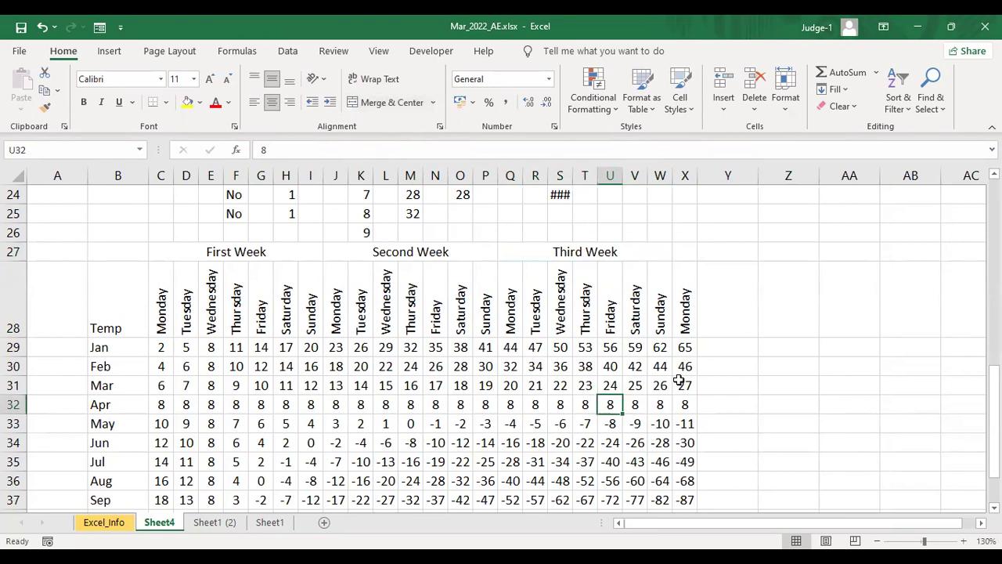
click(592, 252)
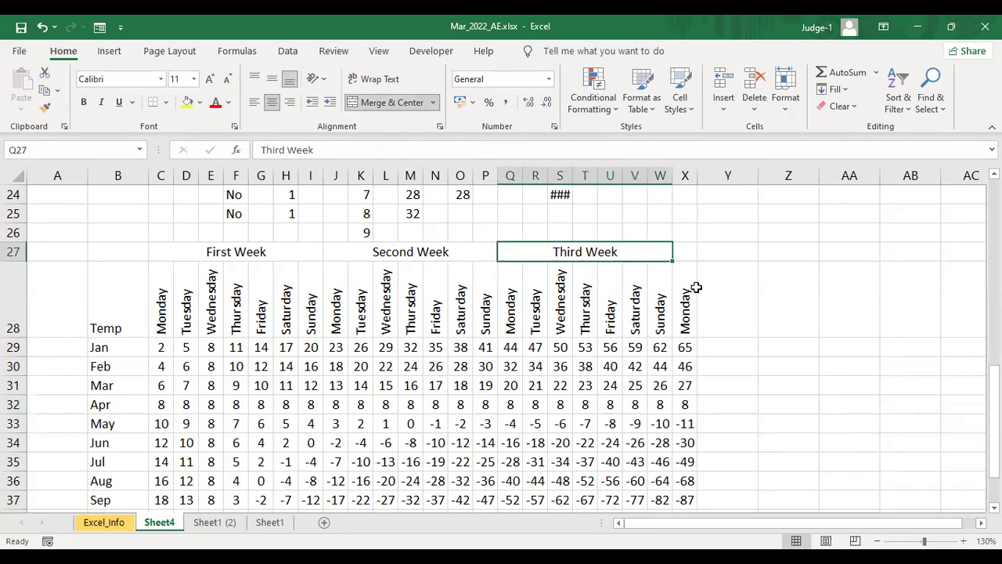
Fill the weekday headings from Monday in X28 across to Sunday in AD28
click(682, 249)
click(683, 300)
drag(699, 339, 788, 329)
click(471, 182)
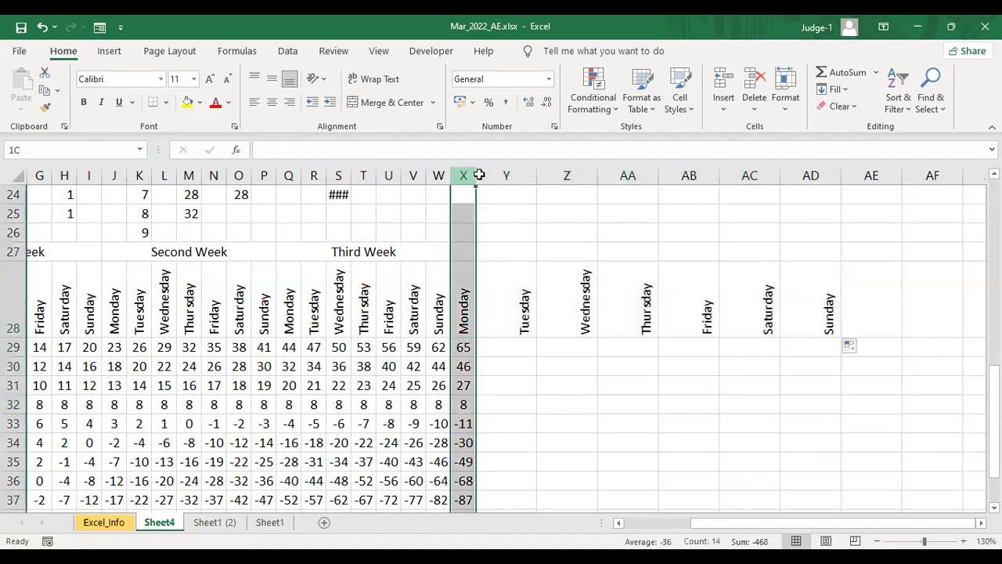
drag(802, 175, 807, 175)
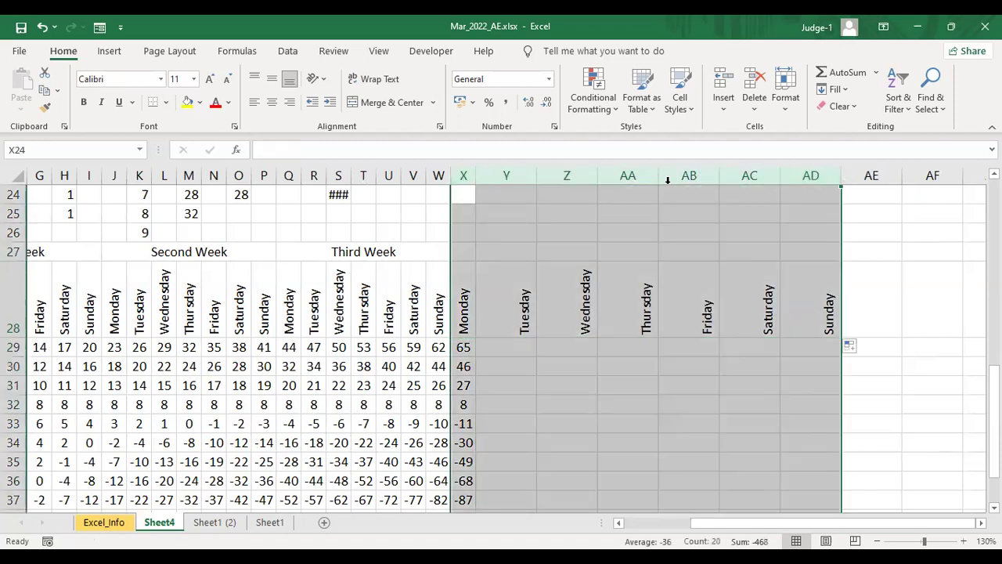
right_click(623, 177)
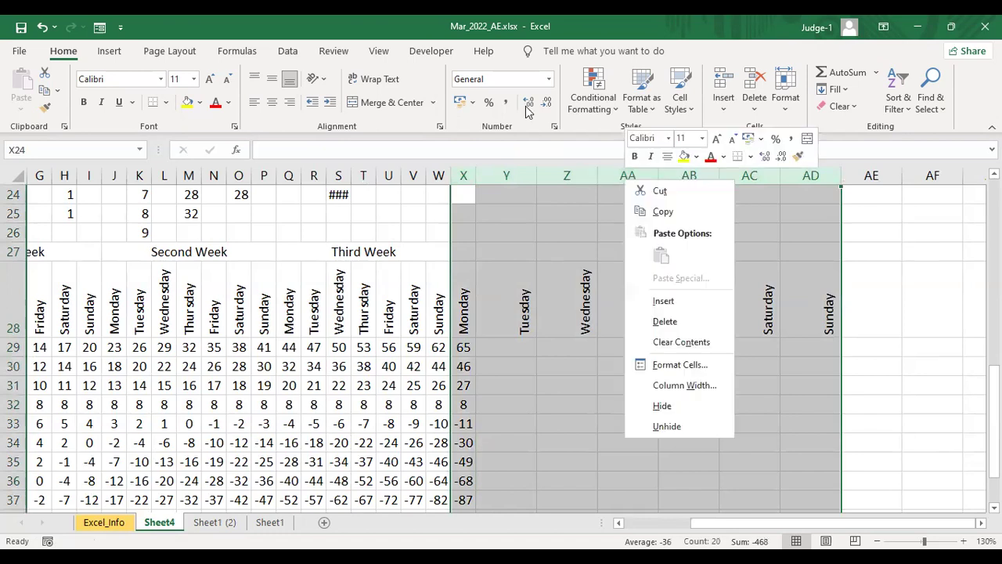
click(527, 109)
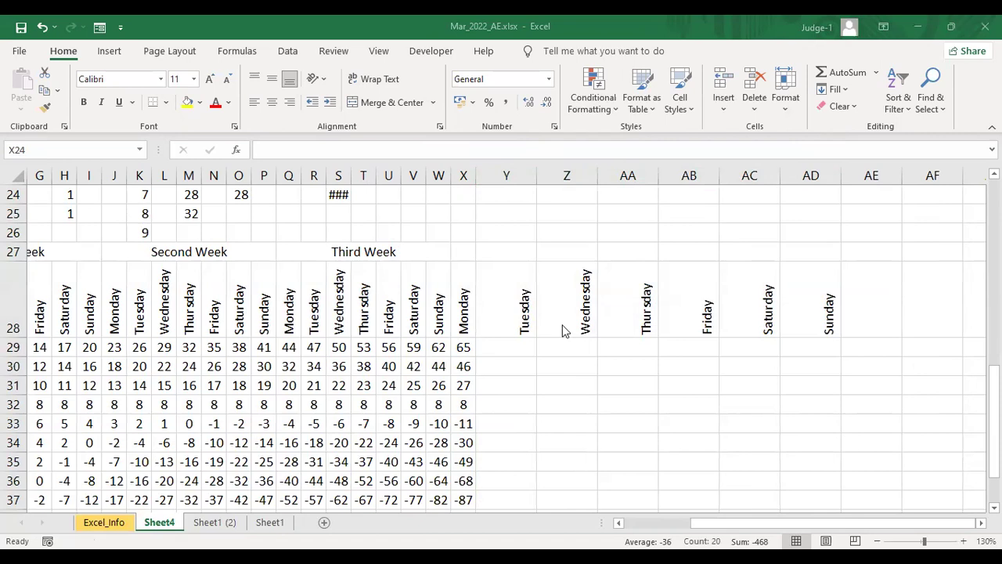
Set the width of columns X to AD, holding the last set of weekday headings, to 3
click(462, 305)
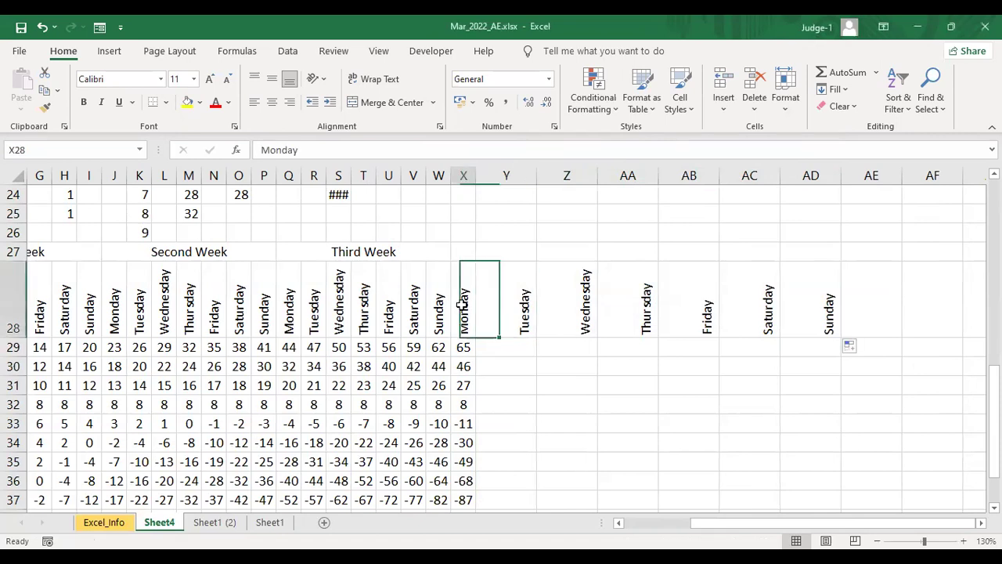
key(shift+Right)
key(shift+Right)
key(shift+Right)
key(shift+Right)
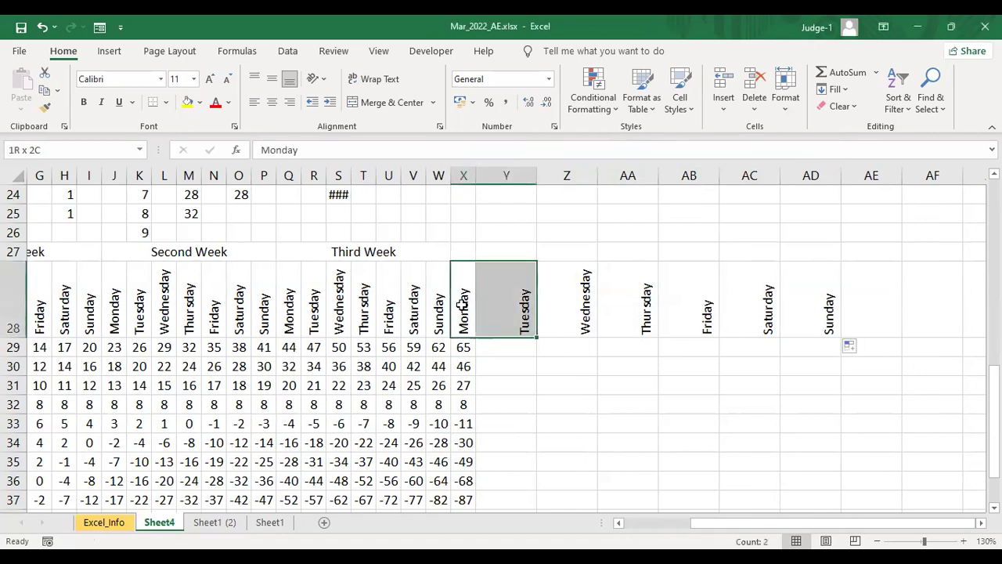
key(shift+Right)
key(shift+Right)
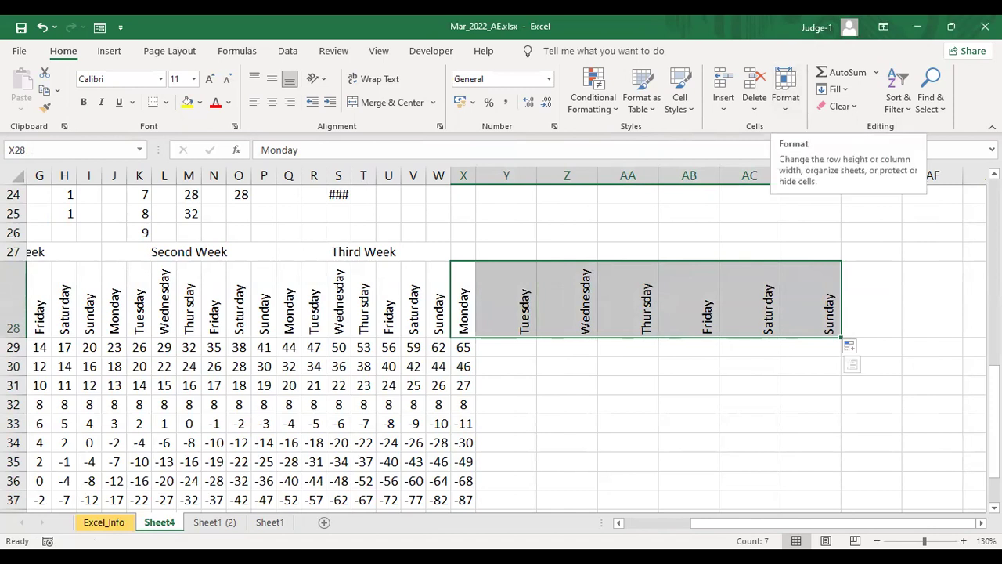
key(alt)
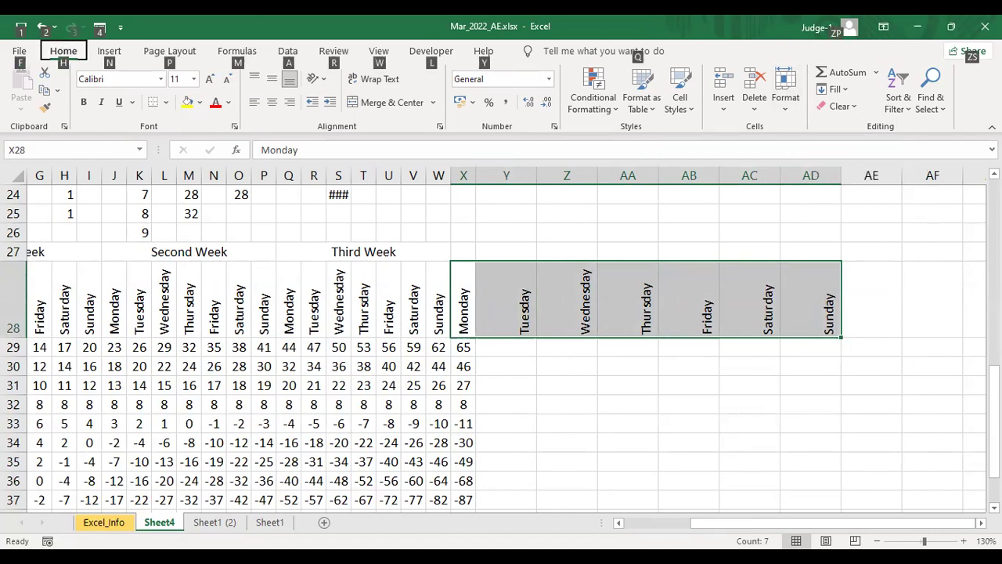
key(h)
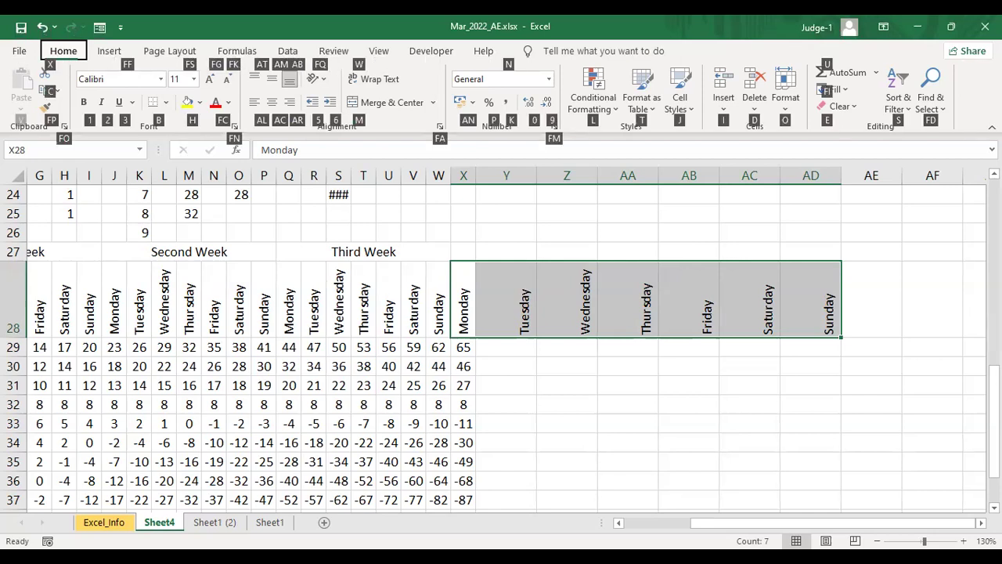
key(o)
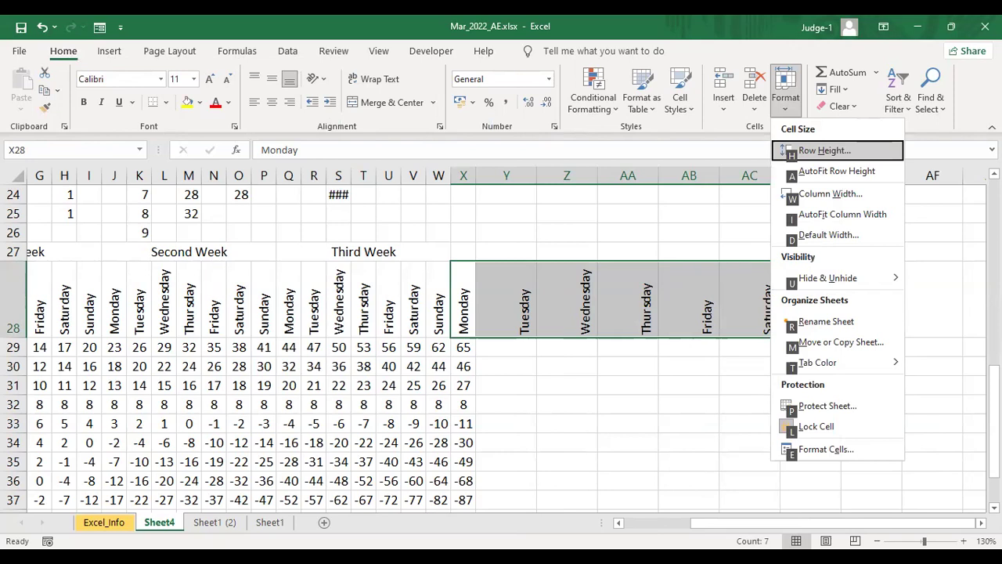
text(w3)
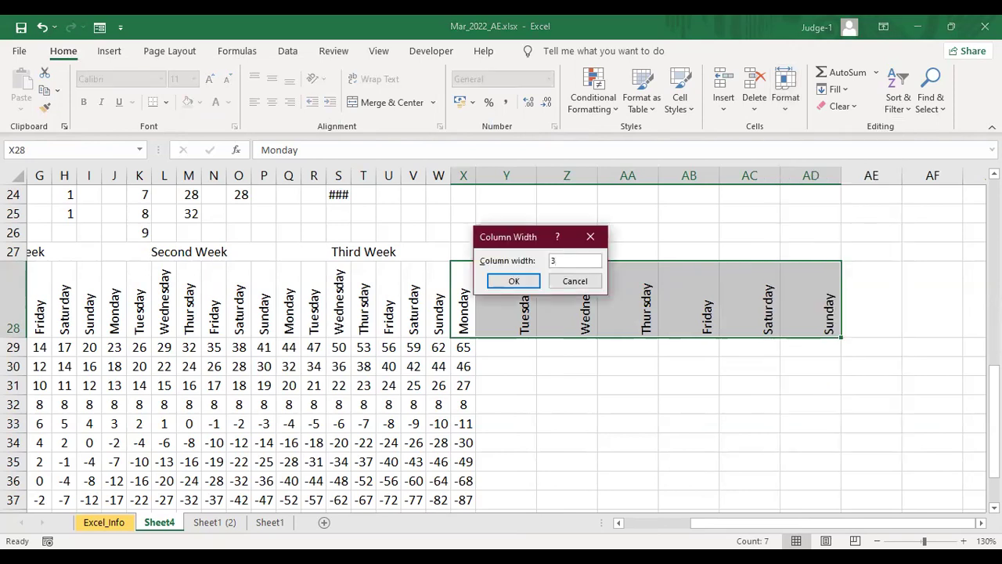
key(Tab)
key(Return)
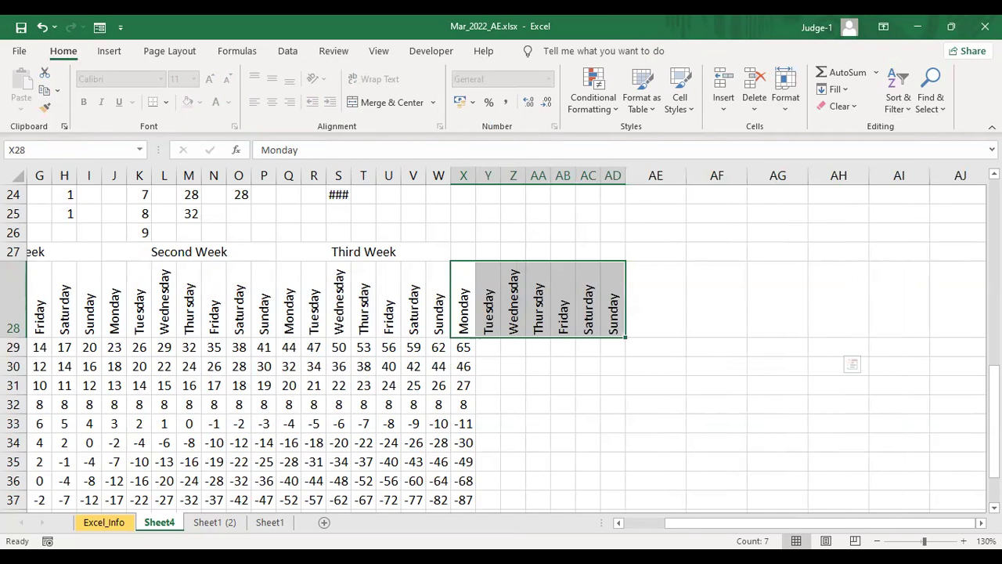
Merge and centre X27:AD27 above the last set of weekdays and enter the title Fourth Week
click(470, 254)
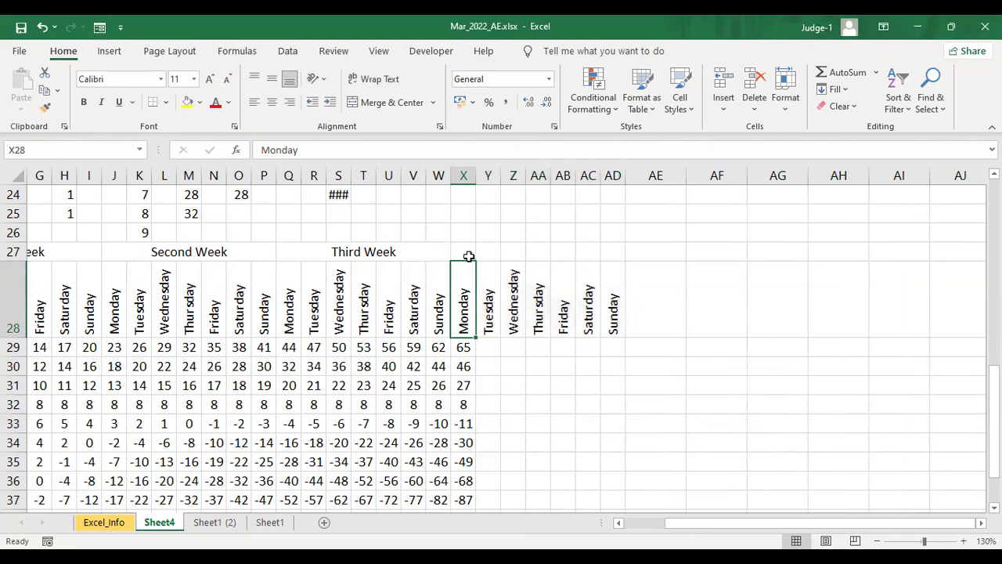
drag(469, 252, 616, 253)
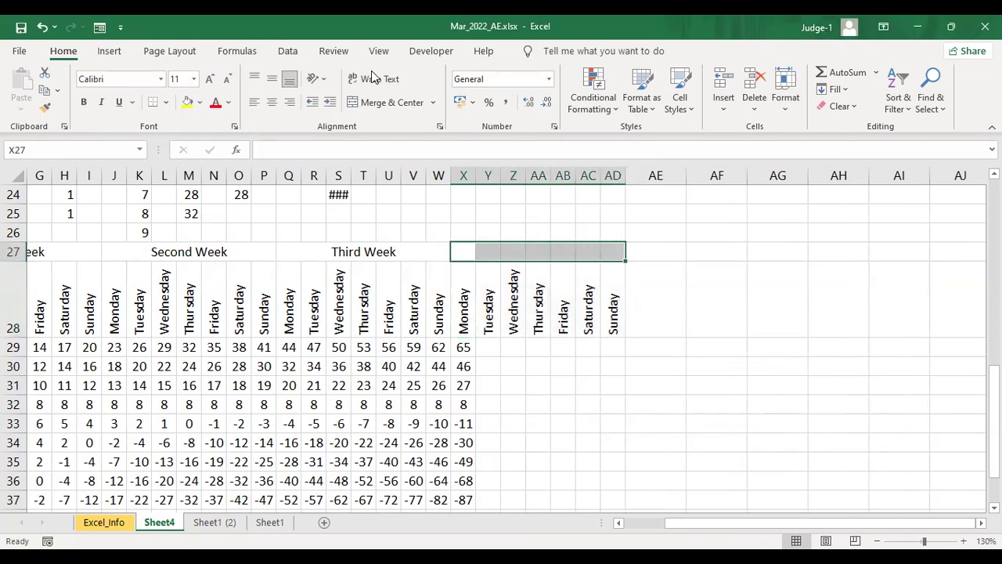
click(389, 105)
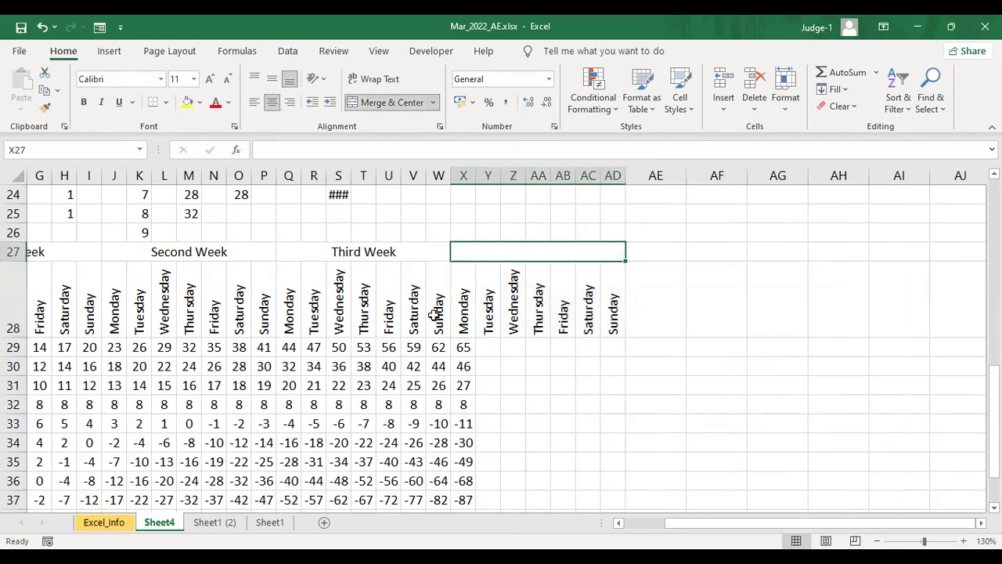
text(F)
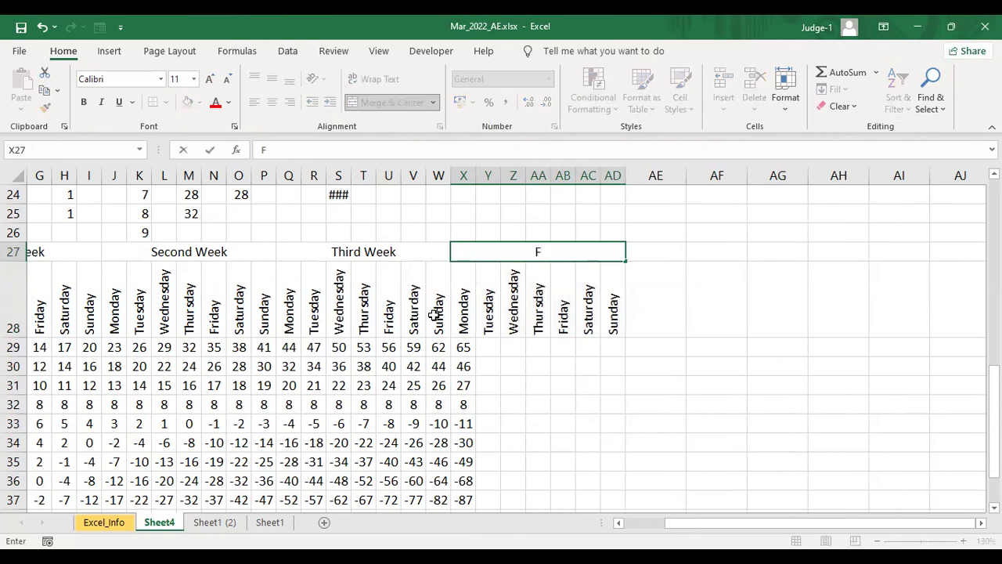
text(ourth)
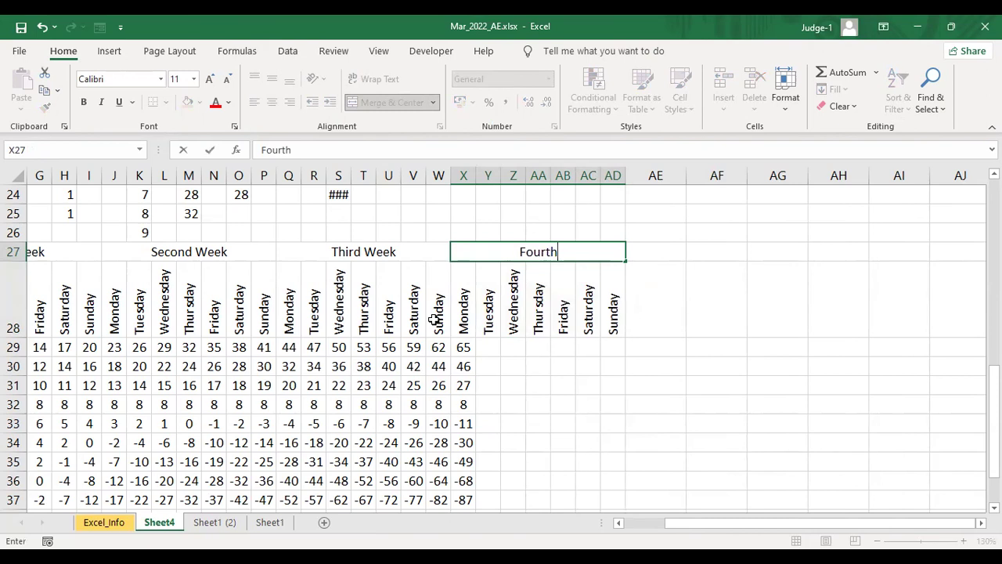
text( Week)
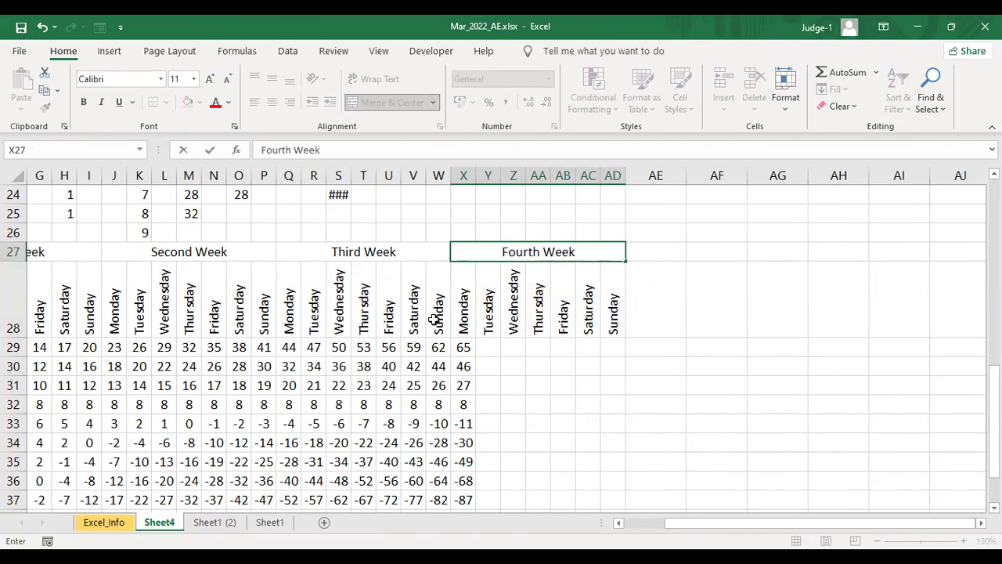
key(Return)
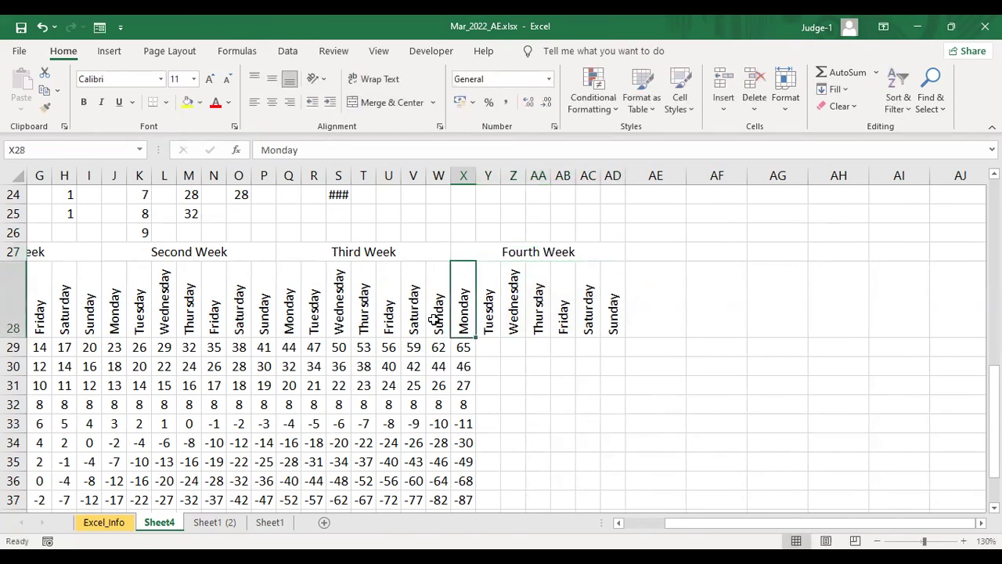
Inspect the cells showing hash marks in the October to December rows to read their actual values
scroll(470, 375, down, 2)
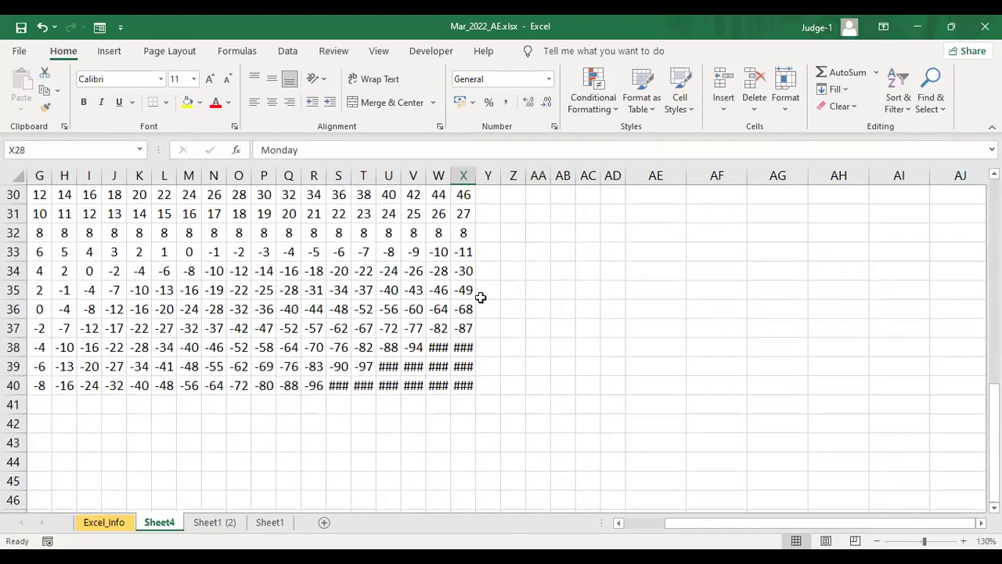
click(465, 208)
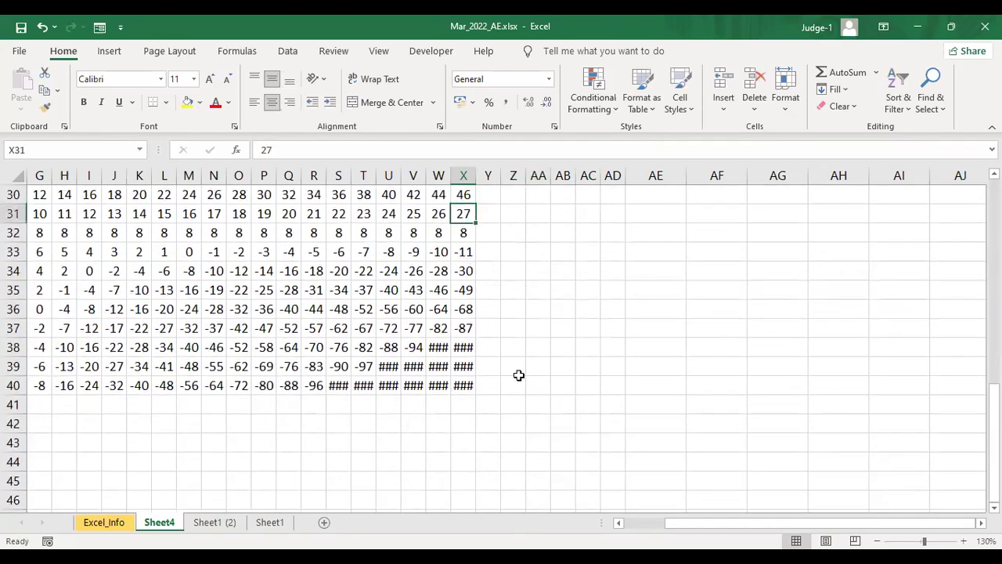
click(323, 271)
click(340, 347)
click(363, 385)
click(389, 386)
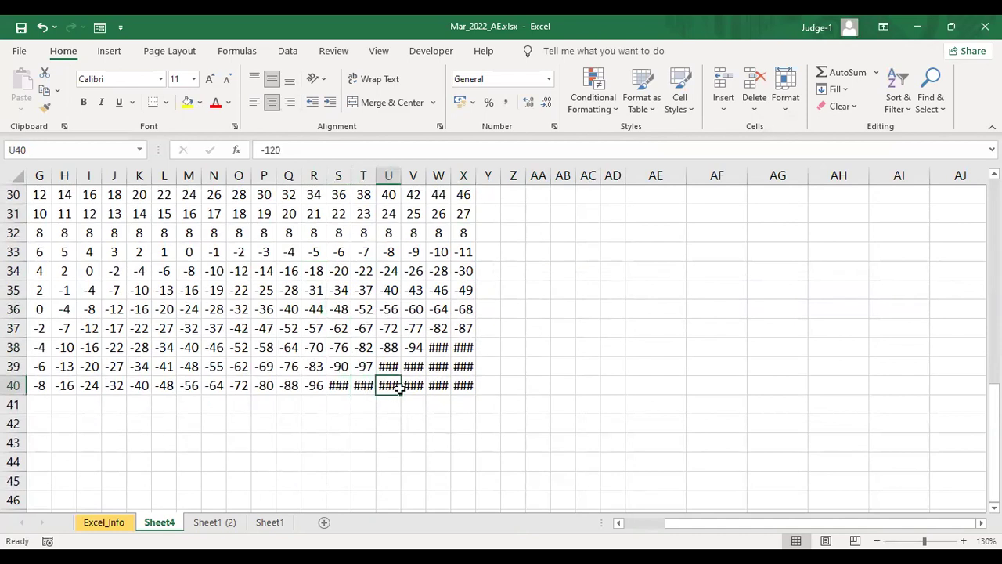
click(437, 386)
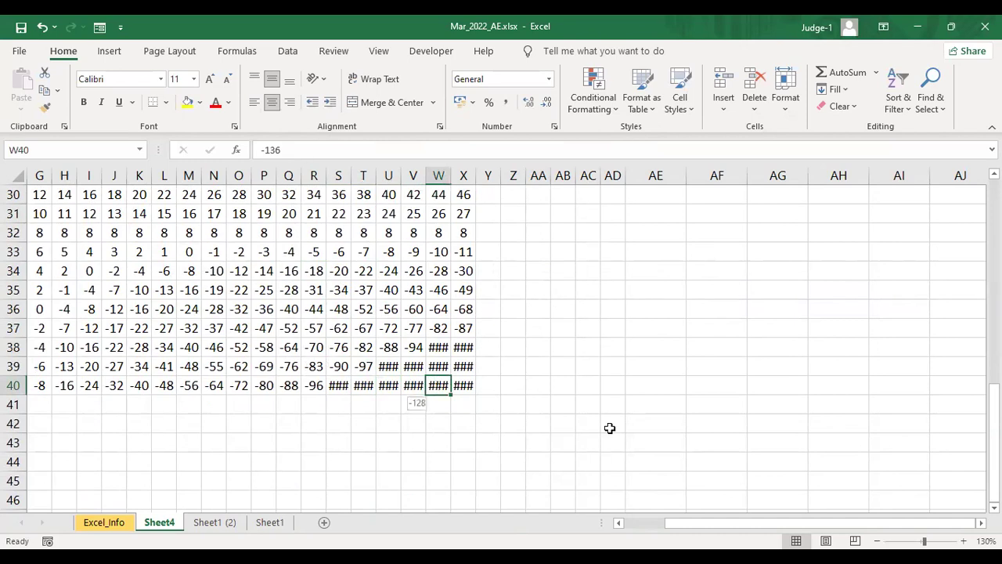
click(588, 365)
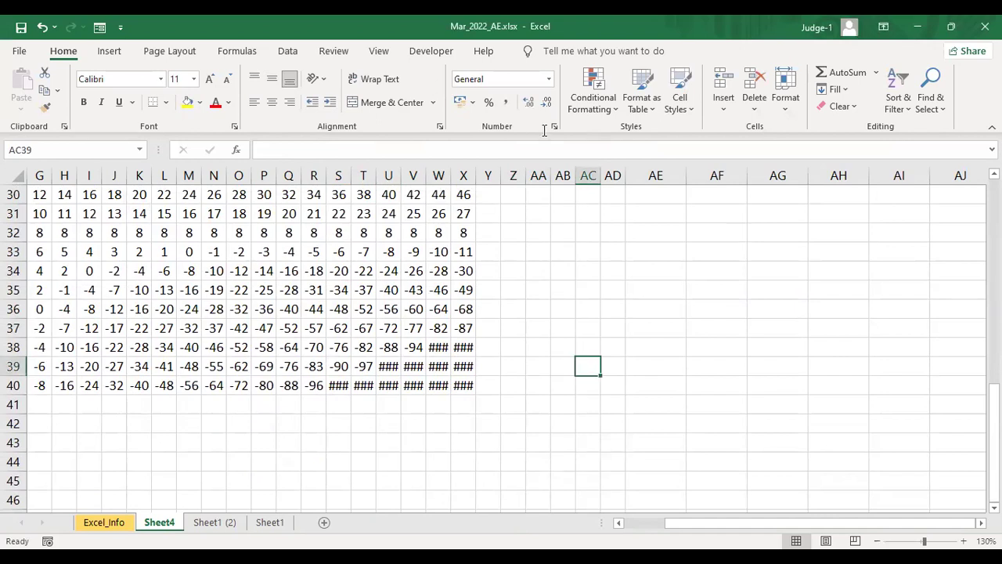
Examine the whole temperature table and its four week titles at several zoom levels
scroll(491, 311, down, 3)
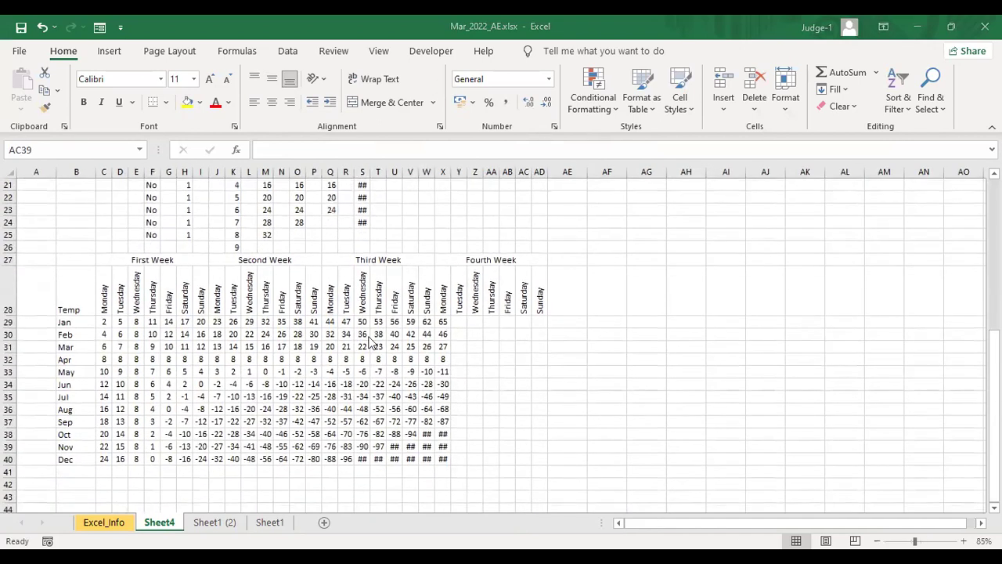
scroll(217, 392, down, 2)
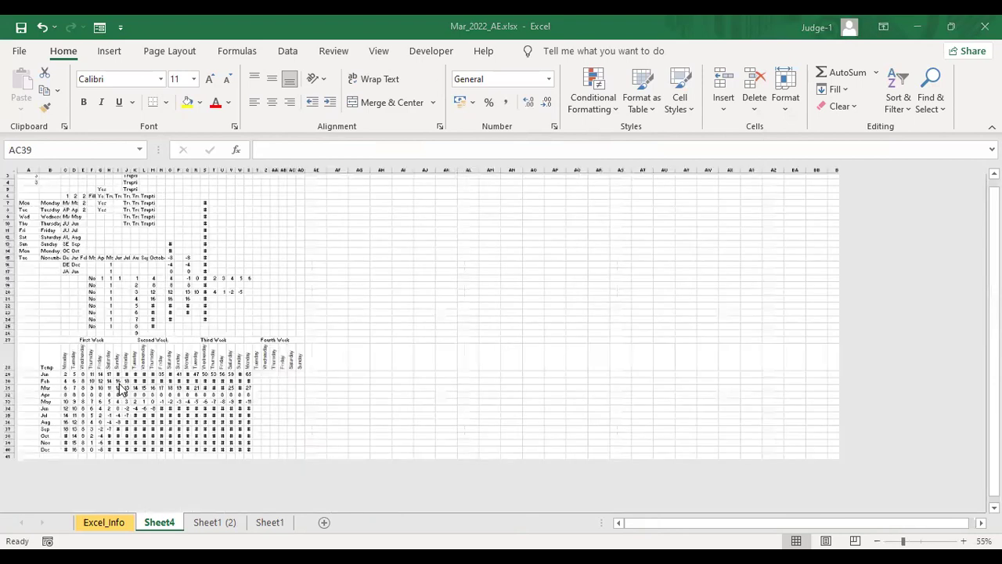
scroll(122, 389, up, 7)
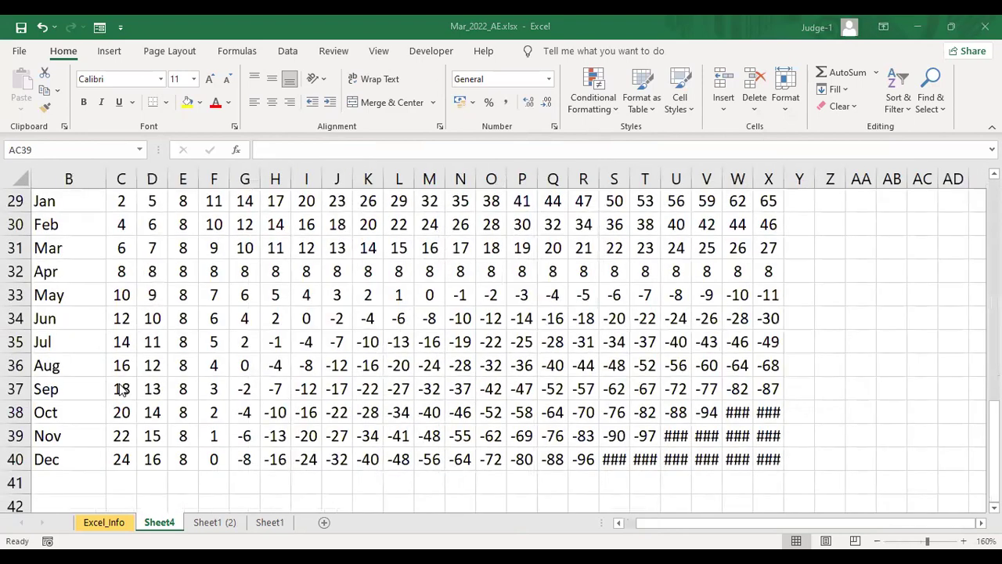
scroll(121, 390, up, 5)
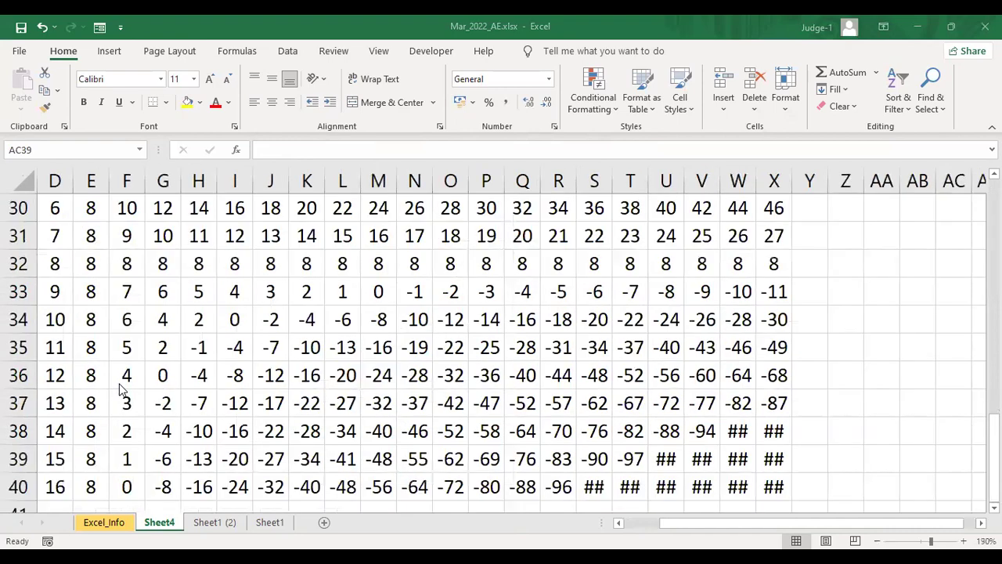
scroll(121, 389, down, 7)
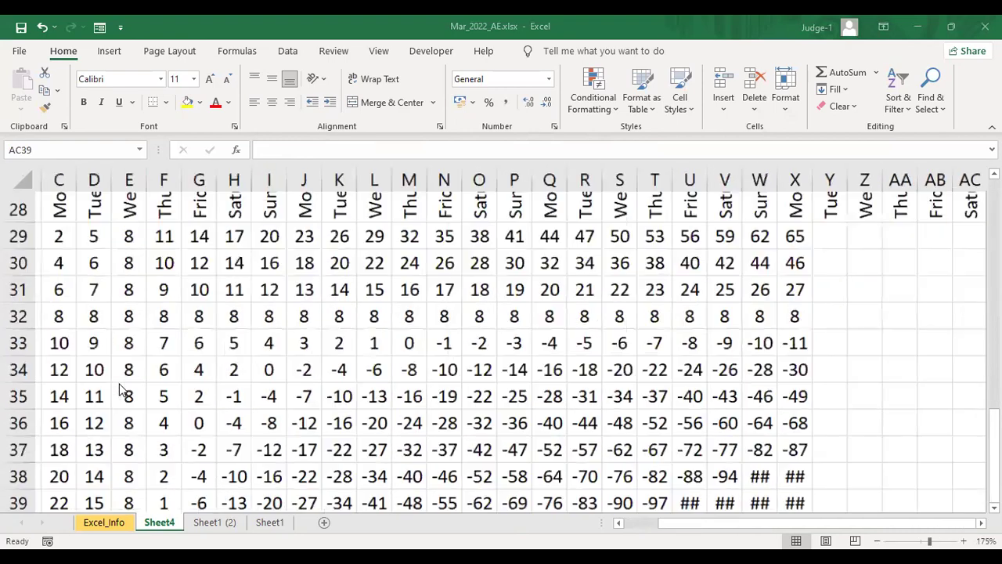
scroll(168, 357, down, 5)
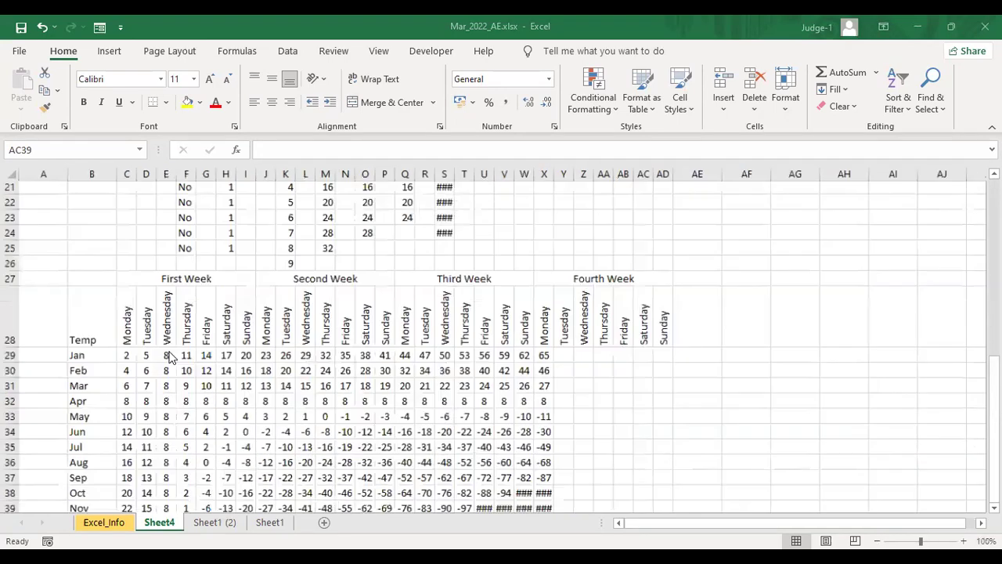
scroll(168, 356, down, 2)
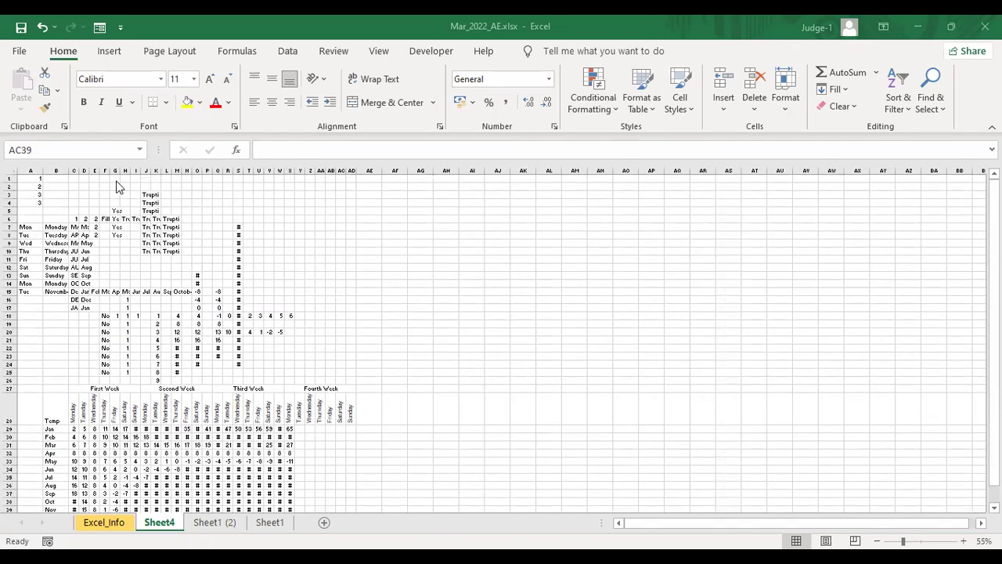
scroll(136, 350, down, 3)
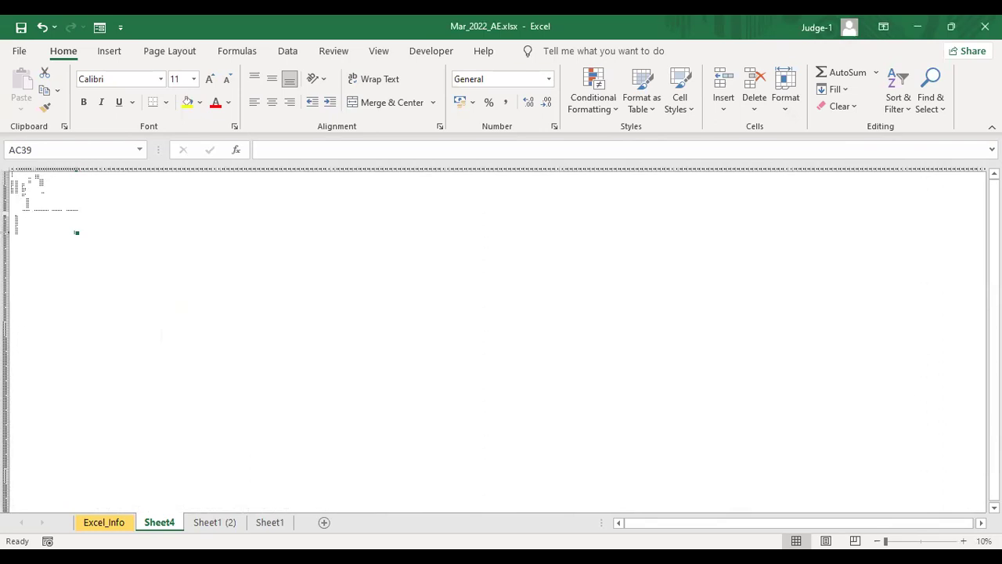
drag(886, 541, 949, 541)
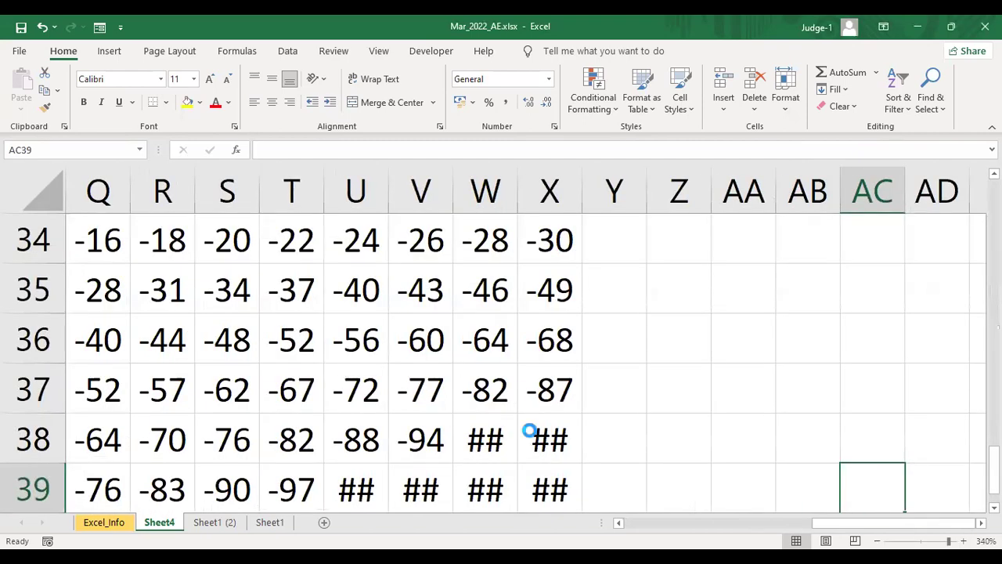
scroll(529, 431, down, 7)
scroll(530, 430, down, 8)
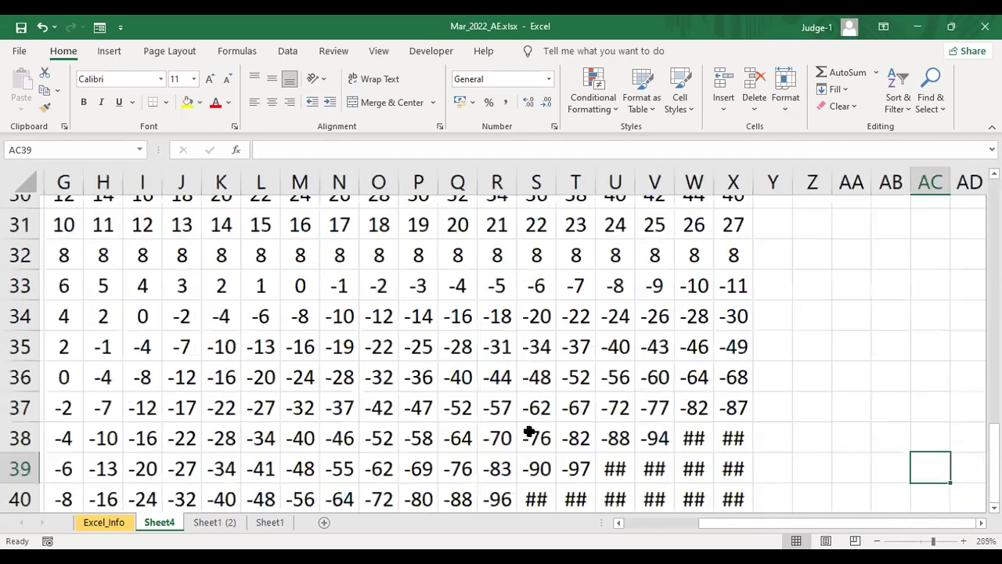
scroll(530, 431, up, 1)
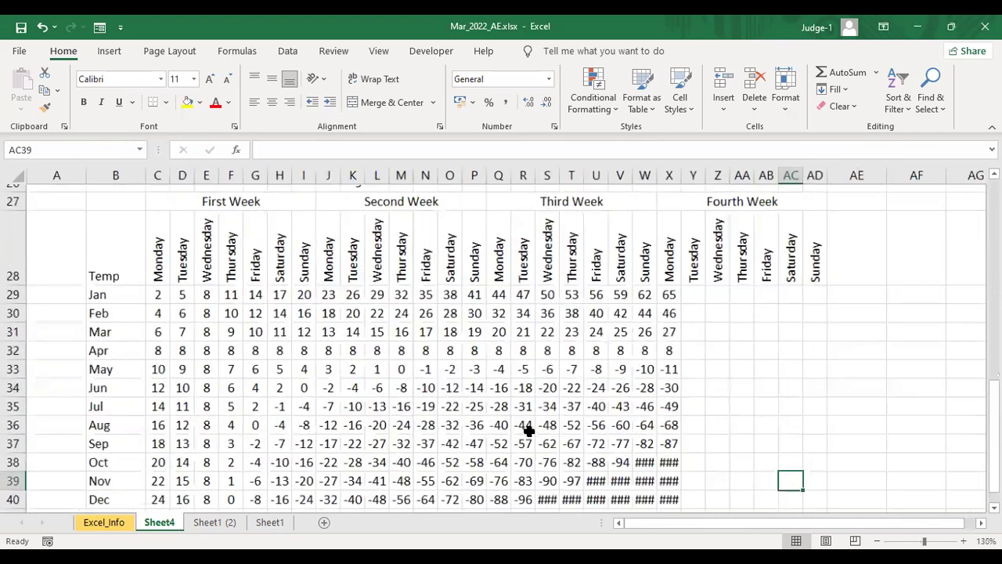
scroll(530, 431, down, 1)
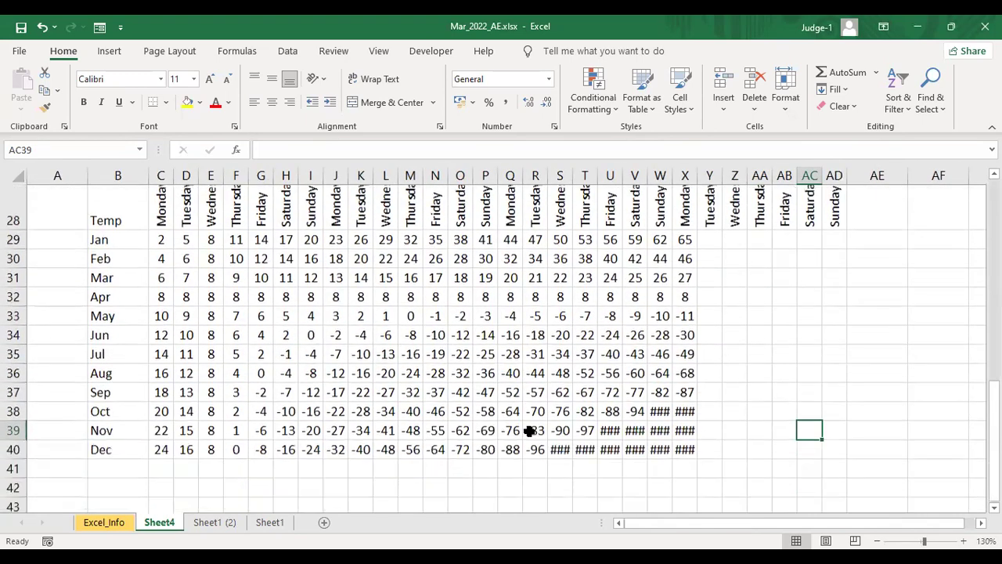
Copy the temperatures in C29:K40 and paste them over the values starting at L29 and again at U29
scroll(261, 347, up, 1)
drag(160, 310, 366, 466)
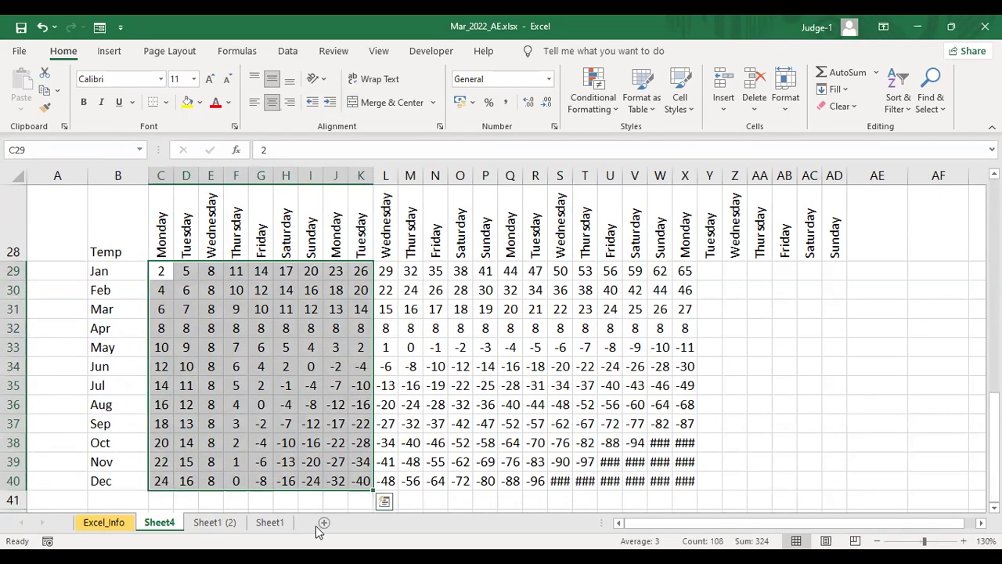
key(ctrl+c)
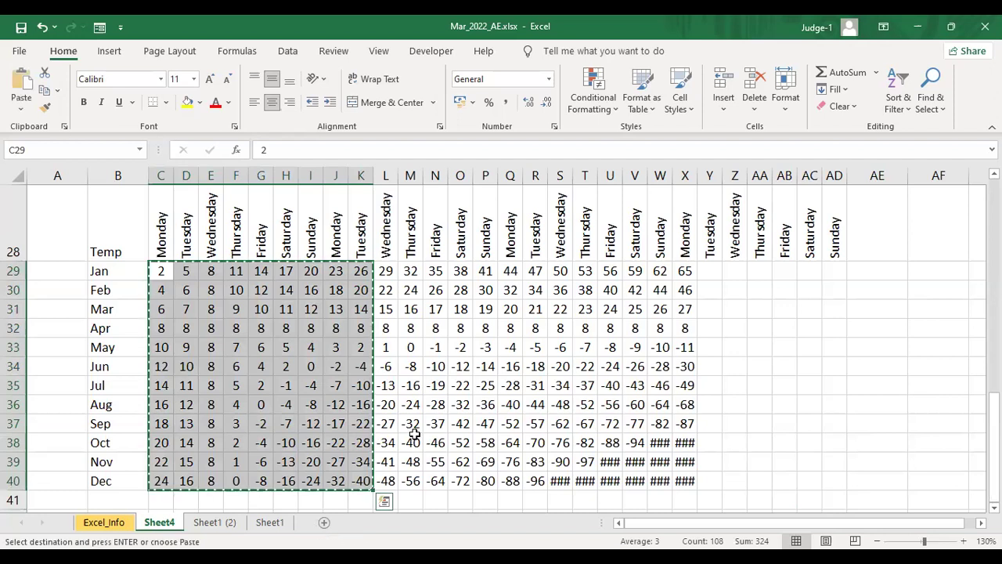
click(384, 270)
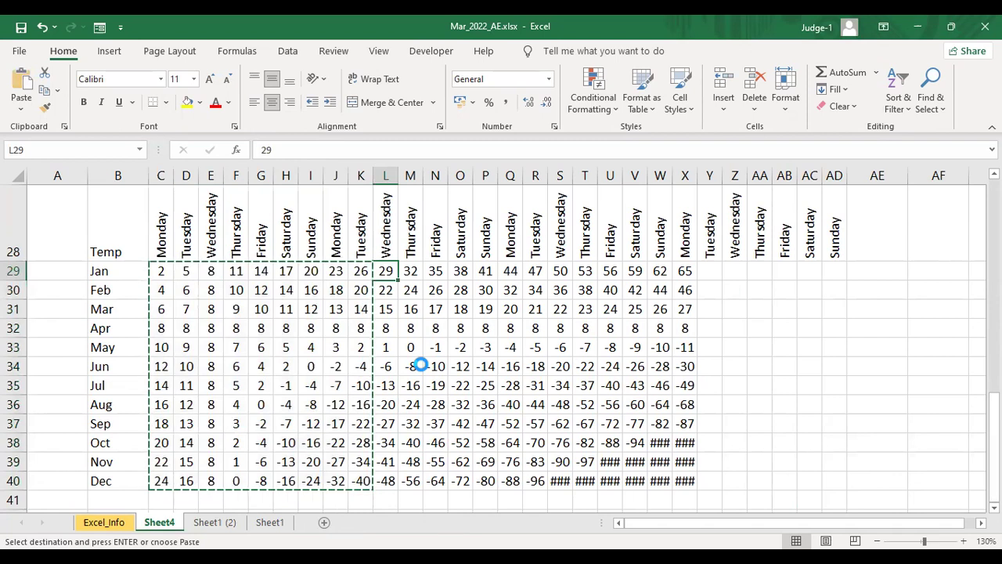
key(ctrl+v)
click(609, 270)
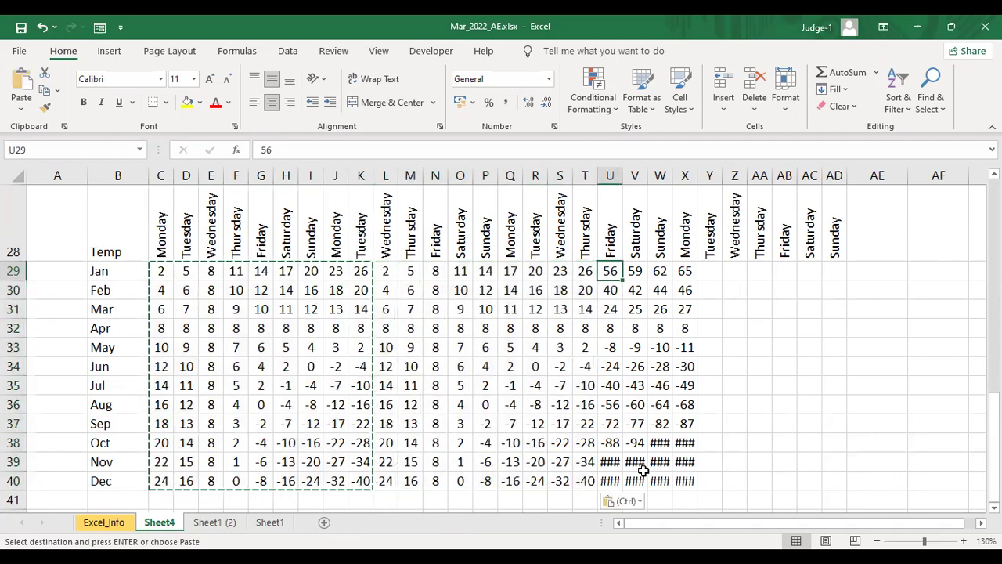
key(ctrl+v)
click(809, 443)
Copy the Friday temperatures in AB29:AB40 into the empty Sunday column starting at AD29, and end copy mode
click(835, 270)
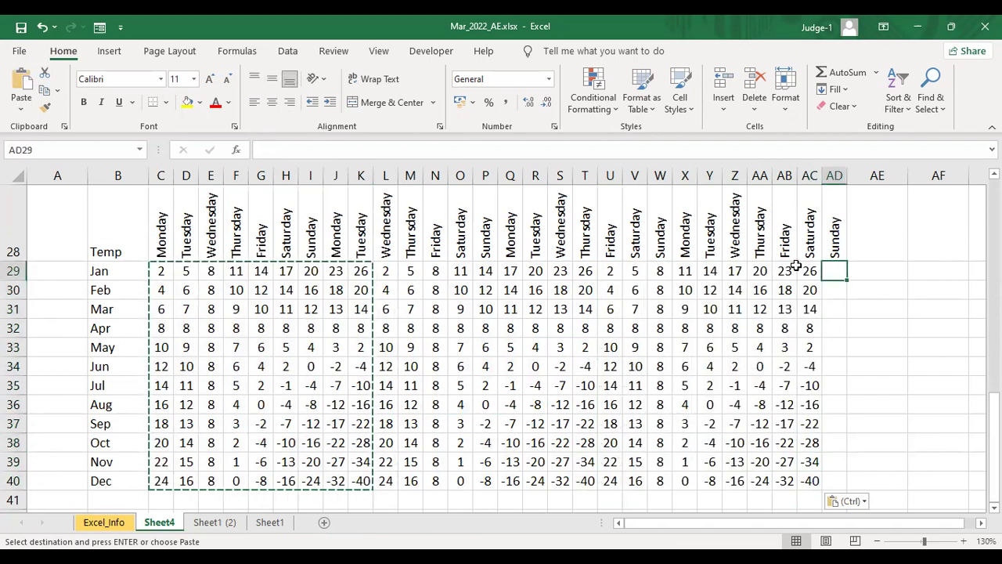
drag(785, 270, 787, 481)
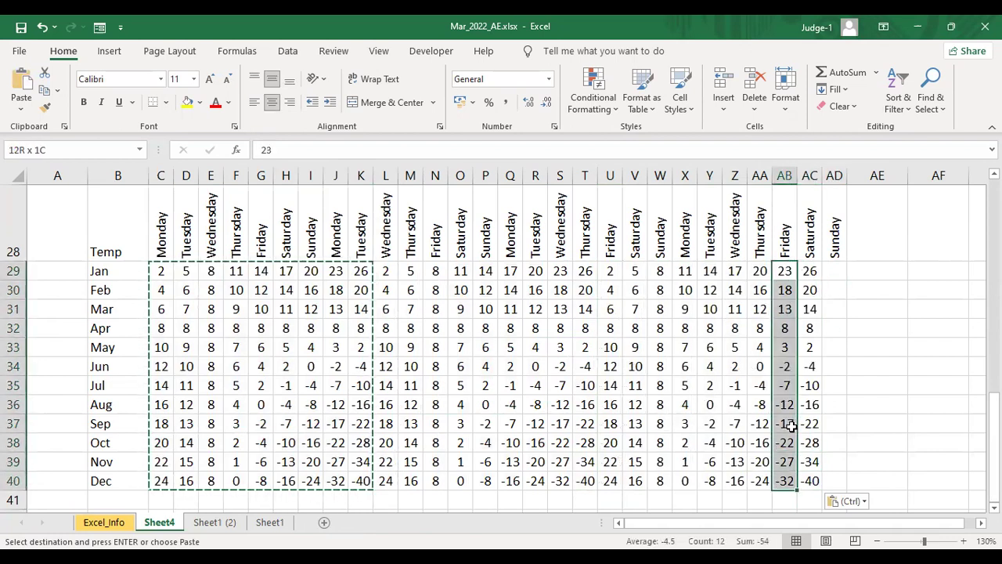
key(ctrl+c)
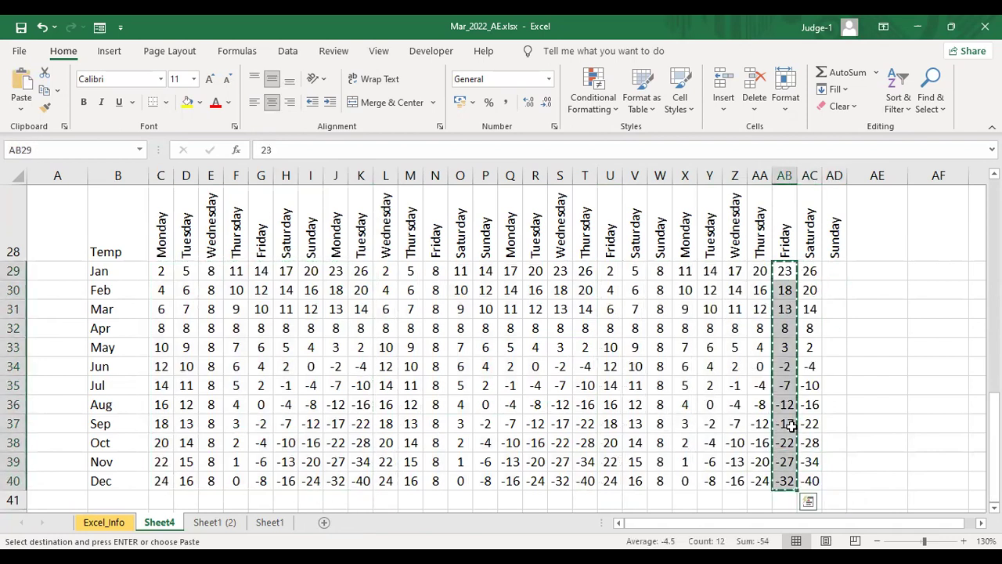
click(835, 270)
key(ctrl+v)
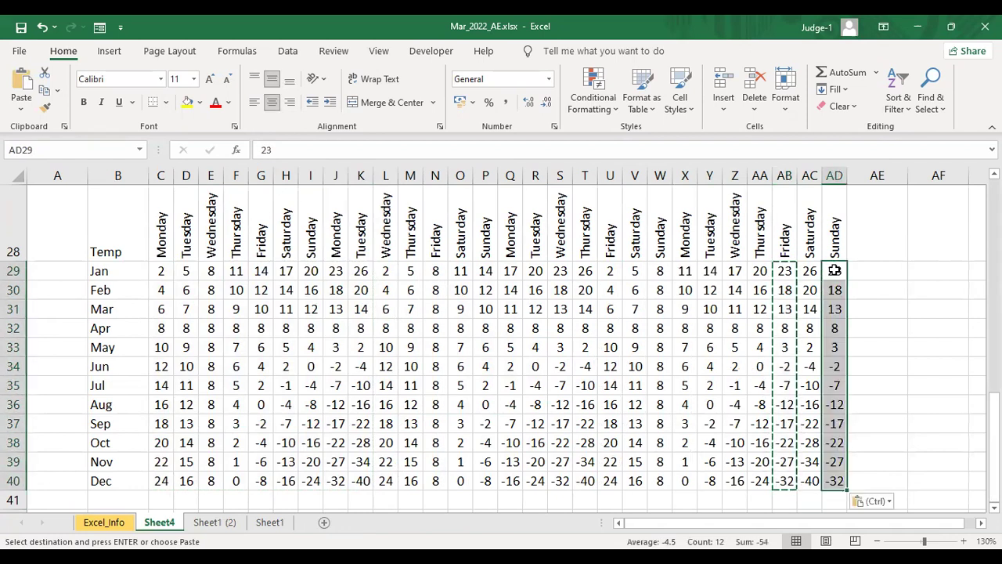
key(Right)
key(Down)
key(Down)
key(Down)
key(Down)
key(Down)
key(Down)
key(Down)
key(Down)
key(Escape)
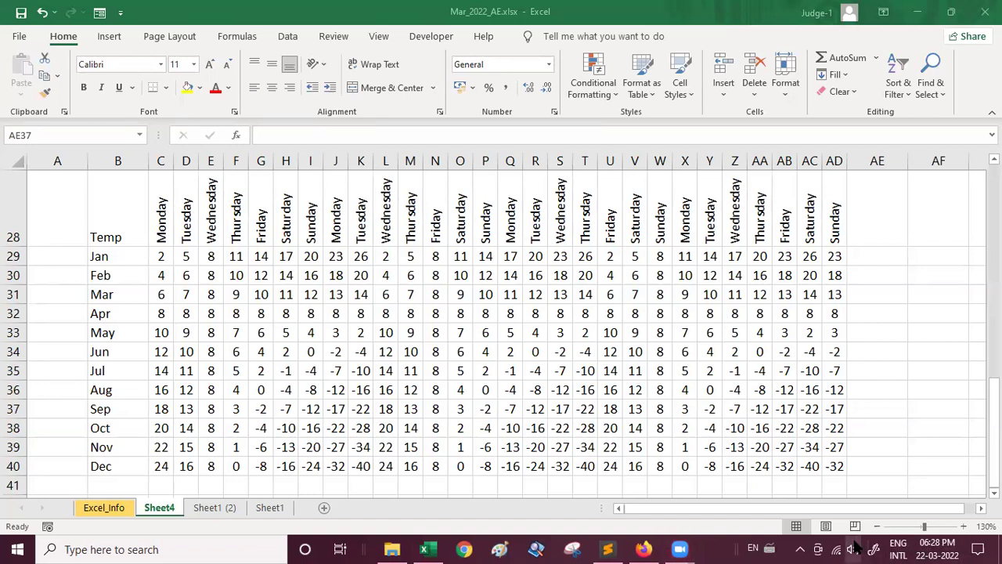
click(855, 547)
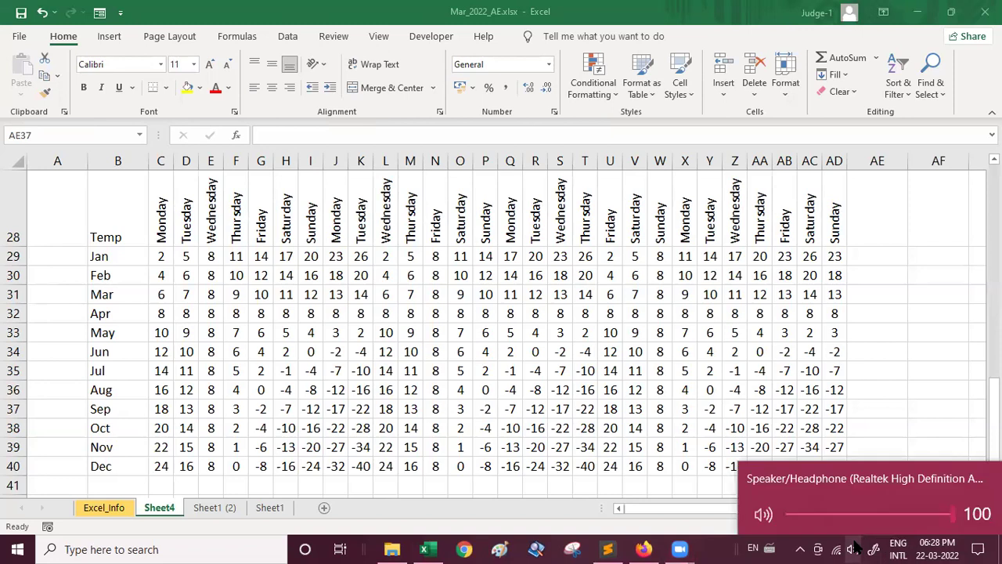
drag(955, 514, 768, 516)
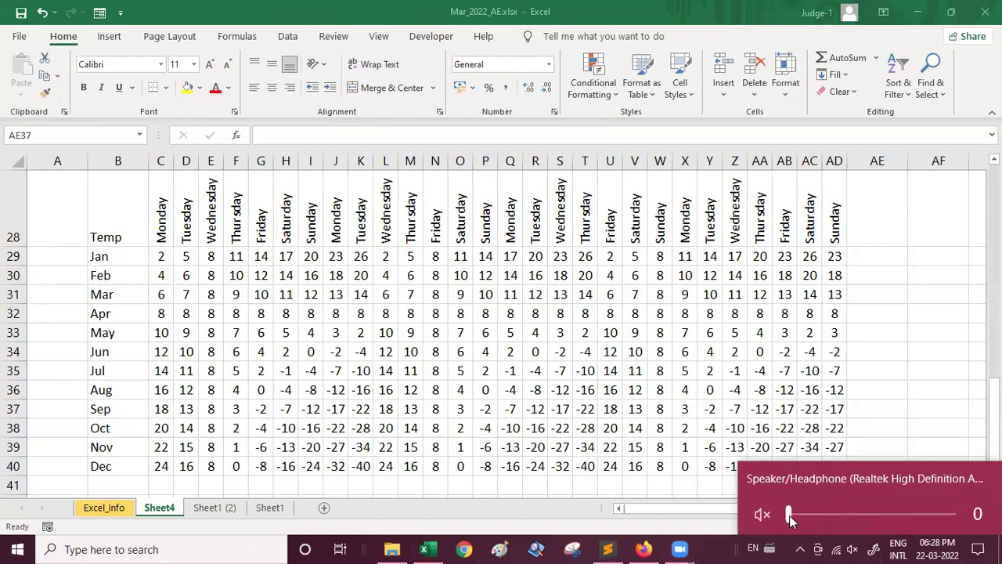
drag(791, 519, 954, 515)
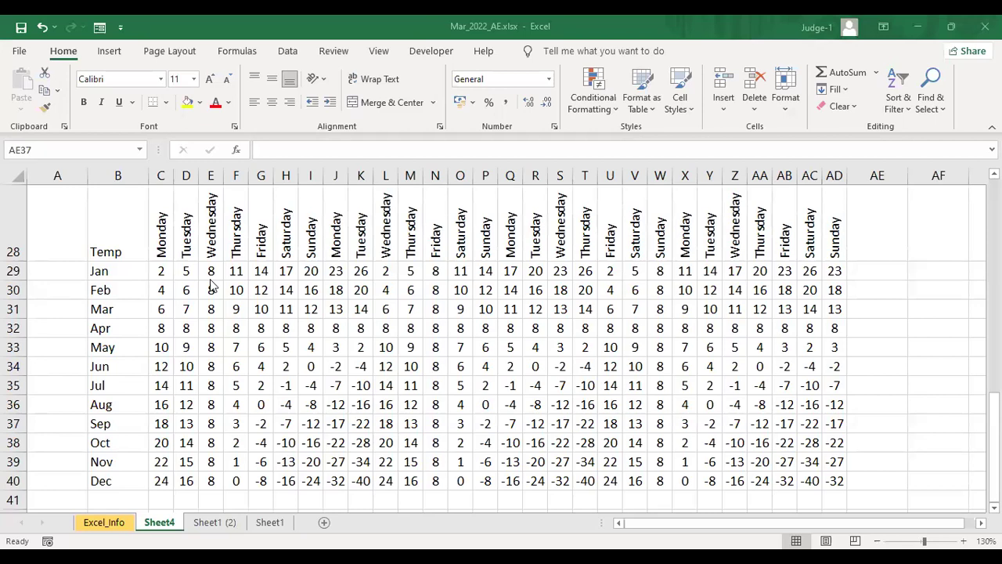
Review the four merged week titles in row 27 above the weekday headings
scroll(210, 281, up, 1)
click(216, 233)
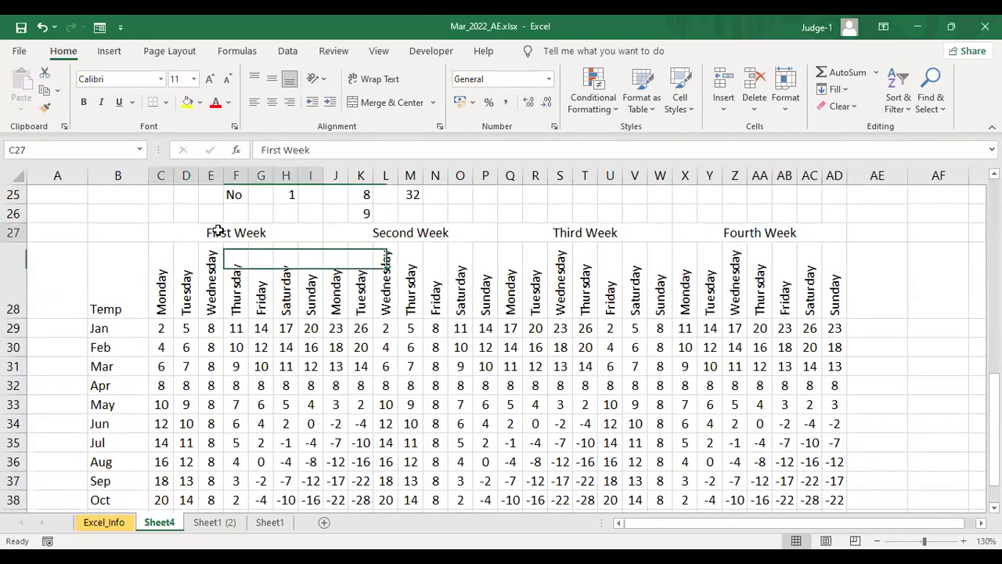
click(376, 233)
click(612, 230)
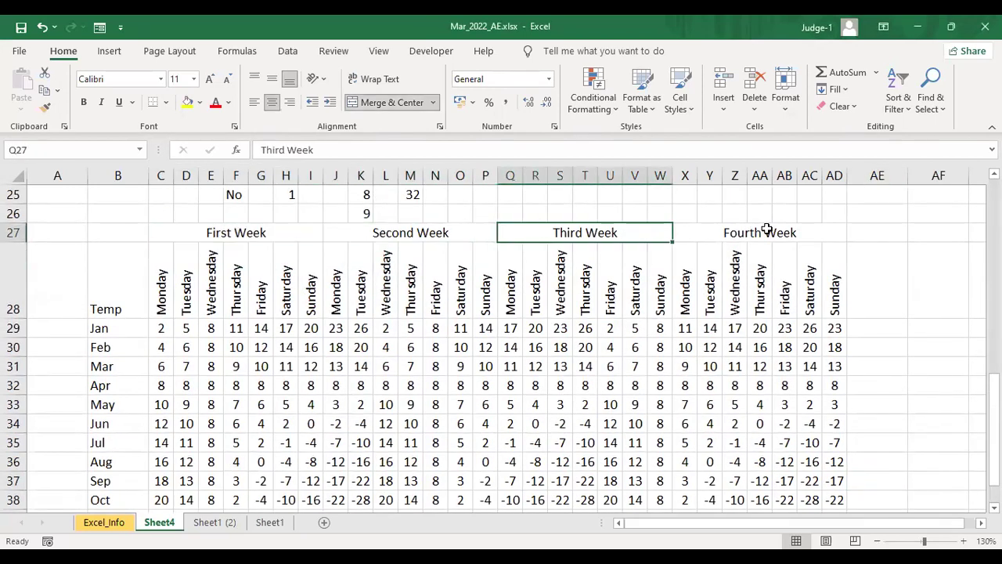
click(766, 230)
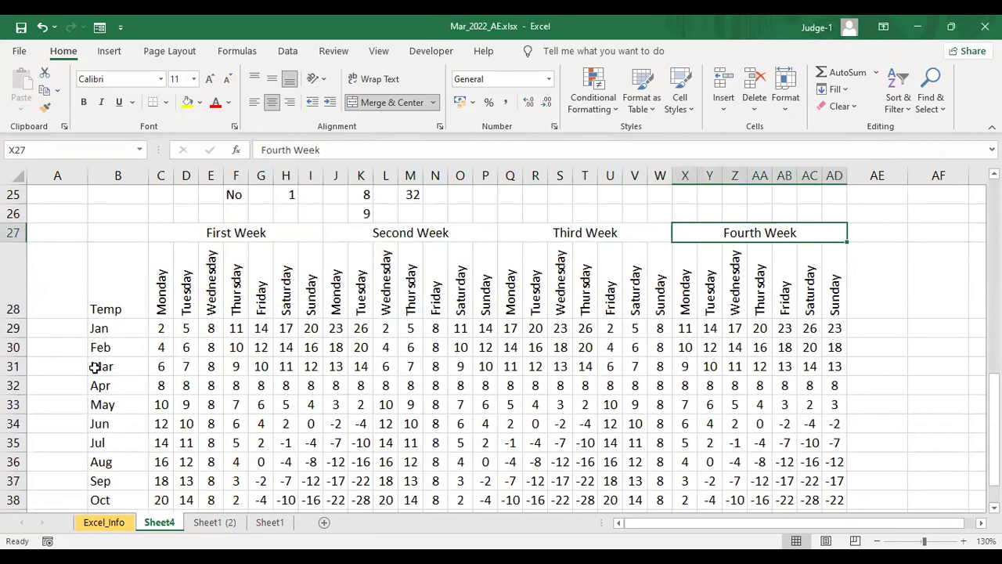
Merge and centre A29:A31 beside January to March and enter the quarter label Q4
scroll(74, 321, down, 1)
drag(68, 271, 74, 311)
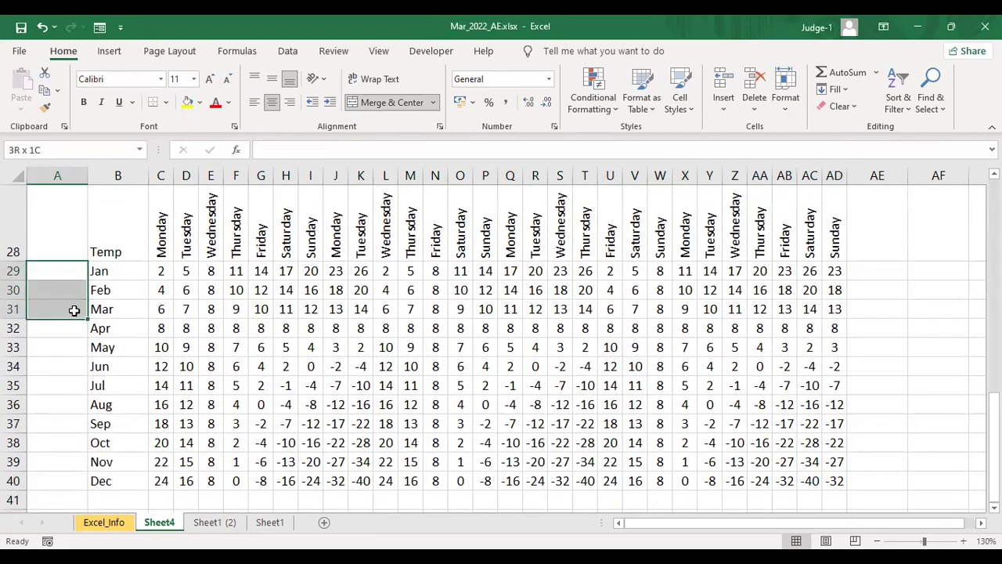
click(392, 101)
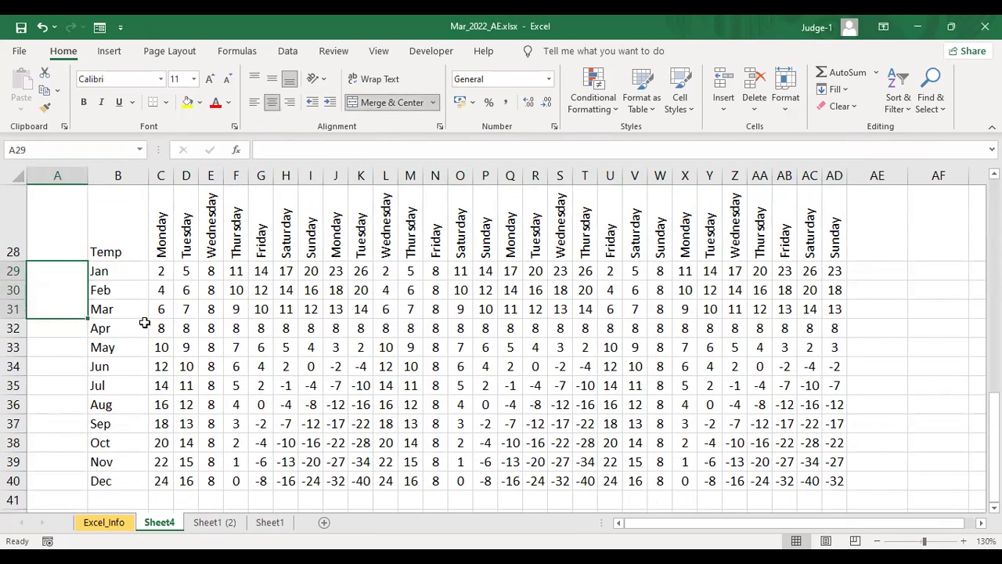
text(Q4)
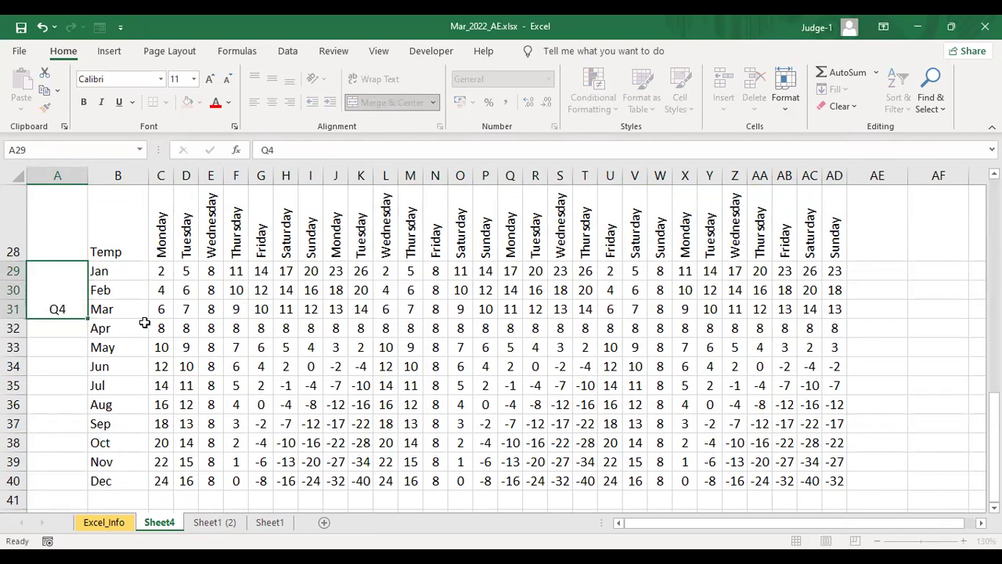
key(Return)
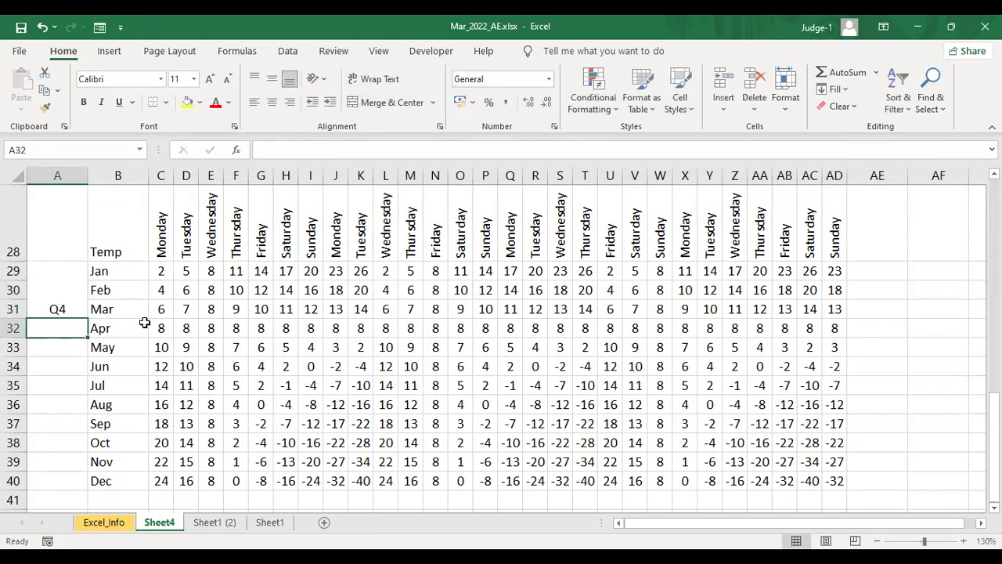
Merge and centre A32:A34 beside April to June and enter the quarter label Q1
drag(47, 326, 52, 365)
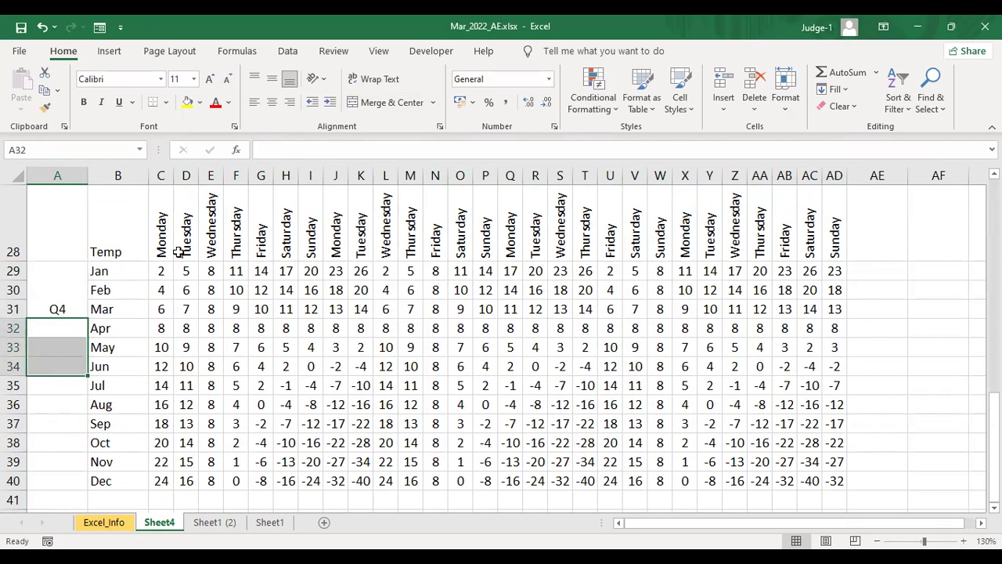
click(370, 104)
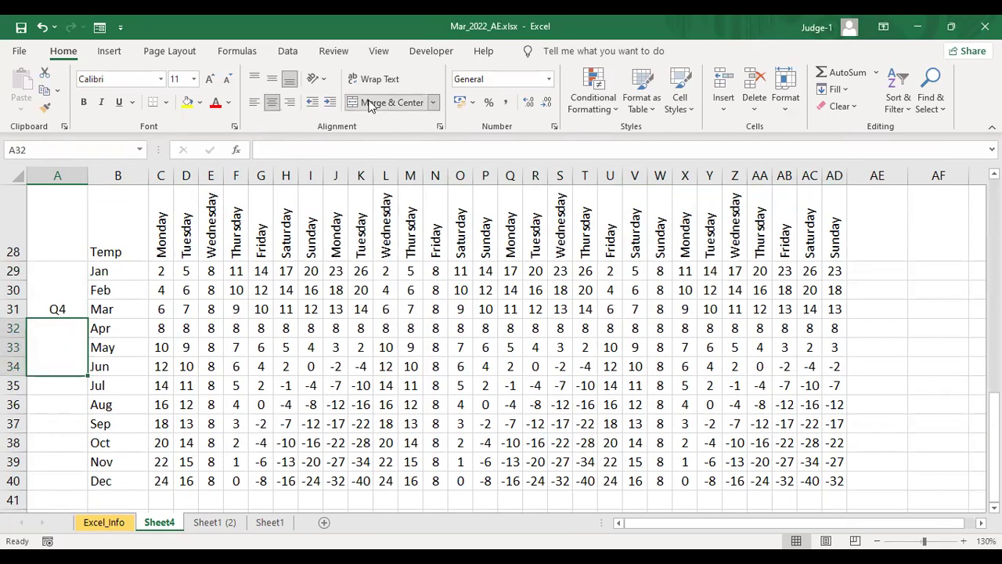
text(Q1)
key(Return)
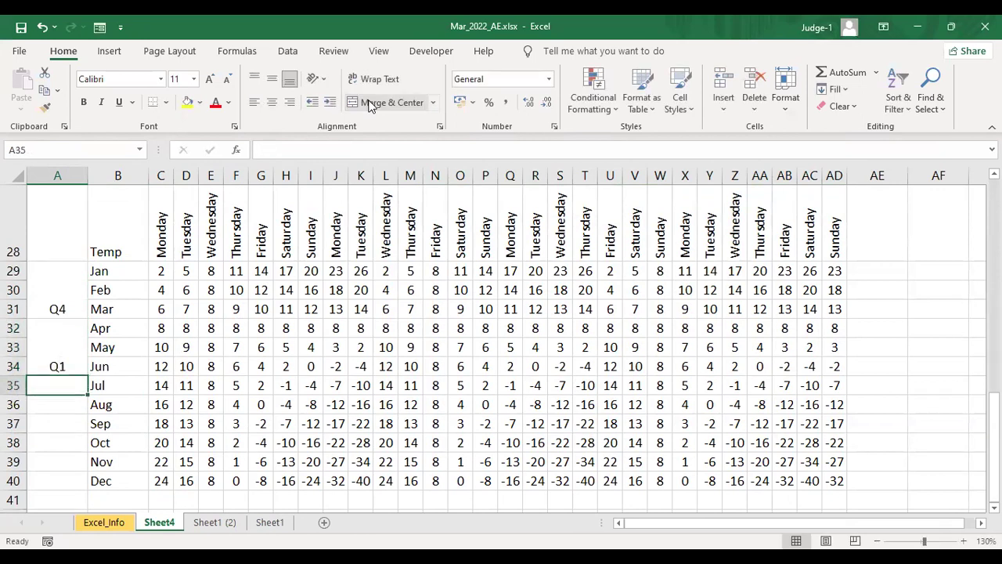
Merge and centre A35:A37 beside July to September and enter the quarter label Q2
drag(65, 384, 64, 443)
click(70, 400)
drag(70, 385, 76, 425)
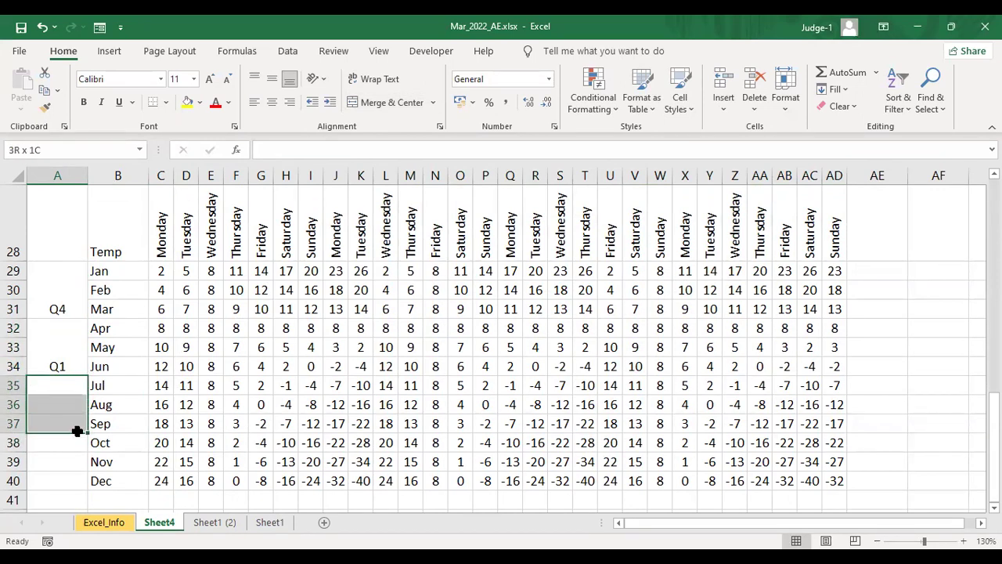
click(392, 102)
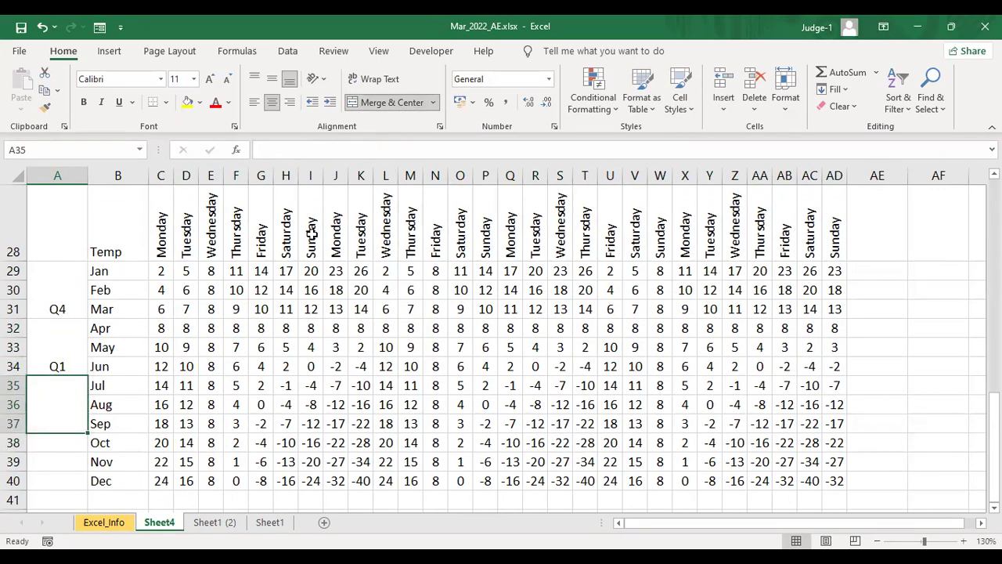
text(Q2)
key(Return)
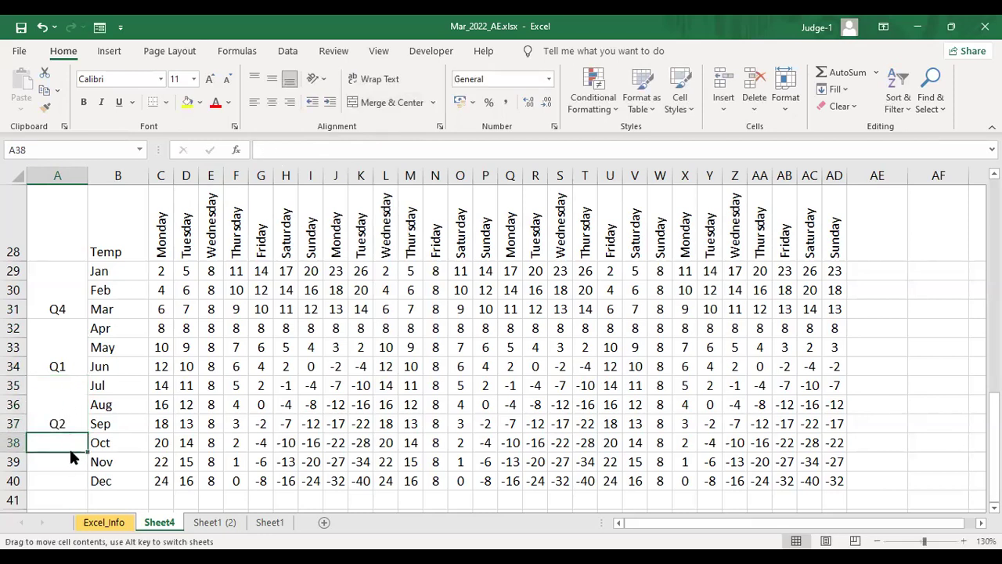
Merge and centre A38:A40 beside October to December and enter the quarter label Q3
drag(68, 443, 70, 472)
click(387, 107)
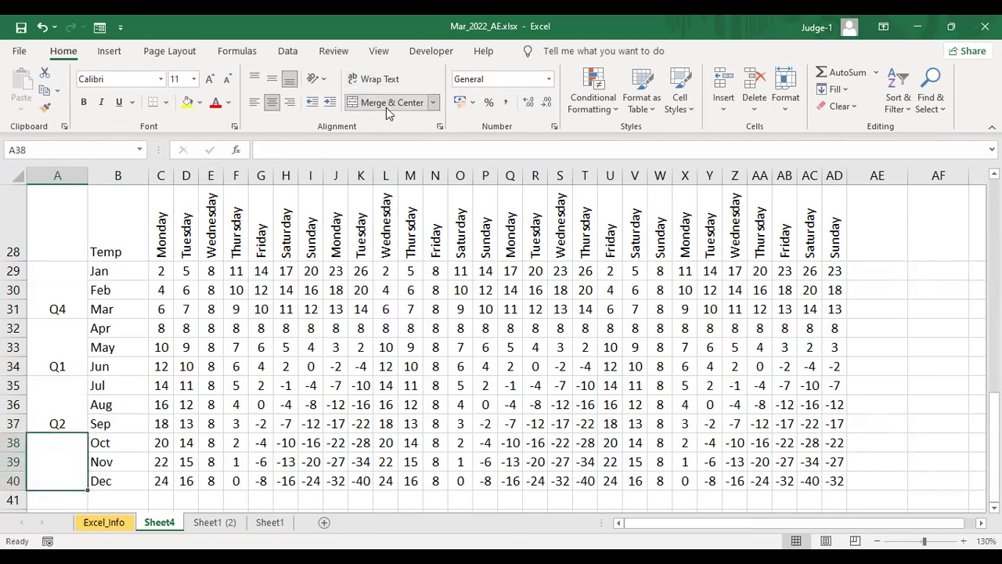
text(Q3)
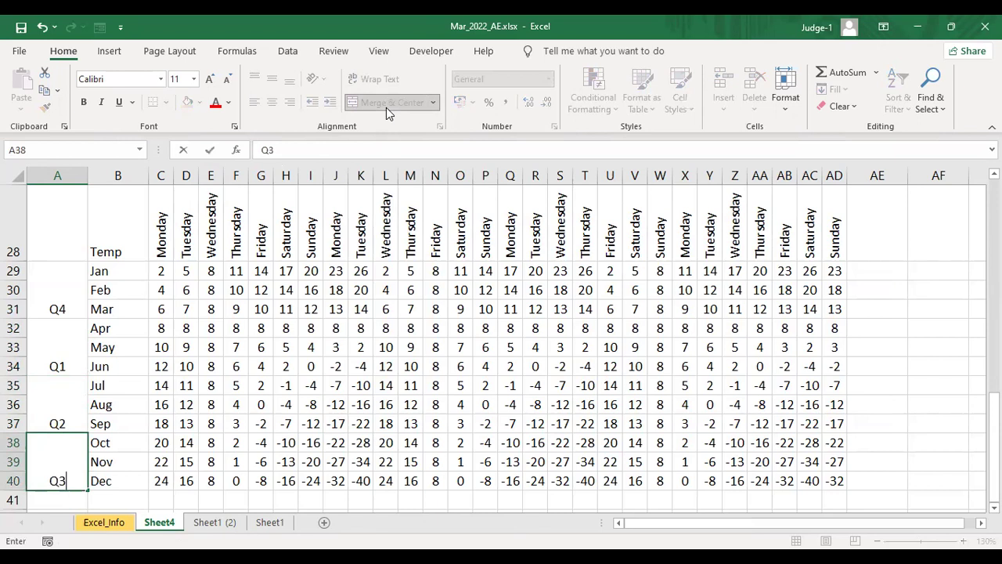
key(Return)
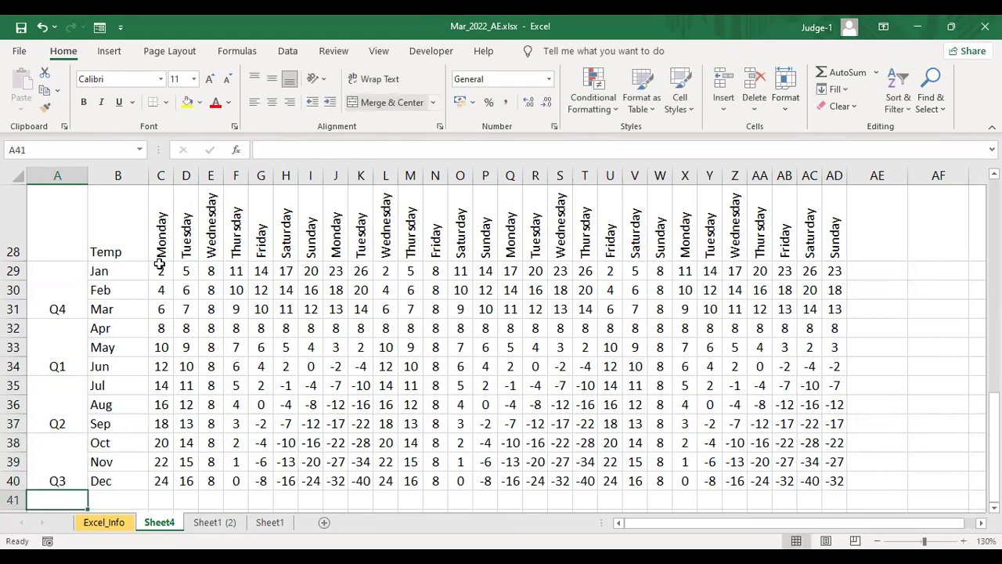
Middle-align the four quarter labels in A29:A40, and centre the Temp heading in B28 vertically and horizontally
drag(66, 288, 68, 460)
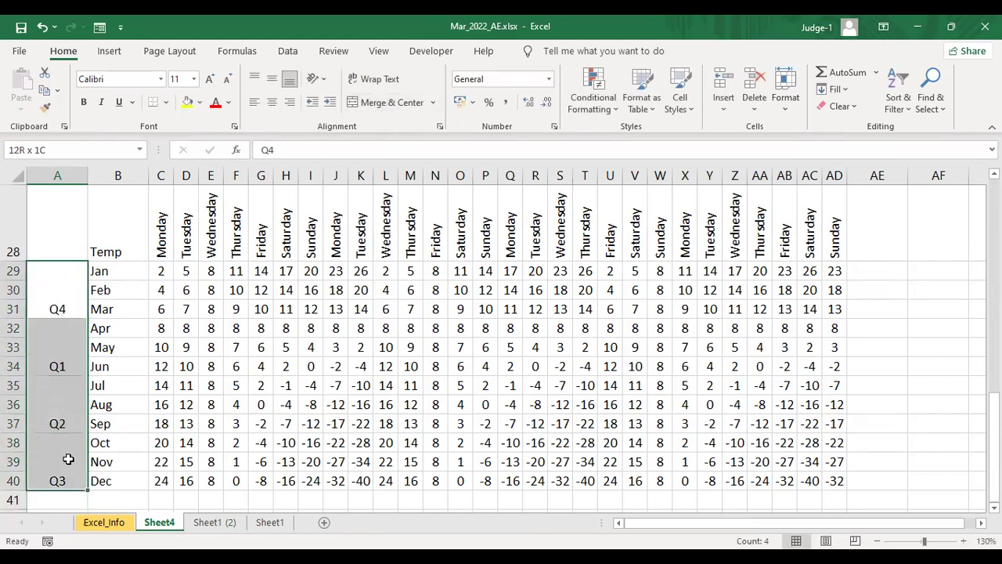
click(273, 81)
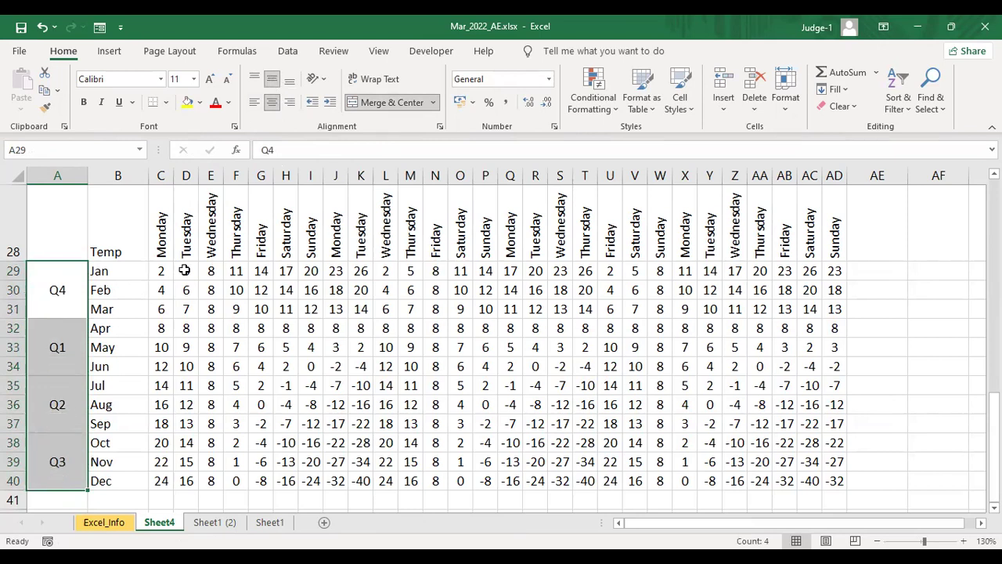
click(114, 235)
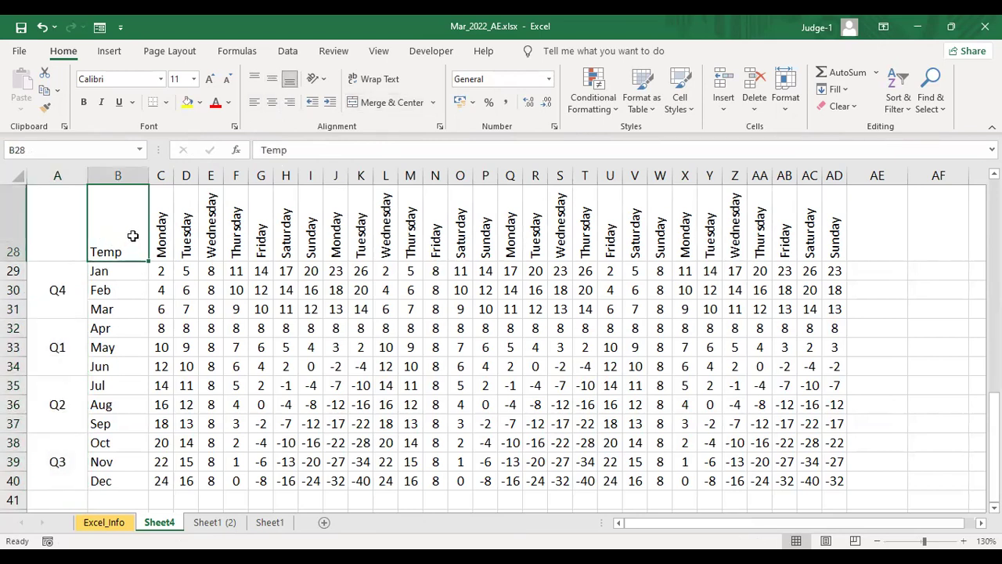
click(273, 80)
click(271, 105)
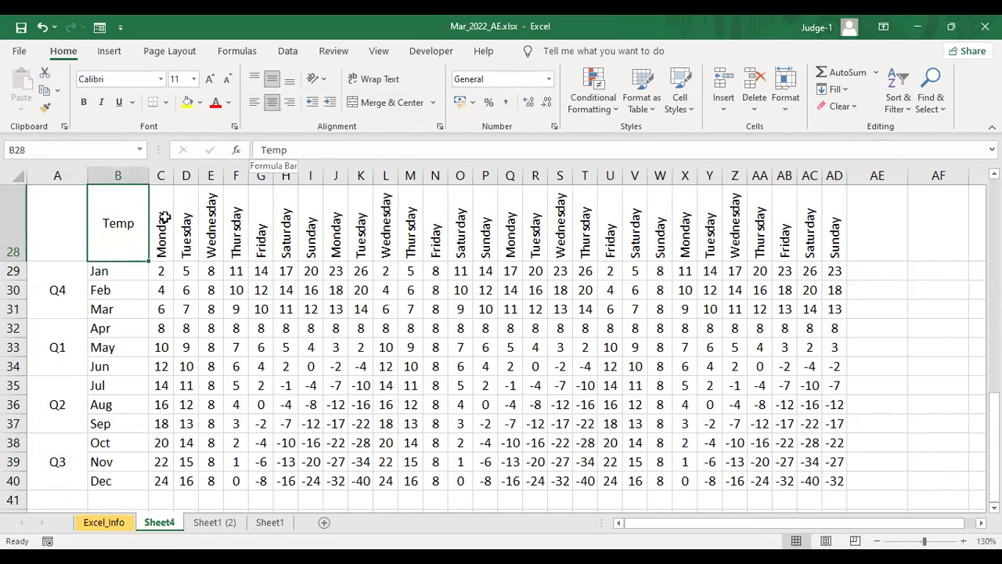
Angle the Temp heading in B28 counterclockwise
click(317, 79)
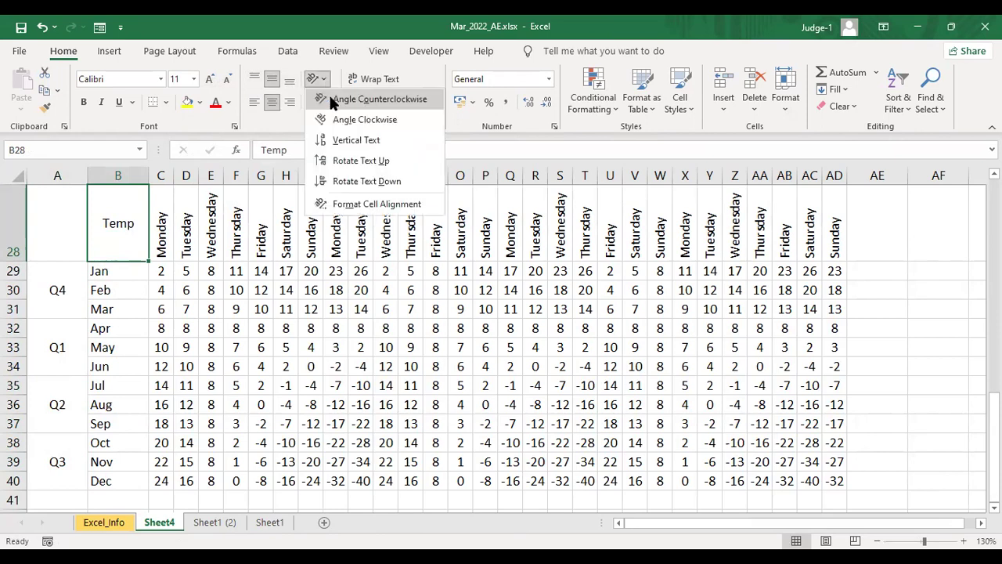
click(368, 99)
click(237, 383)
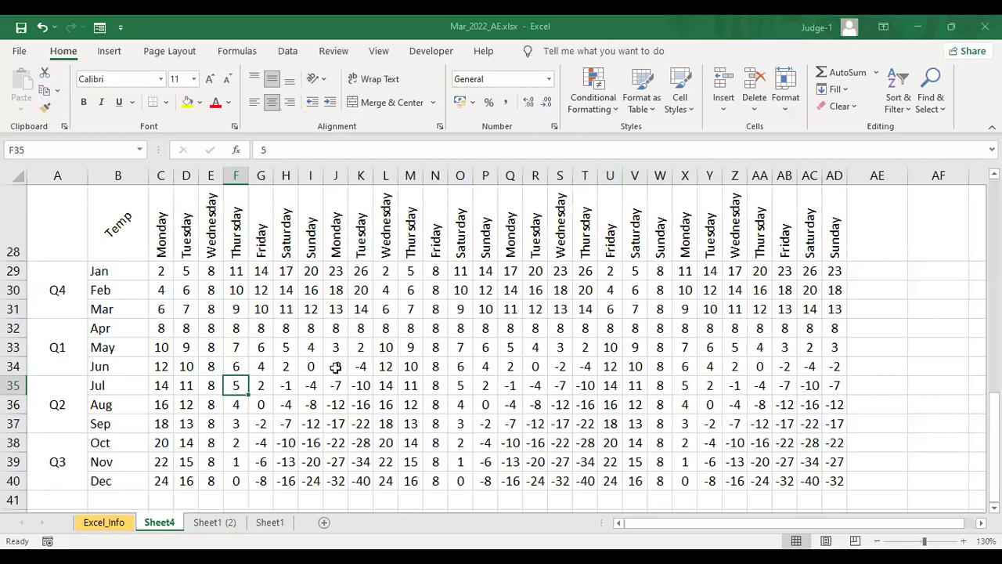
click(308, 309)
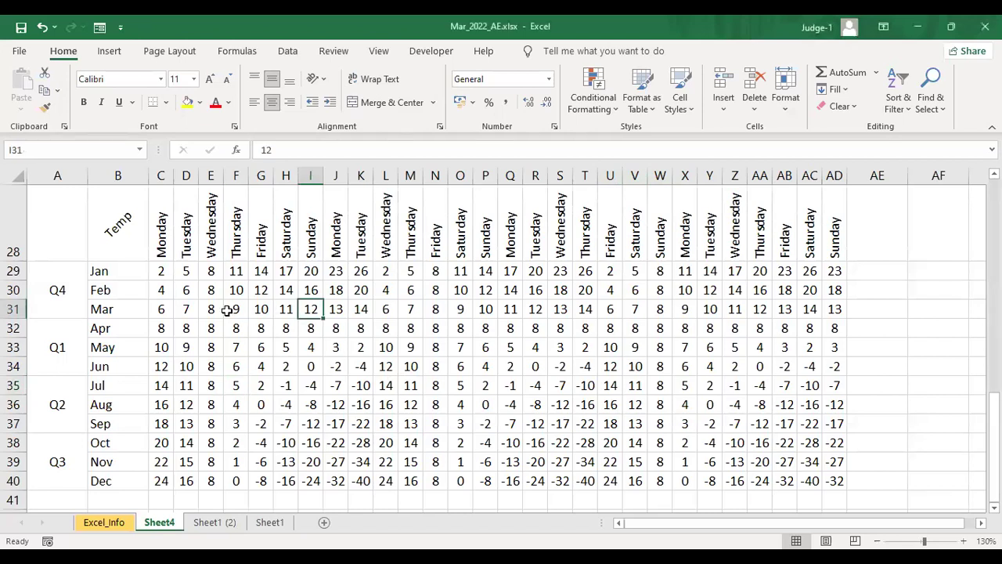
click(164, 223)
click(190, 221)
click(218, 220)
scroll(306, 287, up, 2)
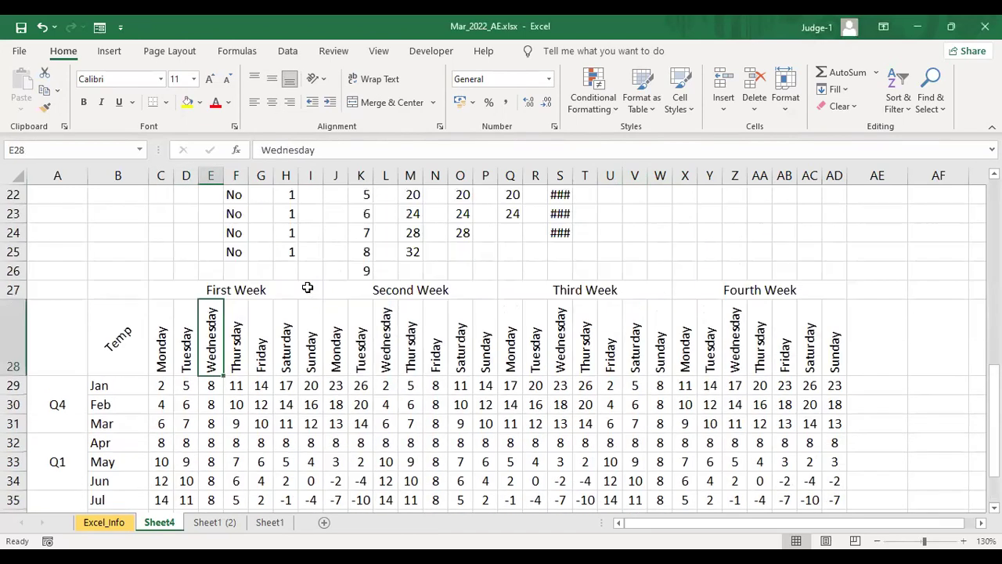
scroll(304, 290, down, 1)
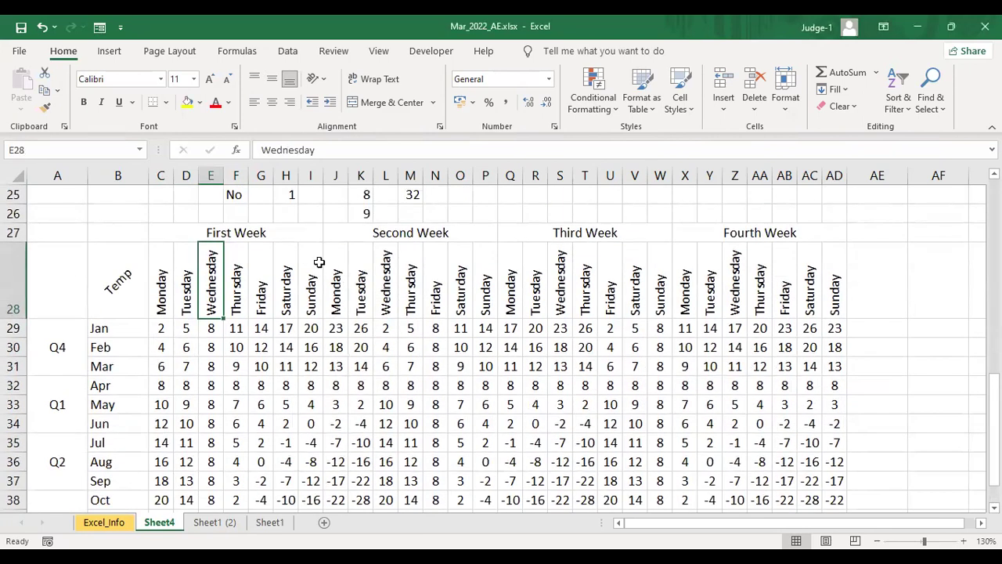
click(313, 265)
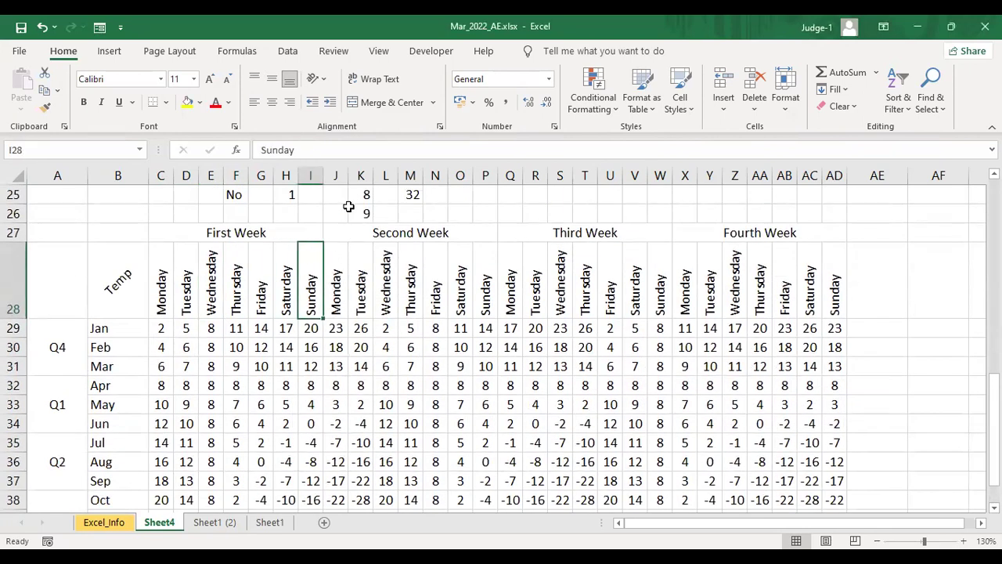
Insert a column between First Week and Second Week and enter the heading Total in J28
click(338, 174)
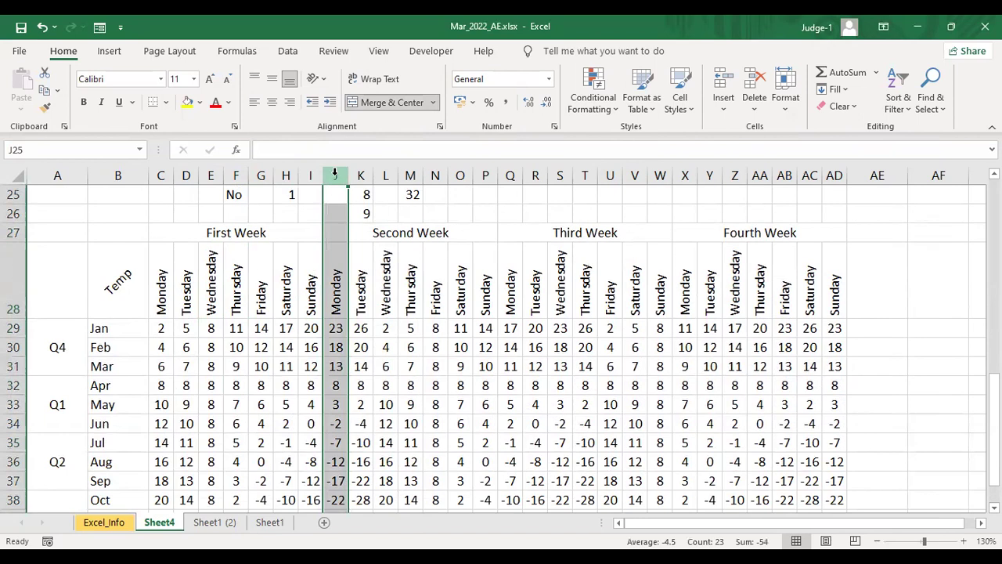
right_click(335, 173)
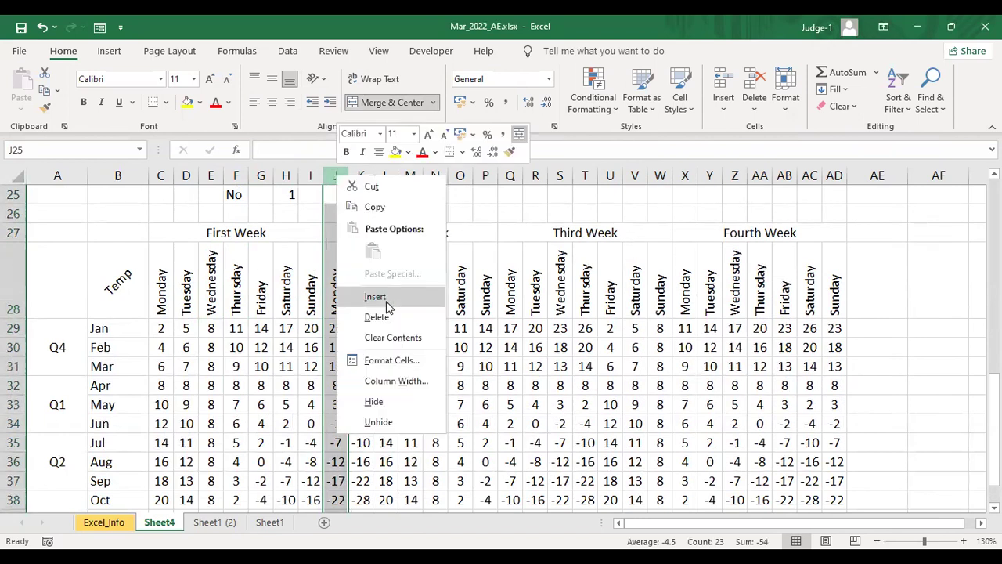
click(386, 305)
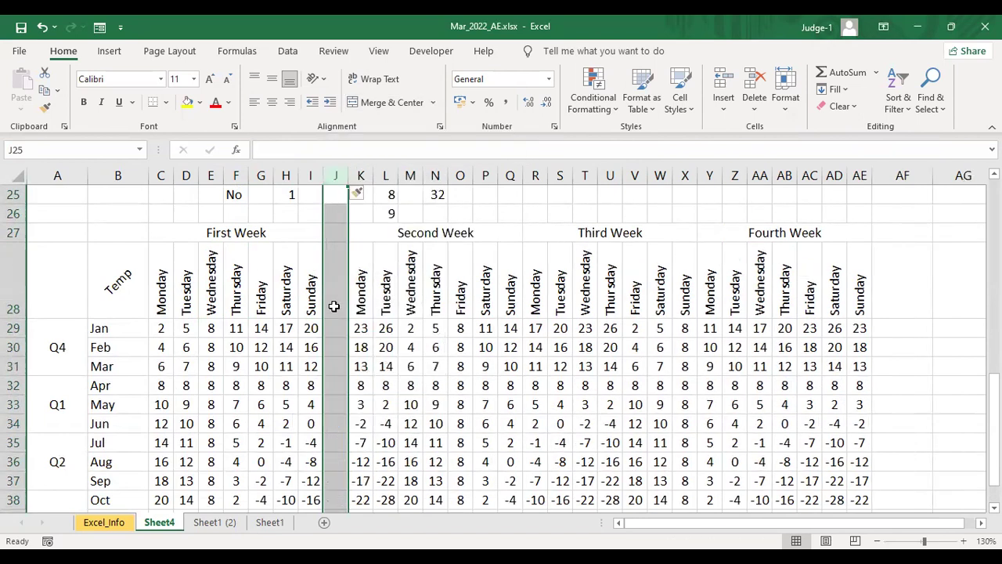
click(334, 307)
text(Total)
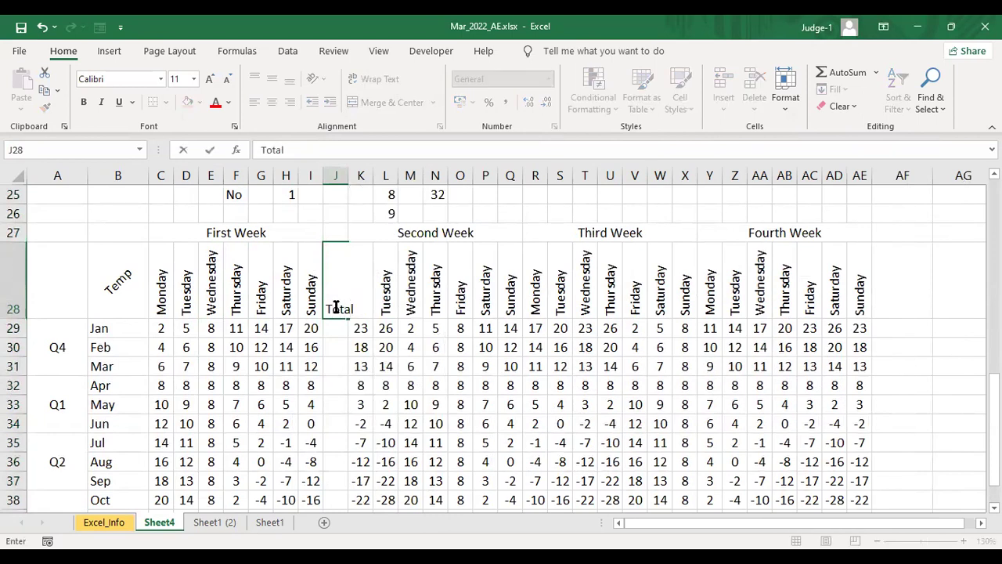
key(Tab)
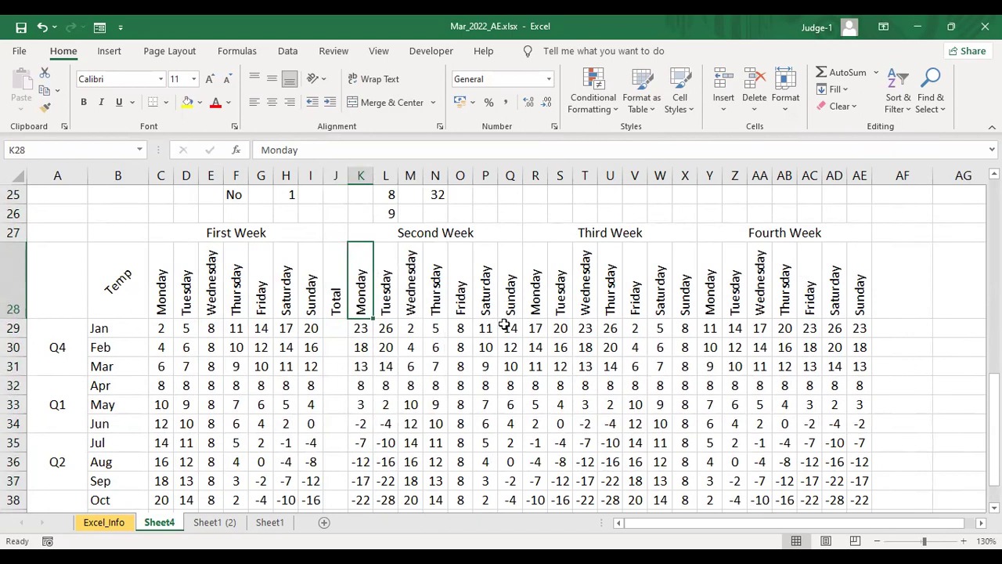
Insert an entire column at R28, between the Second Week and Third Week blocks
key(Right)
key(Right)
key(Right)
key(Right)
key(Right)
key(Right)
key(Right)
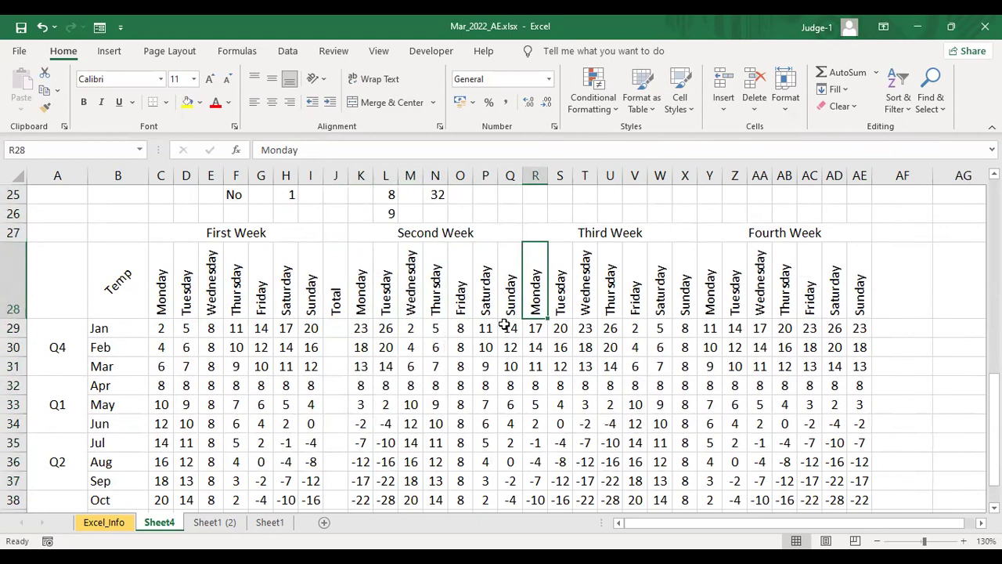
key(ctrl+shift+plus)
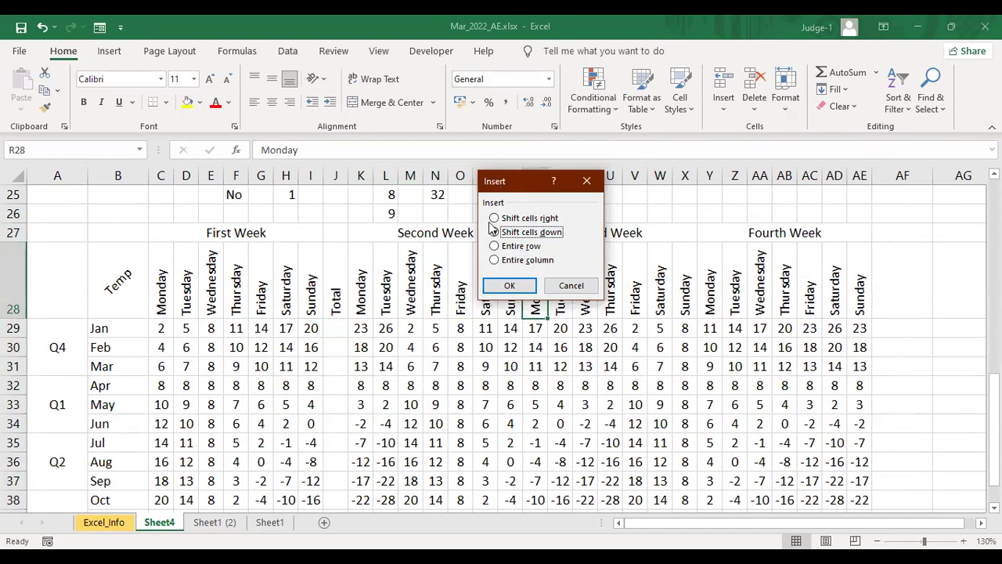
drag(500, 188, 481, 226)
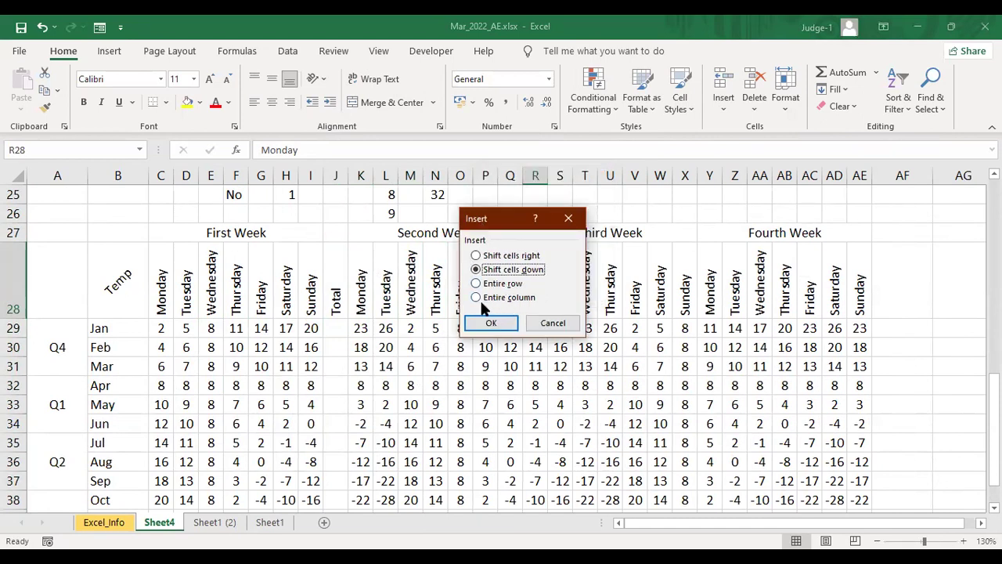
key(Up)
key(Down)
key(Down)
key(Down)
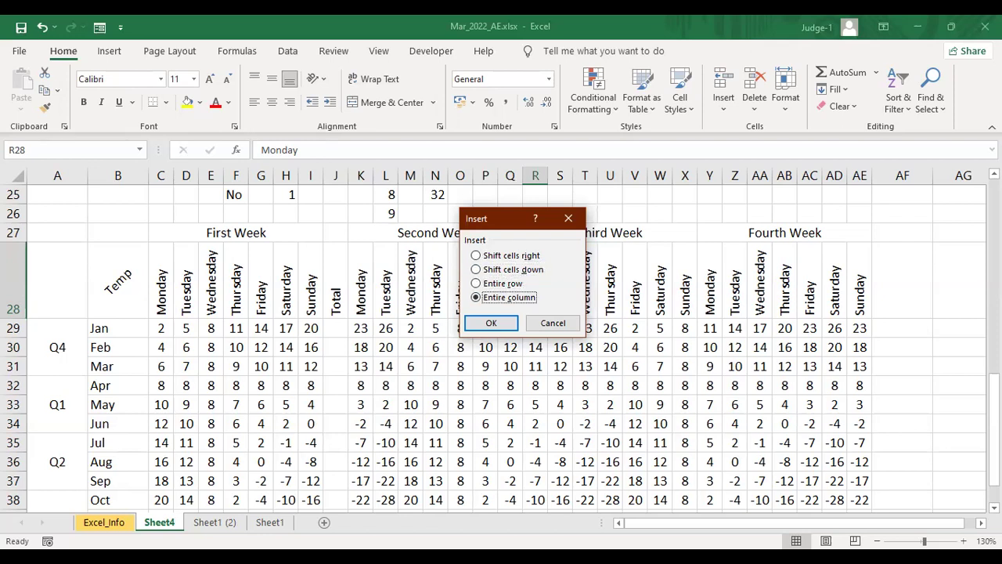
key(Return)
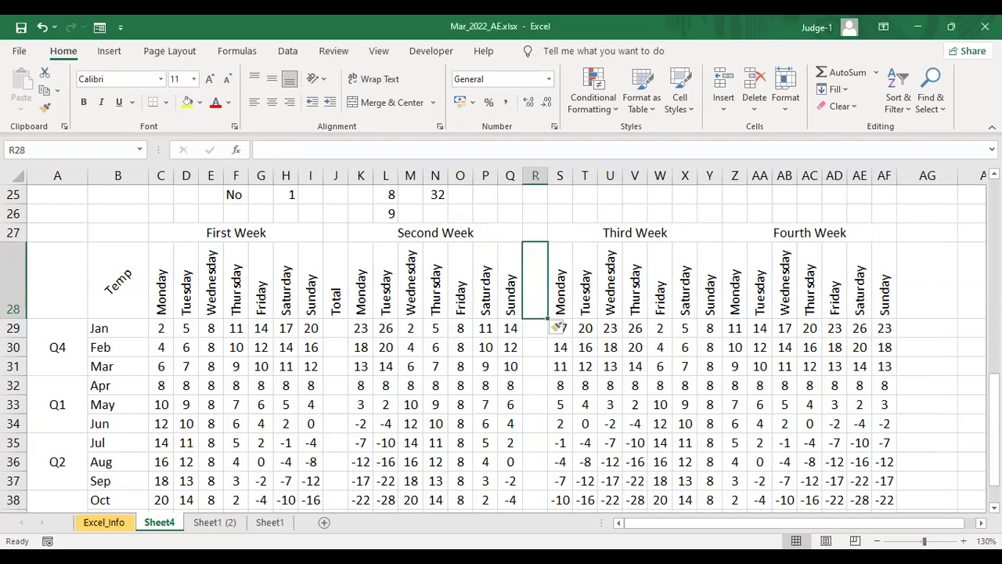
Insert a sheet column at Z28, between the Third Week and Fourth Week blocks
key(Right)
key(Right)
key(Right)
key(Right)
key(Right)
key(Right)
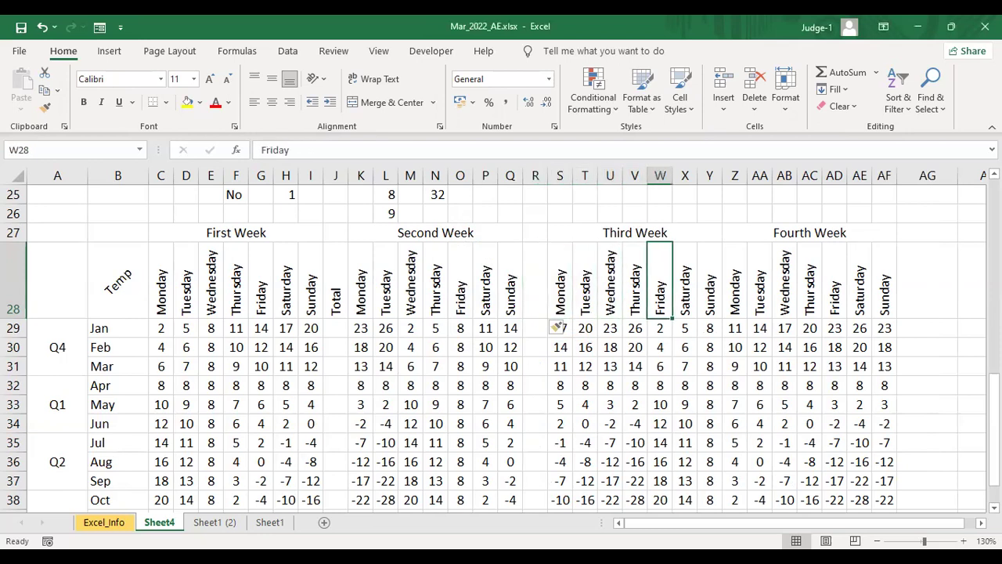
key(Right)
key(Right)
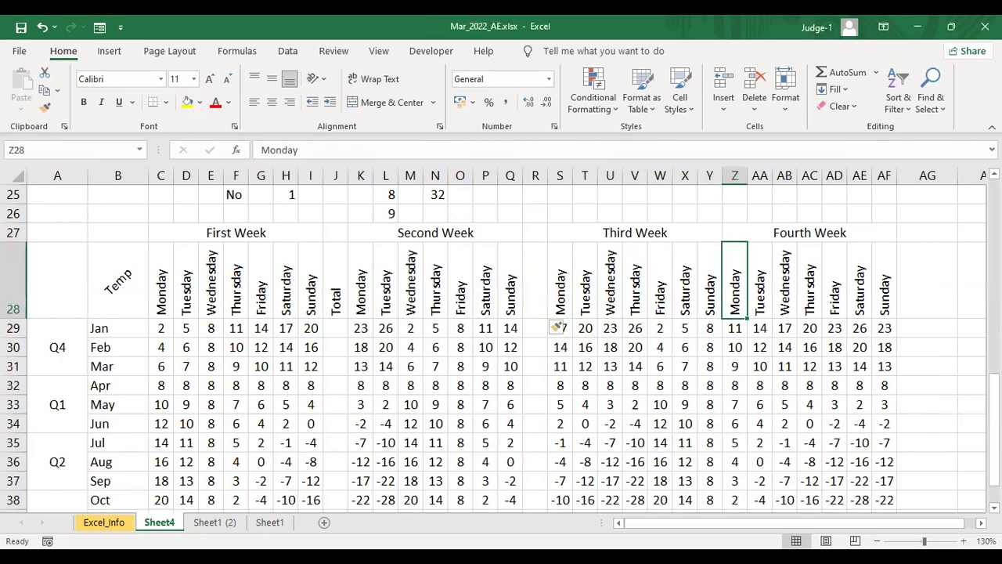
key(alt)
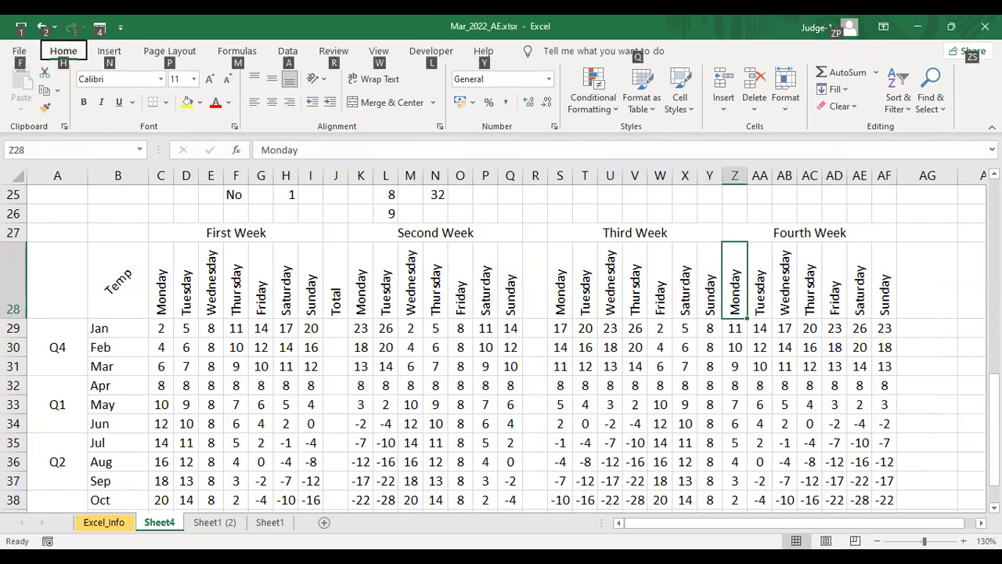
key(h)
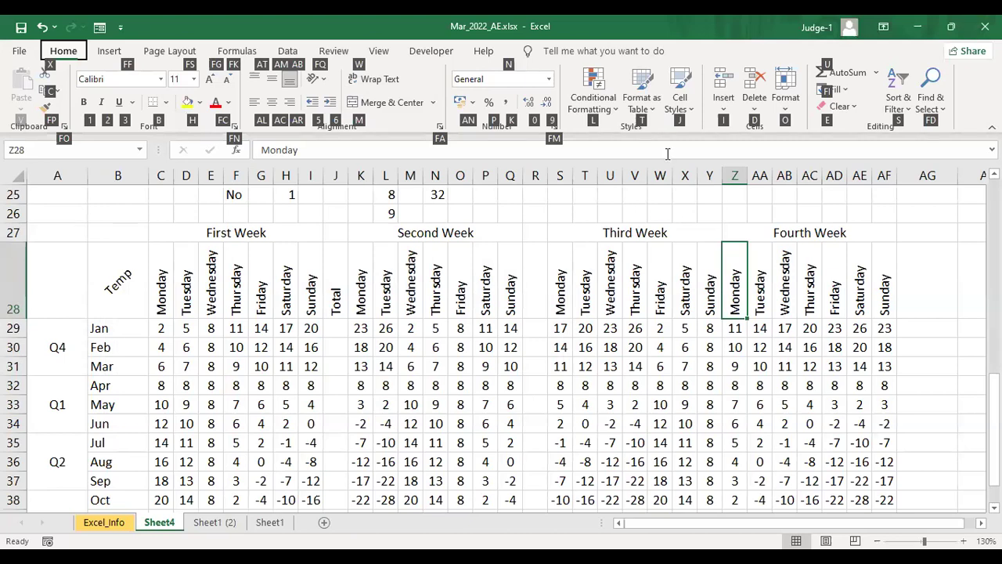
key(alt)
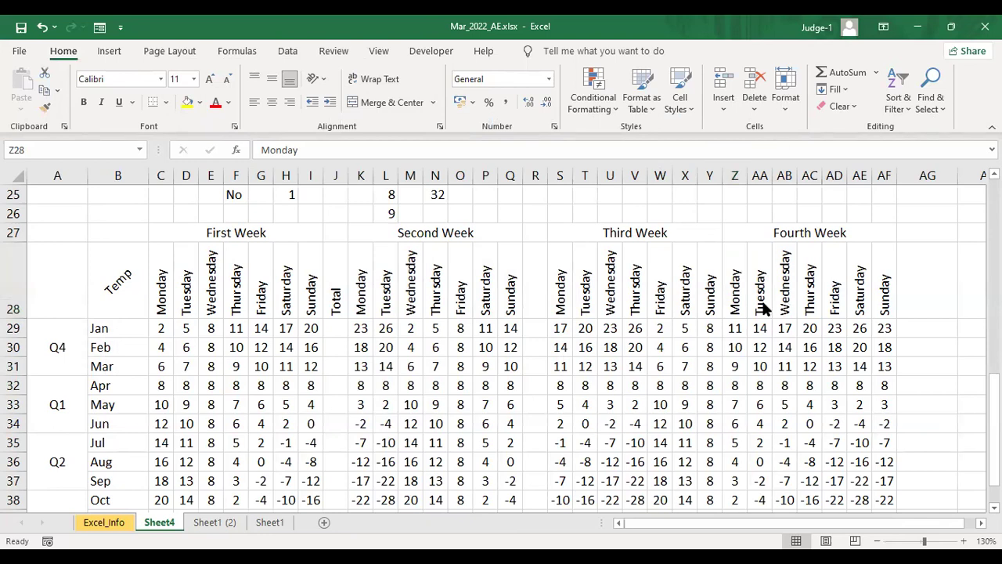
click(726, 304)
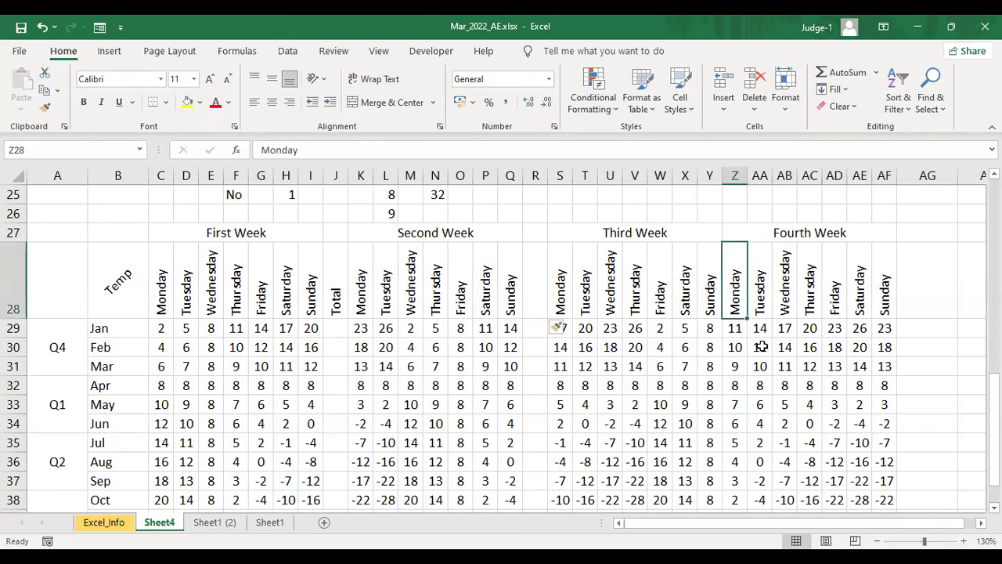
key(alt)
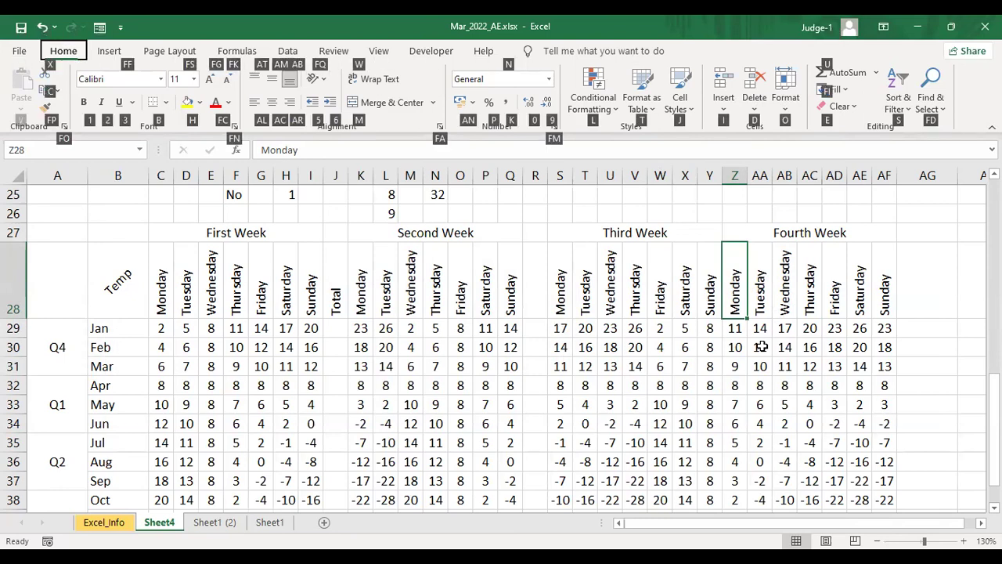
key(i)
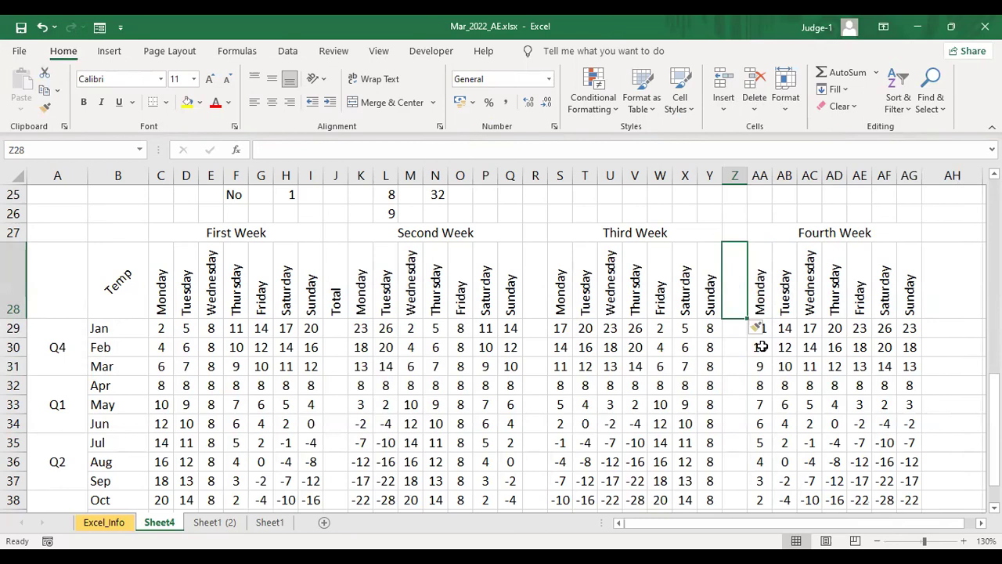
Copy the Total heading from J28 and paste it into R28 after the Second Week block
key(Left)
key(Left)
key(Left)
key(Left)
key(Left)
key(Left)
key(Left)
key(Left)
key(Left)
key(Left)
key(Left)
key(Left)
key(Left)
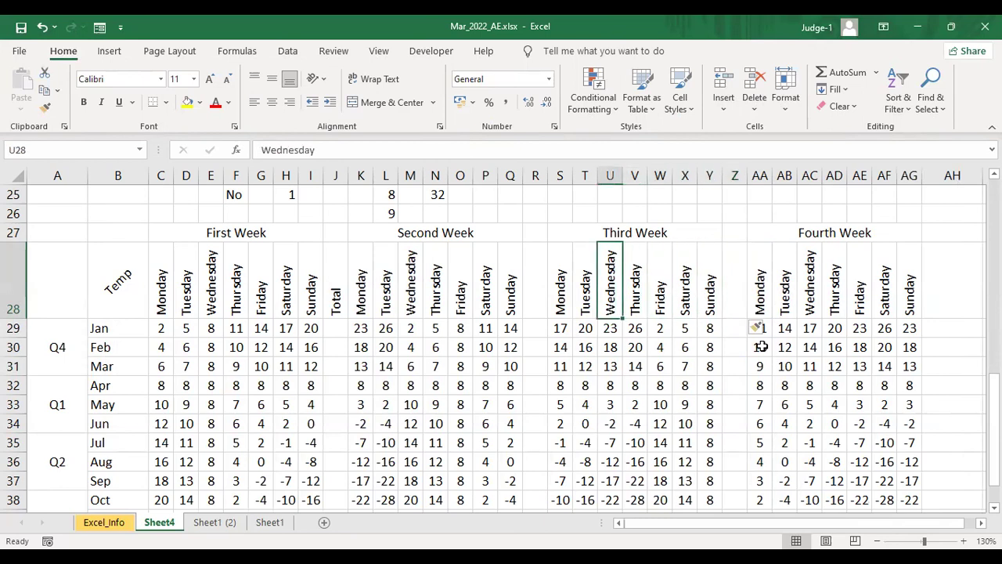
key(Left)
key(Left)
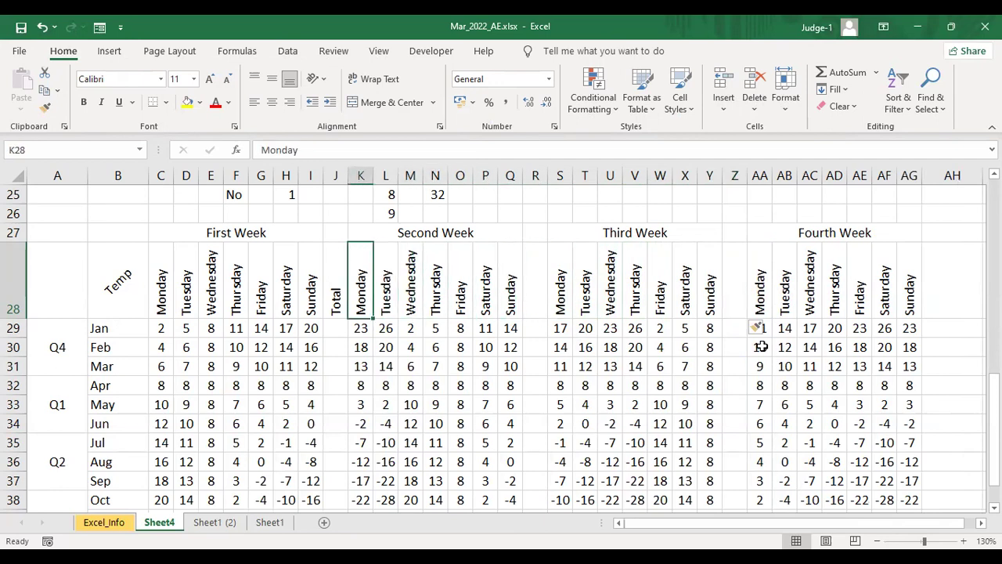
key(Left)
key(ctrl+c)
key(Right)
key(Right)
key(Right)
key(Right)
key(Right)
key(Right)
key(Right)
key(Right)
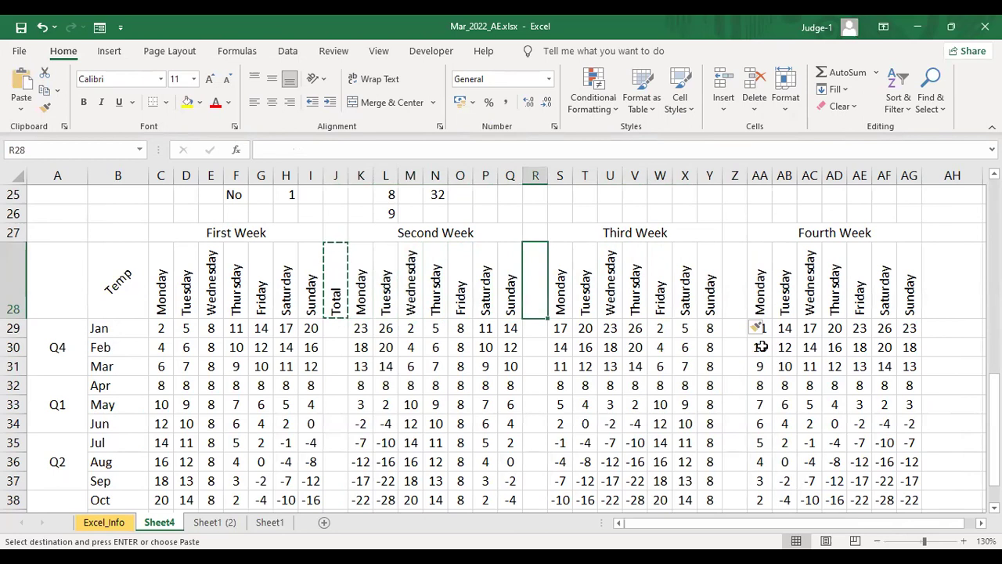
key(ctrl+v)
Paste the copied Total heading into Z28 after the Third Week block
key(Right)
key(Right)
key(Right)
key(Right)
key(Right)
key(Right)
key(Right)
key(Right)
key(ctrl+v)
Paste the copied Total heading into AH28 after the Fourth Week block
key(Right)
key(Right)
key(Right)
key(Right)
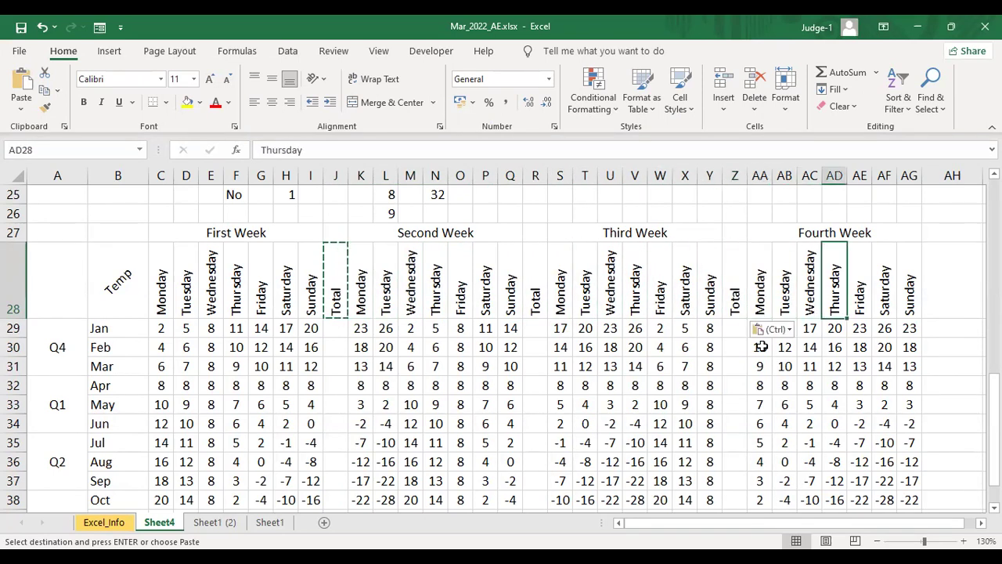
key(Right)
key(Right)
key(Right)
key(Right)
key(ctrl+v)
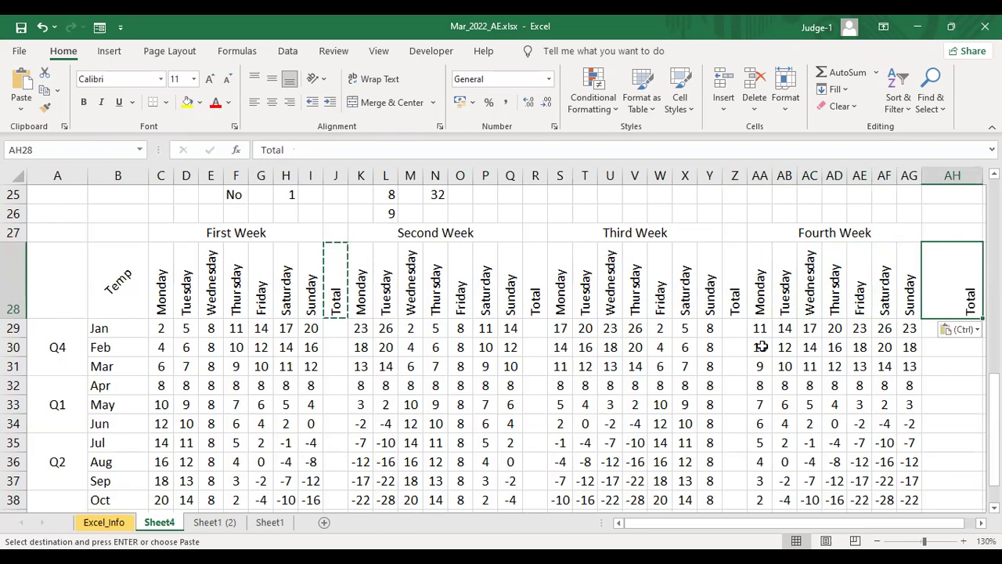
Narrow column AH to match the width of the table's other day and Total columns
right_click(960, 180)
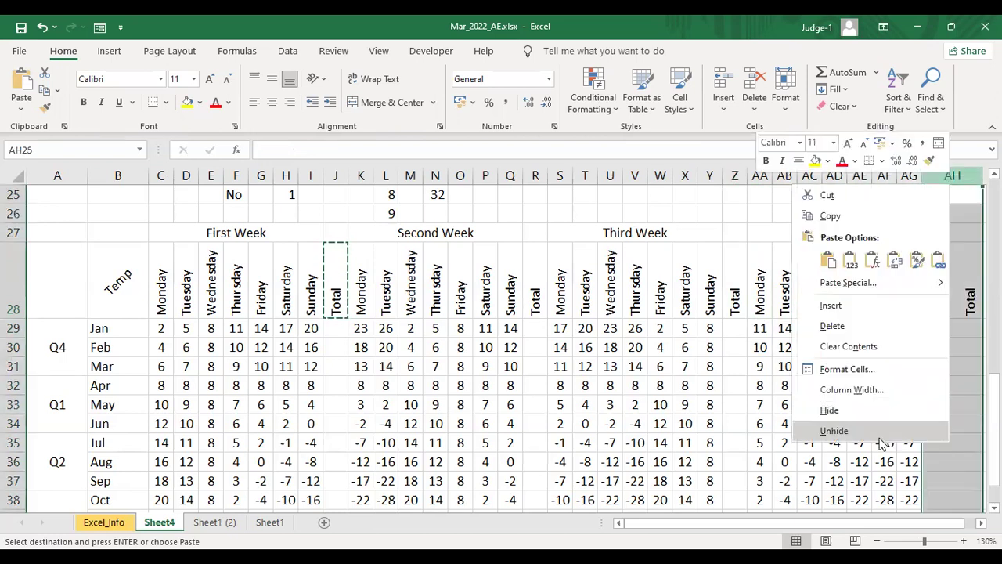
click(852, 390)
click(830, 423)
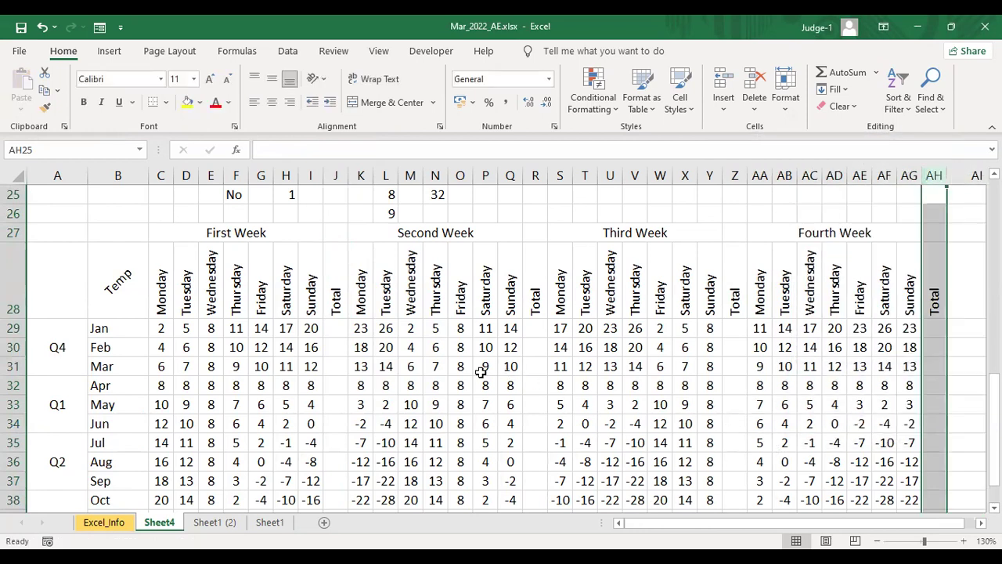
click(376, 371)
drag(162, 332, 314, 340)
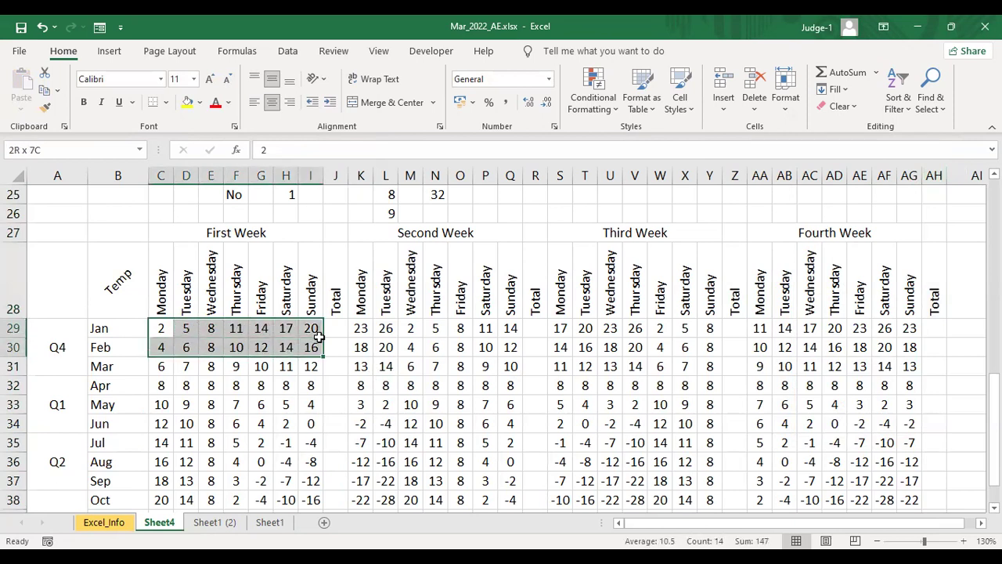
click(361, 425)
click(337, 327)
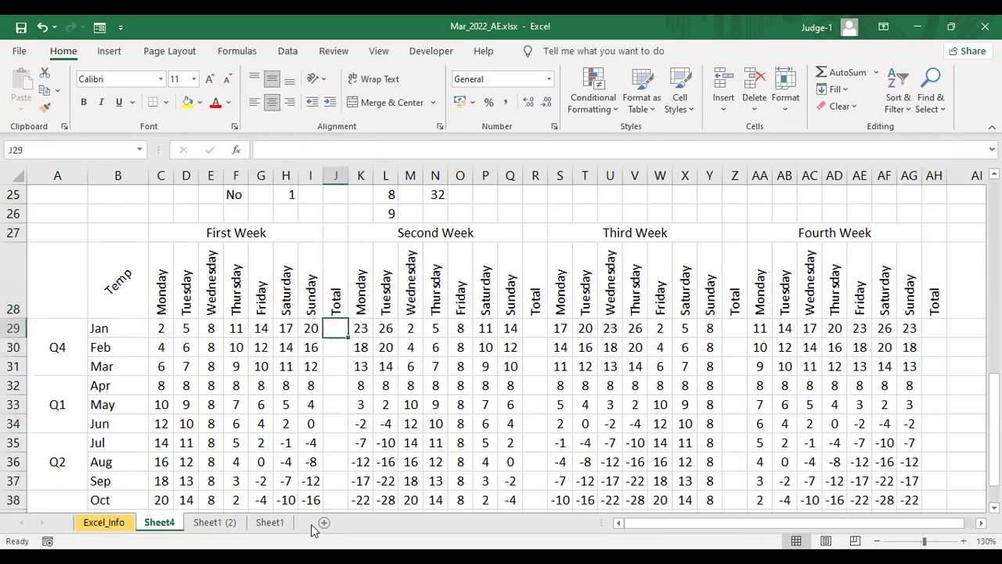
text(=)
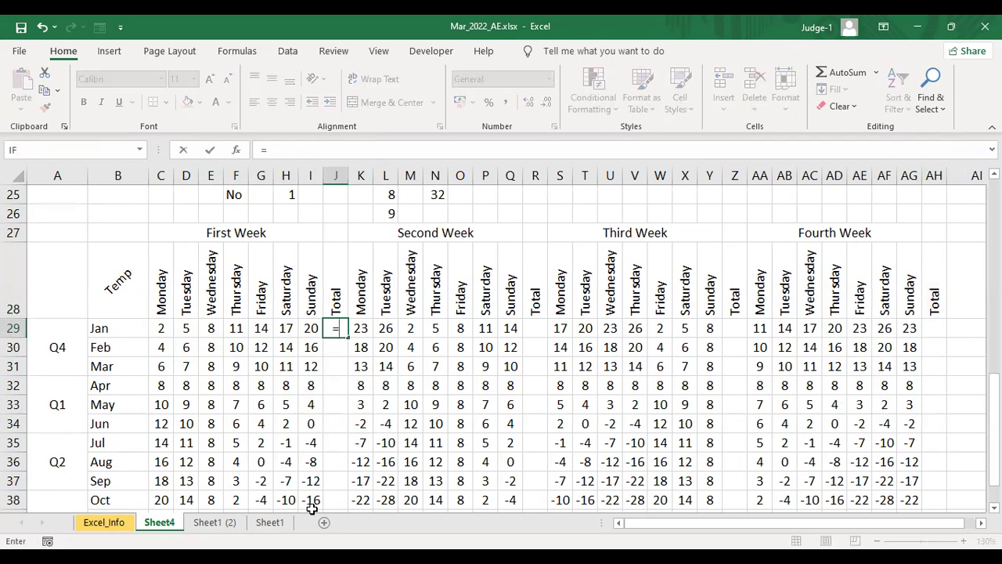
text(2+5)
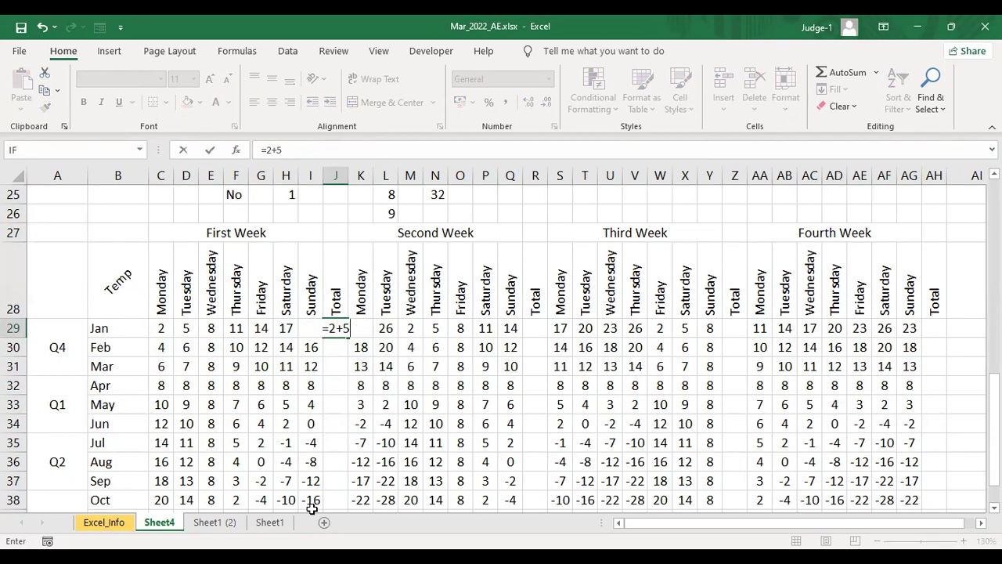
text(+8+11+14)
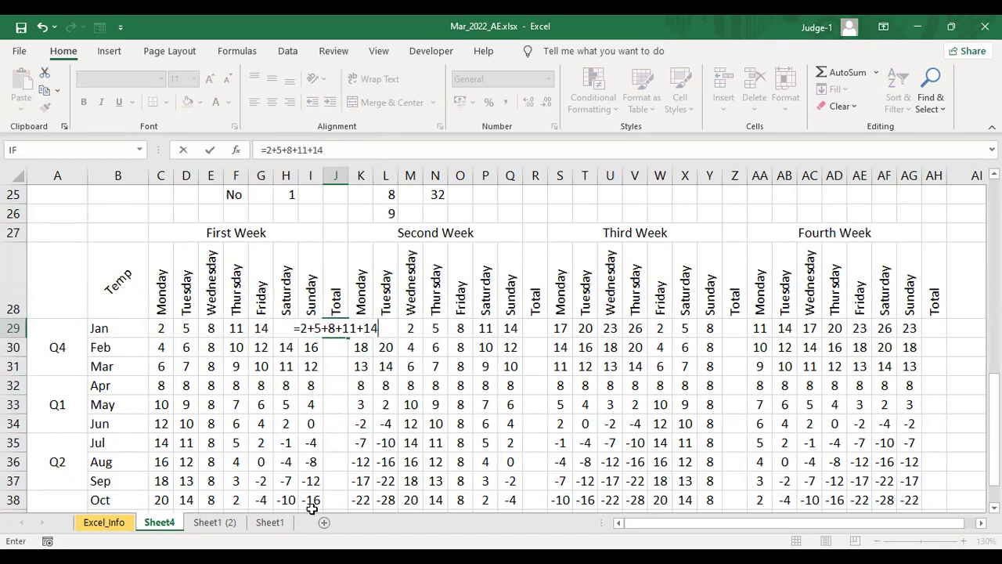
text(+)
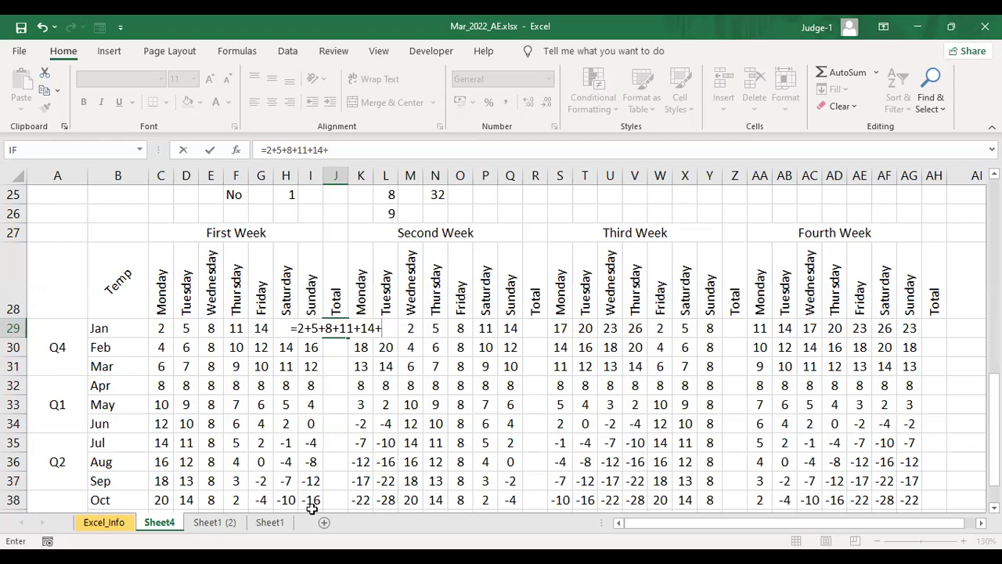
key(Escape)
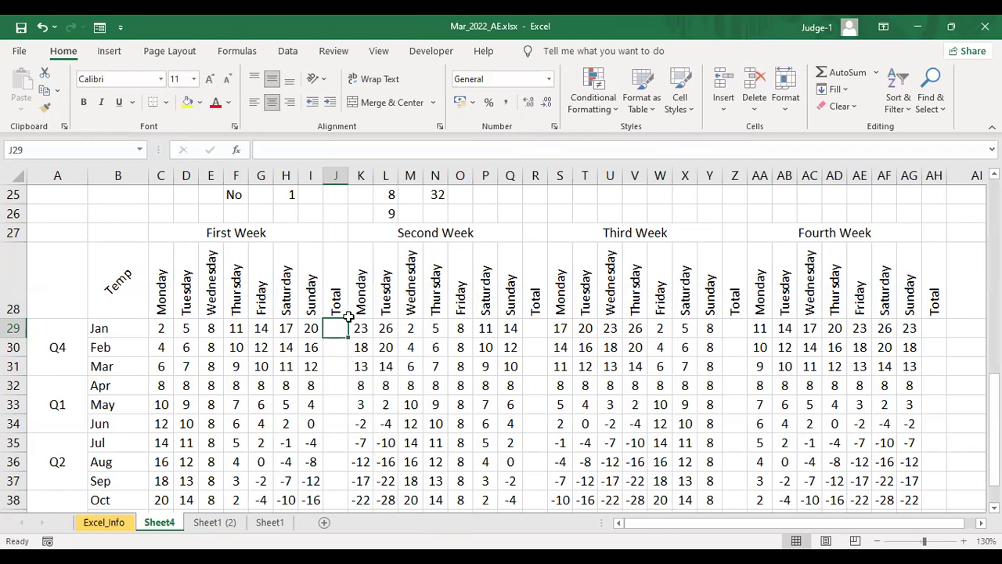
Enter the formula =20+17+14+11+8+5+2 in J29 as January's First Week total
click(345, 387)
click(334, 327)
click(294, 148)
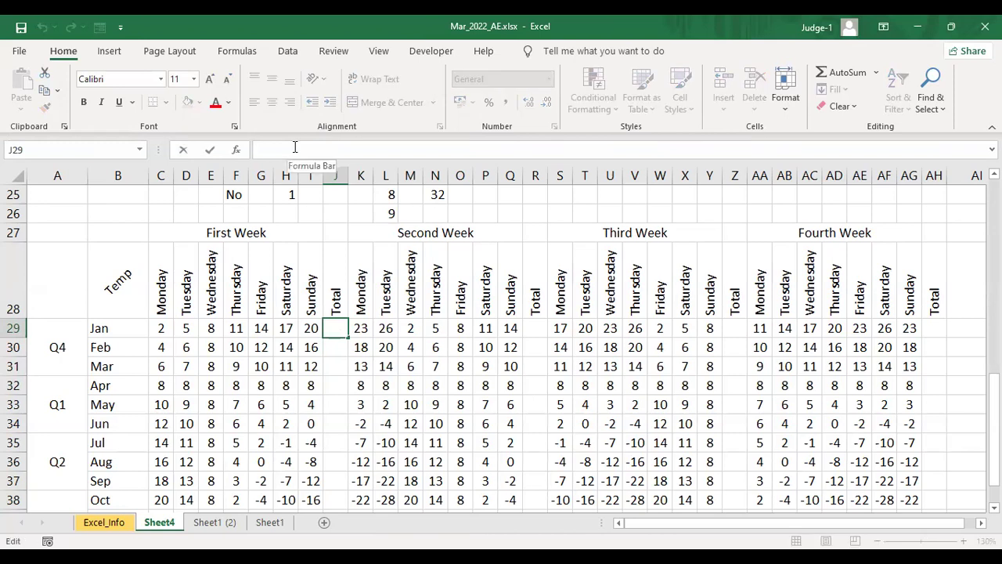
text(=)
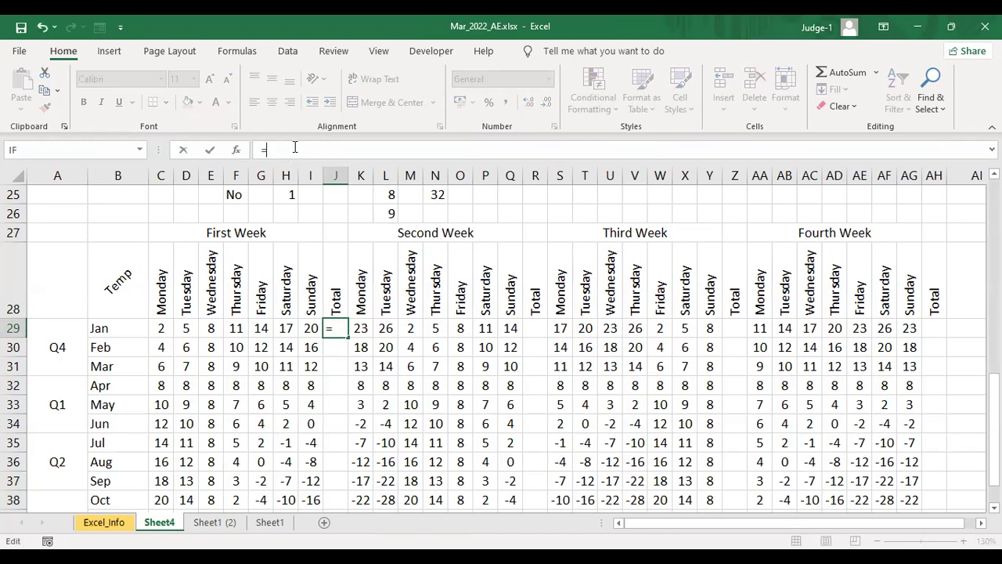
text(20+17+14+11+8+5+)
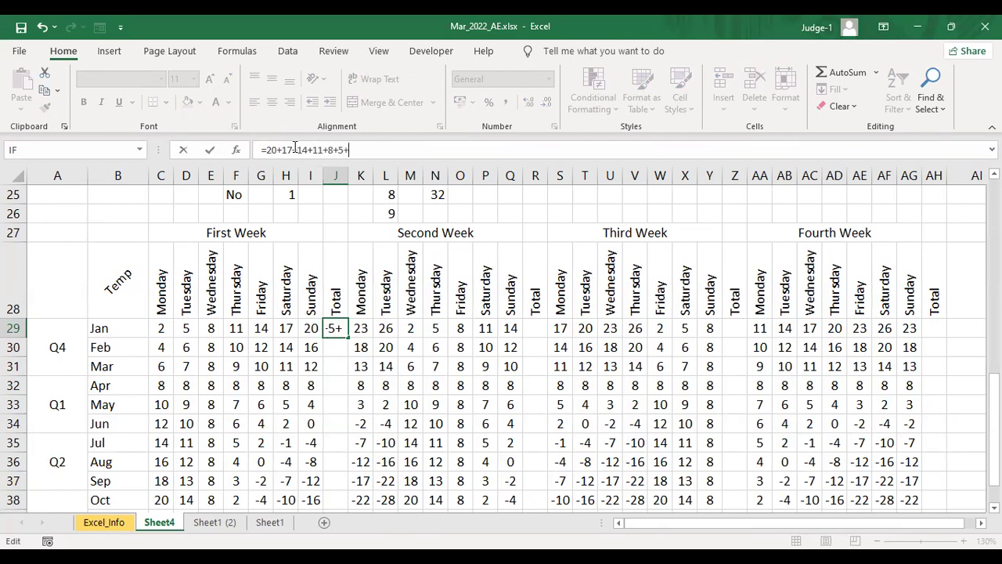
text(2)
key(Return)
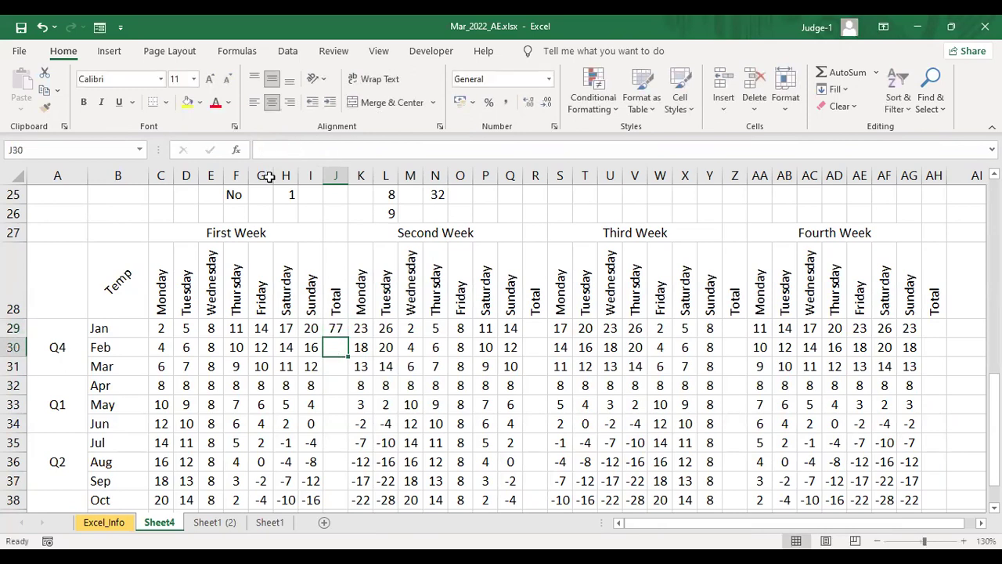
click(335, 327)
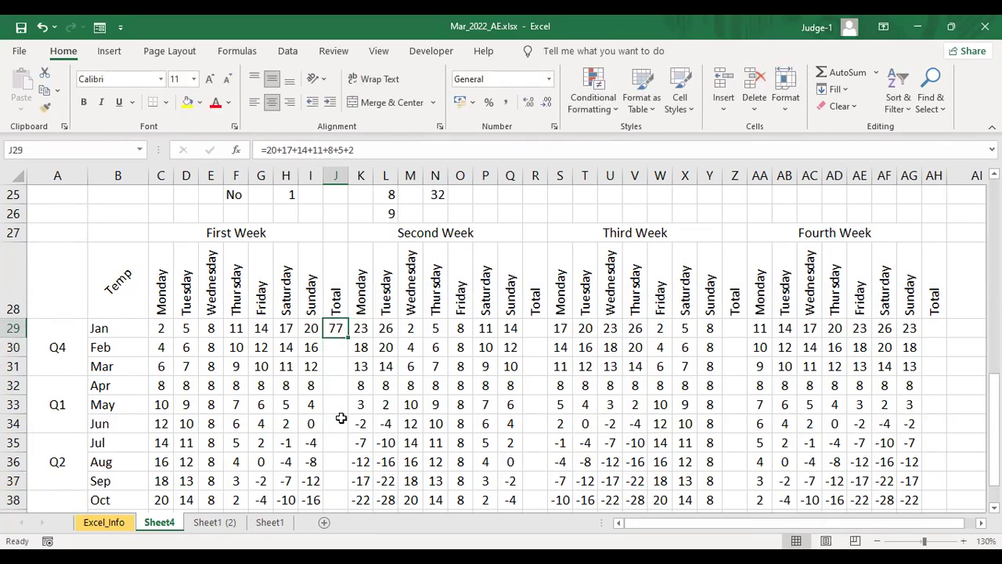
click(340, 354)
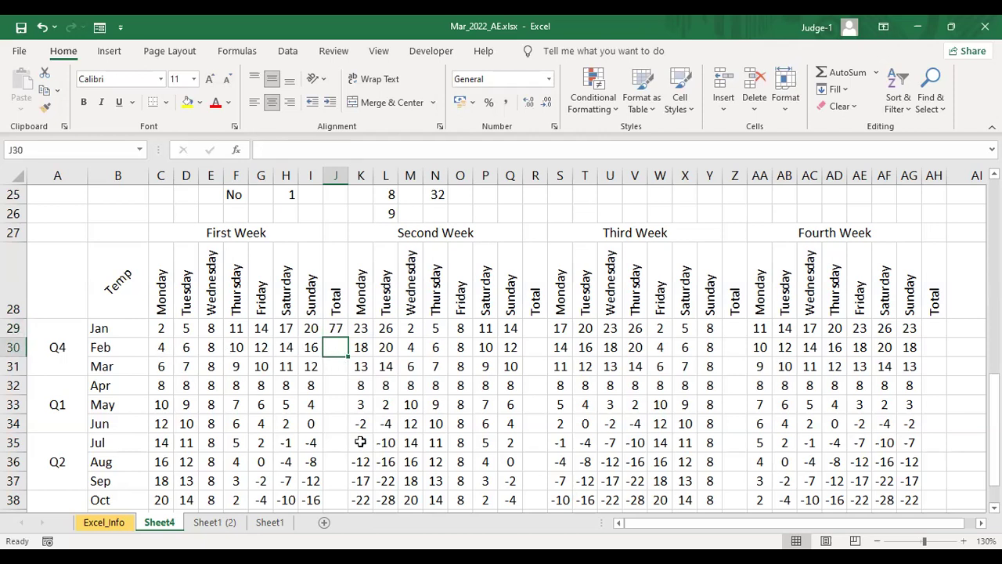
text(=)
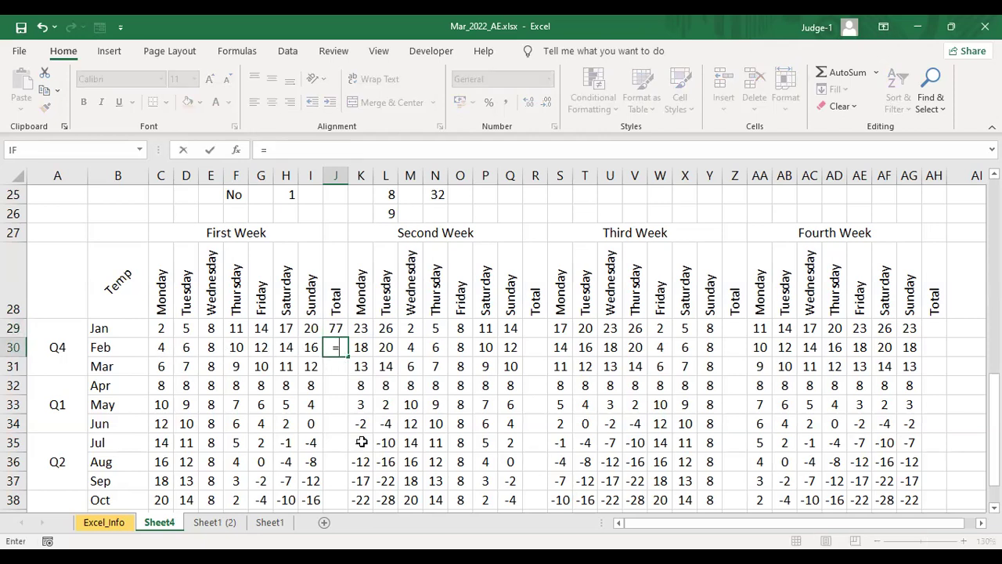
text(4+6+)
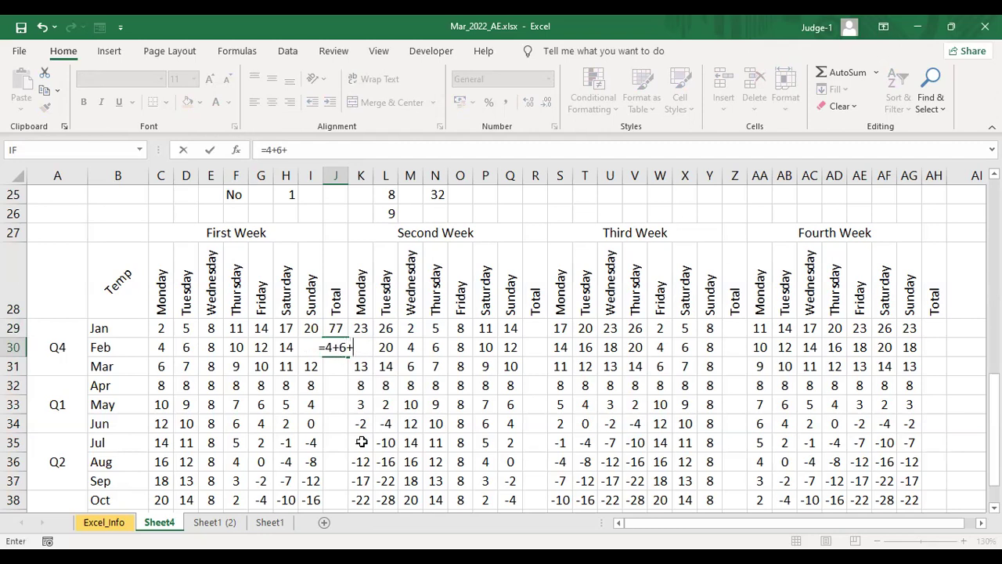
key(Escape)
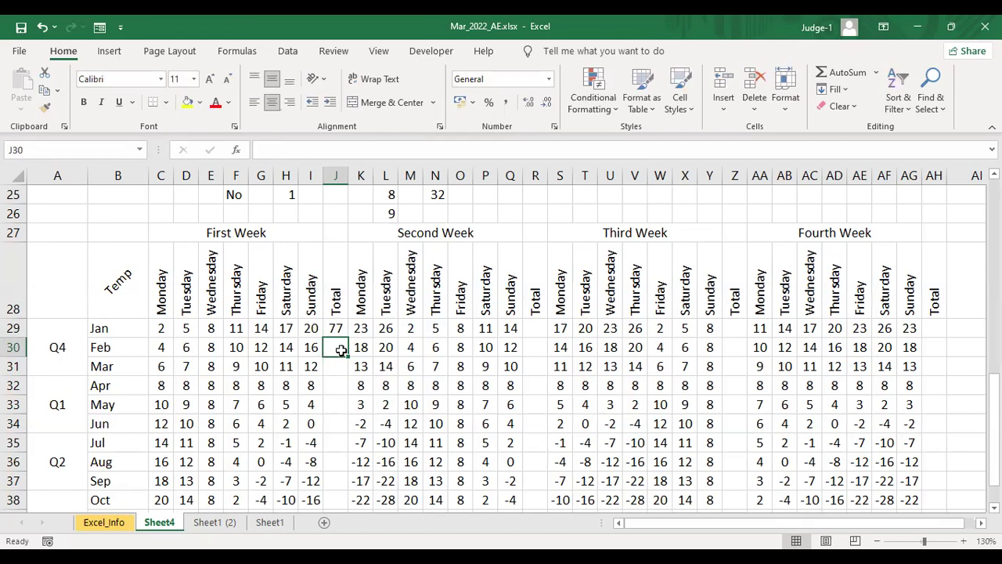
Enter the formula =4+6+8+10+12+14+16 in J30 as February's First Week total
click(277, 150)
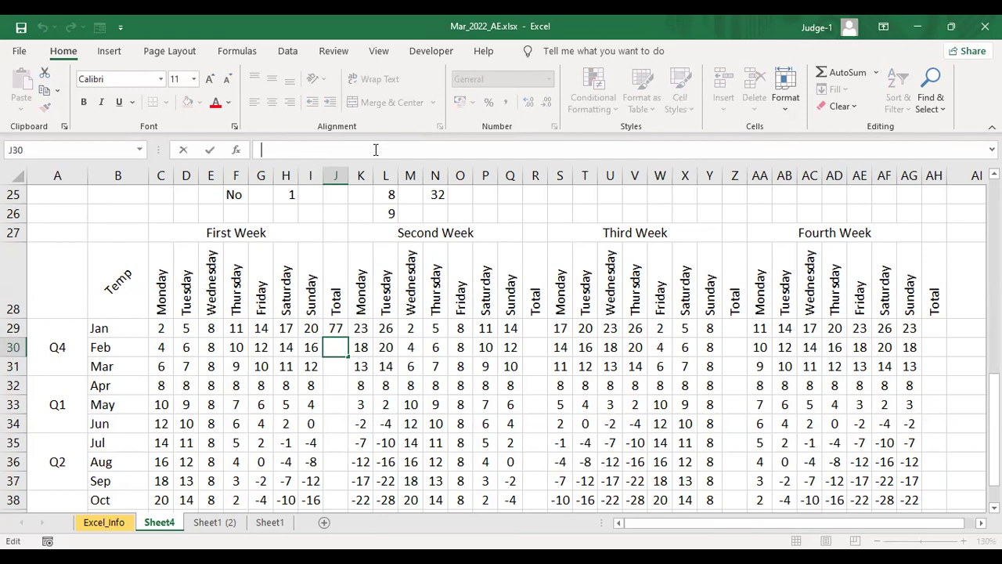
text(=4+6+8+)
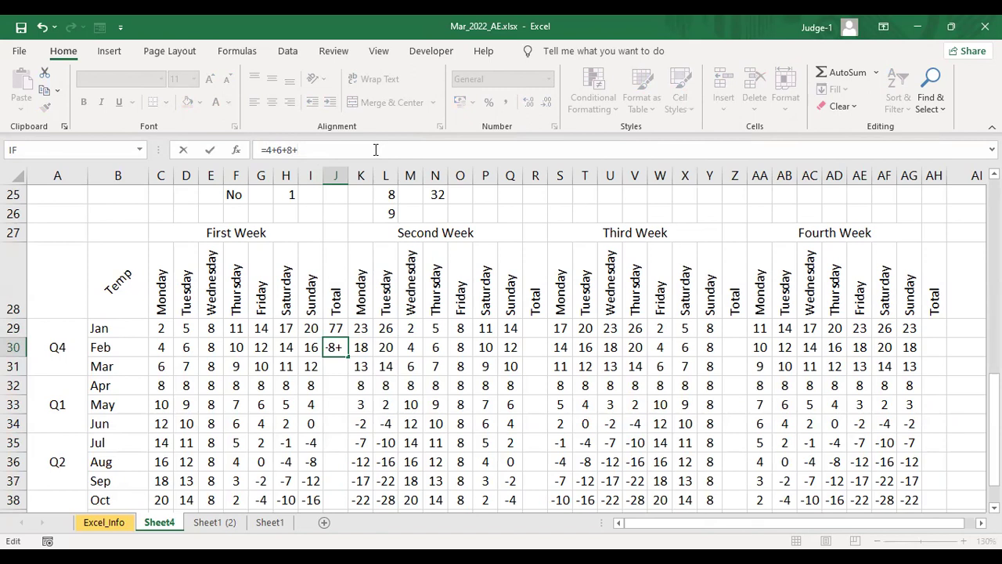
text(10+12+14+16)
key(Return)
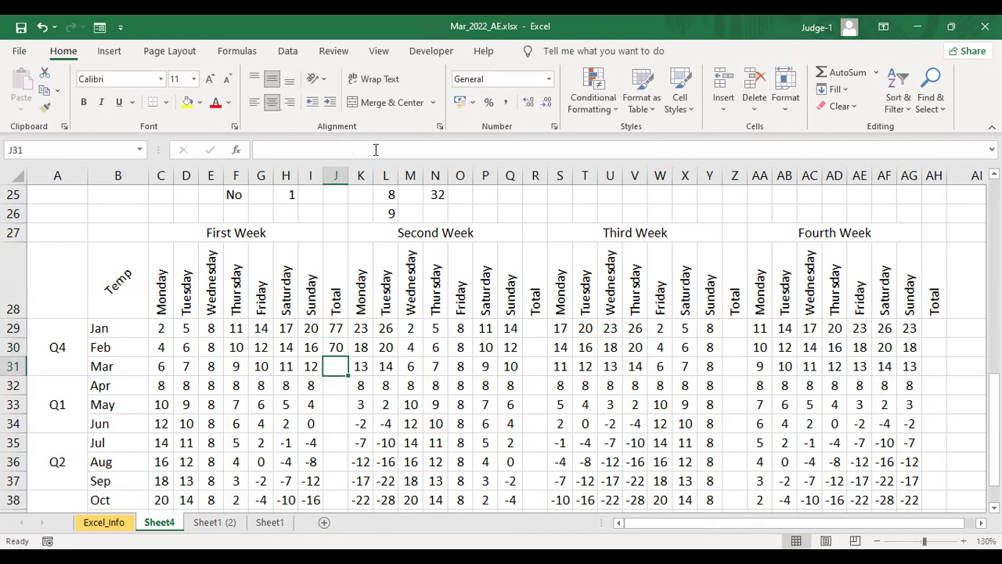
click(333, 386)
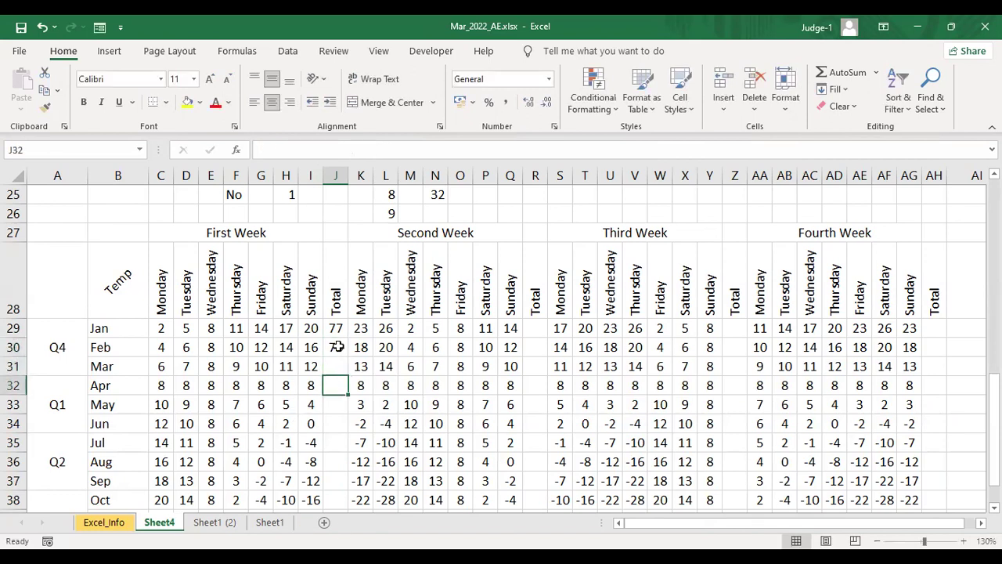
drag(336, 329, 347, 466)
click(537, 329)
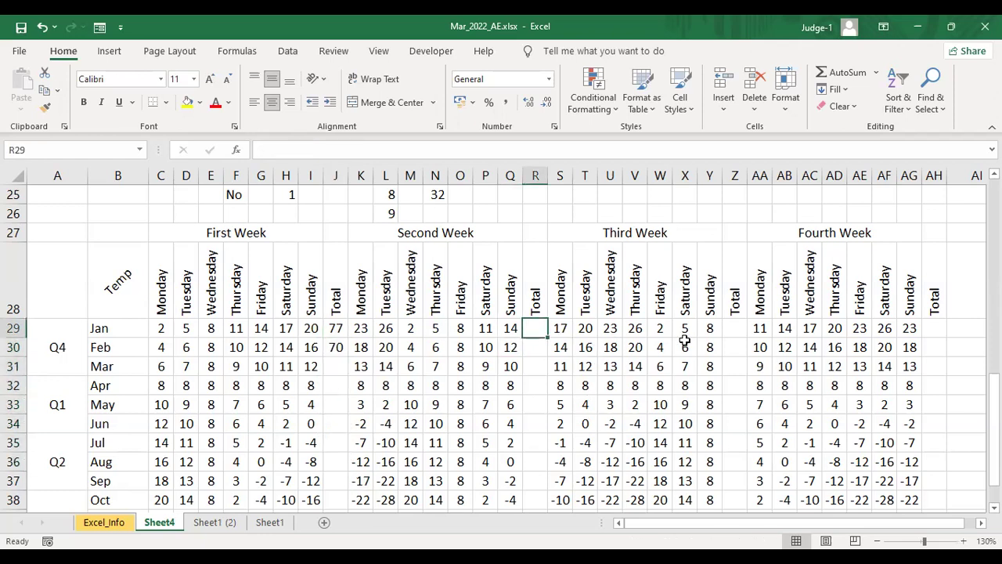
click(734, 325)
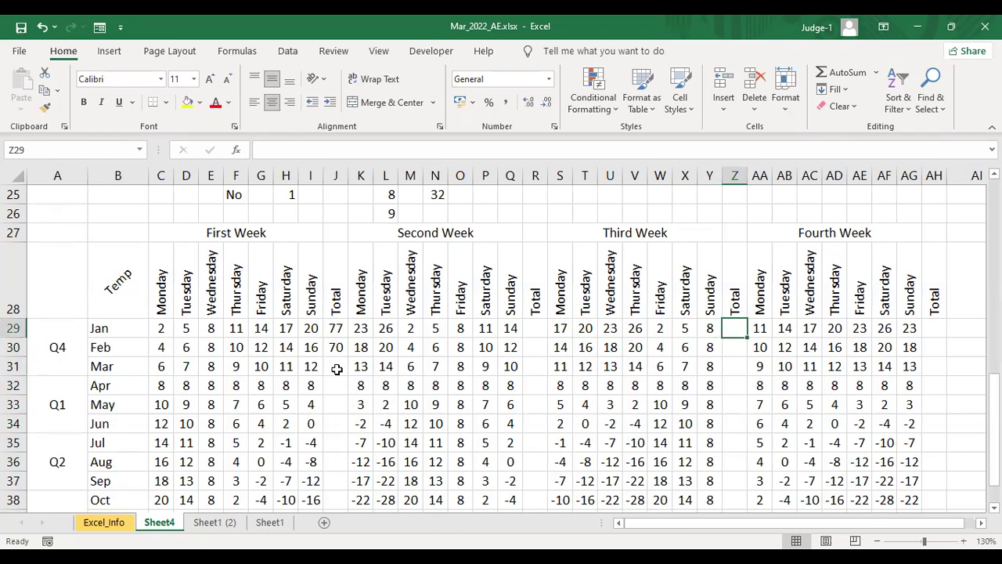
click(335, 328)
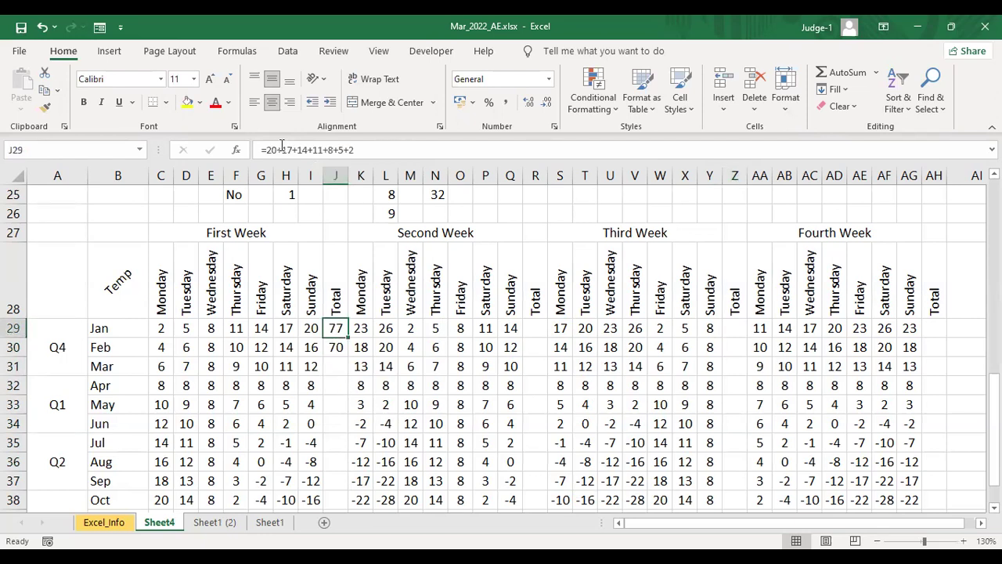
click(335, 369)
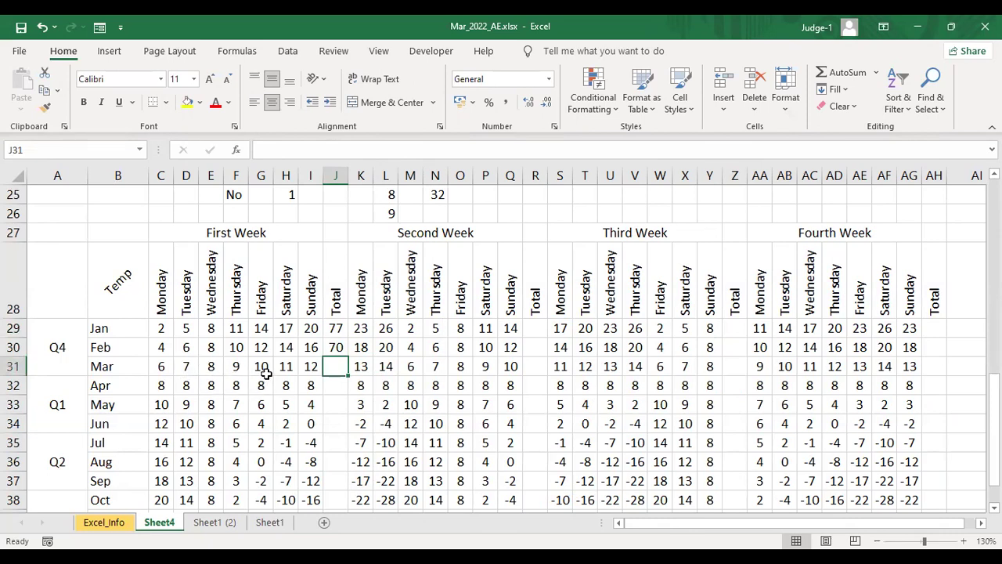
click(562, 426)
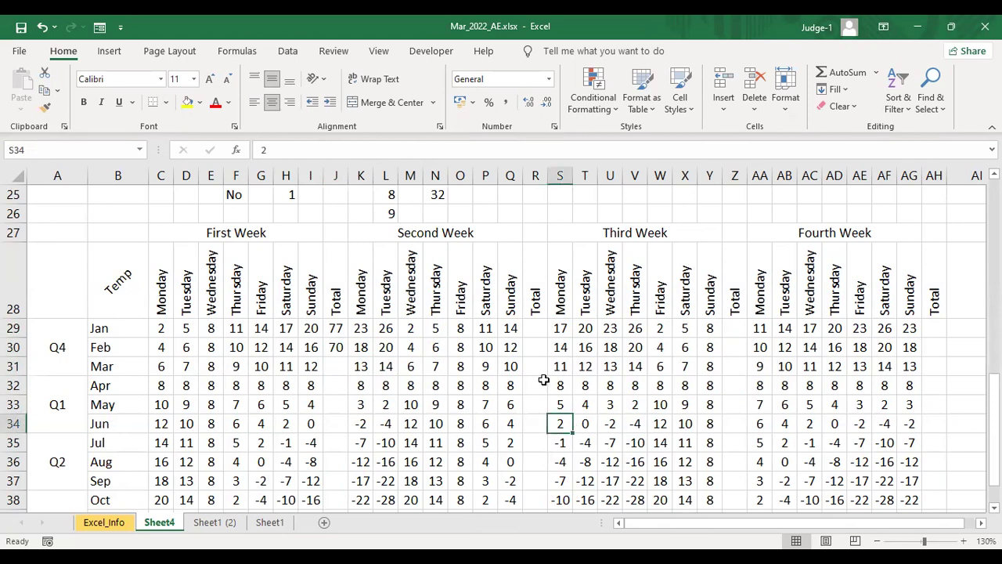
click(397, 374)
Fill the First Week weekday headings in C28:I28 with light gray and the Second Week headings in K28:Q28 with the lightest gold
drag(158, 290, 320, 301)
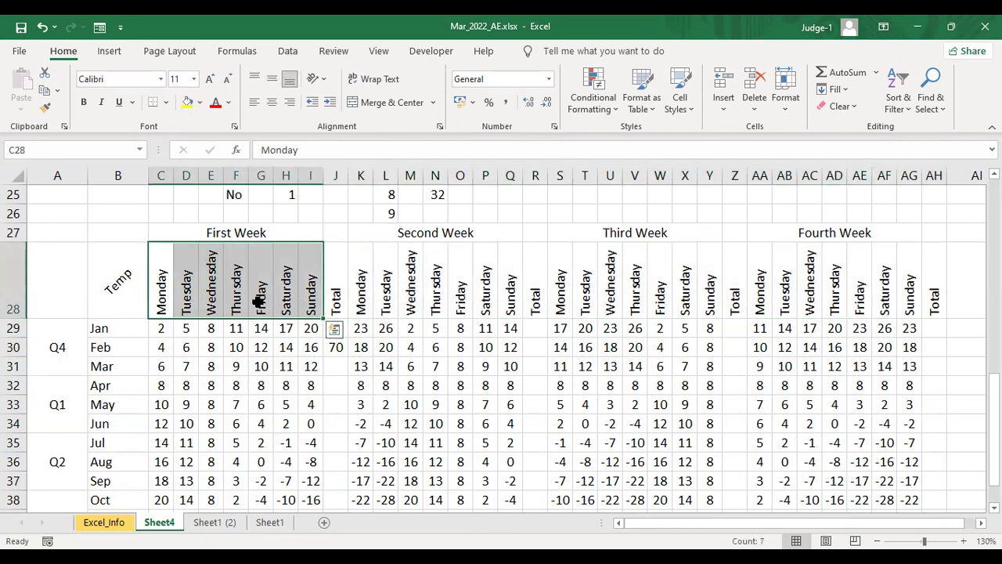
click(200, 103)
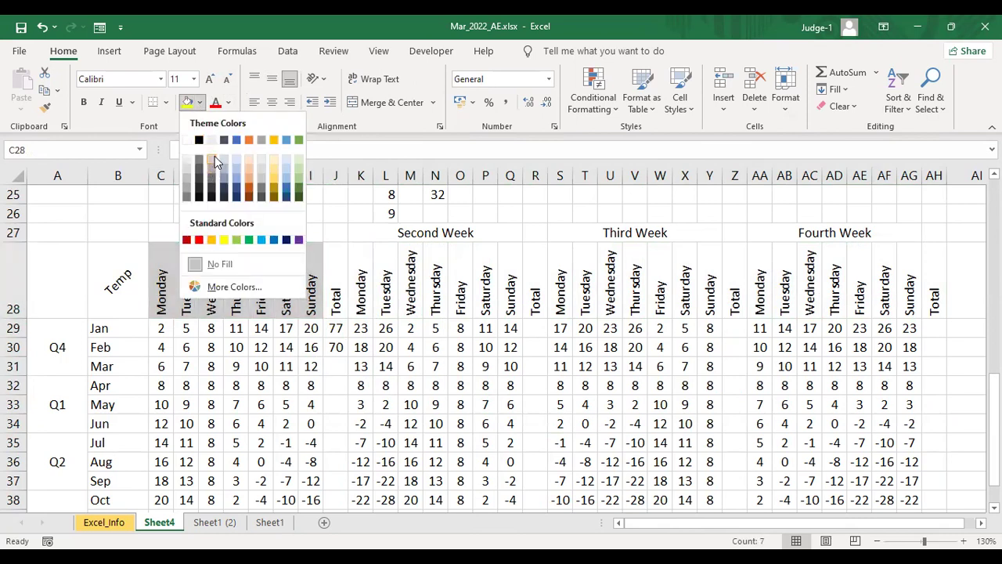
click(215, 157)
drag(360, 302, 511, 307)
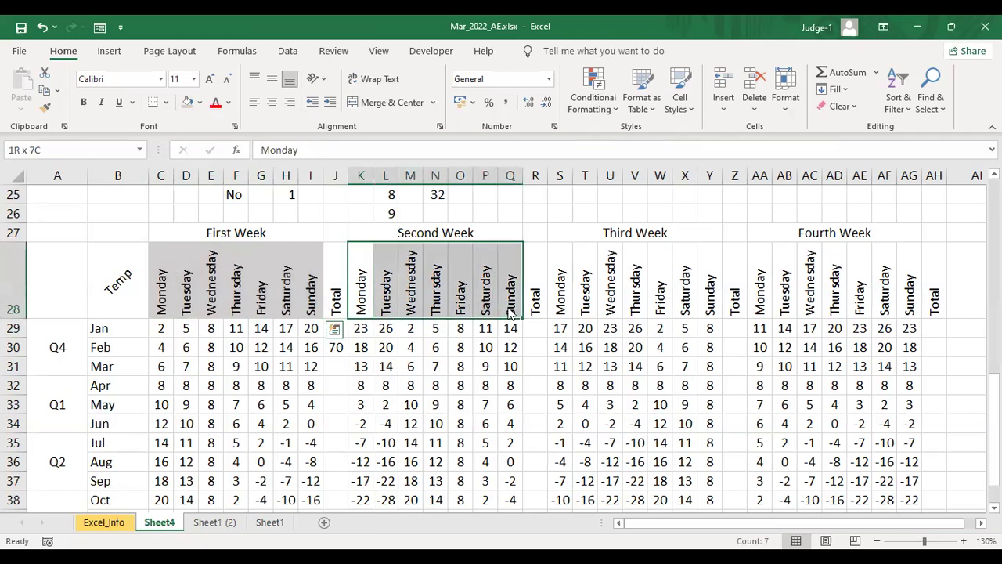
click(200, 102)
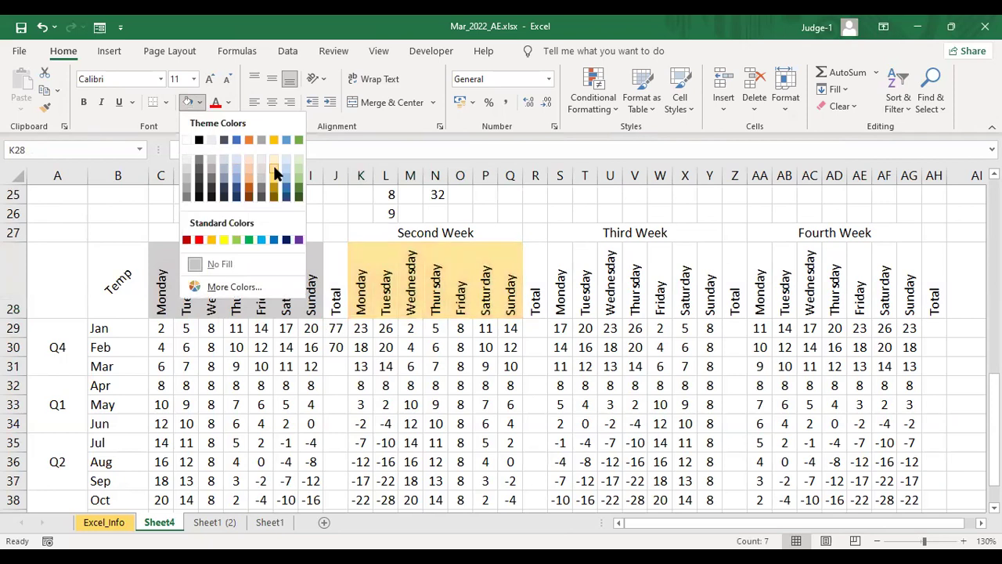
click(272, 154)
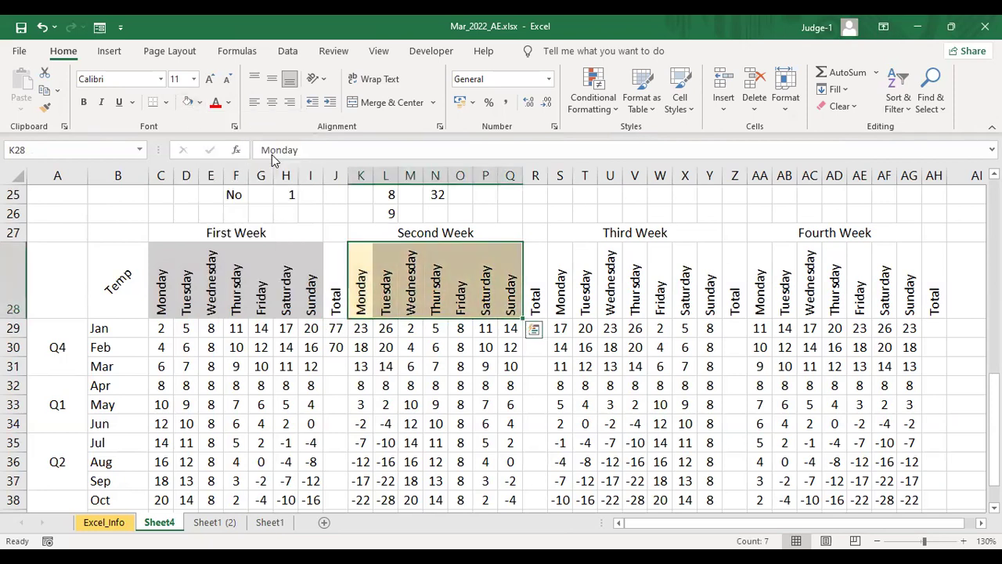
Fill the Third Week weekday headings in S28:Y28 with the lightest blue and the Fourth Week headings in AA28:AG28 with light green
drag(560, 282, 721, 270)
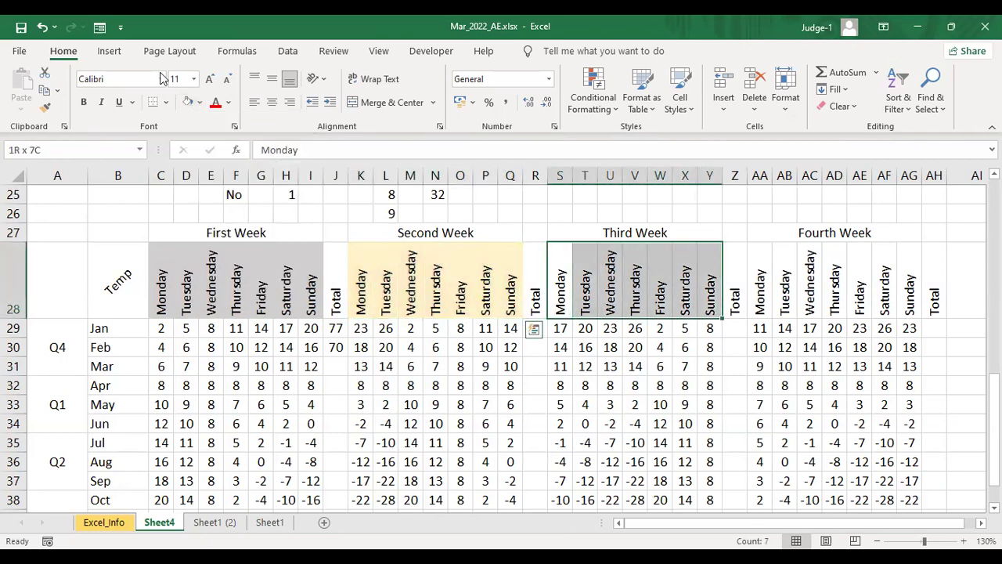
click(201, 103)
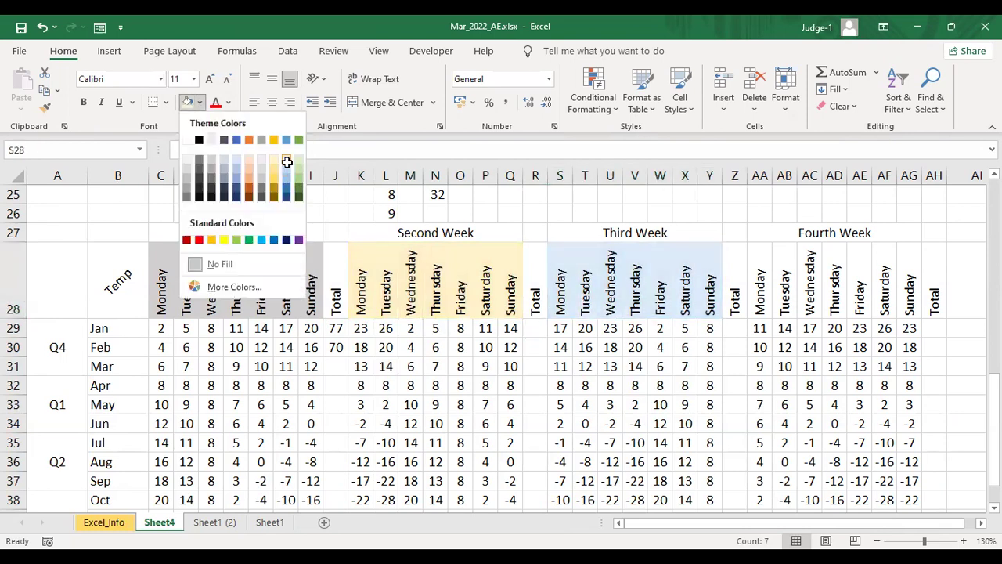
click(287, 161)
drag(760, 282, 909, 290)
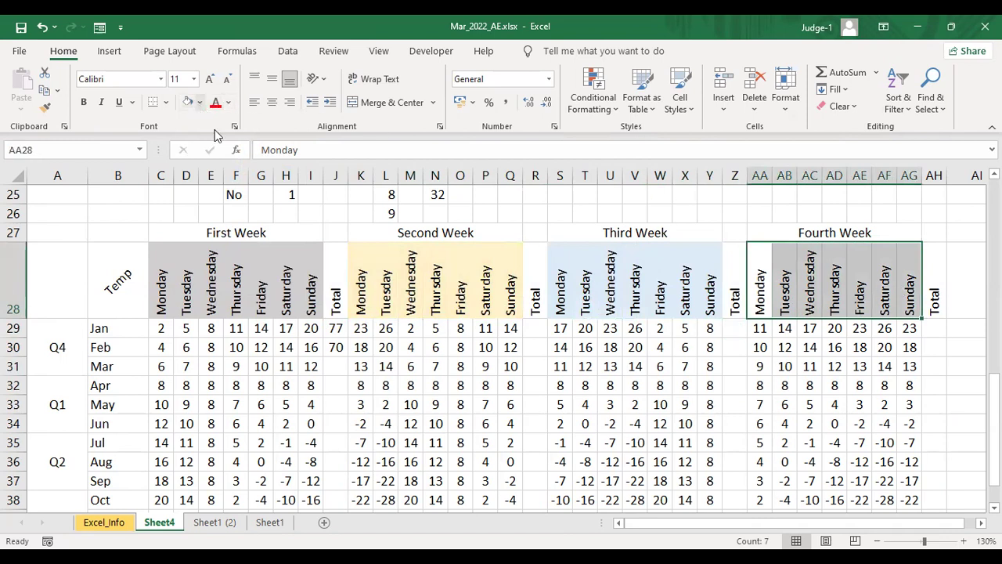
click(199, 102)
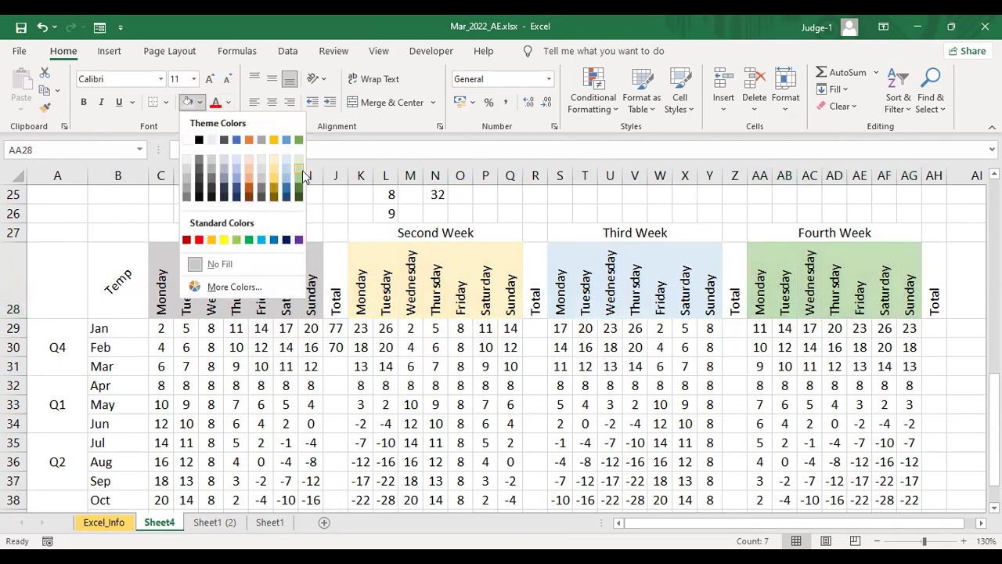
click(130, 324)
drag(130, 328, 129, 367)
click(236, 442)
Make the First Week temperature values in C29:I38 bold
drag(161, 328, 261, 366)
drag(283, 408, 310, 498)
click(82, 105)
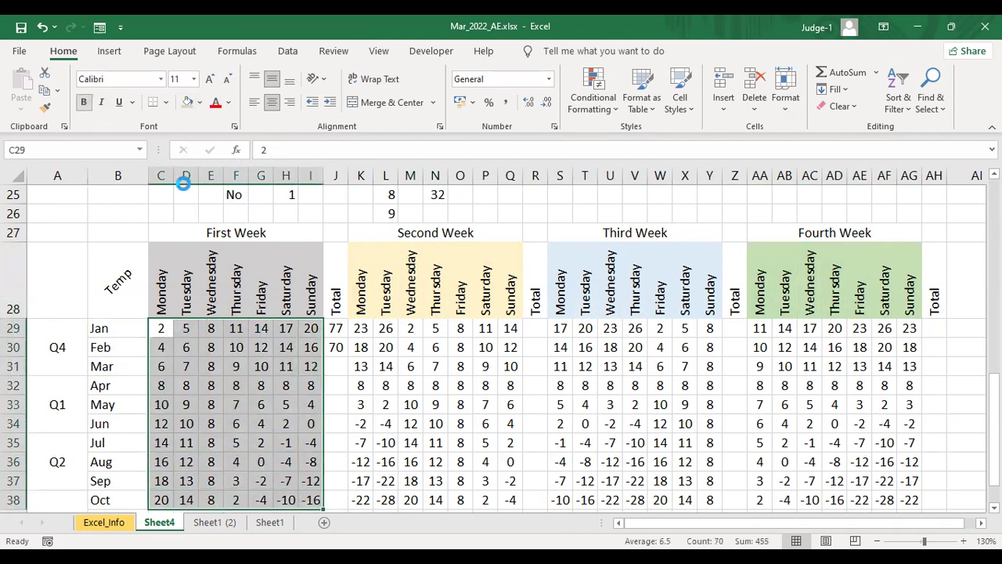
click(362, 387)
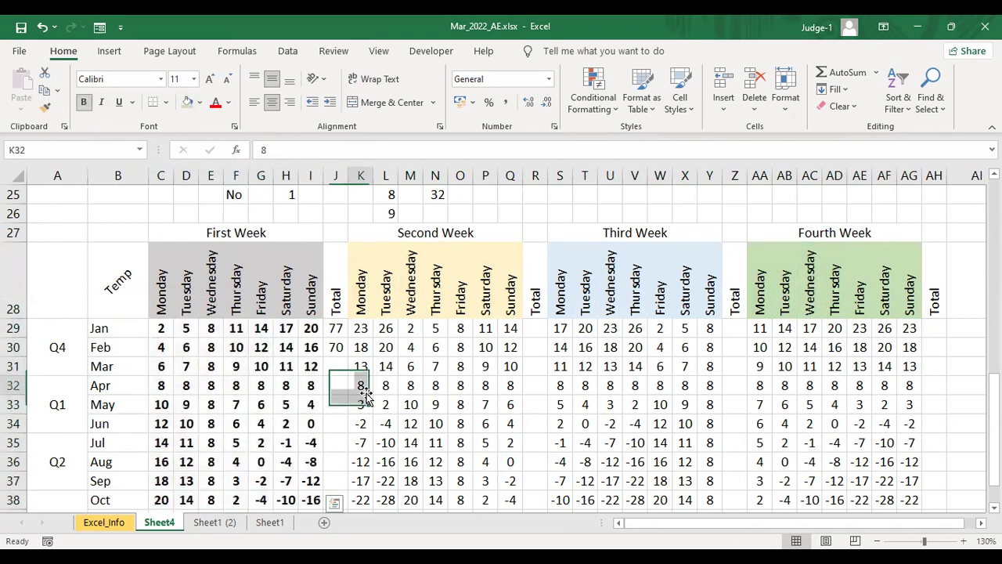
drag(161, 282, 311, 282)
drag(167, 328, 238, 444)
click(284, 420)
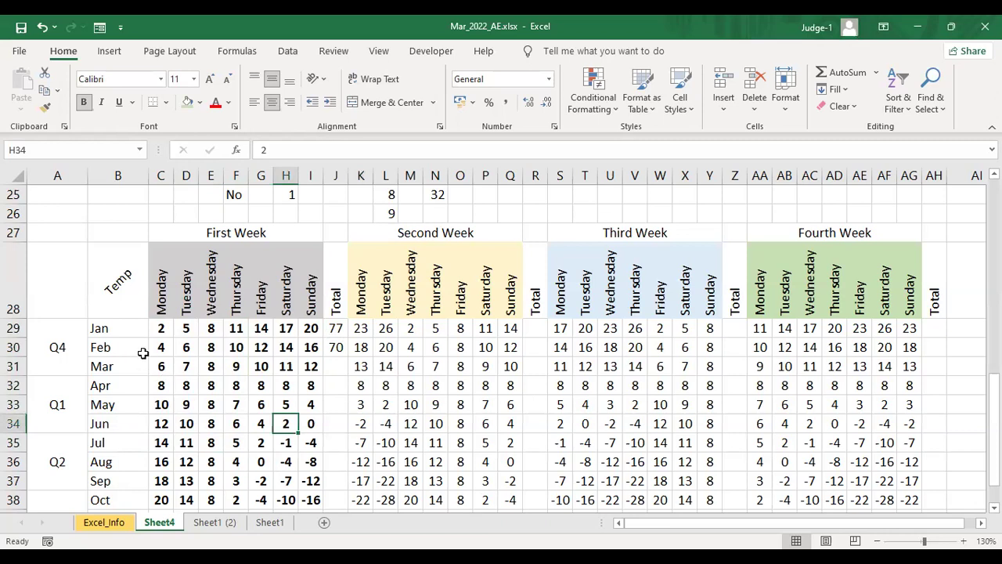
Fill the Jan, Feb and Mar month labels in B29:B31 with light green
drag(139, 328, 129, 366)
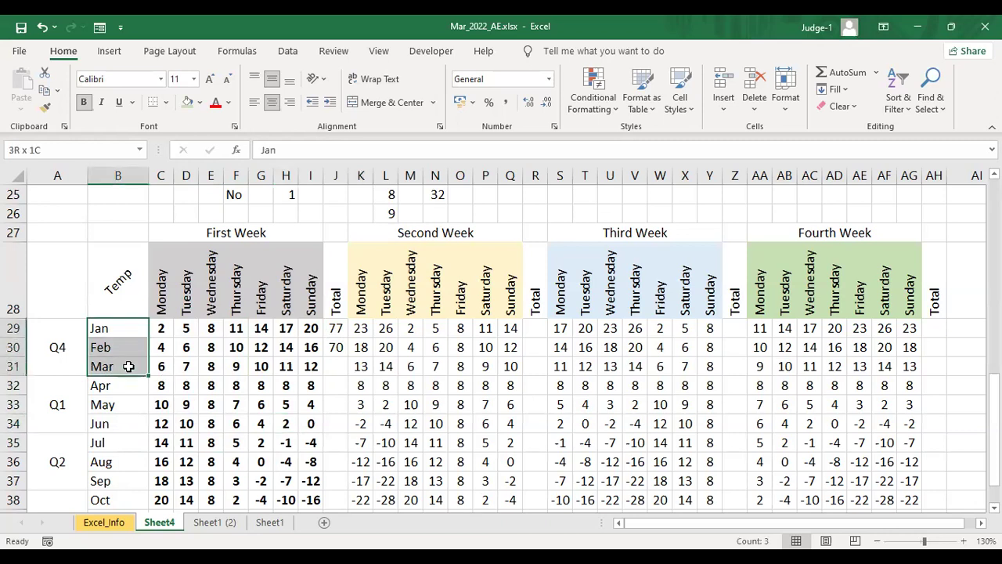
click(201, 108)
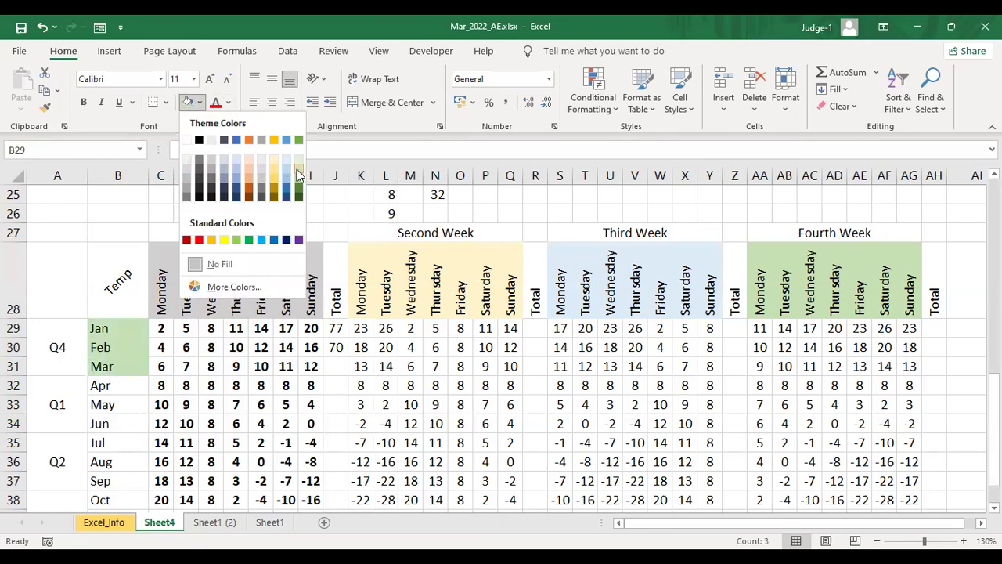
click(189, 440)
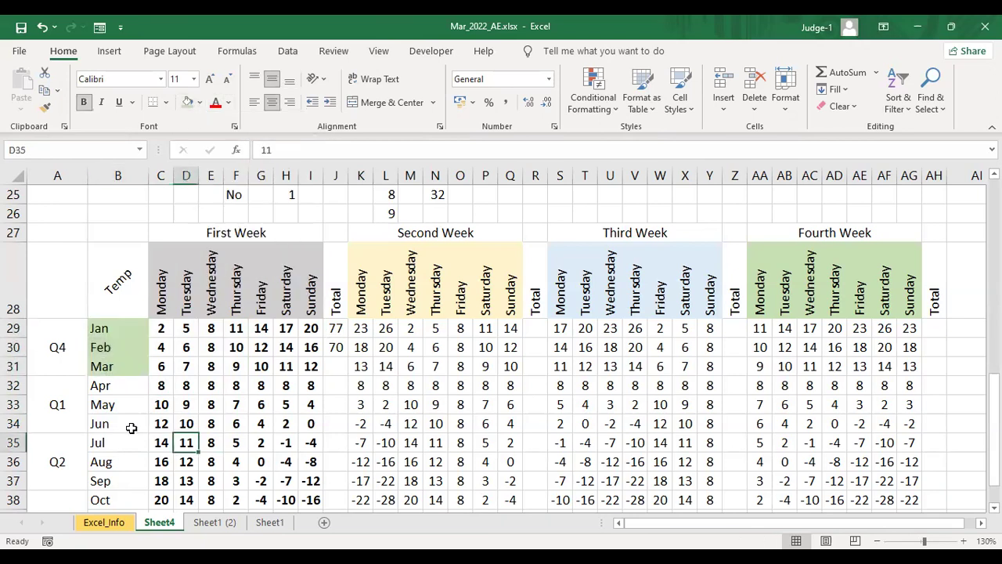
drag(126, 381, 127, 436)
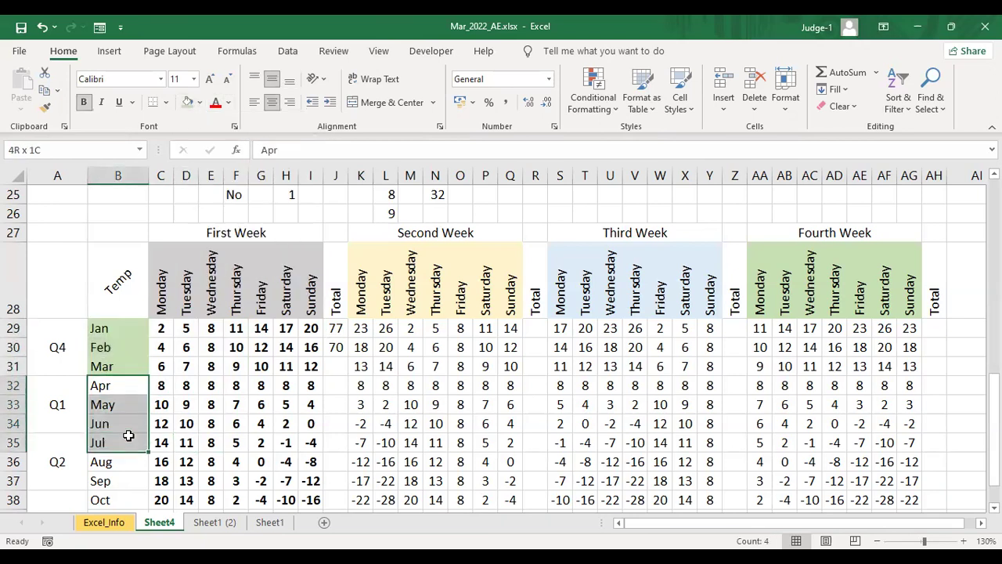
click(488, 443)
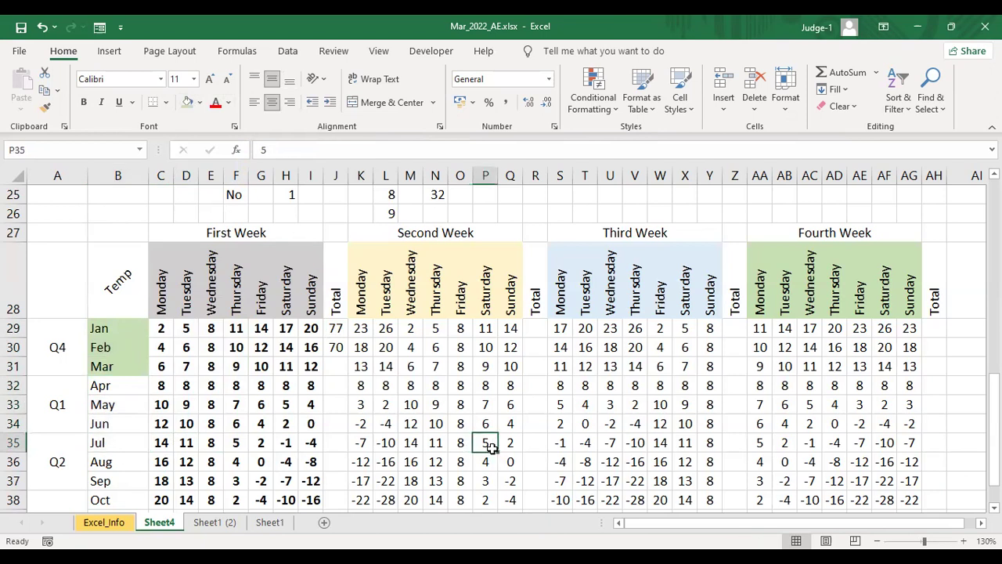
click(336, 367)
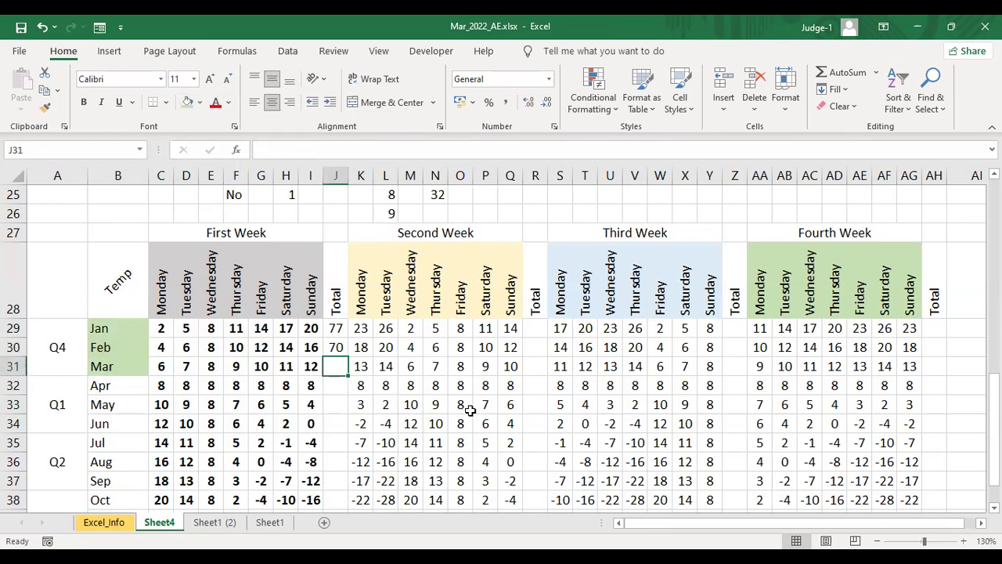